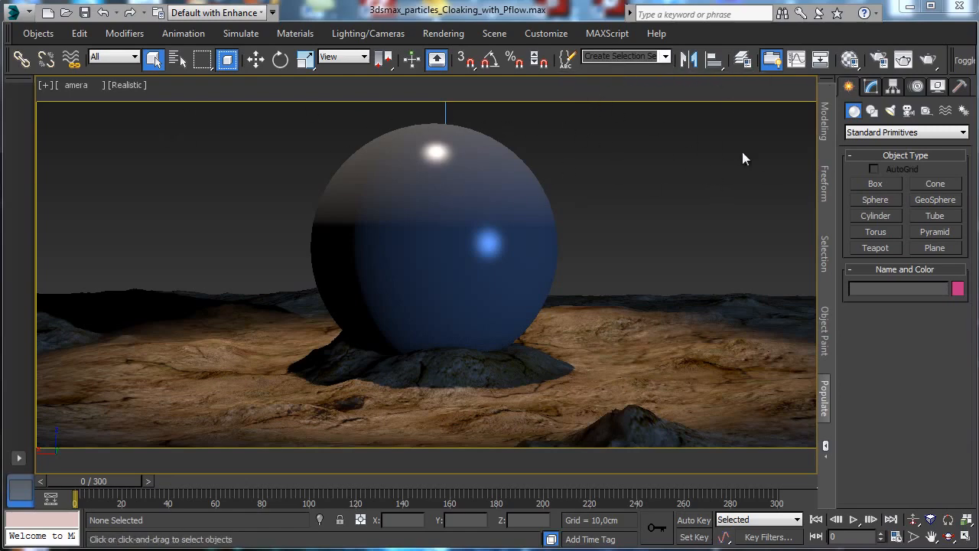
# Step: Select the robot sphere and scrub the timeline to about frame 107 and back to 0 to preview the particles
pyautogui.click(495, 165)
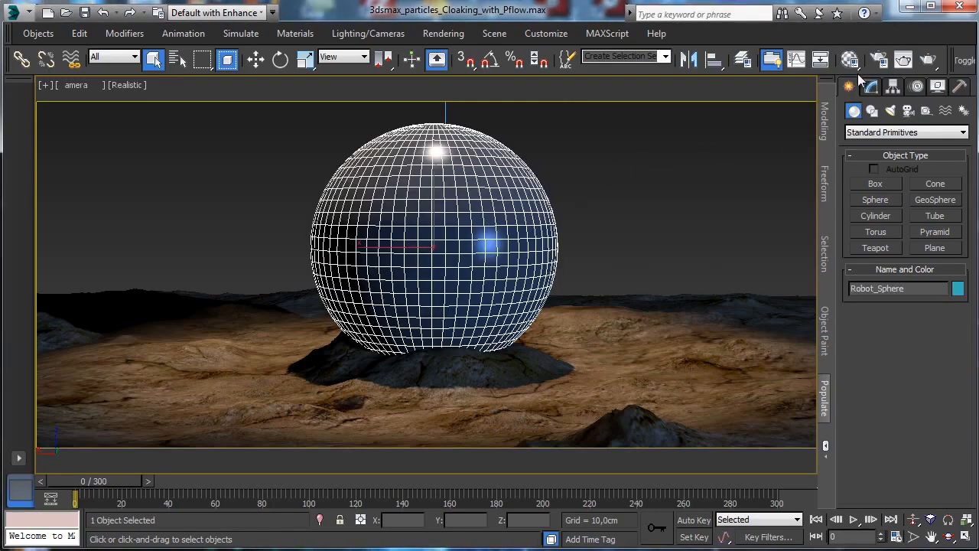
pyautogui.moveTo(101, 480); pyautogui.dragTo(340, 481)
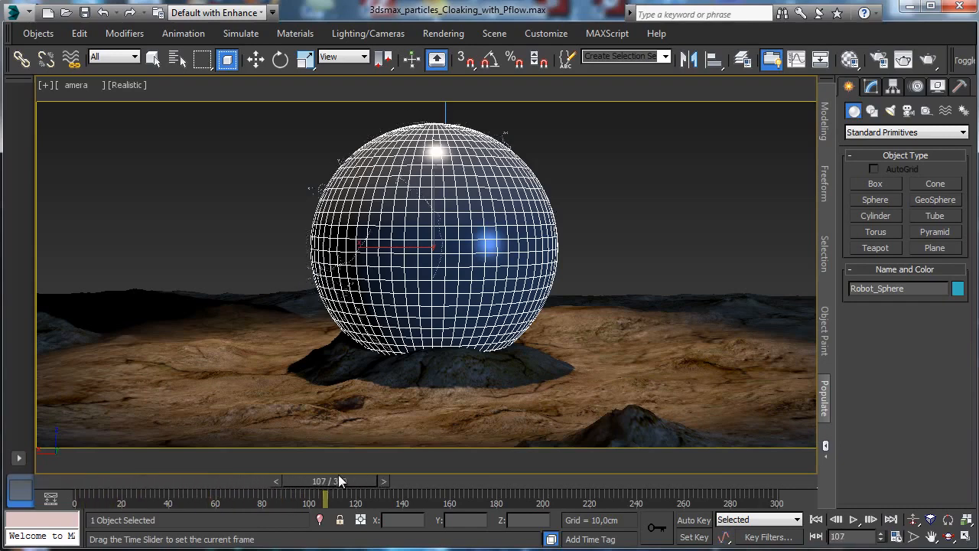
pyautogui.moveTo(78, 485); pyautogui.dragTo(75, 483)
pyautogui.press('q')
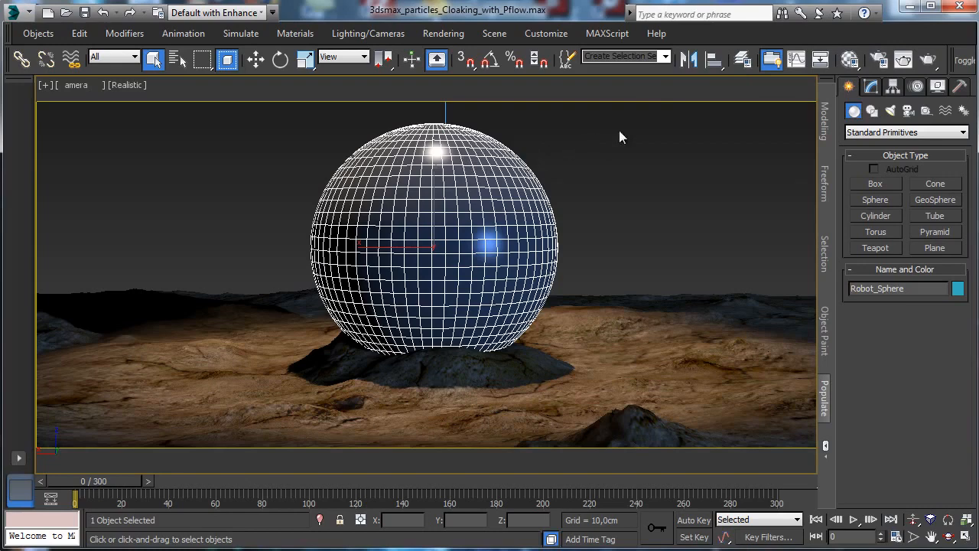
# Step: Open the material editor and examine the Blend parameters of the Metal sphere material
pyautogui.click(849, 60)
pyautogui.moveTo(179, 44); pyautogui.dragTo(148, 38)
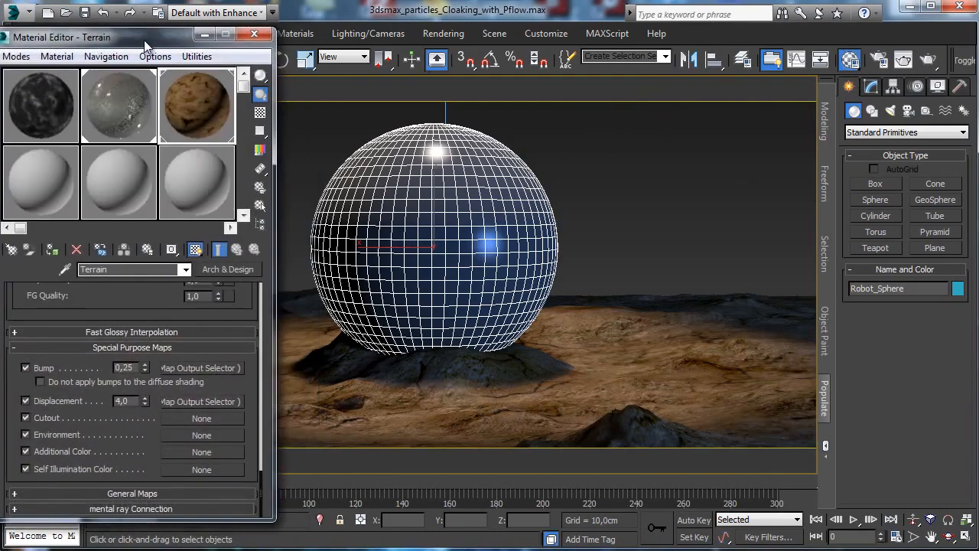
pyautogui.click(115, 98)
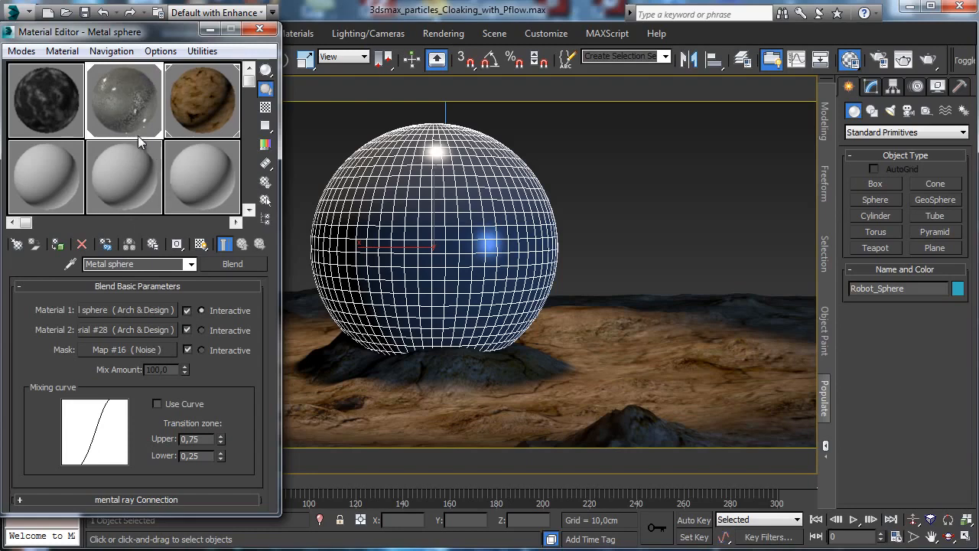
# Step: Name the unused material slot 07 - Default "Appear glass sphere"
pyautogui.click(43, 180)
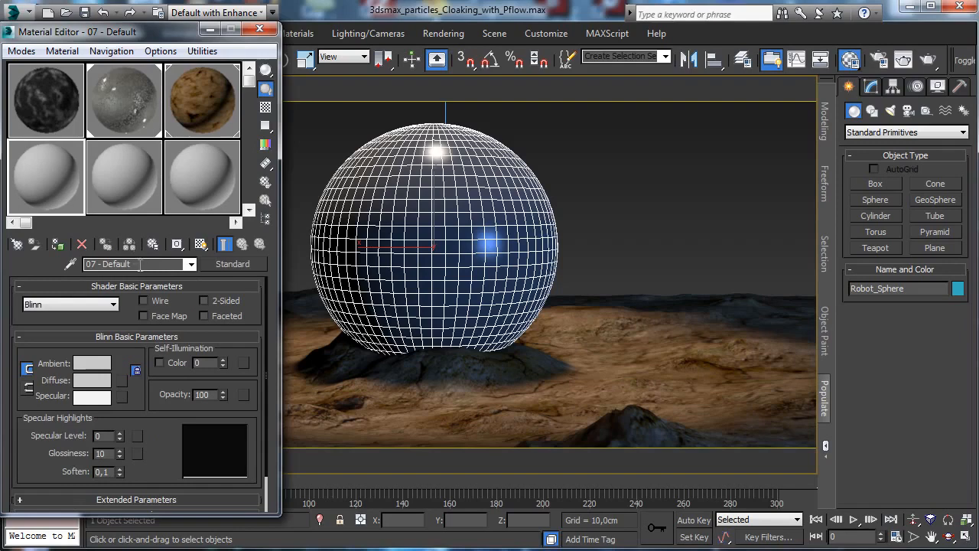
pyautogui.click(140, 264)
pyautogui.write('Ap')
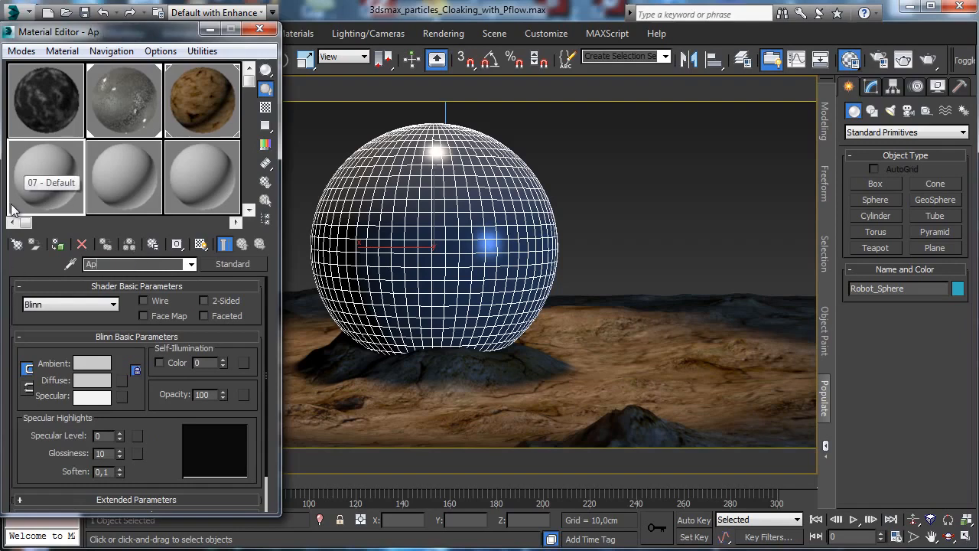
pyautogui.write('pear')
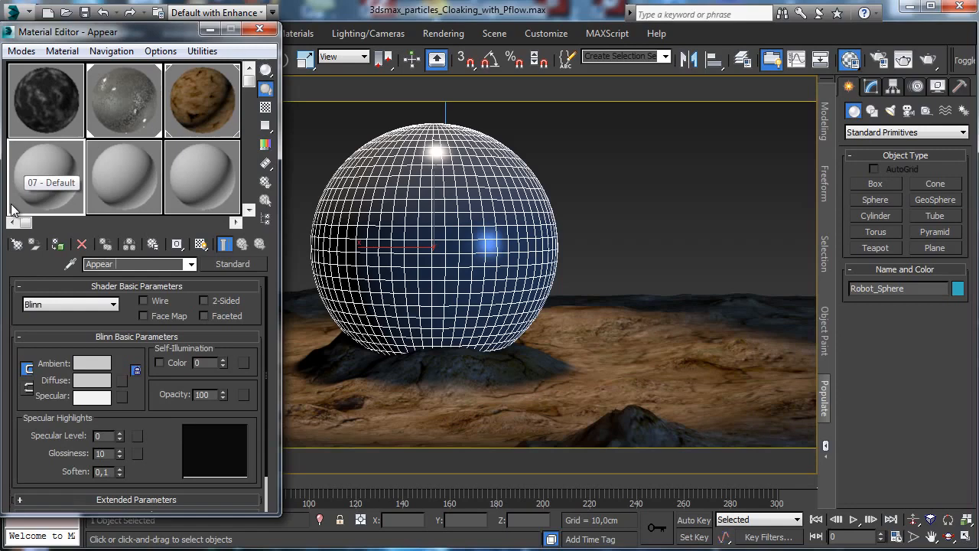
pyautogui.write(' glass')
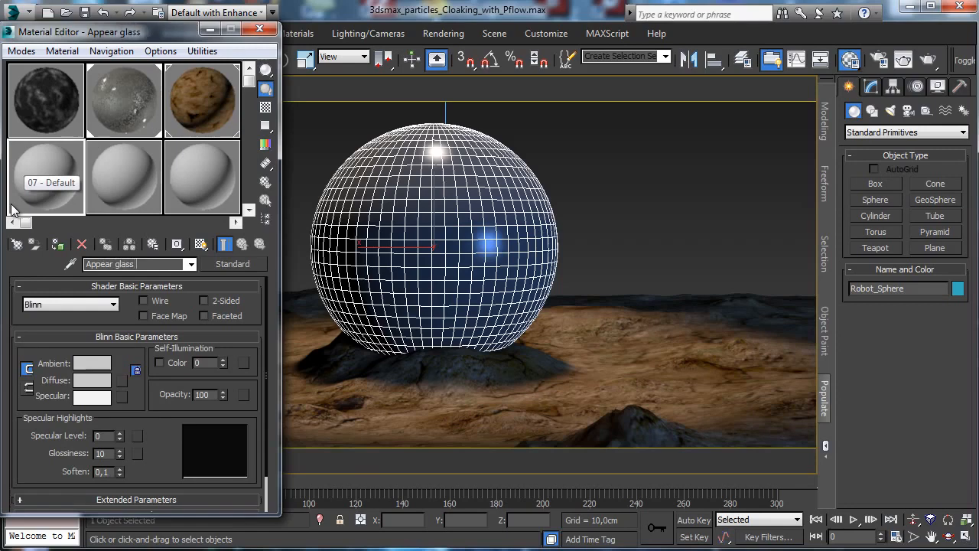
pyautogui.write(' sphere')
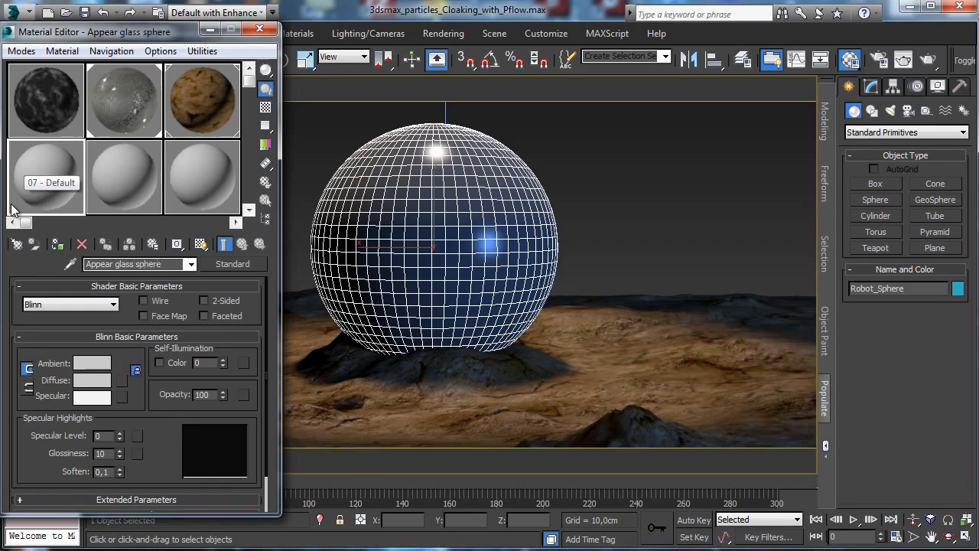
# Step: Change the Appear glass sphere material to the Blend type, discarding the old material, and assign it to the robot sphere
pyautogui.click(241, 263)
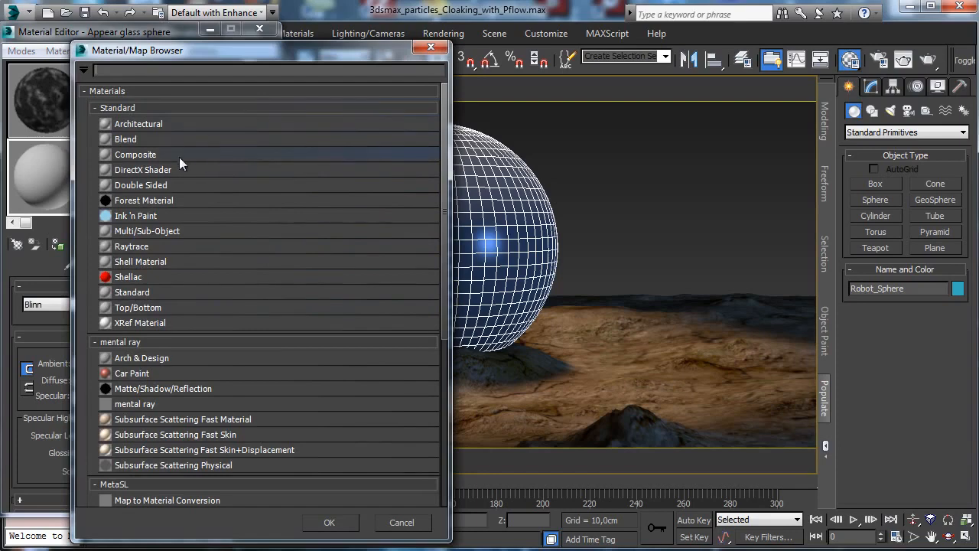
pyautogui.doubleClick(151, 139)
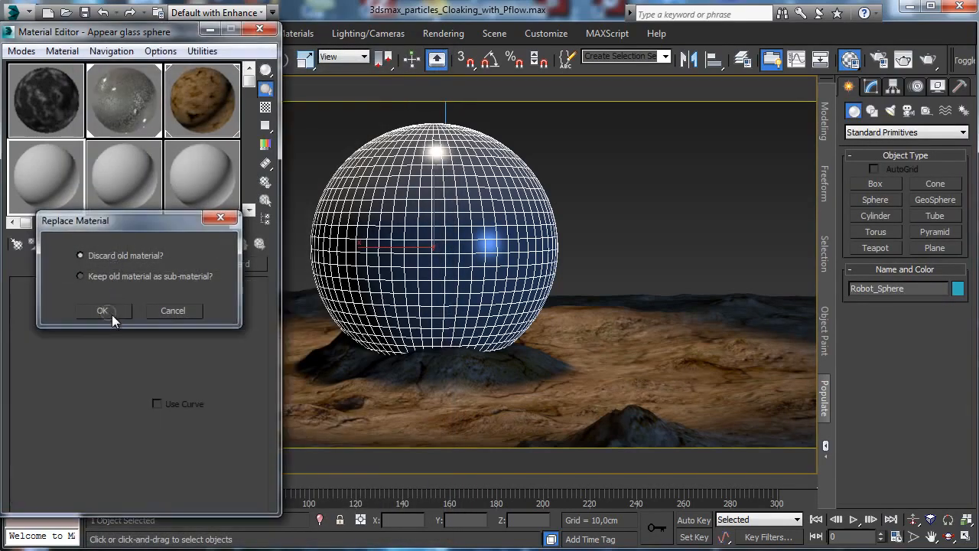
pyautogui.click(112, 313)
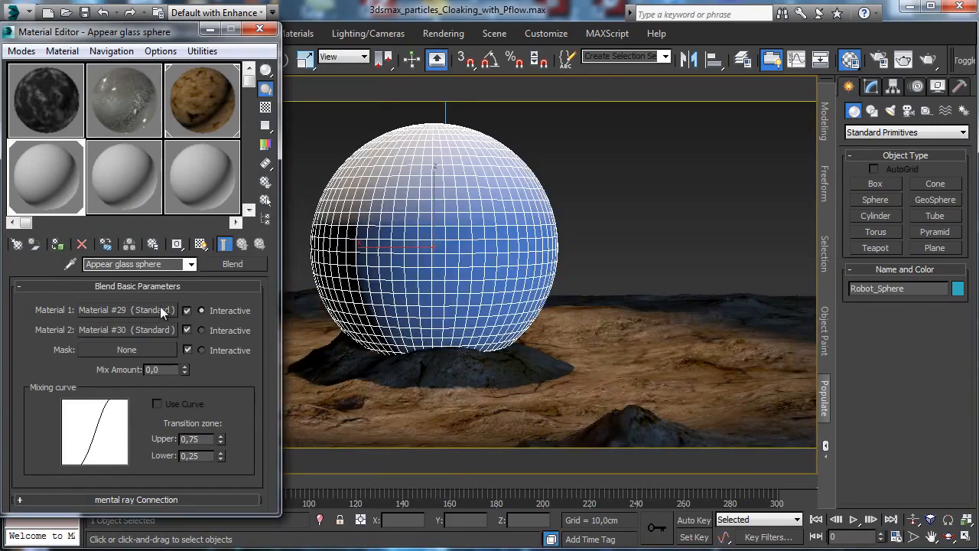
# Step: Rename the Material 2 sub-material of the Metal sphere blend as Glass
pyautogui.click(137, 116)
pyautogui.rightClick(125, 330)
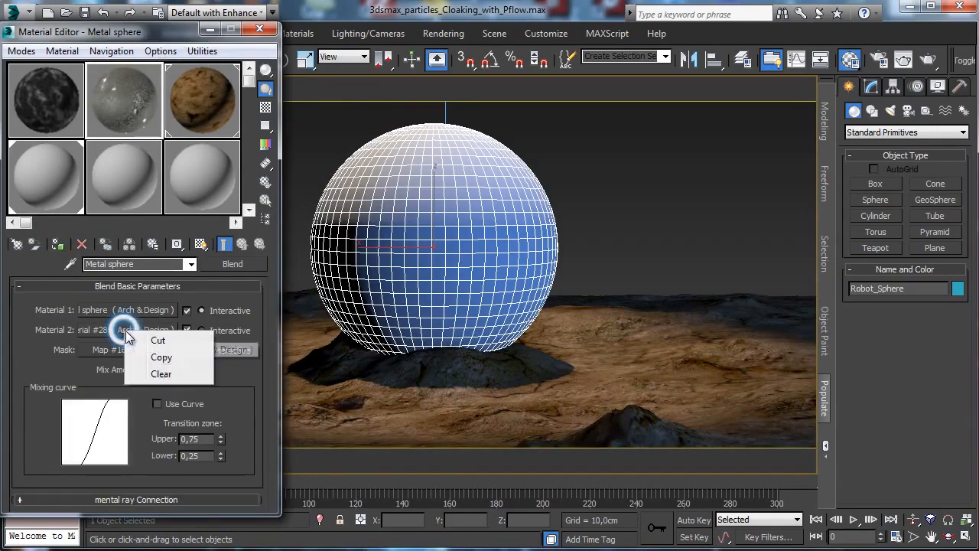
pyautogui.click(97, 337)
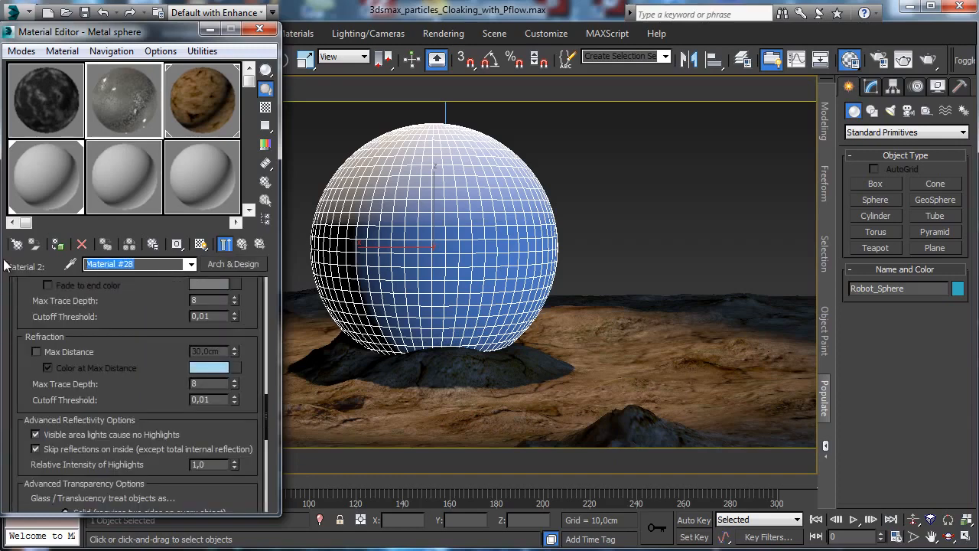
pyautogui.write('Glass')
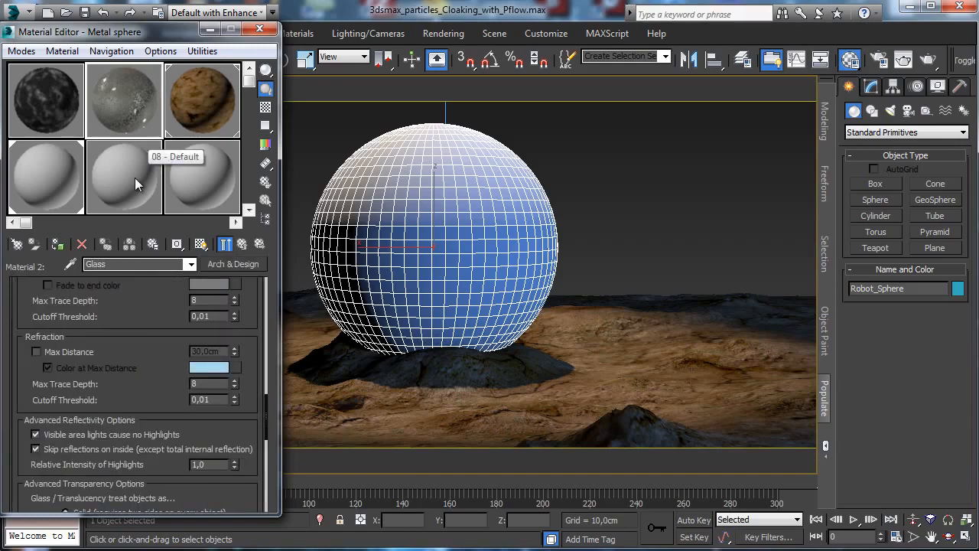
# Step: Instance the Glass sub-material into Material 1 of the Appear glass sphere blend and swap it with Material 2
pyautogui.rightClick(259, 265)
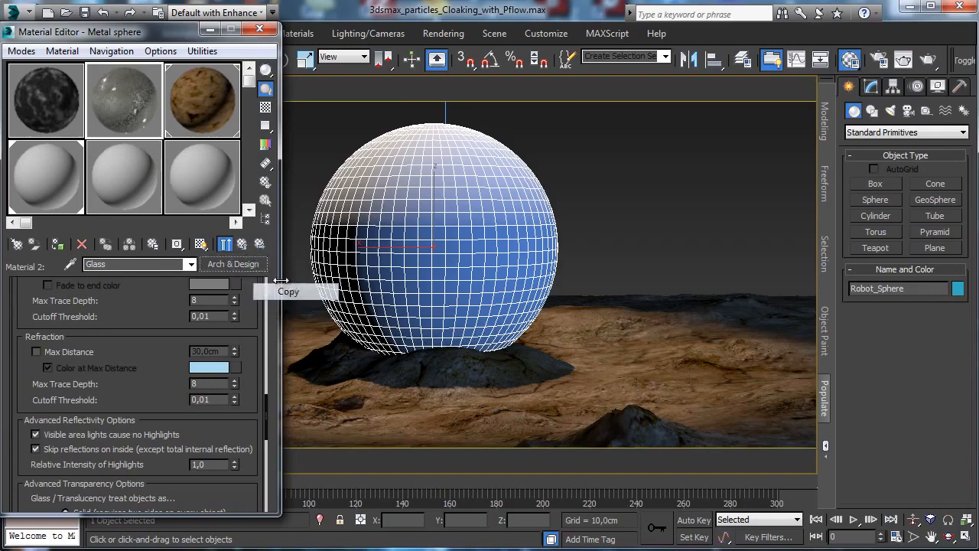
pyautogui.click(284, 292)
pyautogui.click(43, 193)
pyautogui.rightClick(154, 309)
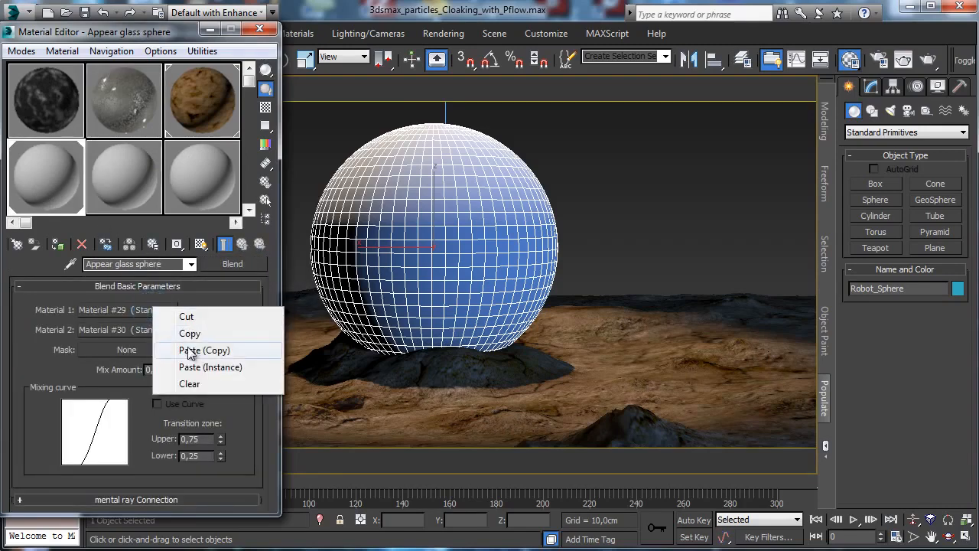
pyautogui.click(202, 367)
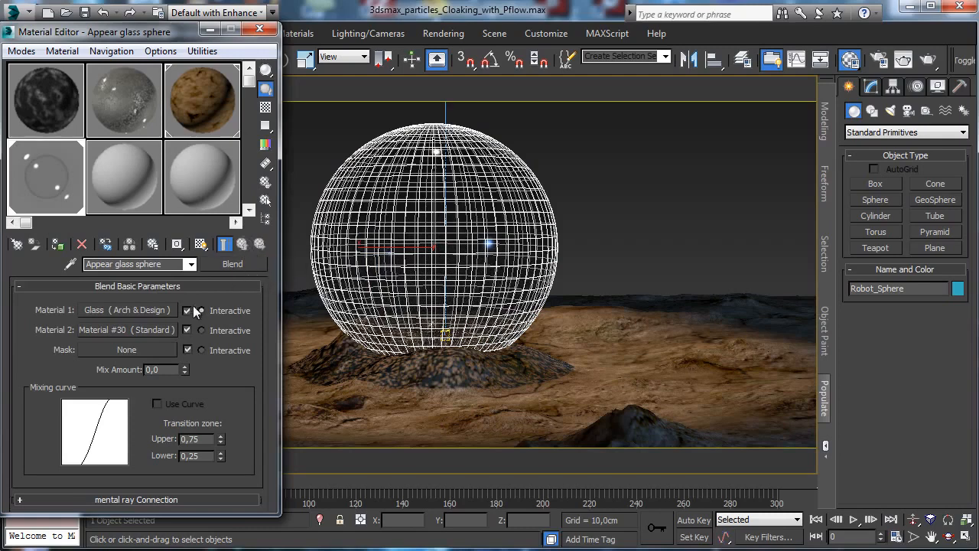
pyautogui.moveTo(151, 331); pyautogui.dragTo(151, 335)
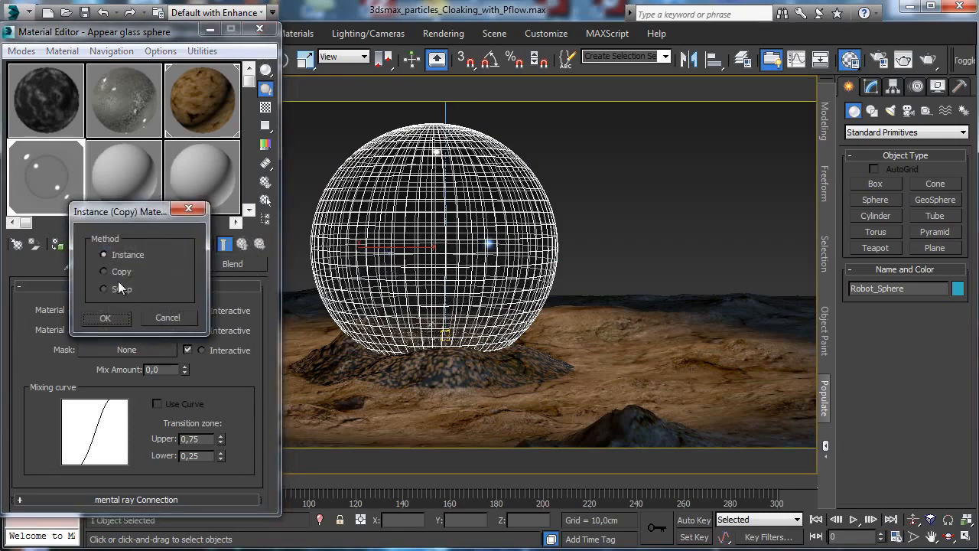
pyautogui.click(126, 324)
# Step: Change Material 1 of the Appear glass sphere blend to Arch & Design and set its diffuse color to black
pyautogui.click(141, 310)
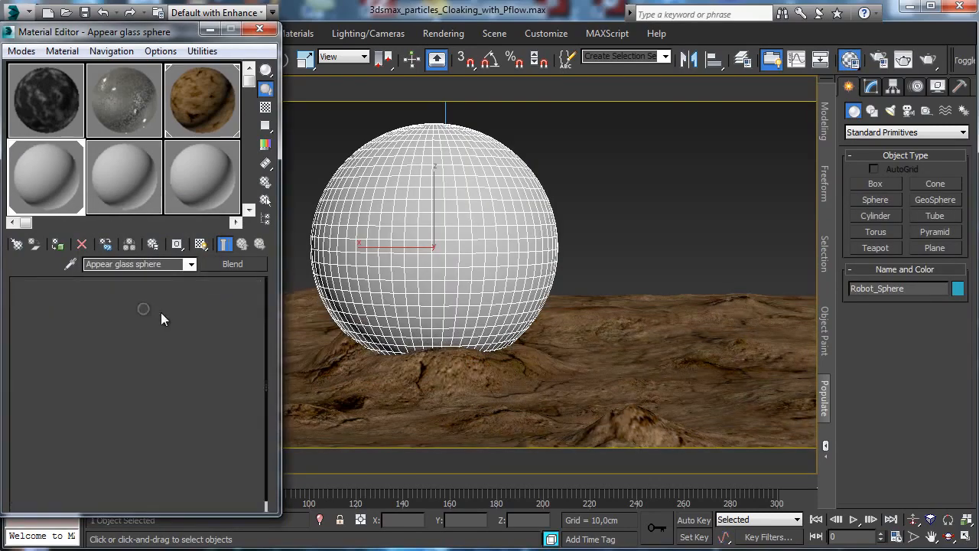
pyautogui.click(232, 264)
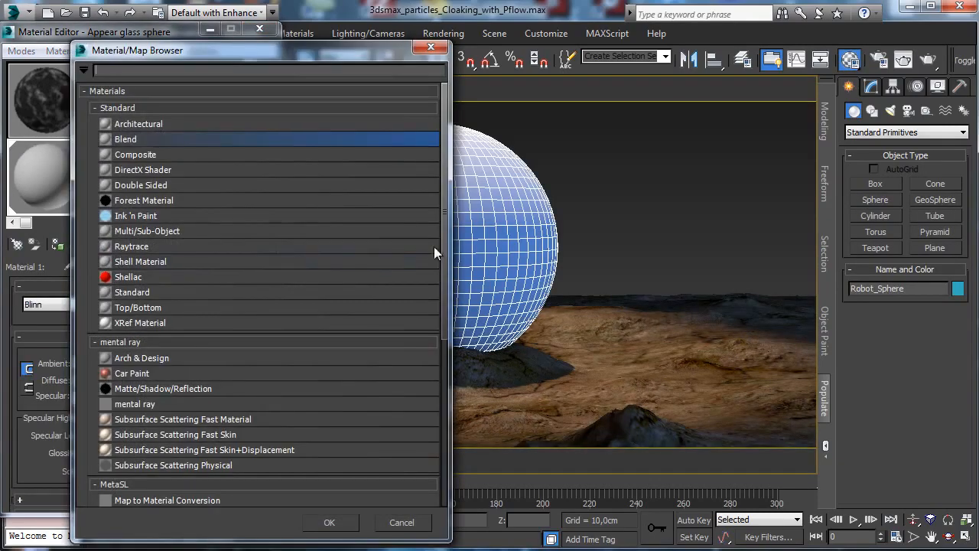
pyautogui.doubleClick(163, 358)
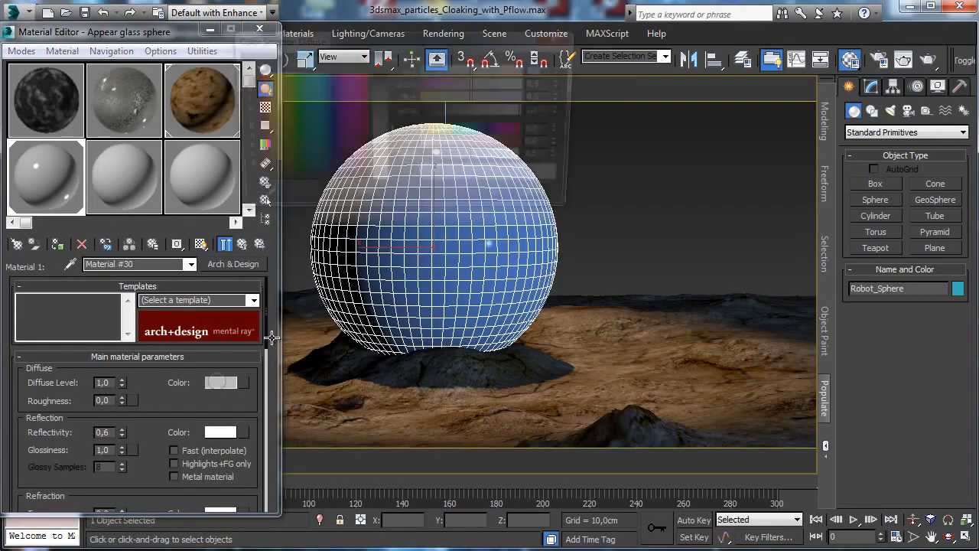
pyautogui.click(221, 382)
pyautogui.click(355, 171)
pyautogui.click(501, 197)
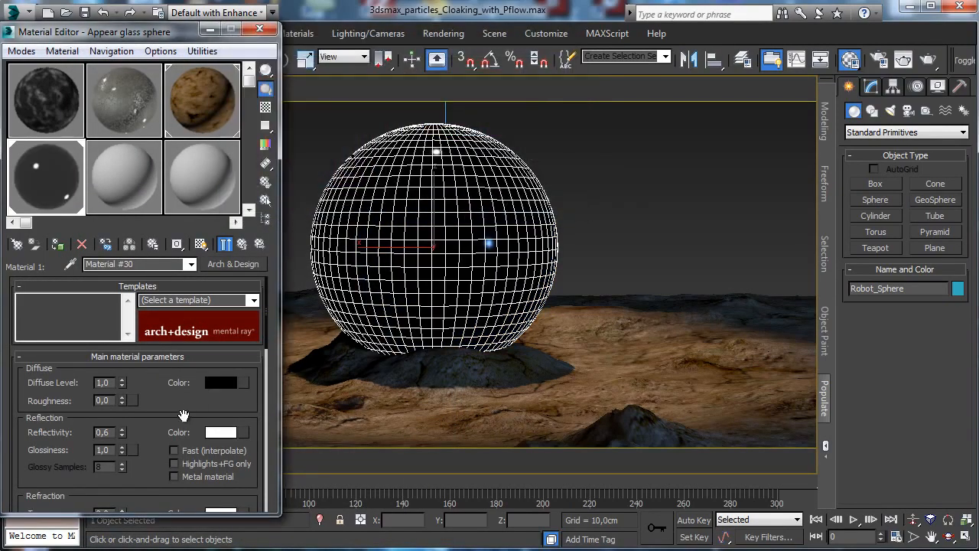
# Step: Set Material 1's reflectivity to 0, transparency to 1.0 and IOR to 1.0, and return to the parent blend material
pyautogui.rightClick(121, 432)
pyautogui.moveTo(153, 413); pyautogui.dragTo(141, 267)
pyautogui.moveTo(122, 364); pyautogui.dragTo(130, 105)
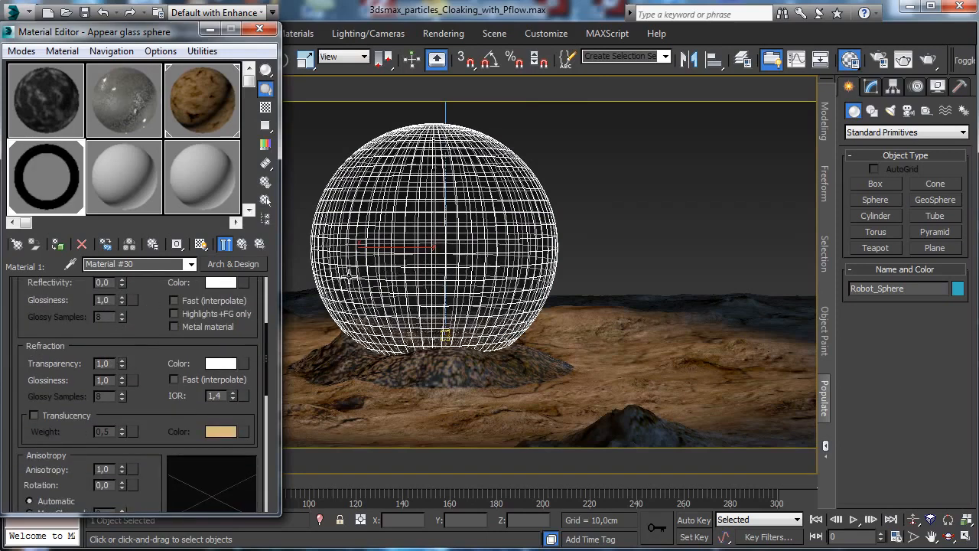
pyautogui.doubleClick(217, 396)
pyautogui.write('1')
pyautogui.press('Return')
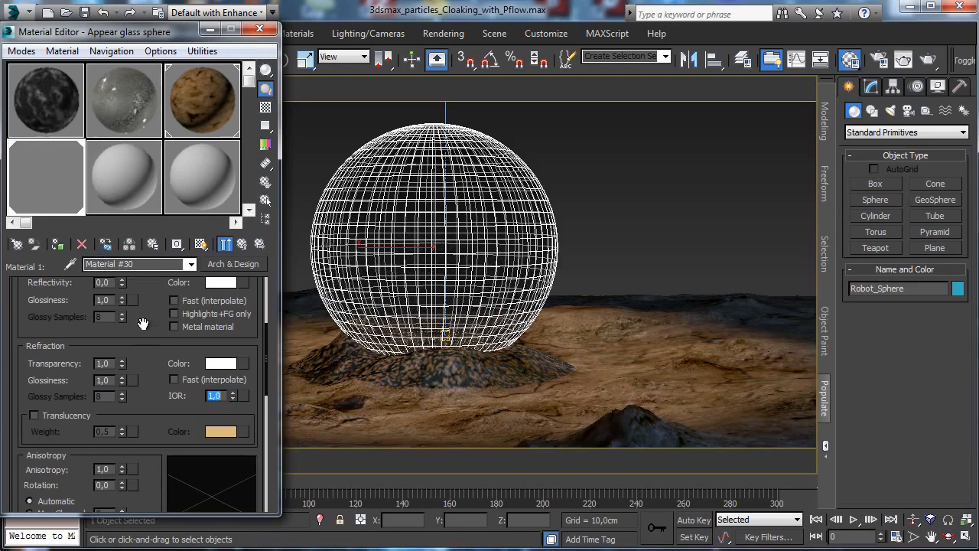
pyautogui.moveTo(145, 338); pyautogui.dragTo(149, 442)
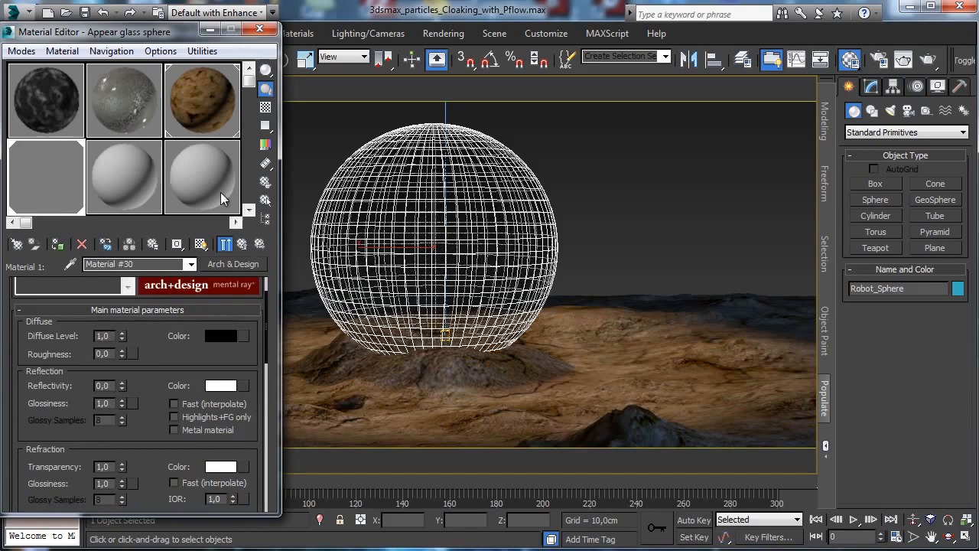
pyautogui.click(243, 244)
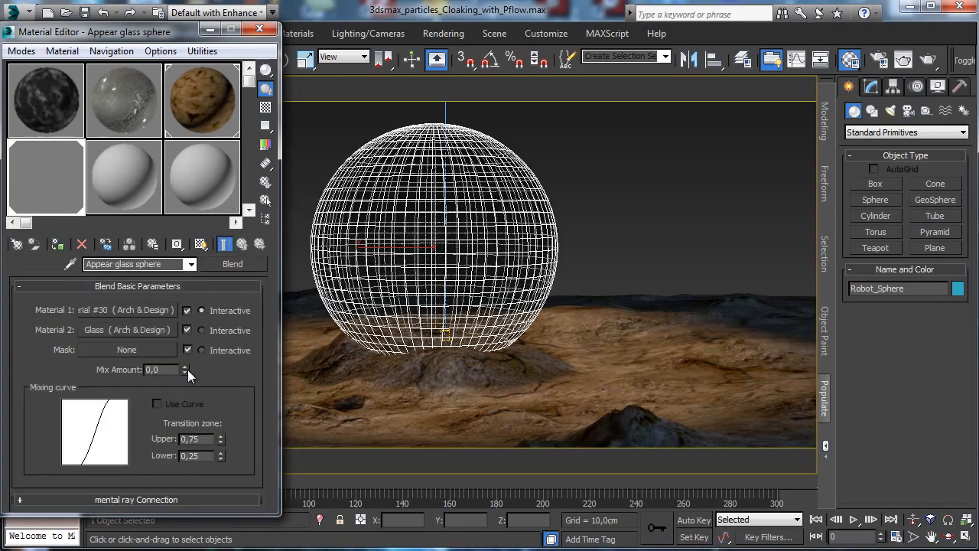
pyautogui.moveTo(188, 369); pyautogui.dragTo(163, 490)
# Step: Open the render setup beside the material editor and turn off the Displacement map of the Terrain material
pyautogui.click(880, 61)
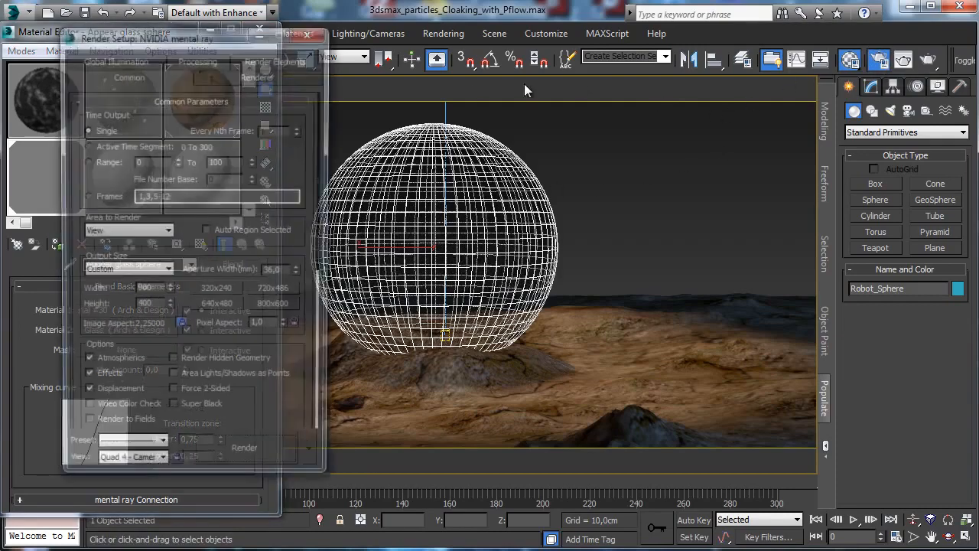
pyautogui.moveTo(208, 40); pyautogui.dragTo(627, 56)
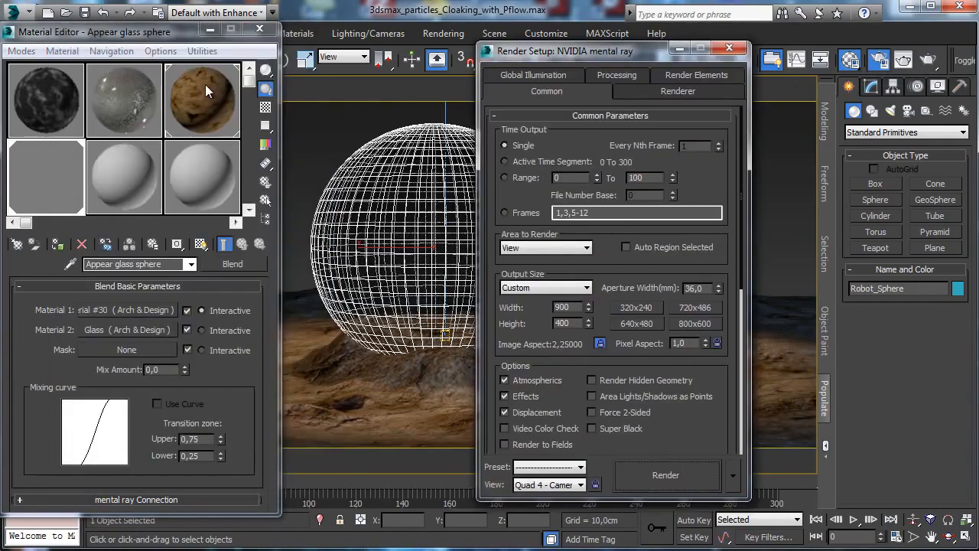
pyautogui.click(205, 84)
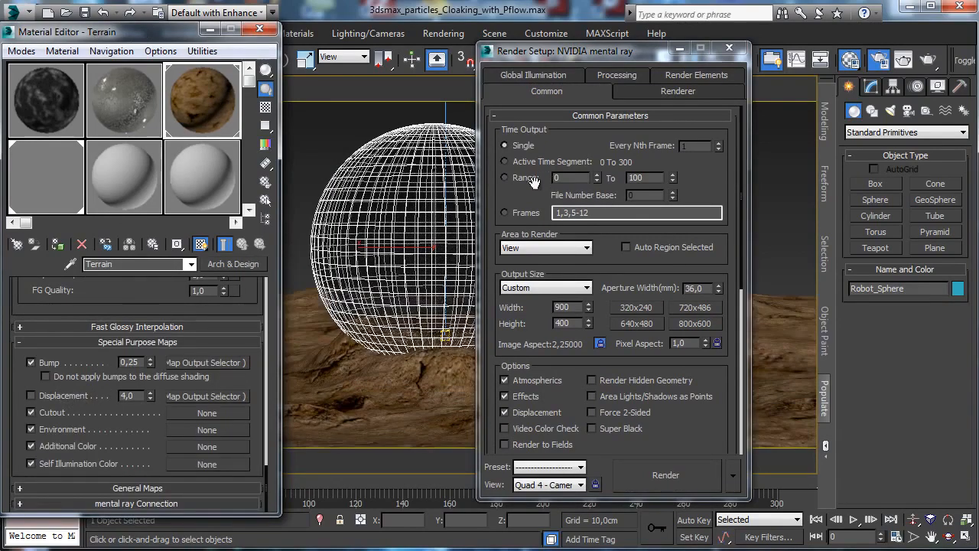
# Step: Reduce the render output width and set the samples per pixel to a minimum of 1/4 and a maximum of 4
pyautogui.doubleClick(564, 307)
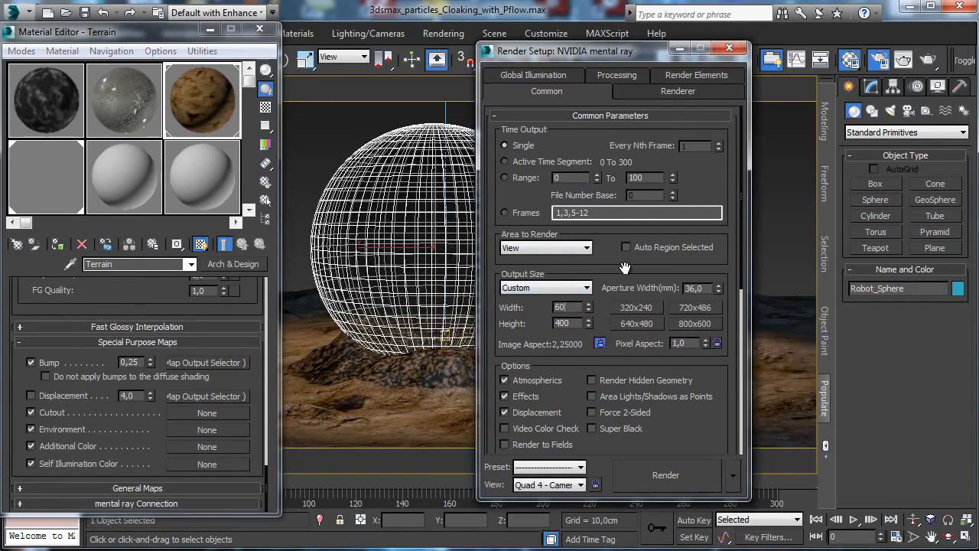
pyautogui.click(635, 91)
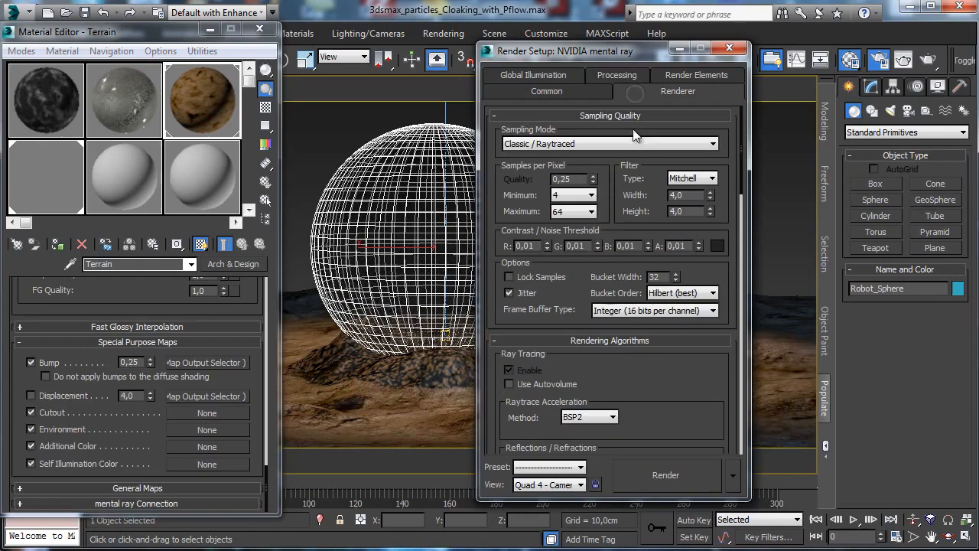
pyautogui.click(581, 211)
pyautogui.click(573, 246)
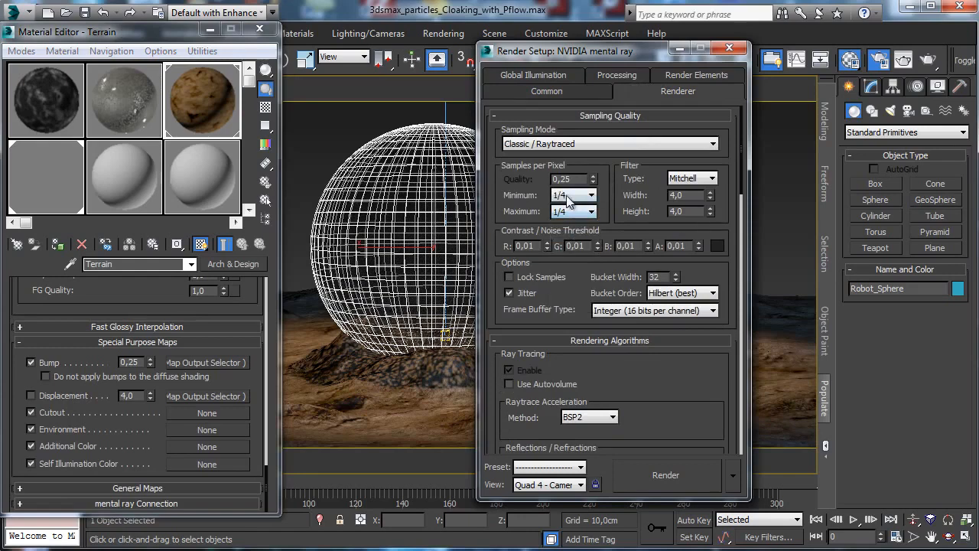
pyautogui.click(581, 212)
pyautogui.click(567, 260)
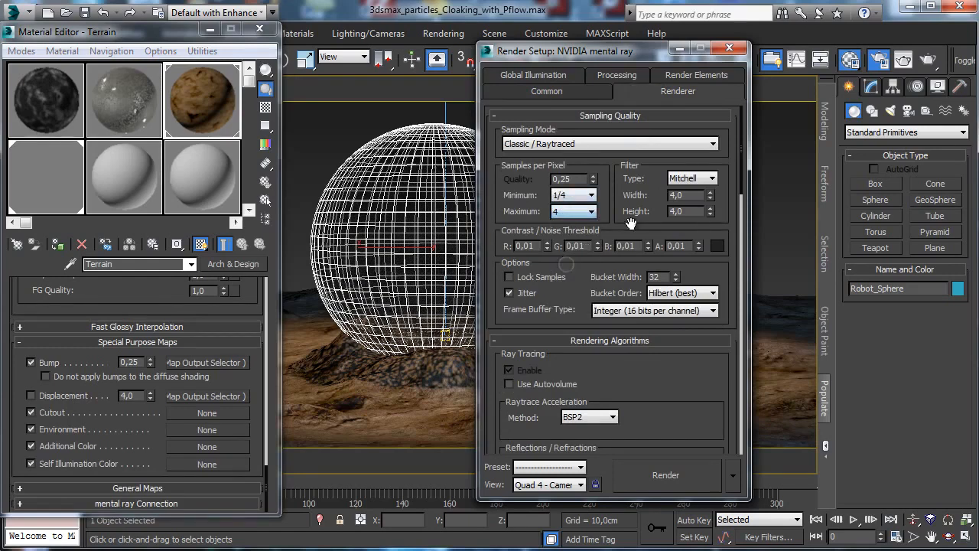
# Step: Set the Final Gather precision preset to Draft and render a test frame of the camera view
pyautogui.click(556, 75)
pyautogui.moveTo(561, 291); pyautogui.dragTo(459, 300)
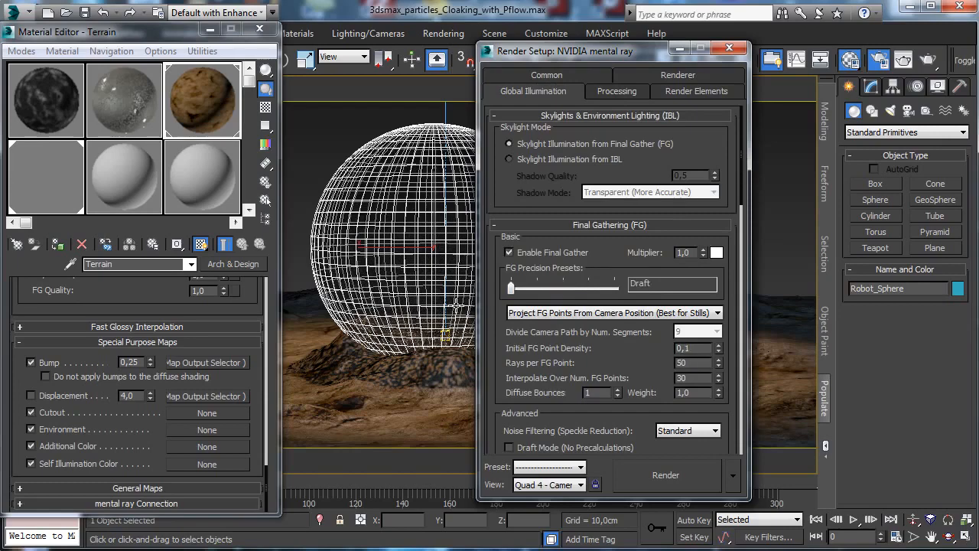
pyautogui.click(676, 479)
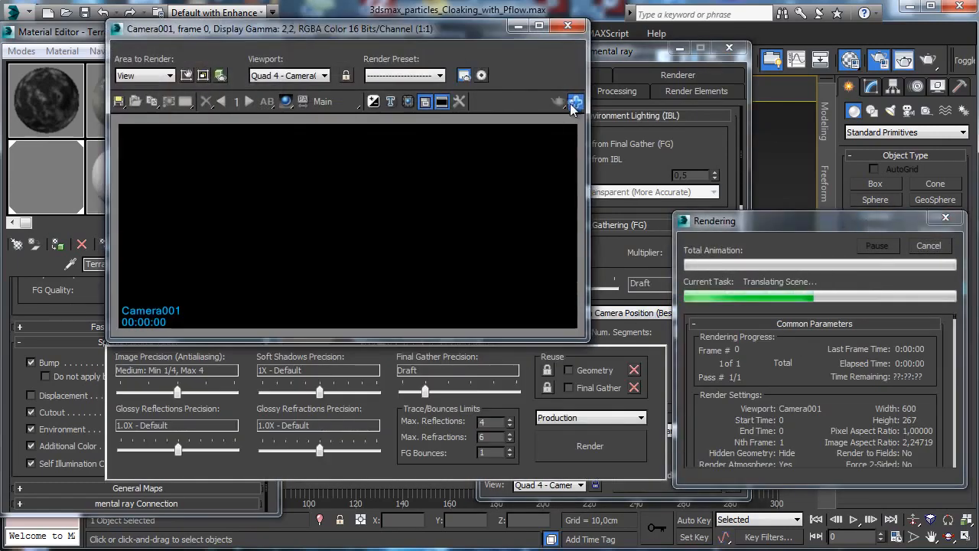
pyautogui.moveTo(382, 32); pyautogui.dragTo(554, 62)
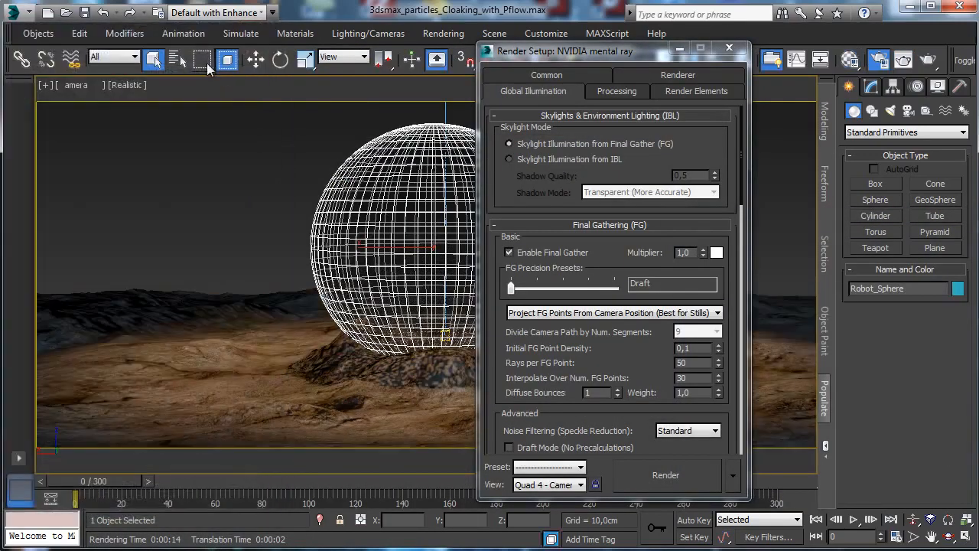
# Step: Select the PF Source 001 particle emitter by name
pyautogui.press('h')
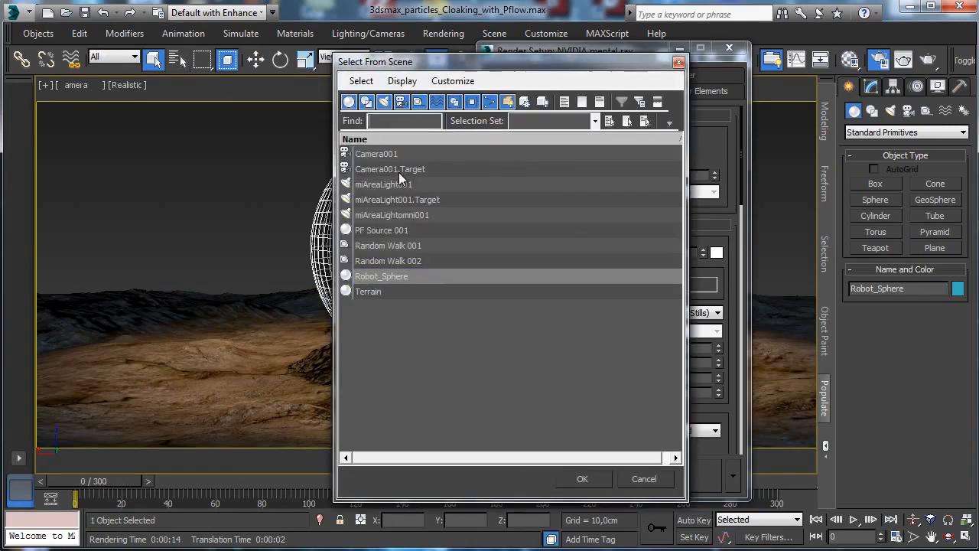
pyautogui.click(381, 274)
pyautogui.doubleClick(386, 231)
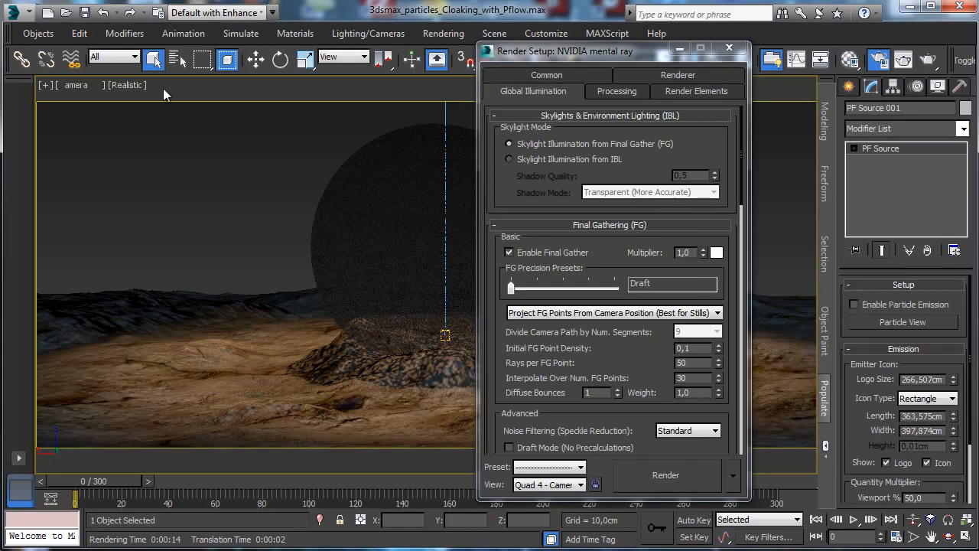
# Step: Start saving the scene under a new name, go up to the May folder and copy the 3dsmax_particles_Cloaking_with_Pflow folder's name
pyautogui.click(15, 12)
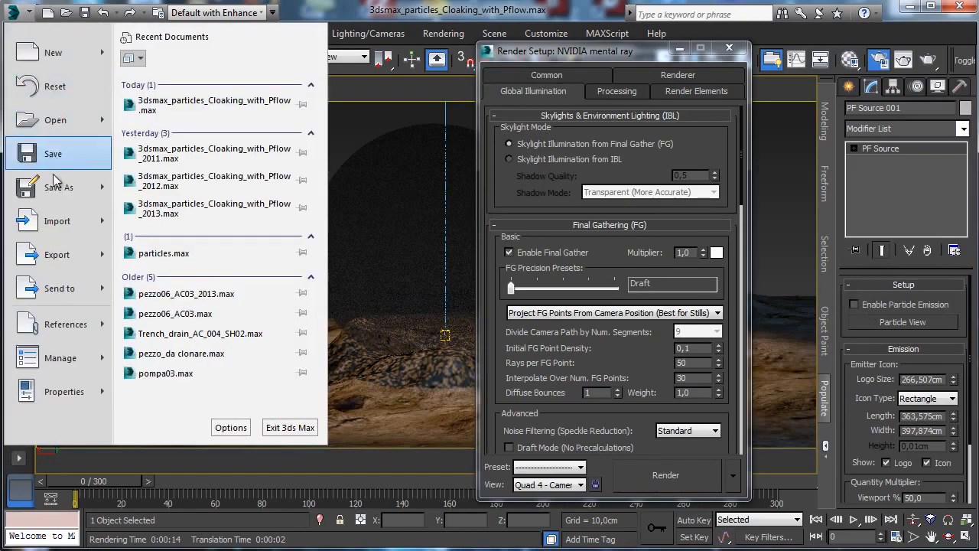
pyautogui.click(61, 185)
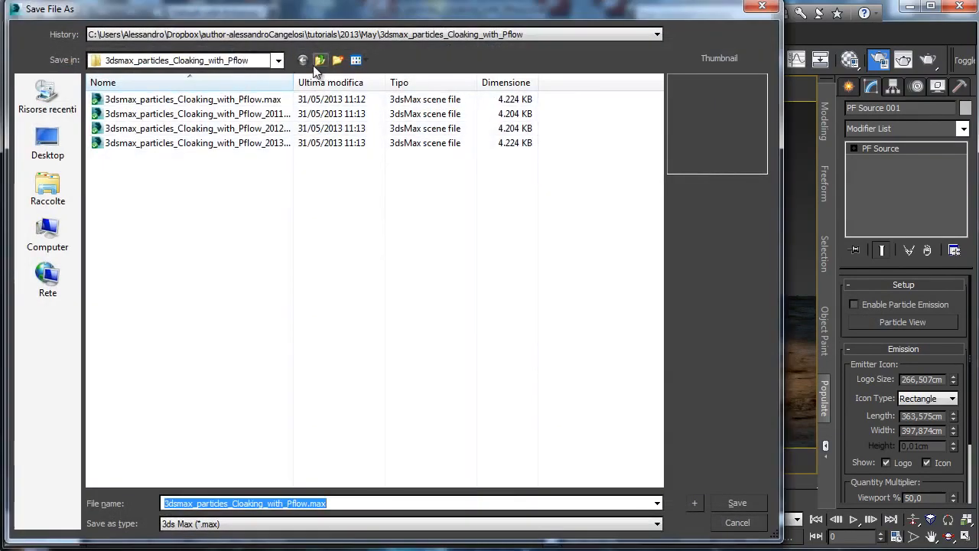
pyautogui.click(320, 60)
pyautogui.click(237, 143)
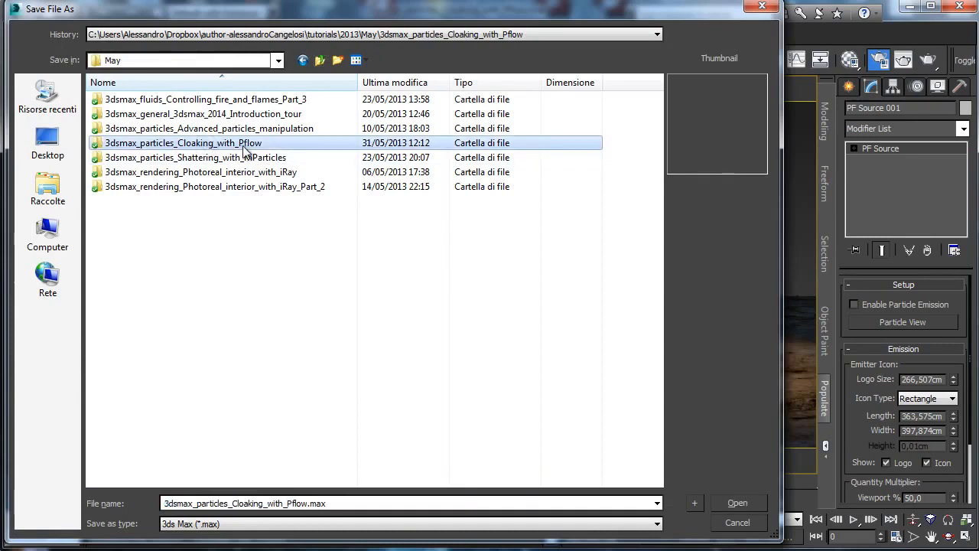
pyautogui.click(260, 144)
pyautogui.hotkey('ctrl', 'c')
pyautogui.click(268, 240)
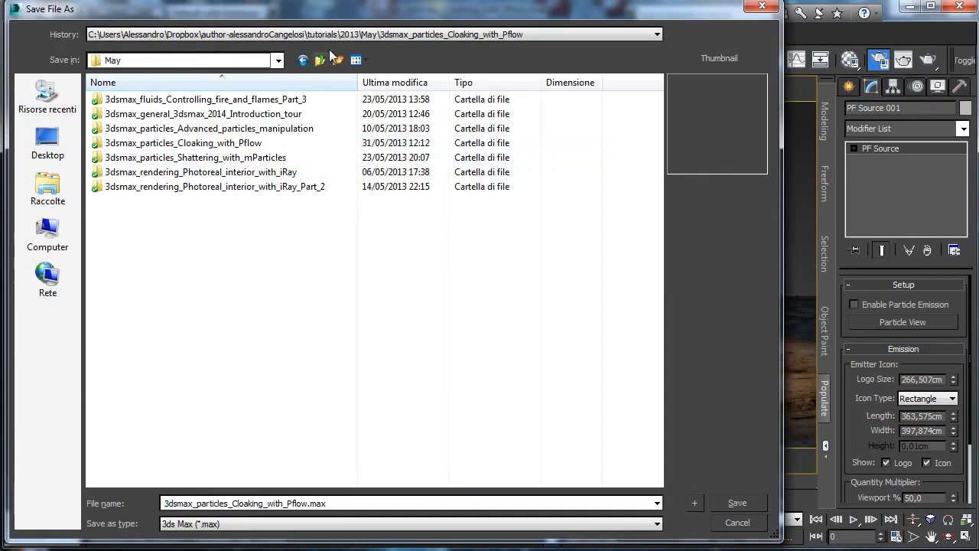
# Step: Create a folder named 3dsmax_particles_Cloaking_with_Pflow_Part_2 in the May folder and open it
pyautogui.click(337, 59)
pyautogui.hotkey('ctrl', 'v')
pyautogui.write('_')
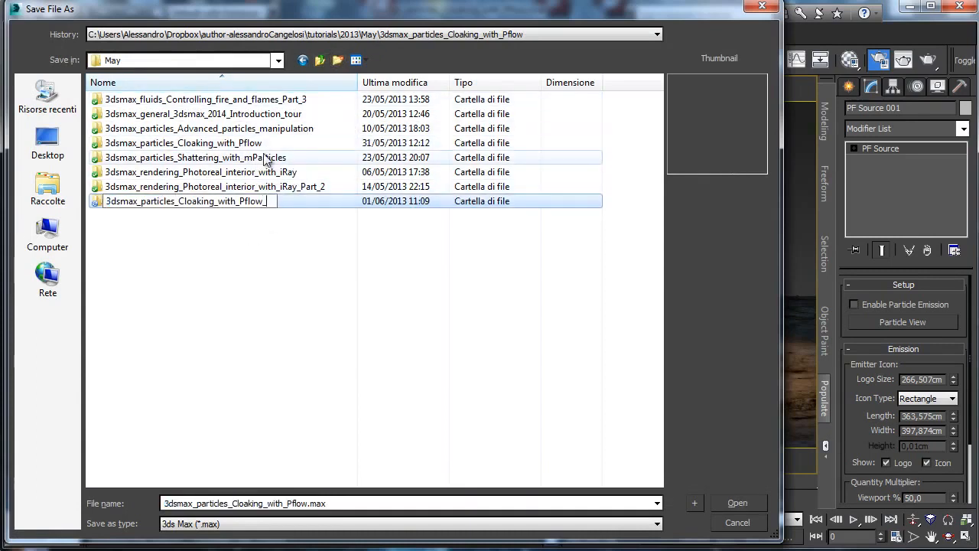
pyautogui.write('Part_2')
pyautogui.press('Return')
pyautogui.press('Return')
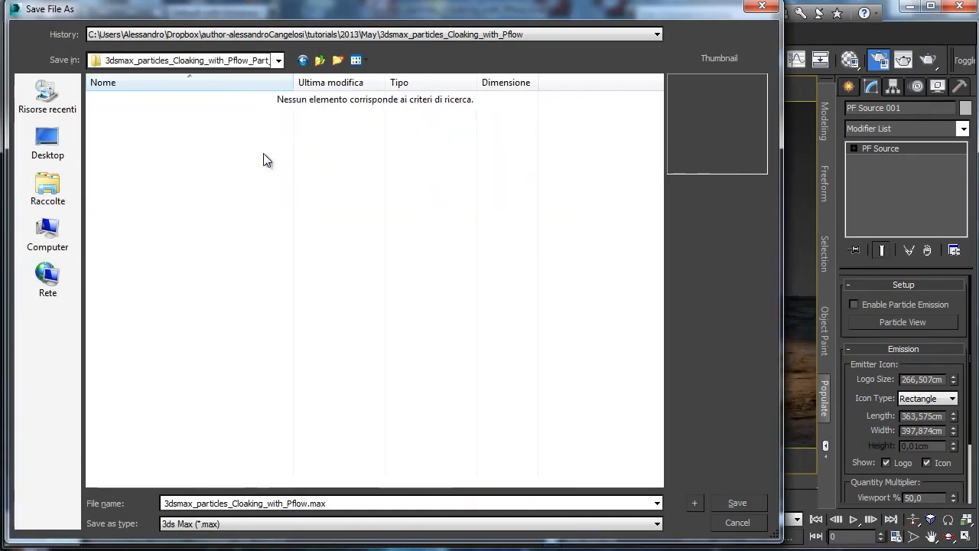
# Step: Save the scene in the new folder as 3dsmax_particles_Cloaking_with_Pflow_Part_2.max
pyautogui.click(309, 502)
pyautogui.click(309, 503)
pyautogui.write('Part_2')
pyautogui.press('Return')
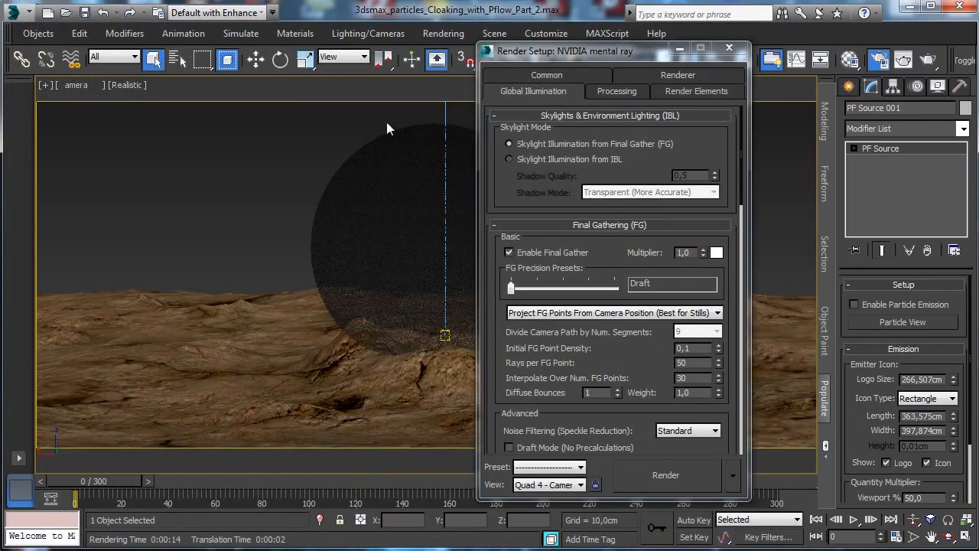
# Step: Close the render setup, reopen the material editor and assign a Noise map as the mask of the Appear glass sphere blend
pyautogui.click(729, 48)
pyautogui.click(849, 59)
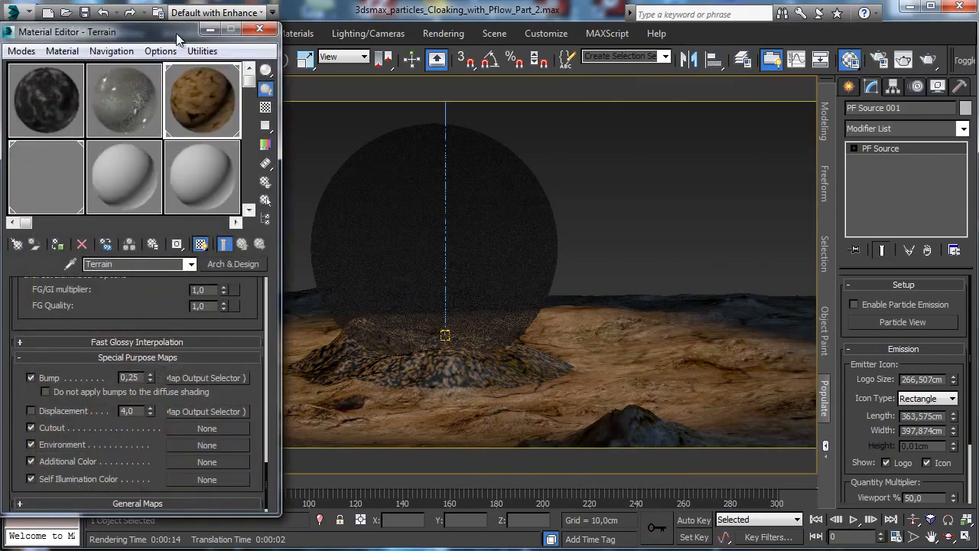
pyautogui.moveTo(175, 33); pyautogui.dragTo(176, 35)
pyautogui.click(66, 175)
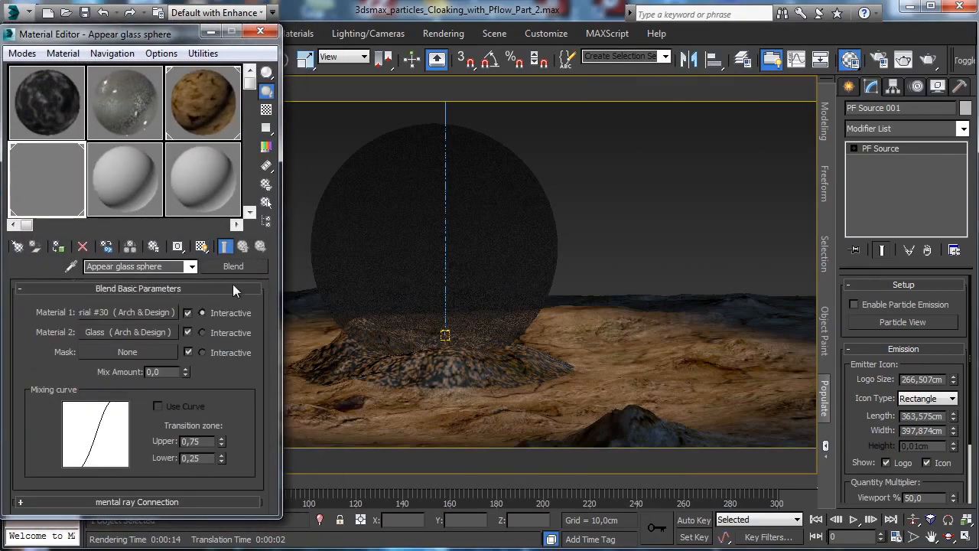
pyautogui.click(148, 353)
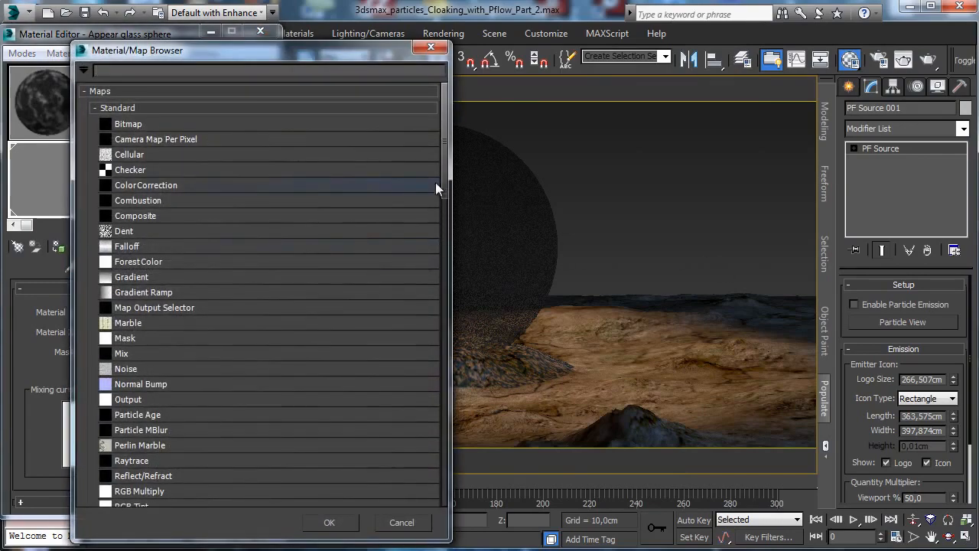
pyautogui.moveTo(445, 181); pyautogui.dragTo(446, 225)
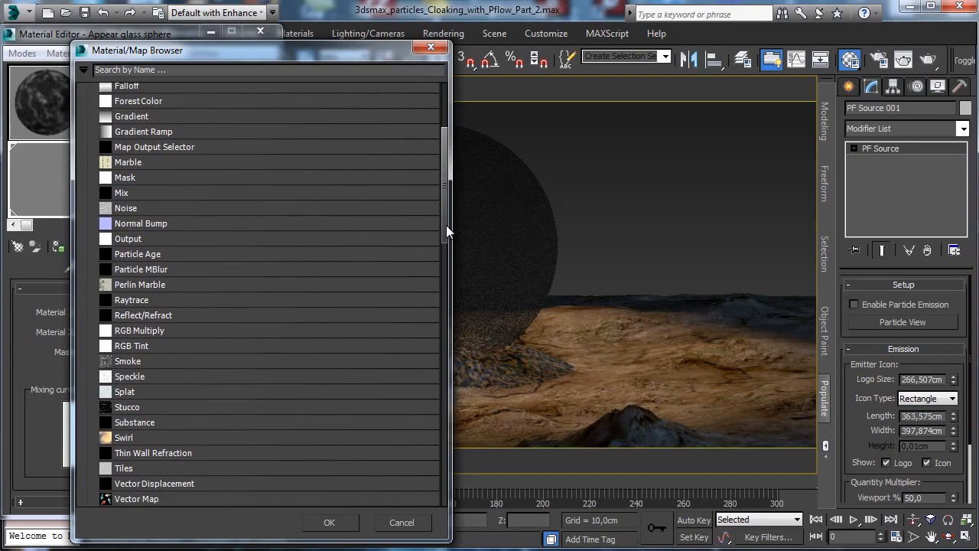
pyautogui.click(127, 210)
pyautogui.doubleClick(127, 209)
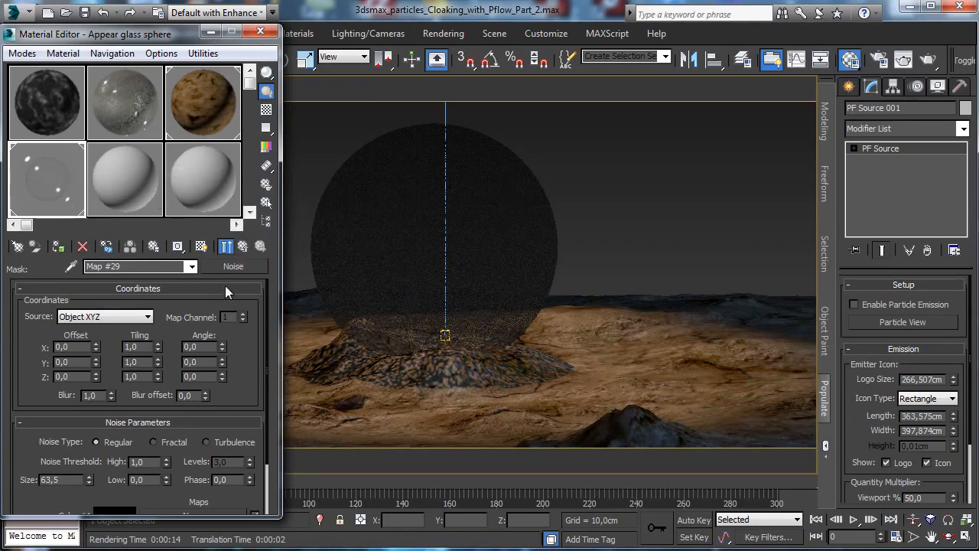
# Step: Copy the mask's Noise map and paste it as a copy into the diffuse slot of the 08 - Default material
pyautogui.rightClick(246, 267)
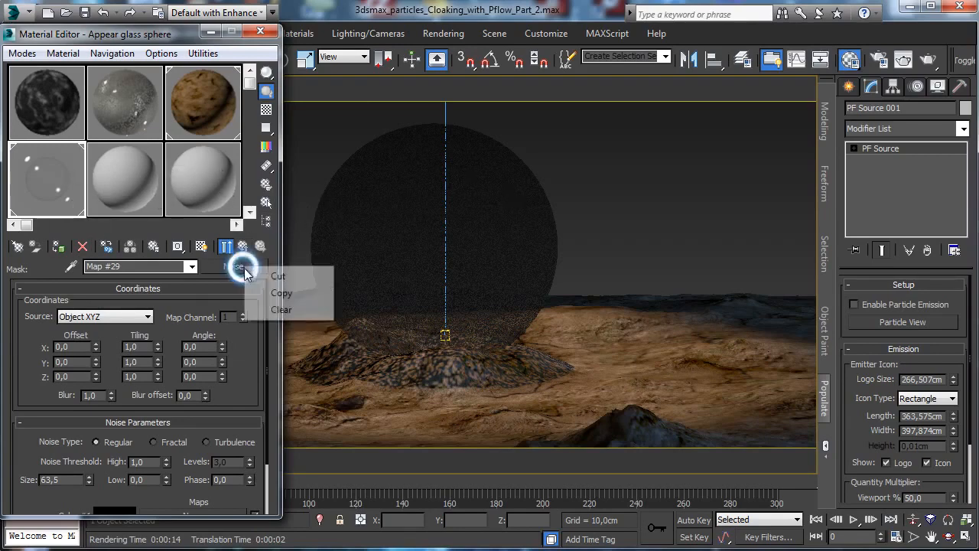
pyautogui.click(277, 291)
pyautogui.click(131, 197)
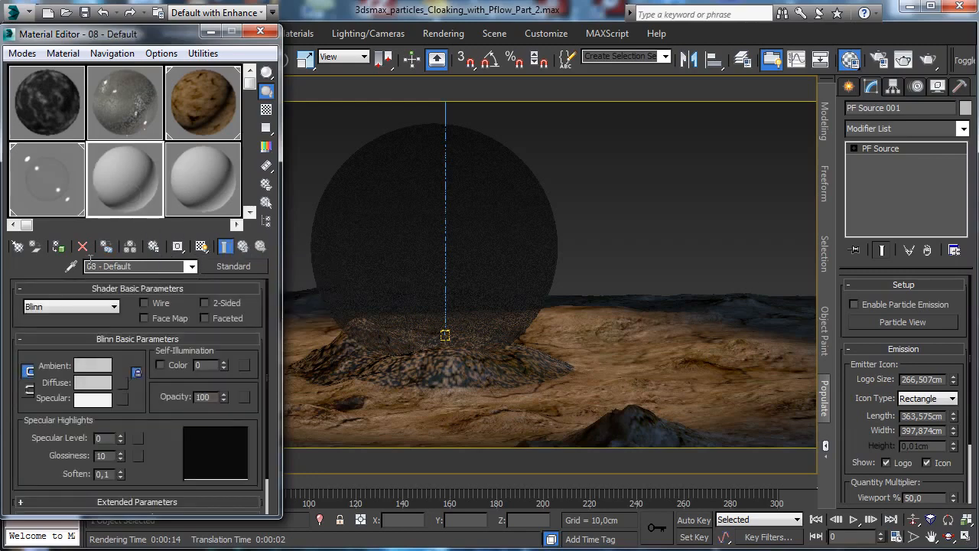
pyautogui.rightClick(121, 382)
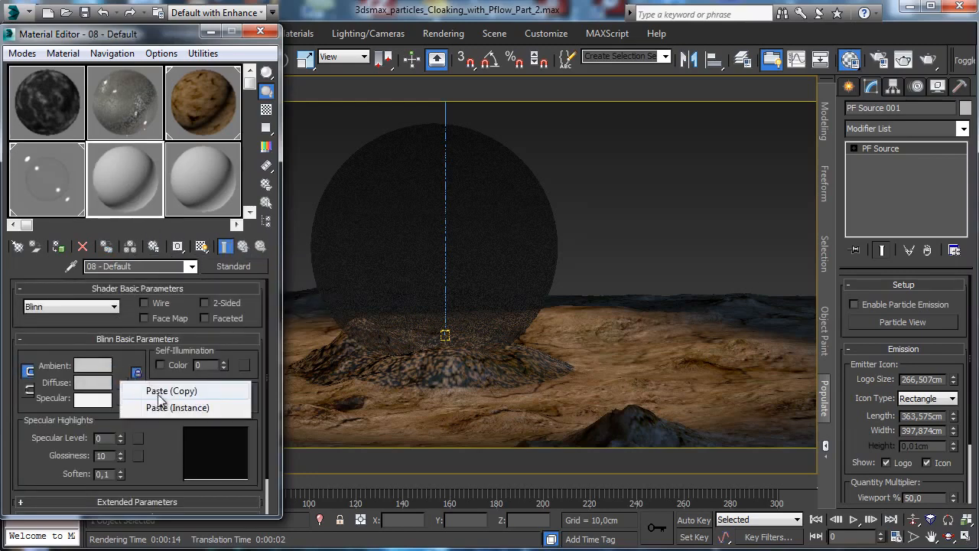
pyautogui.click(165, 391)
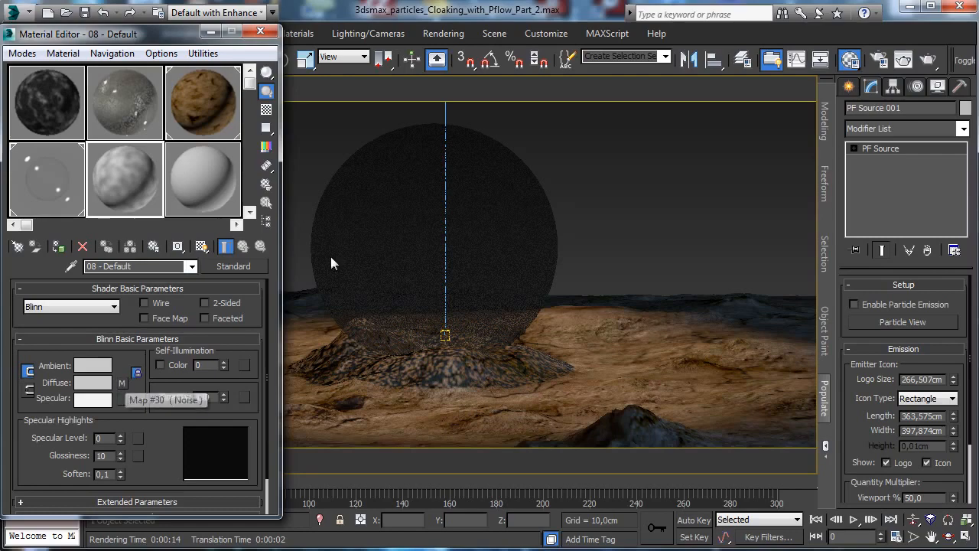
# Step: Assign the 08 - Default material to Robot_Sphere and show its diffuse Noise map in the viewport
pyautogui.click(330, 197)
pyautogui.click(58, 245)
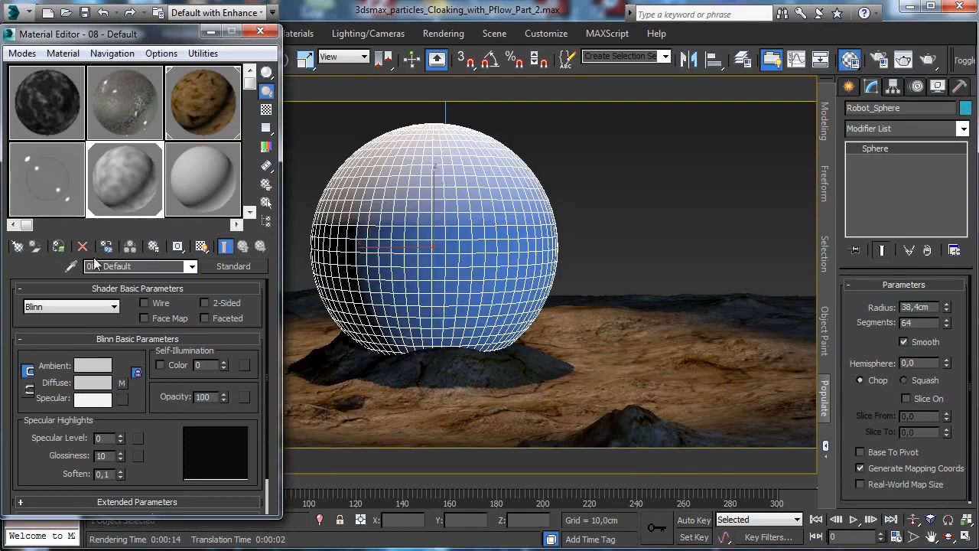
pyautogui.click(124, 381)
pyautogui.click(201, 245)
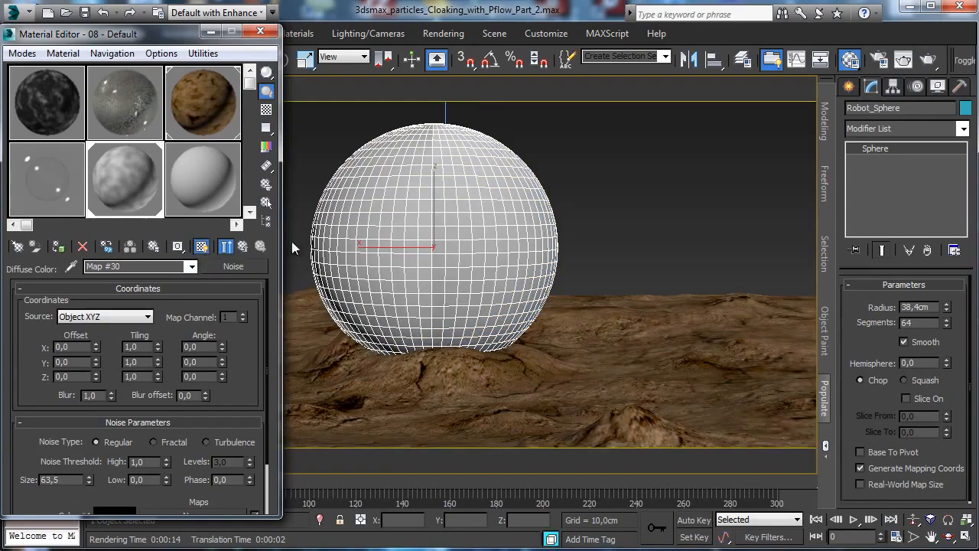
# Step: Set the noise size to 10 and its threshold to High 0.87 and Low 0.31
pyautogui.doubleClick(74, 479)
pyautogui.write('20')
pyautogui.press('Return')
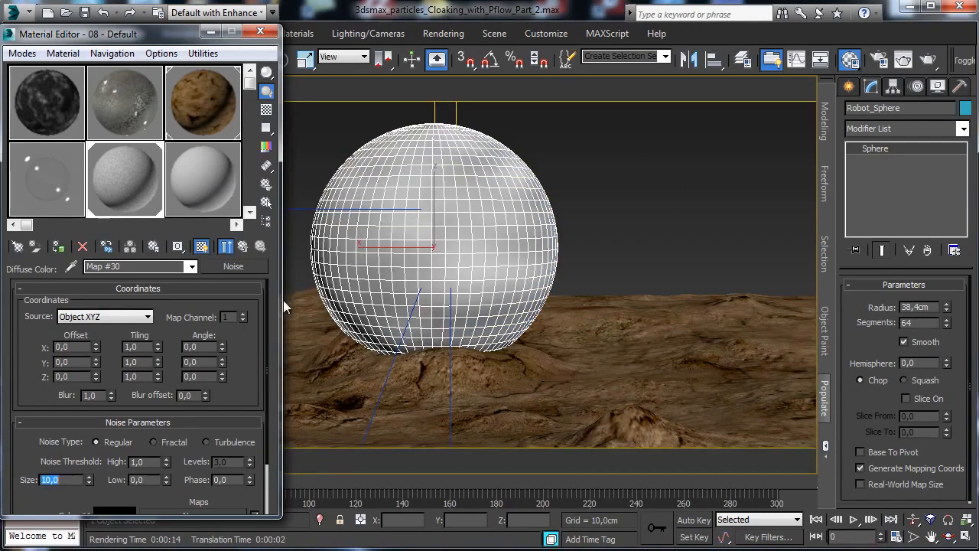
pyautogui.moveTo(167, 480)
pyautogui.mouseDown()
pyautogui.moveTo(173, 430)
pyautogui.moveTo(165, 479)
pyautogui.mouseUp()
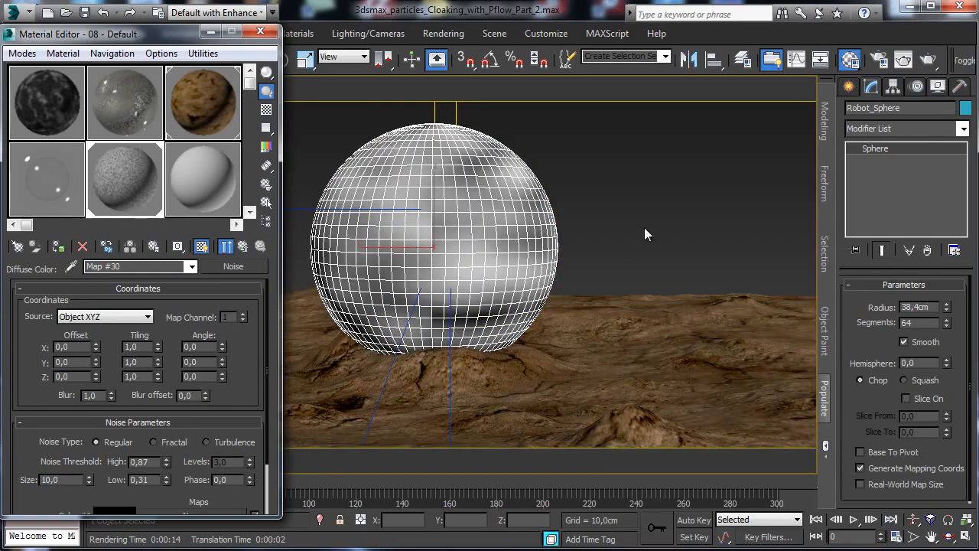
# Step: Switch the noise to Turbulence with swapped colors, and set the threshold to High 0.37, Low 0.13 and Levels 7
pyautogui.click(223, 443)
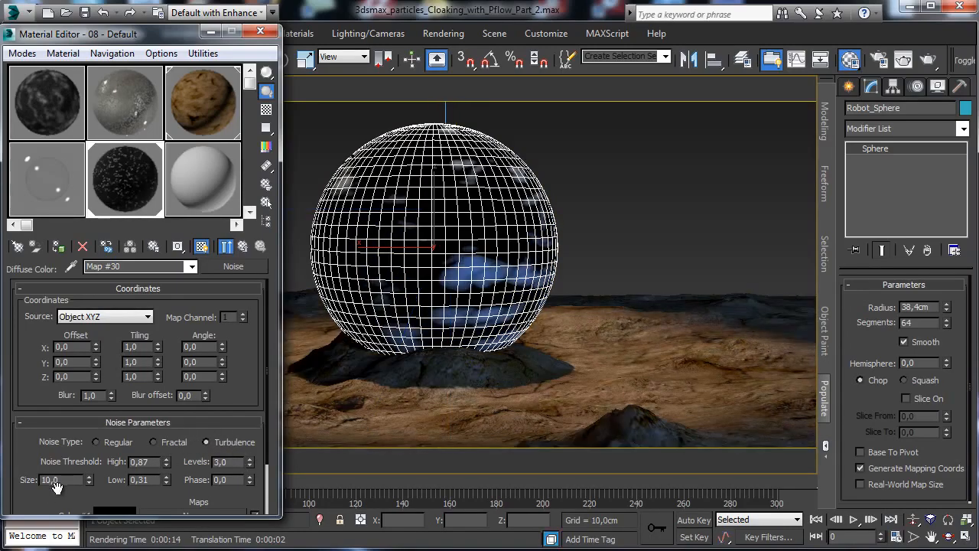
pyautogui.scroll(-3, 57, 489)
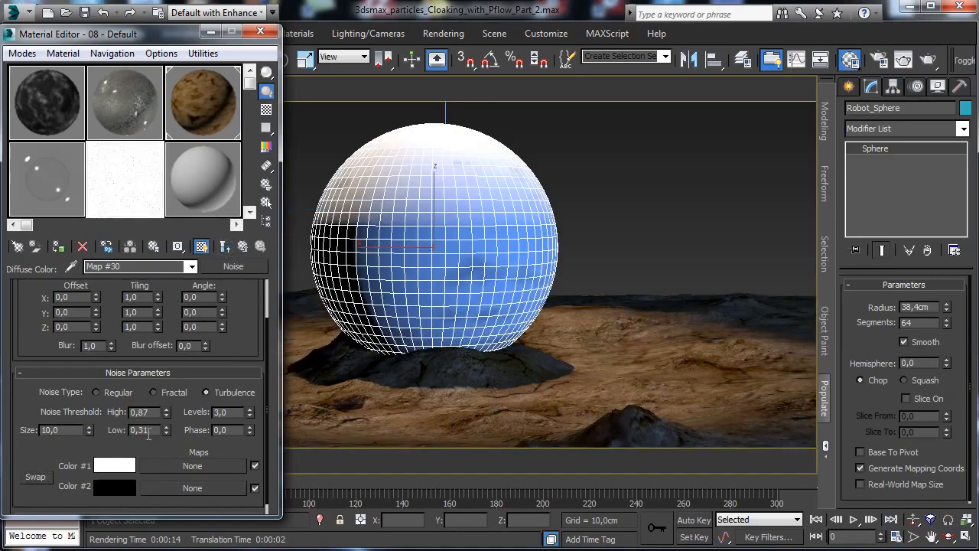
pyautogui.moveTo(166, 443); pyautogui.dragTo(167, 458)
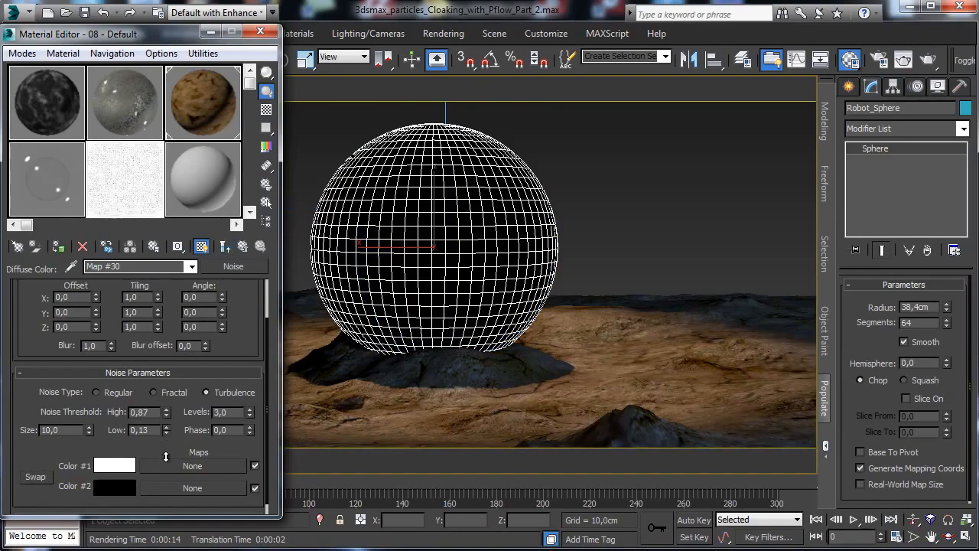
pyautogui.moveTo(166, 411); pyautogui.dragTo(165, 487)
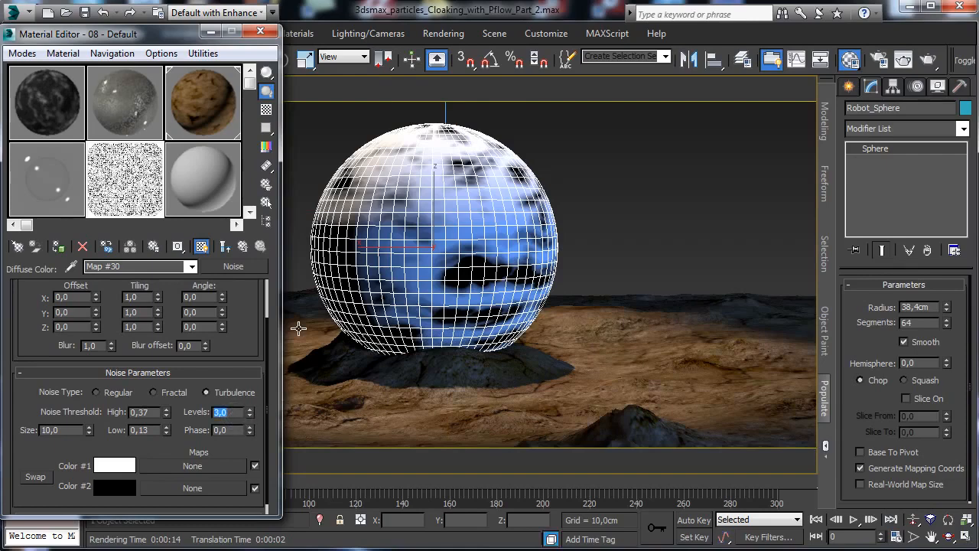
pyautogui.write('7')
# Step: Isolate the robot sphere and render a test frame, keeping the render window clear of the material editor
pyautogui.click(320, 520)
pyautogui.click(928, 60)
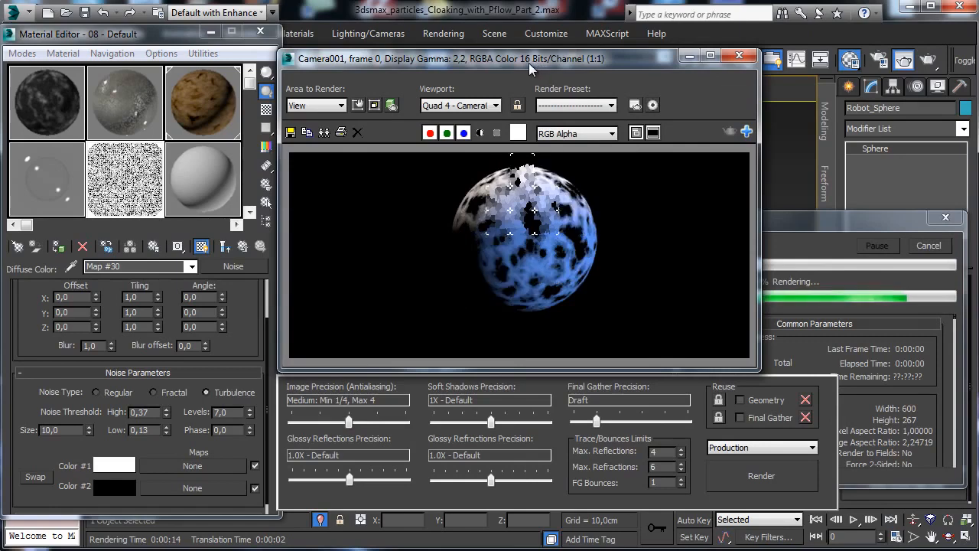
pyautogui.moveTo(528, 62); pyautogui.dragTo(788, 66)
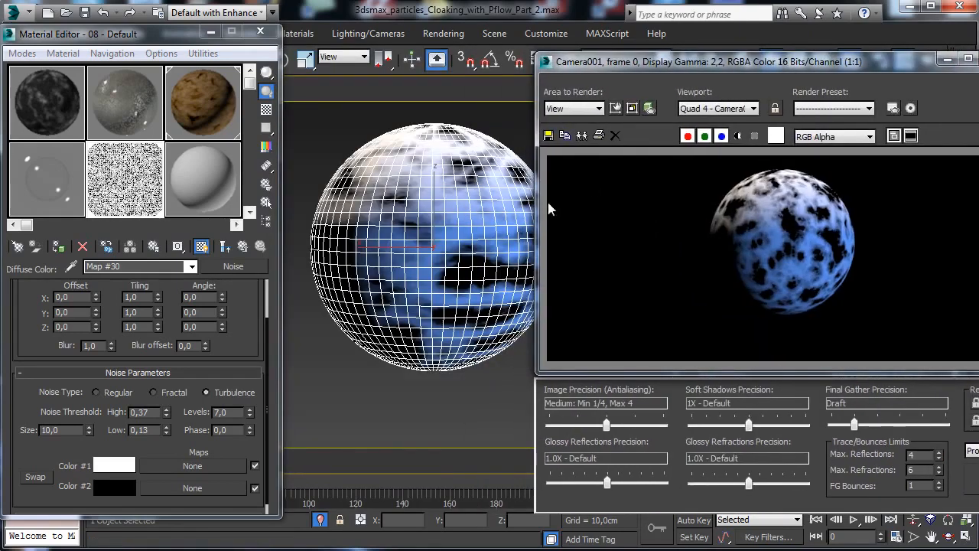
pyautogui.moveTo(810, 64); pyautogui.dragTo(679, 62)
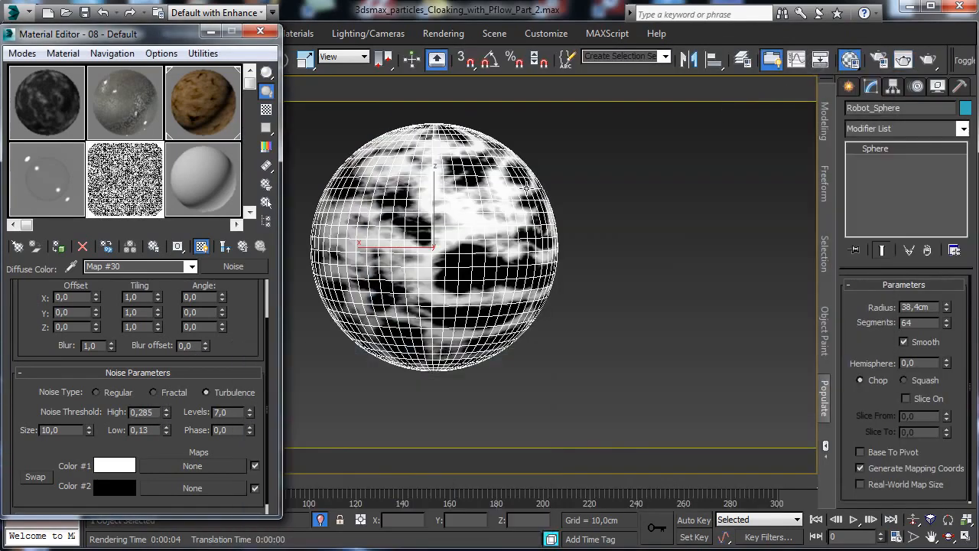
# Step: Tune the noise threshold to Low 0.12 and High 0.14
pyautogui.moveTo(166, 431); pyautogui.dragTo(164, 416)
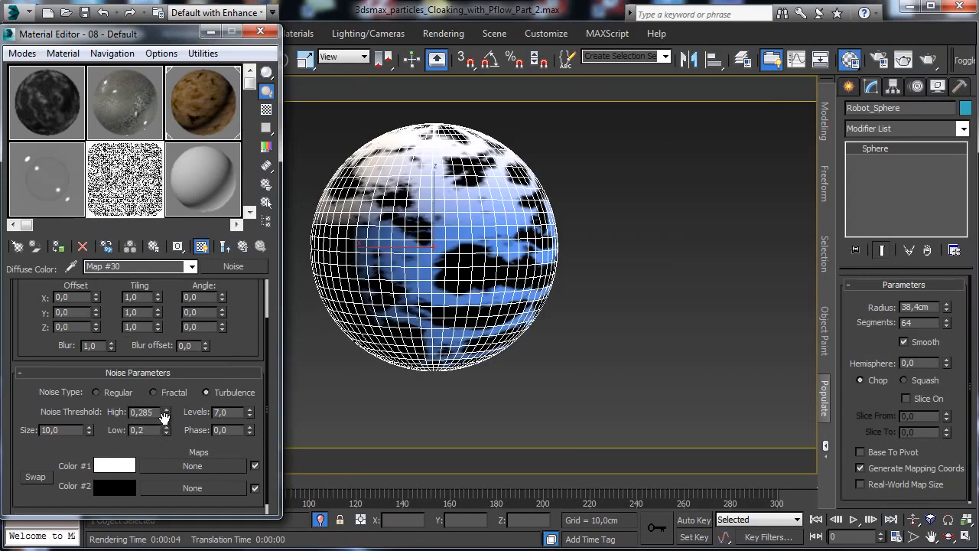
pyautogui.moveTo(165, 433); pyautogui.dragTo(164, 445)
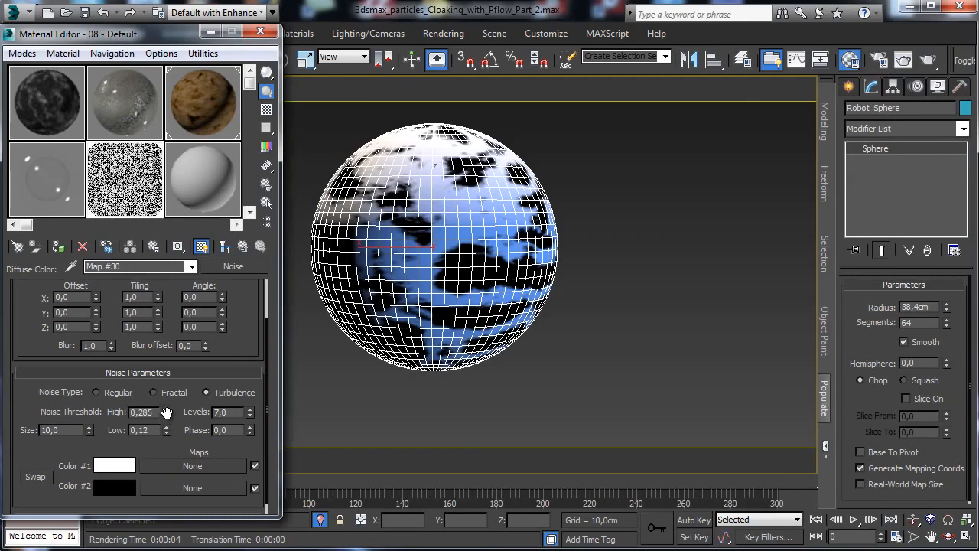
pyautogui.moveTo(166, 411); pyautogui.dragTo(168, 433)
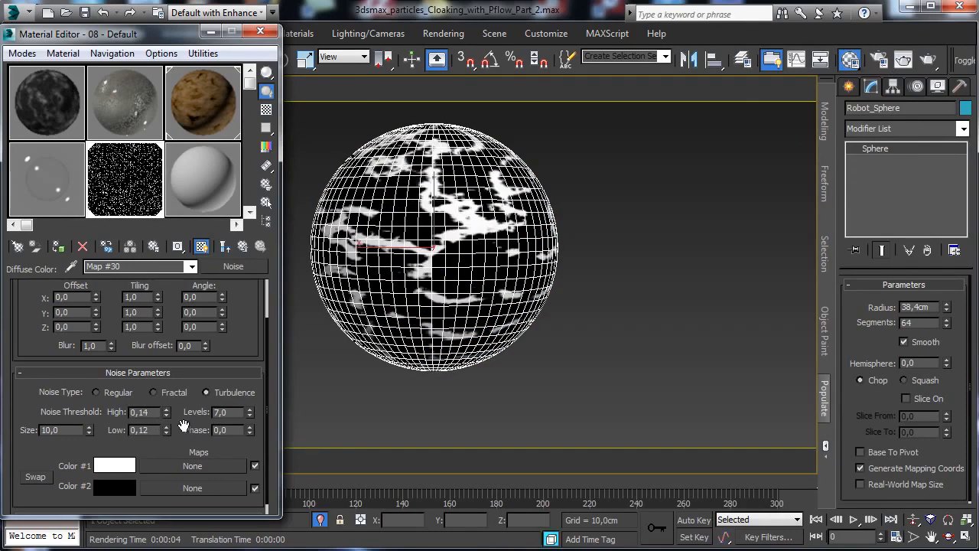
# Step: Set the noise threshold High to 0.175 and Levels to 3, checking the sphere with a test render before and after
pyautogui.click(927, 59)
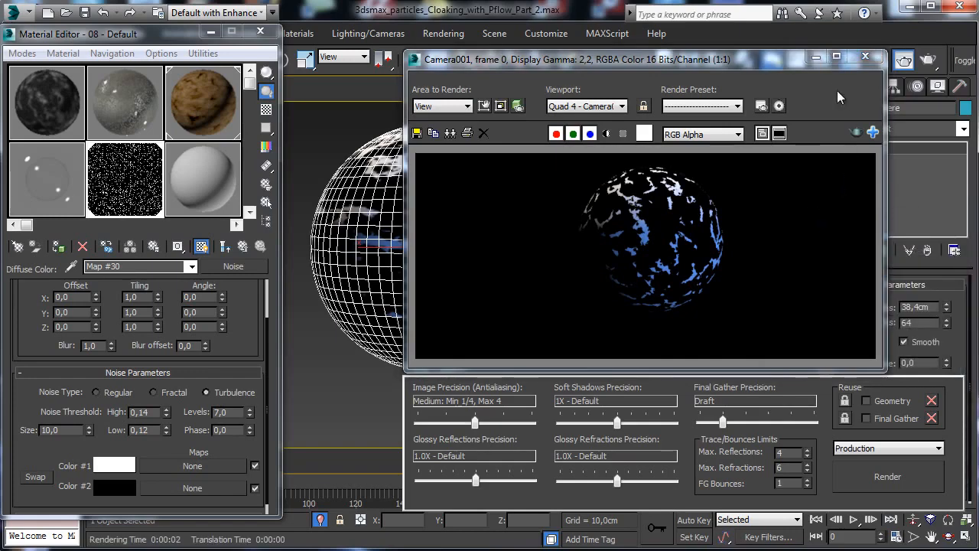
pyautogui.click(865, 56)
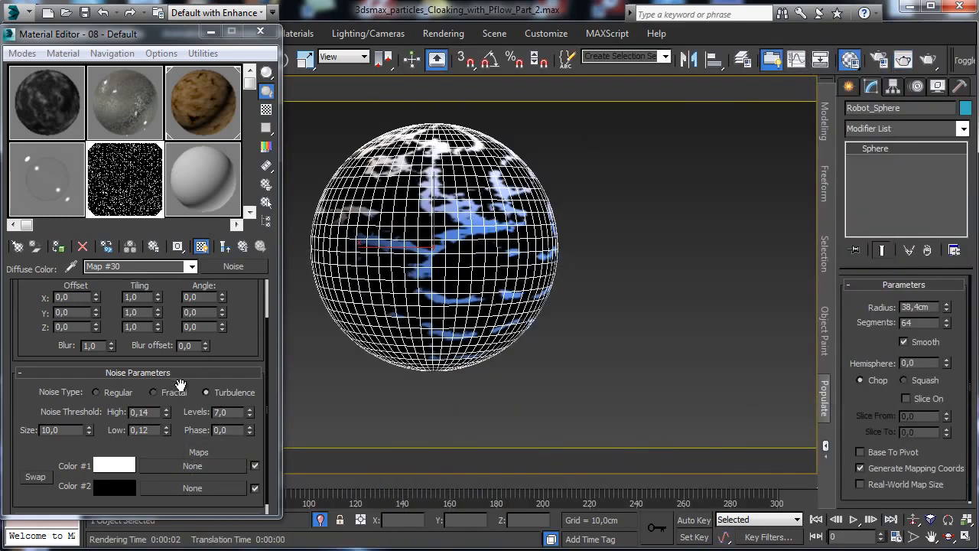
pyautogui.click(166, 410)
pyautogui.click(166, 410)
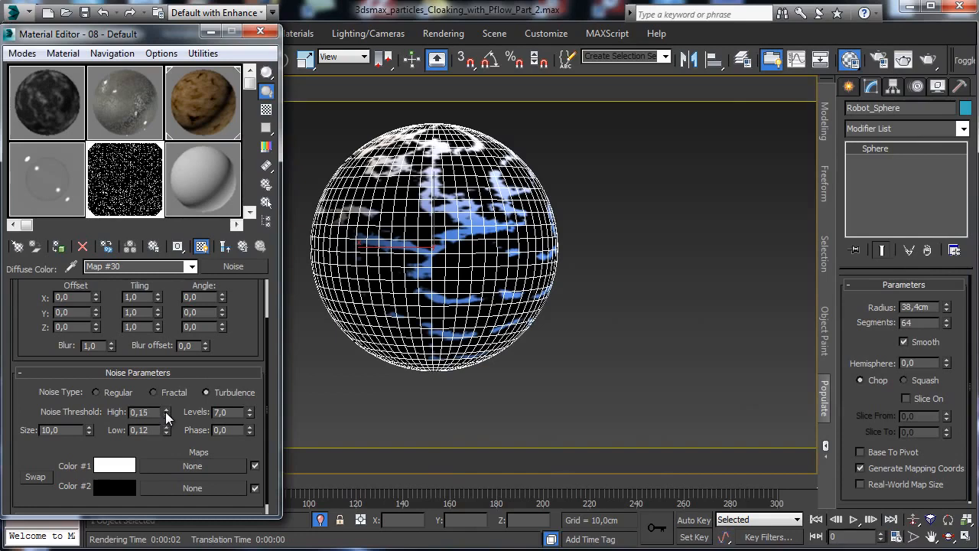
pyautogui.click(166, 410)
pyautogui.click(166, 409)
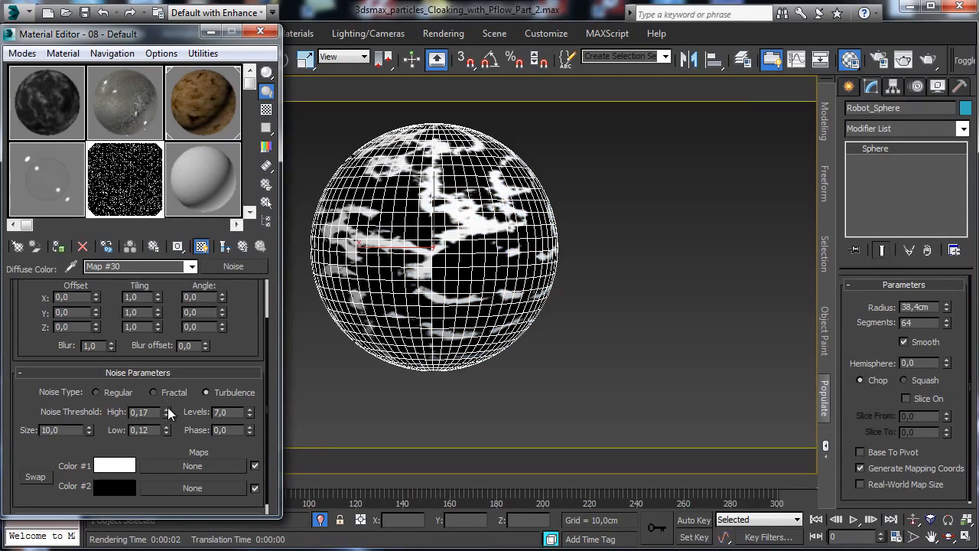
pyautogui.click(166, 409)
pyautogui.press('Tab')
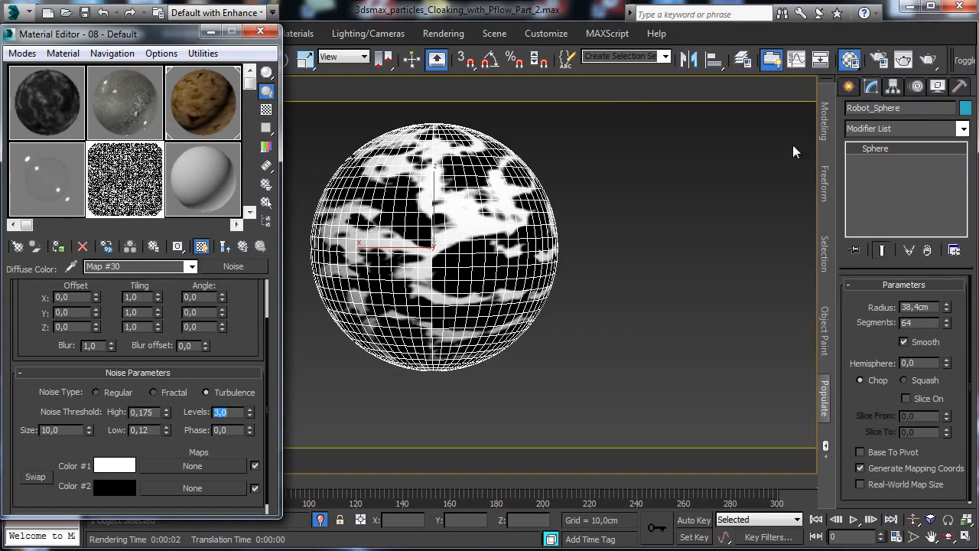
pyautogui.click(904, 59)
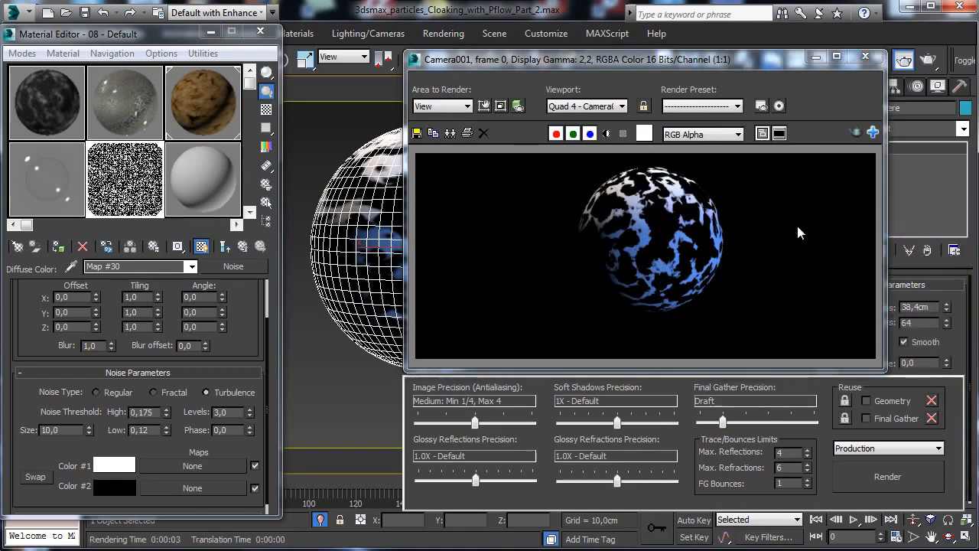
pyautogui.click(817, 62)
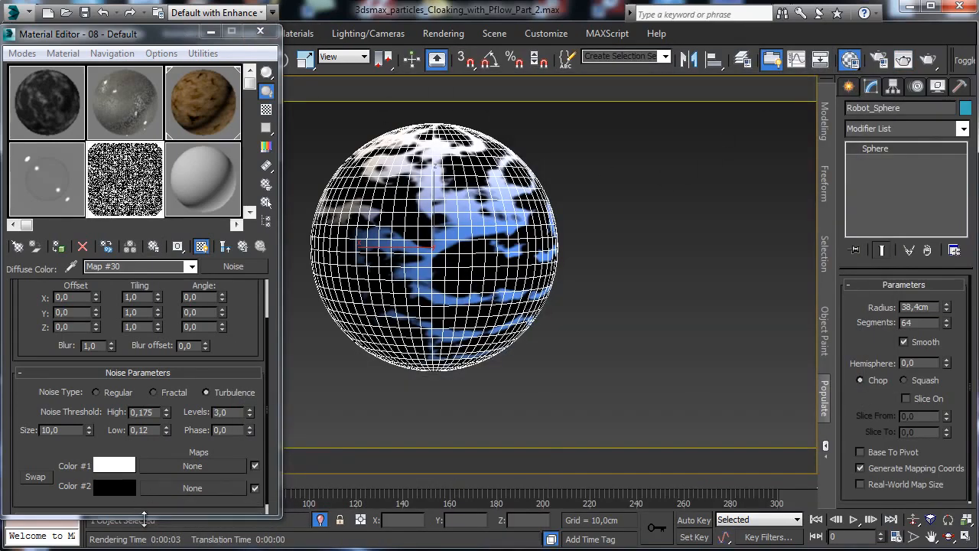
# Step: With Auto Key enabled, set the noise Phase to 2 at frame 100 and scrub through the animation
pyautogui.moveTo(144, 520); pyautogui.dragTo(230, 441)
pyautogui.click(694, 520)
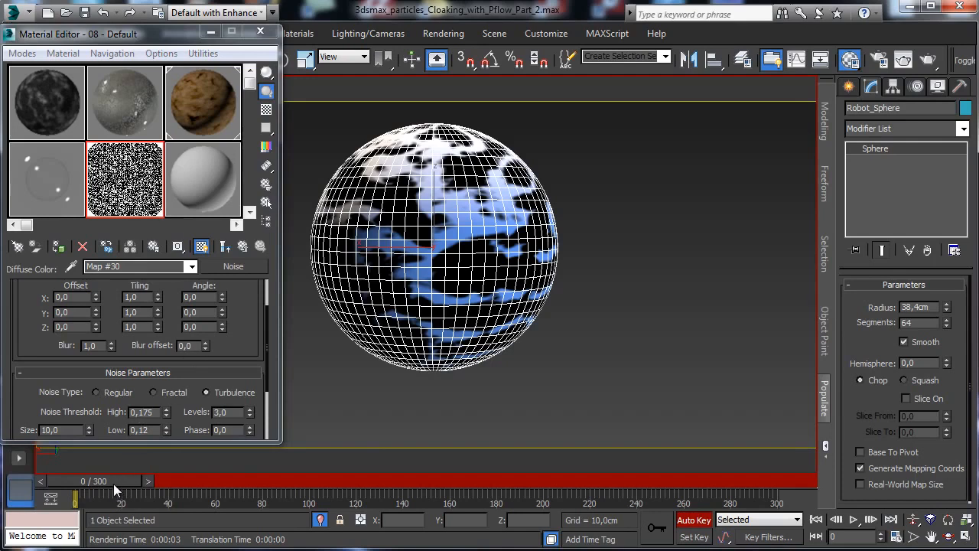
pyautogui.moveTo(113, 483); pyautogui.dragTo(338, 510)
pyautogui.click(262, 482)
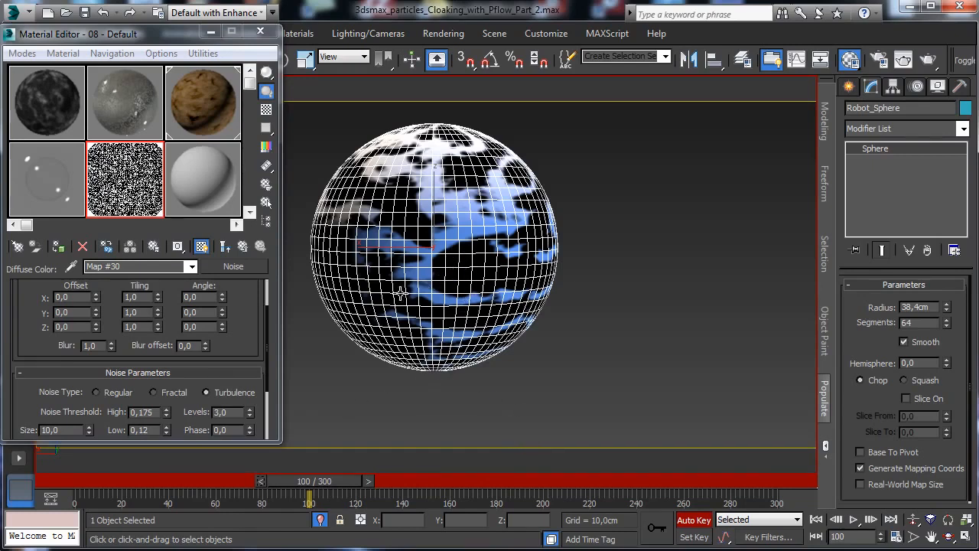
pyautogui.scroll(-3, 230, 343)
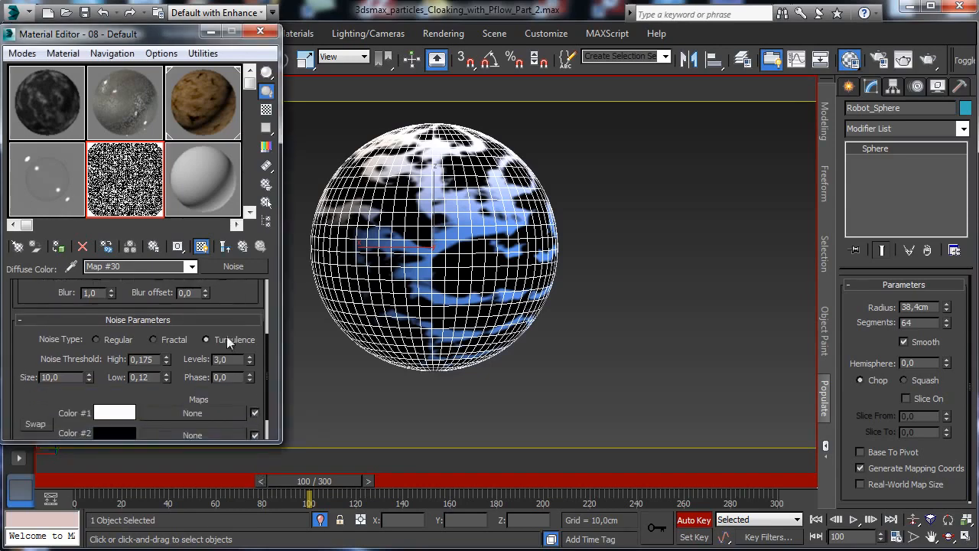
pyautogui.doubleClick(233, 376)
pyautogui.write('2')
pyautogui.press('Return')
pyautogui.moveTo(66, 485); pyautogui.dragTo(186, 481)
# Step: Show the curve of the 08 - Default material's diffuse noise map in the Mini Curve Editor, closing the material editor
pyautogui.click(51, 499)
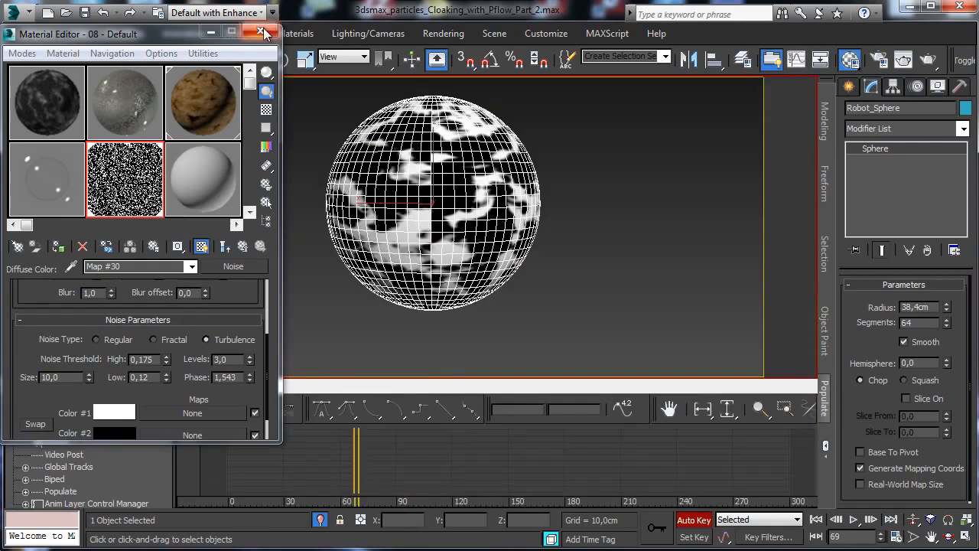
pyautogui.click(260, 31)
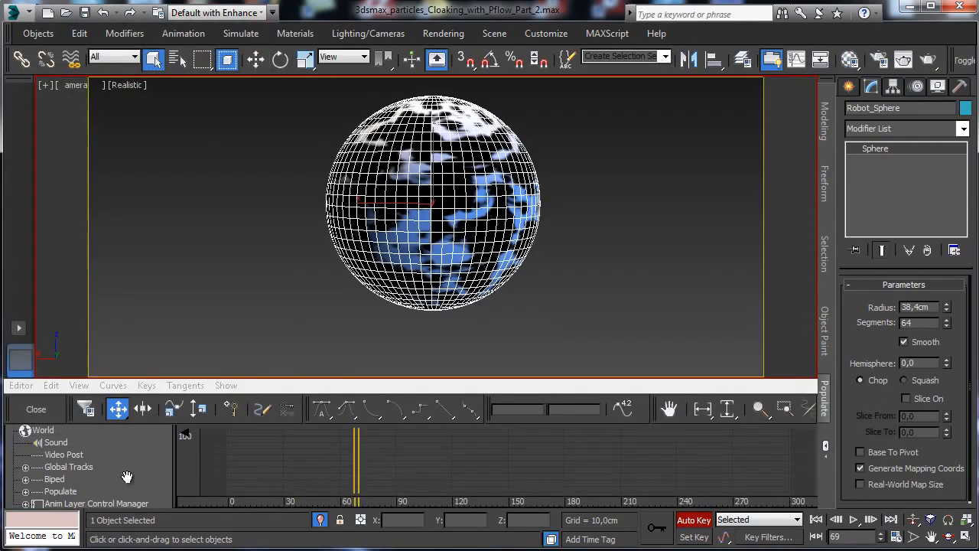
pyautogui.scroll(-2, 128, 478)
pyautogui.scroll(-5, 137, 477)
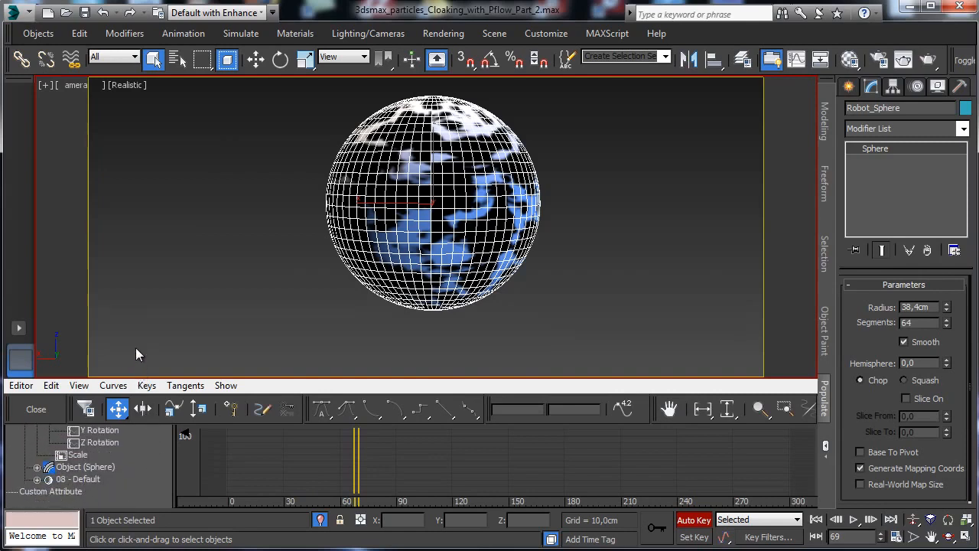
pyautogui.click(37, 479)
pyautogui.scroll(-2, 147, 467)
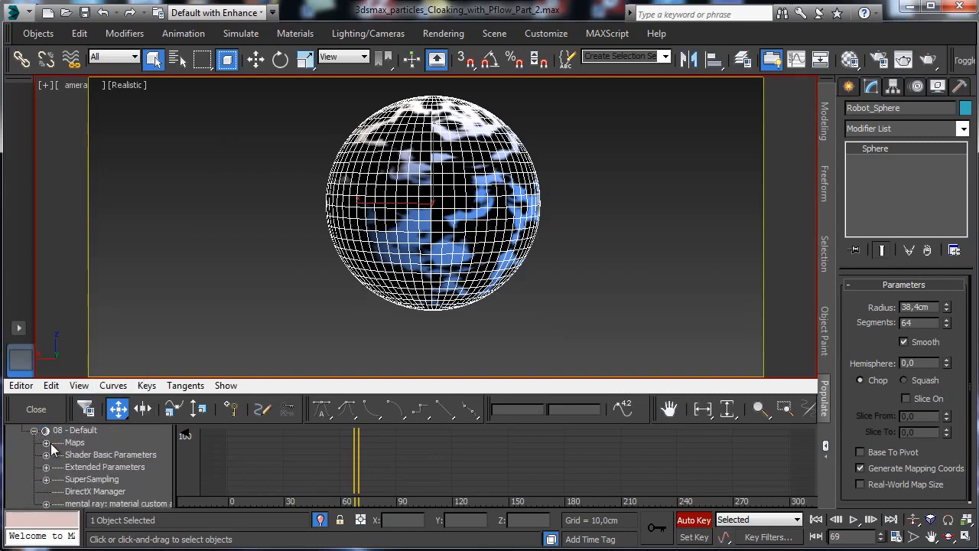
pyautogui.click(46, 442)
pyautogui.click(59, 467)
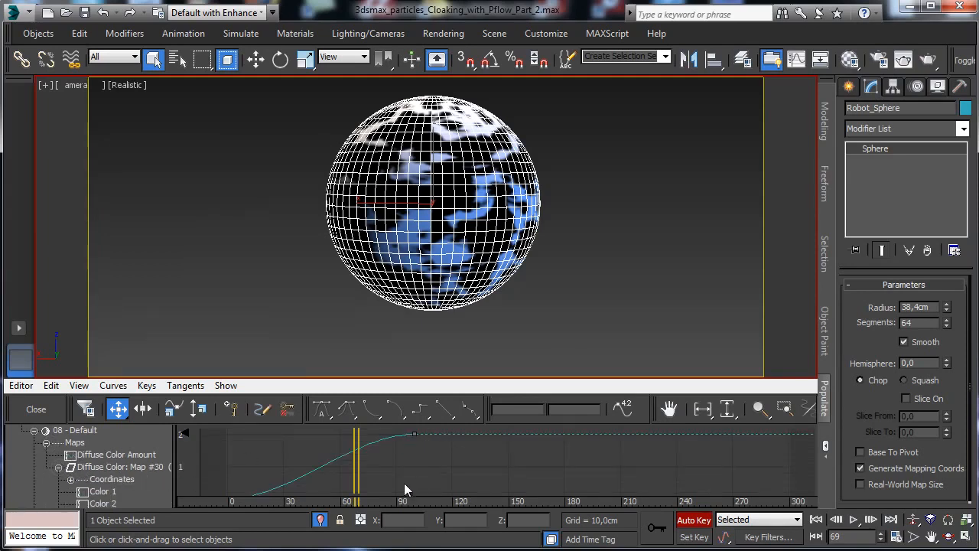
# Step: Give the phase keys at frames 0 and 100 linear tangents, close the curve editor and scrub the animation
pyautogui.moveTo(401, 501); pyautogui.dragTo(398, 464)
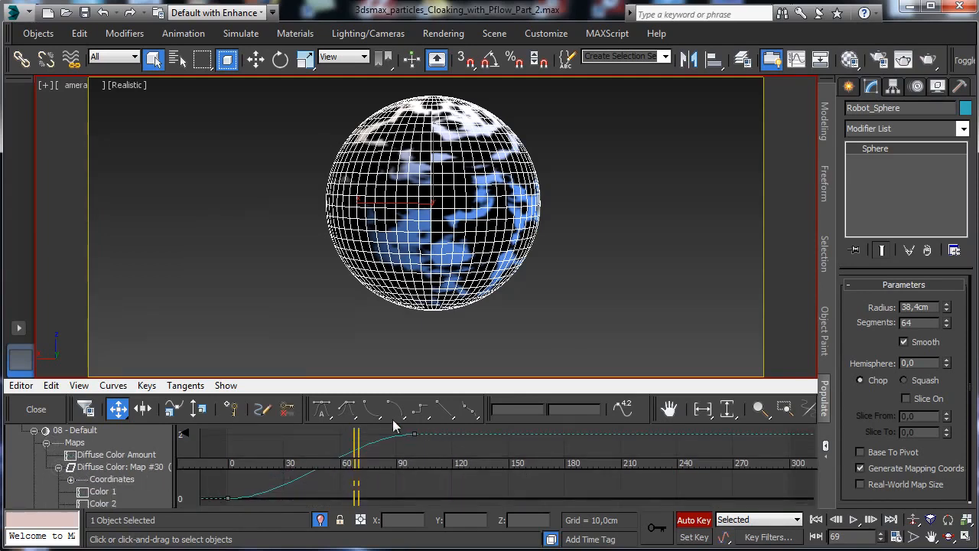
pyautogui.click(229, 498)
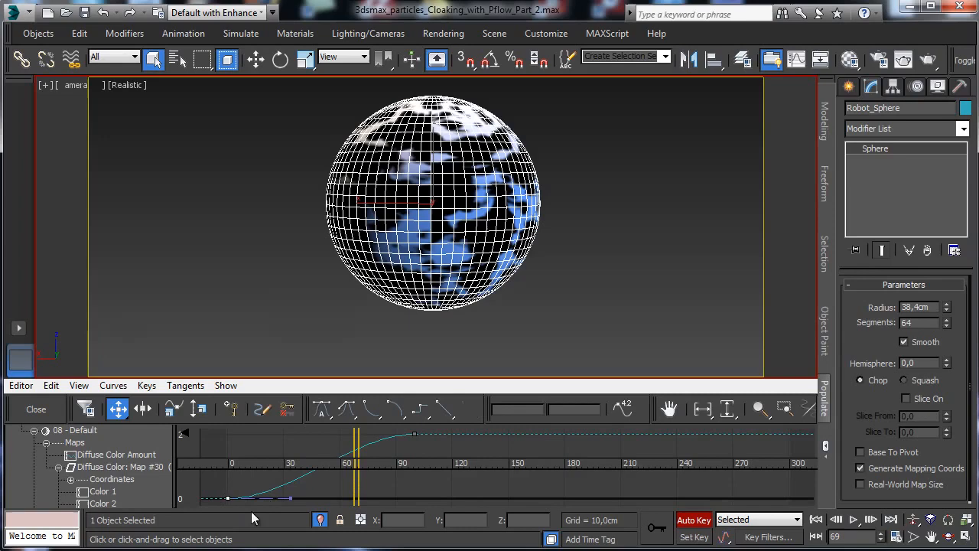
pyautogui.click(413, 435)
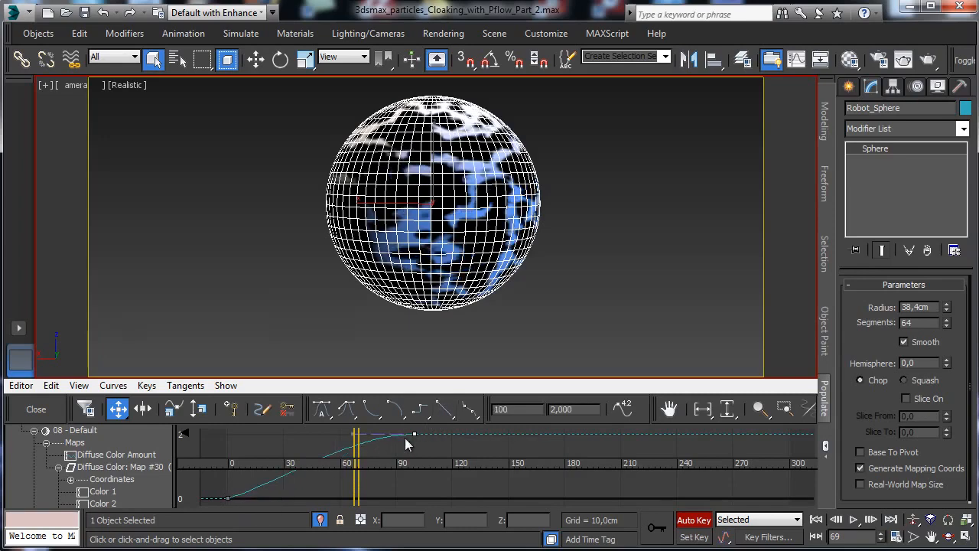
pyautogui.click(442, 410)
pyautogui.click(36, 409)
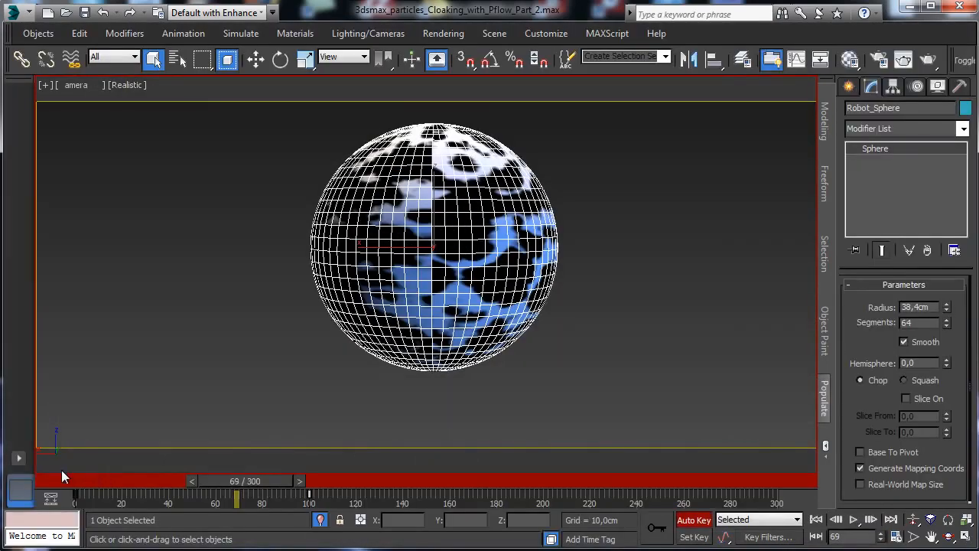
pyautogui.moveTo(47, 481); pyautogui.dragTo(184, 489)
# Step: At frame 0, set the noise threshold to Low 0 and High 0.005 in the material editor
pyautogui.click(44, 480)
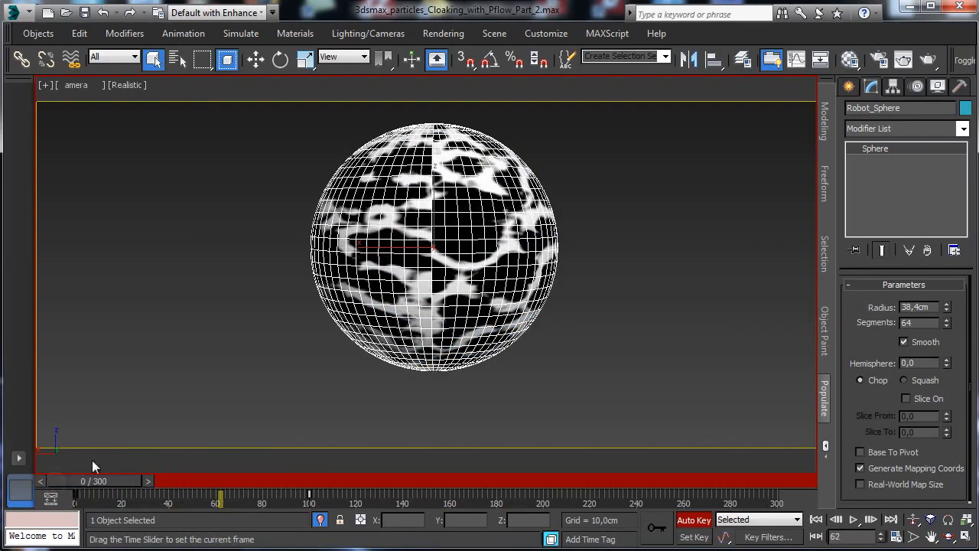
pyautogui.click(851, 60)
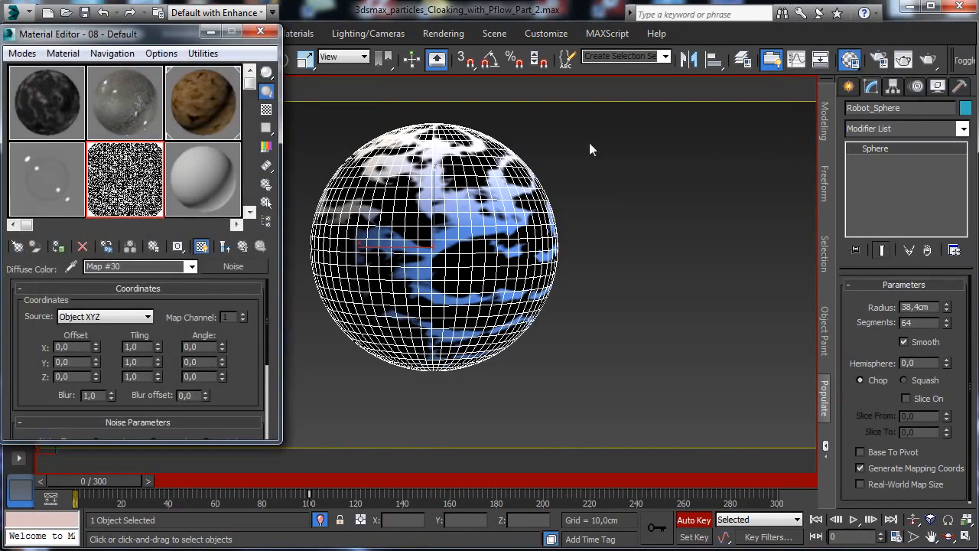
pyautogui.scroll(-3, 245, 349)
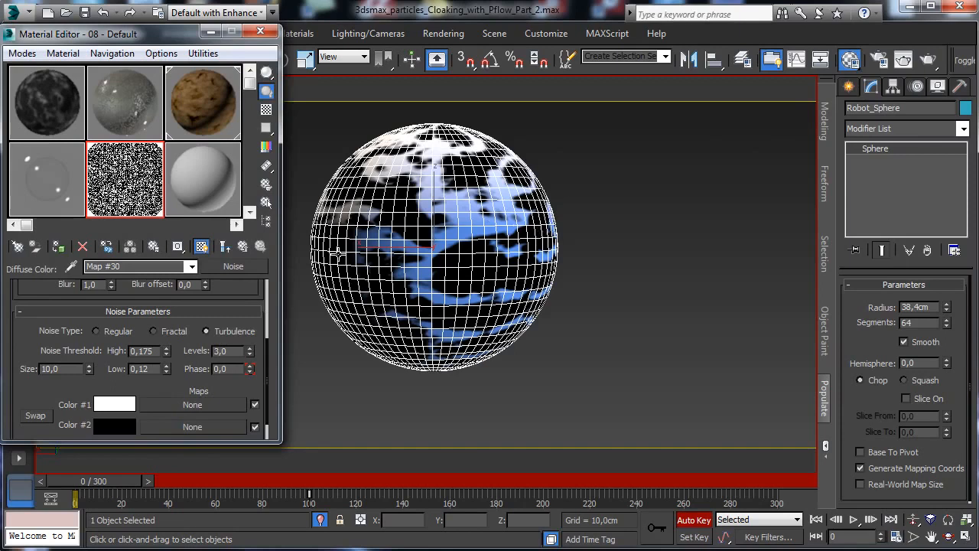
pyautogui.rightClick(166, 369)
pyautogui.moveTo(167, 354); pyautogui.dragTo(168, 368)
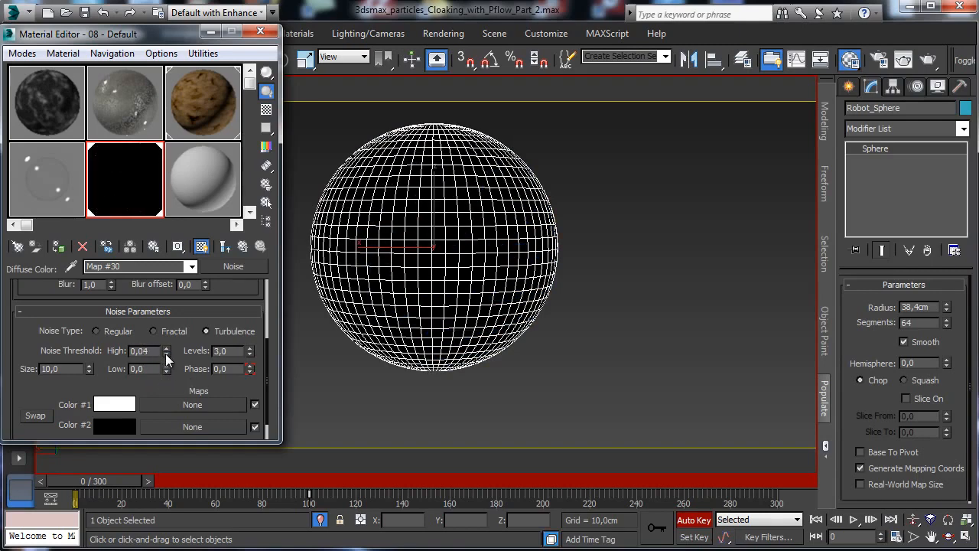
pyautogui.rightClick(167, 354)
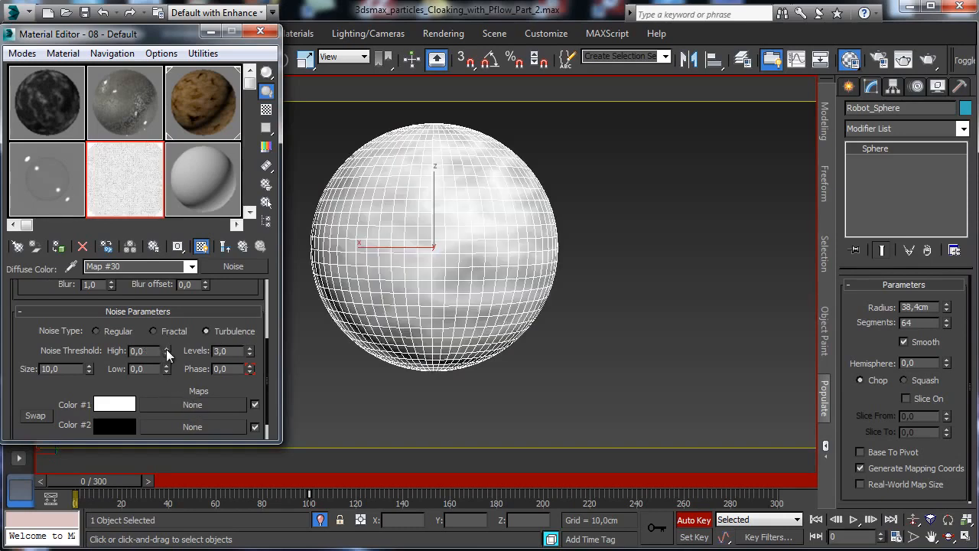
pyautogui.click(168, 348)
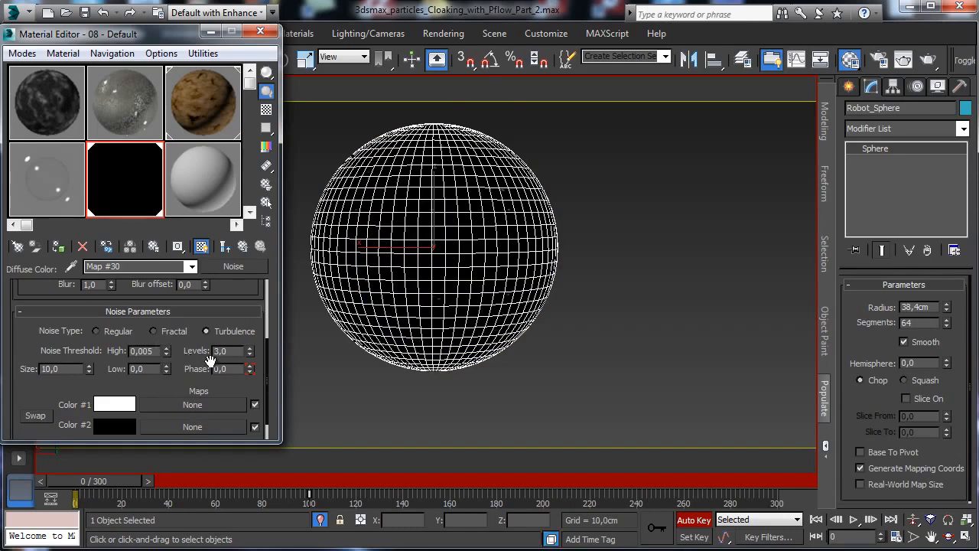
# Step: At frame 100, key the noise threshold at High 1.0 and Low 0.995
pyautogui.moveTo(109, 481); pyautogui.dragTo(324, 497)
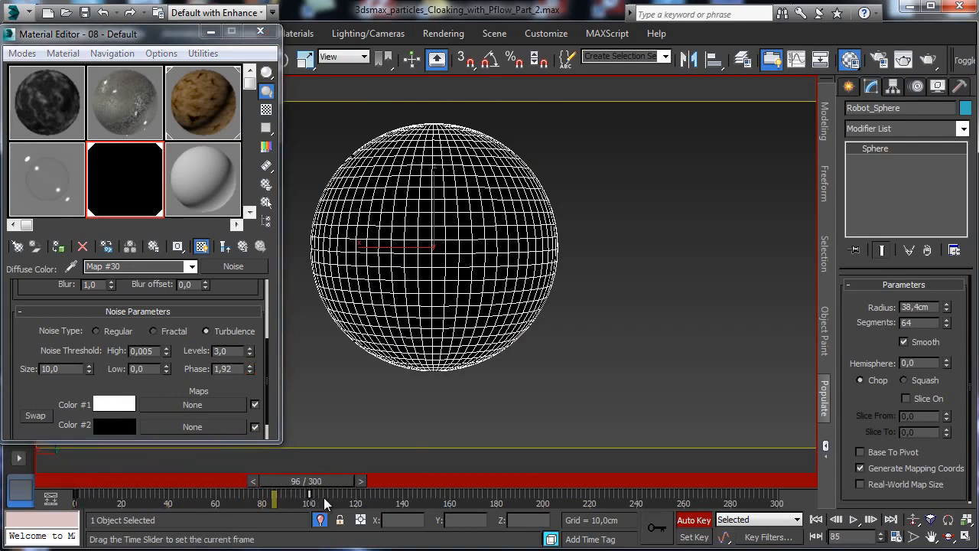
pyautogui.click(872, 520)
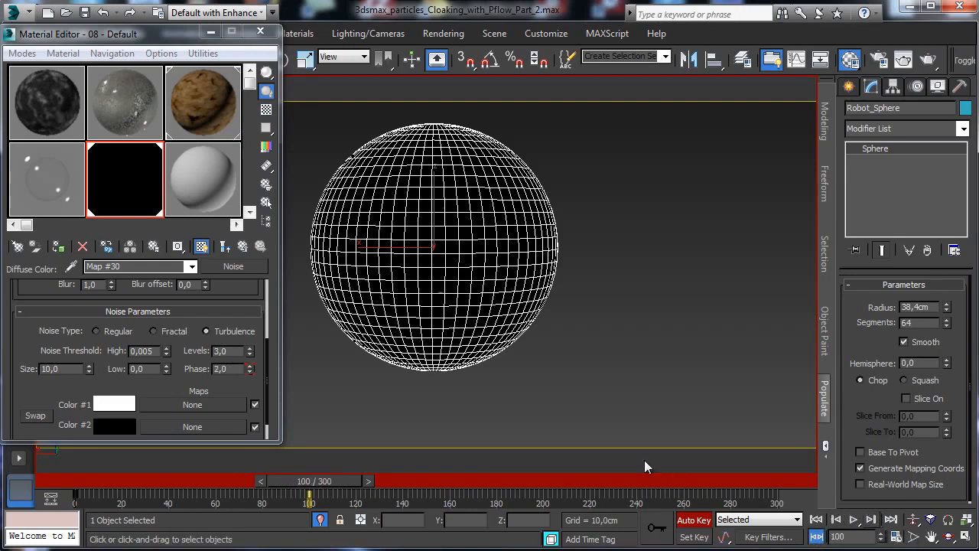
pyautogui.moveTo(168, 335); pyautogui.dragTo(180, 202)
pyautogui.moveTo(167, 366); pyautogui.dragTo(173, 330)
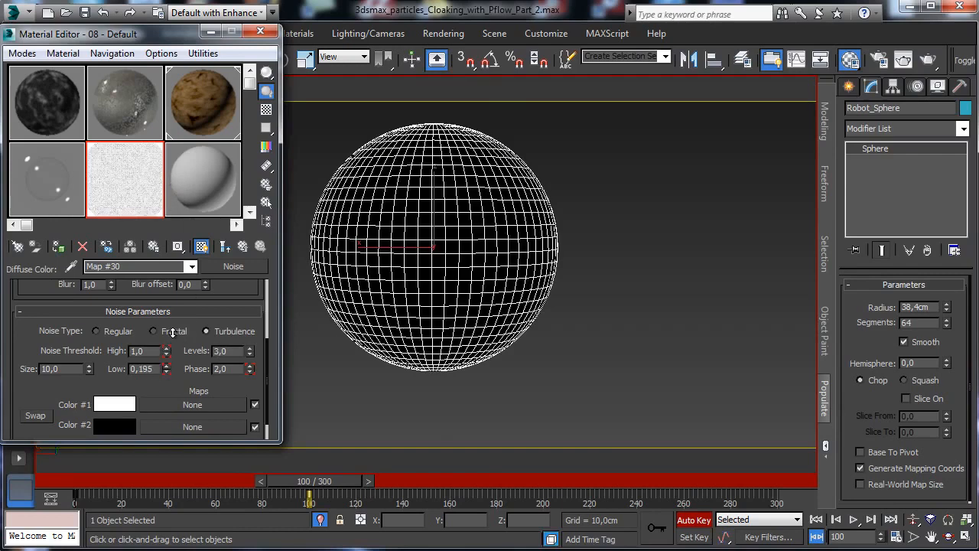
pyautogui.moveTo(177, 294); pyautogui.dragTo(190, 240)
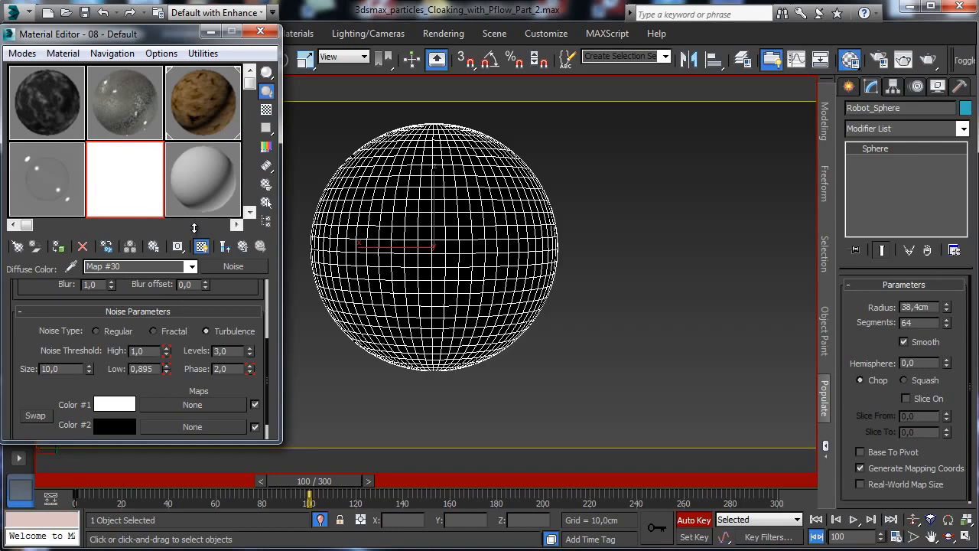
pyautogui.moveTo(197, 213); pyautogui.dragTo(197, 219)
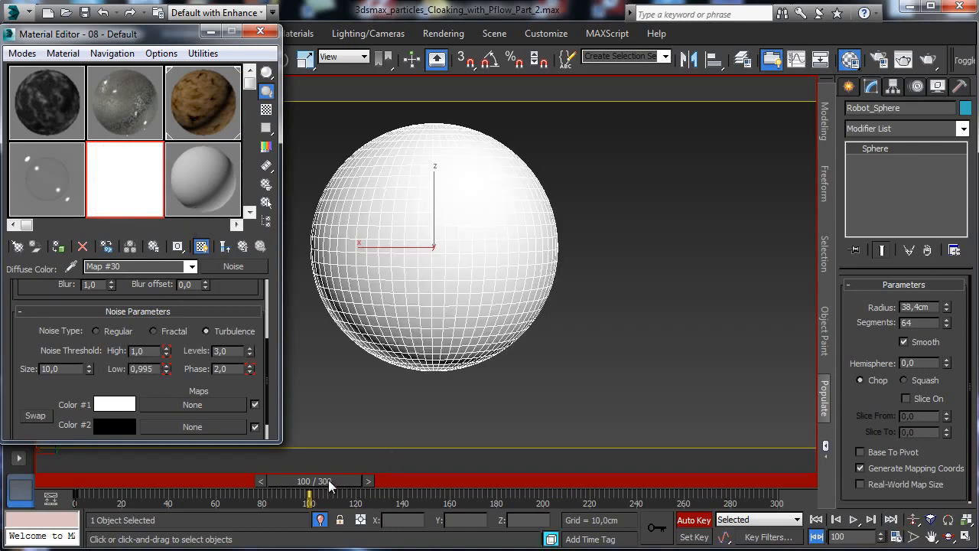
# Step: At frame 50, key the noise threshold at High 0.243 and Low 0.083, and scrub to preview the transition
pyautogui.moveTo(328, 479); pyautogui.dragTo(221, 483)
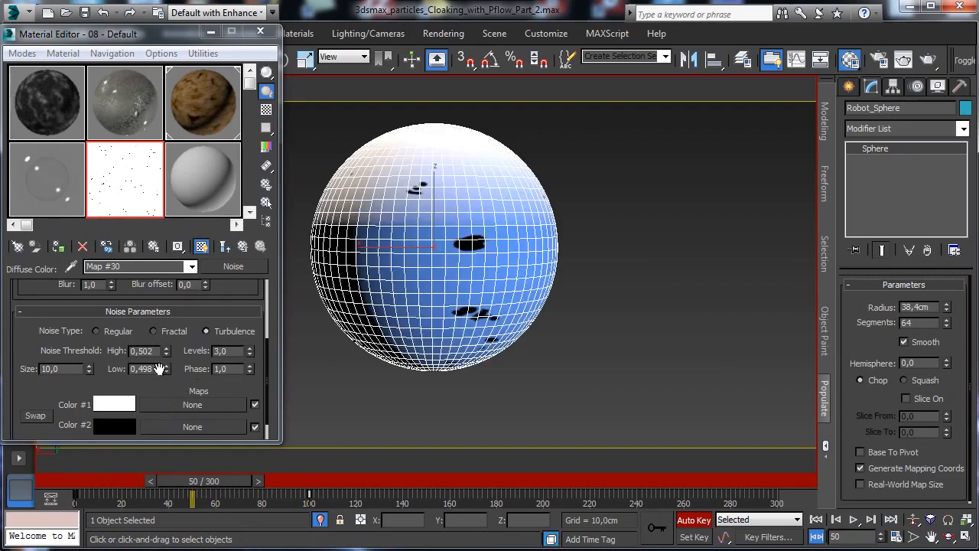
pyautogui.moveTo(166, 370); pyautogui.dragTo(168, 382)
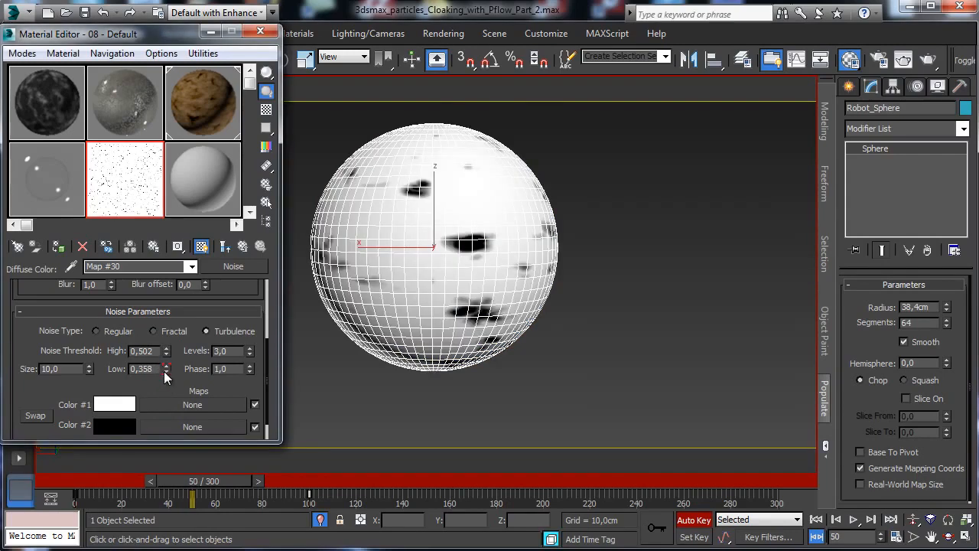
pyautogui.moveTo(165, 369); pyautogui.dragTo(164, 387)
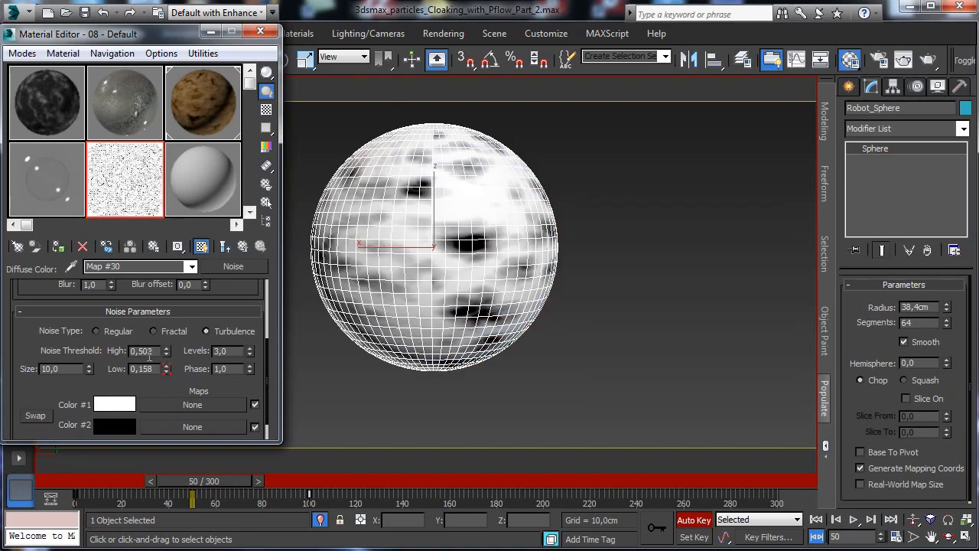
pyautogui.moveTo(166, 369); pyautogui.dragTo(166, 392)
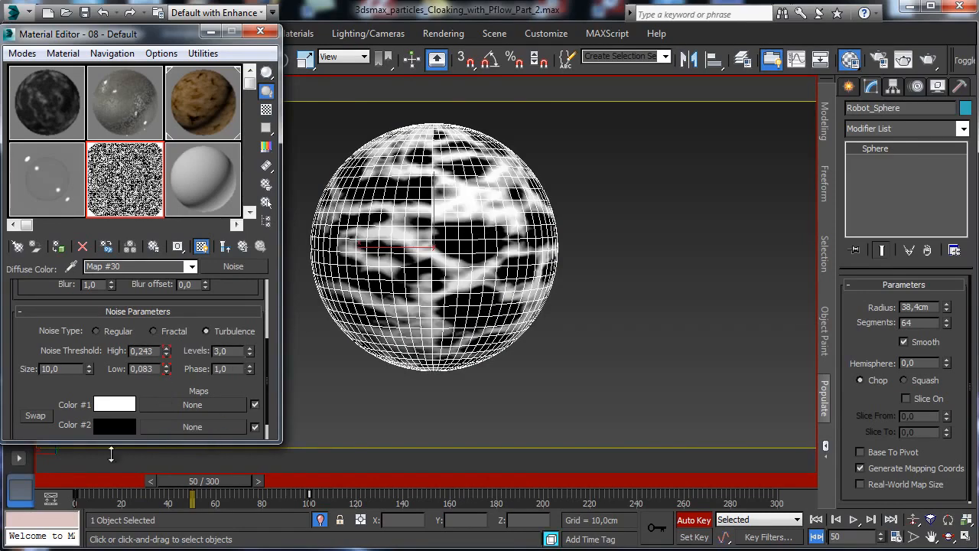
pyautogui.moveTo(69, 486); pyautogui.dragTo(253, 482)
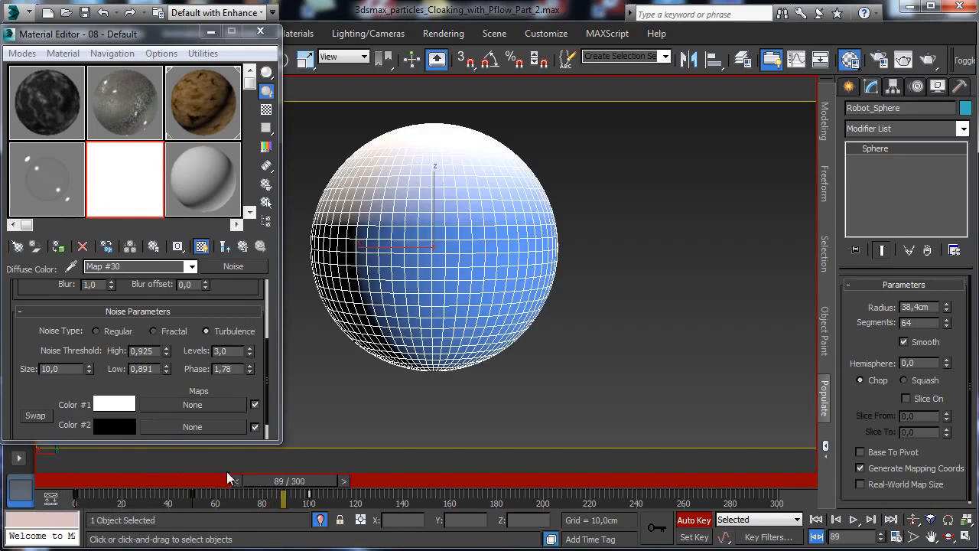
# Step: Move the middle threshold keys from frame 50 to frame 81, scrub the animation, close the material editor and turn off Auto Key
pyautogui.moveTo(193, 495); pyautogui.dragTo(264, 495)
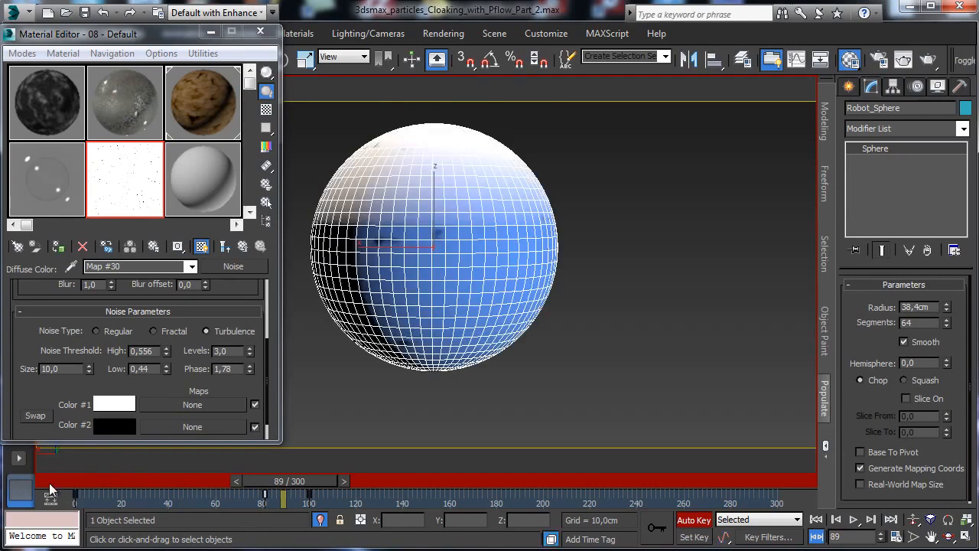
pyautogui.moveTo(49, 483); pyautogui.dragTo(275, 481)
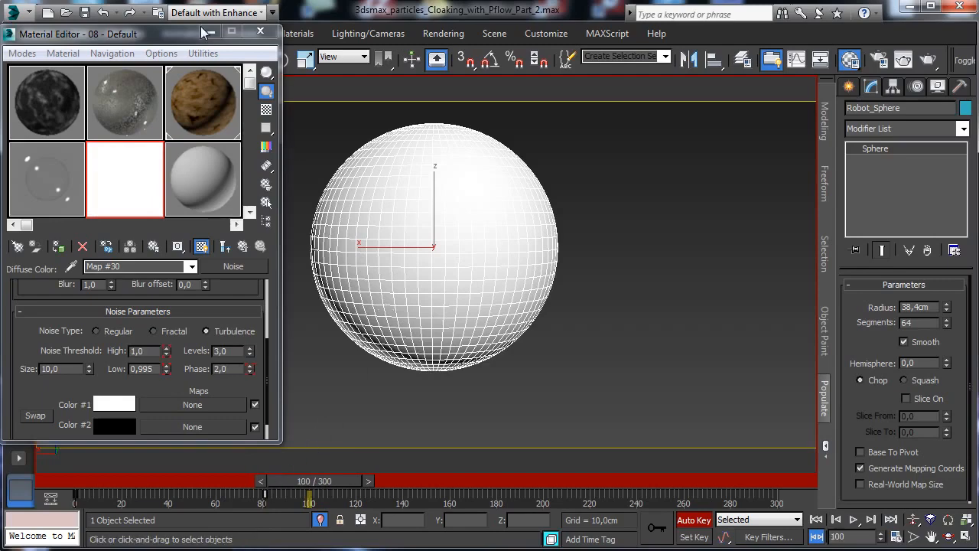
pyautogui.click(260, 30)
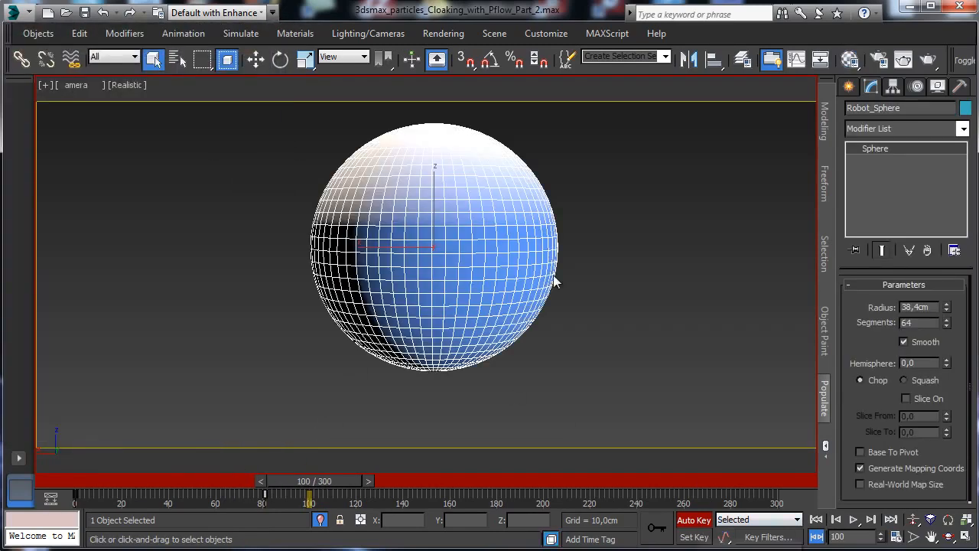
pyautogui.press('n')
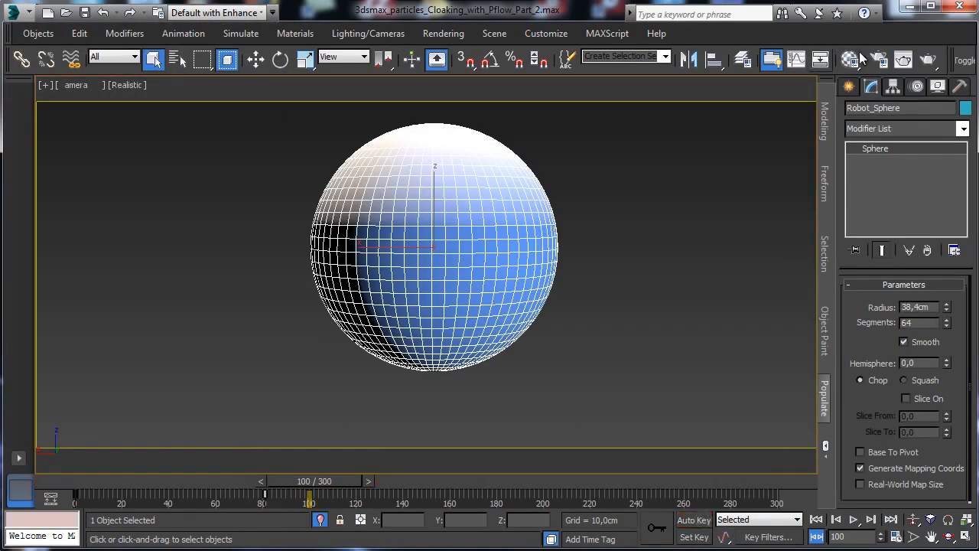
# Step: Copy the animated Noise map, paste it as an instance into the mask of the Appear glass sphere Blend material and assign that material to the sphere
pyautogui.click(861, 57)
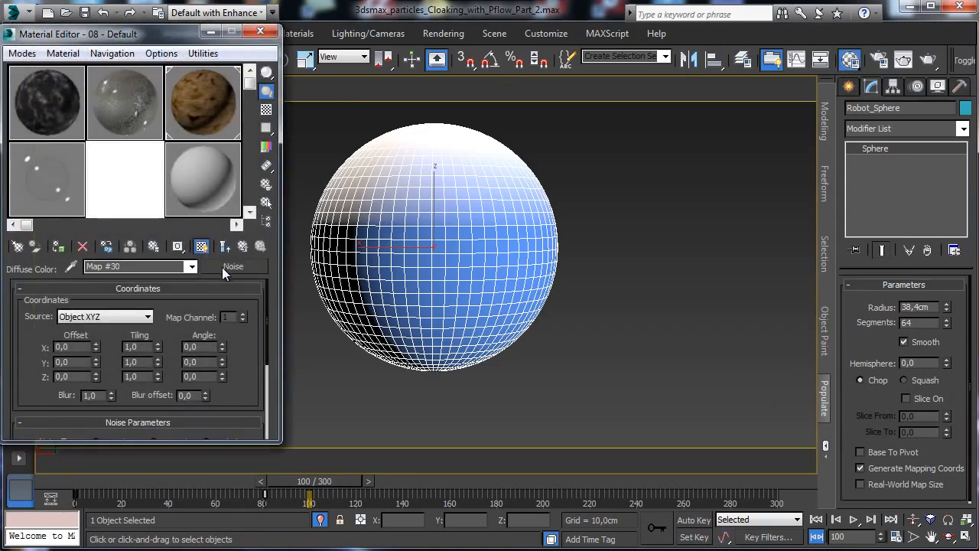
pyautogui.rightClick(223, 273)
pyautogui.click(254, 296)
pyautogui.click(81, 202)
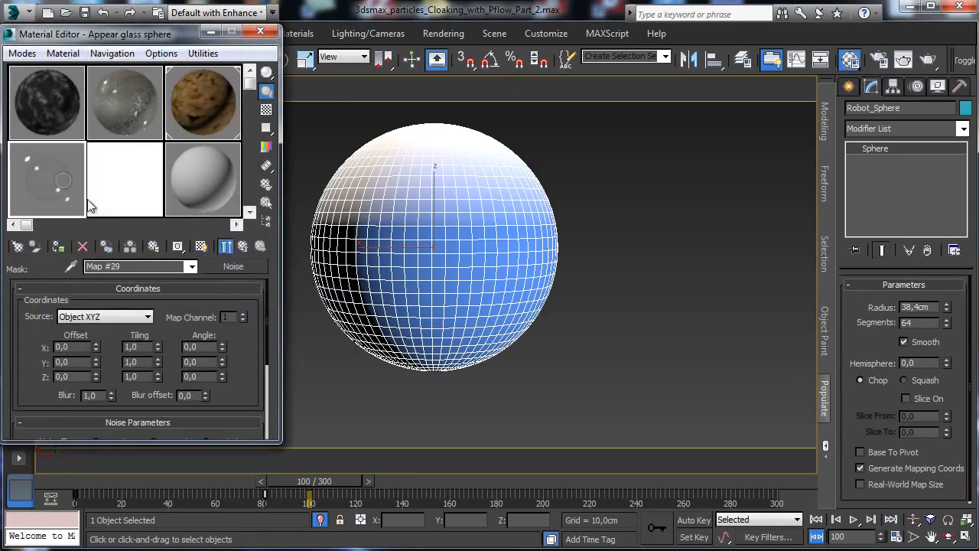
pyautogui.click(242, 245)
pyautogui.rightClick(126, 353)
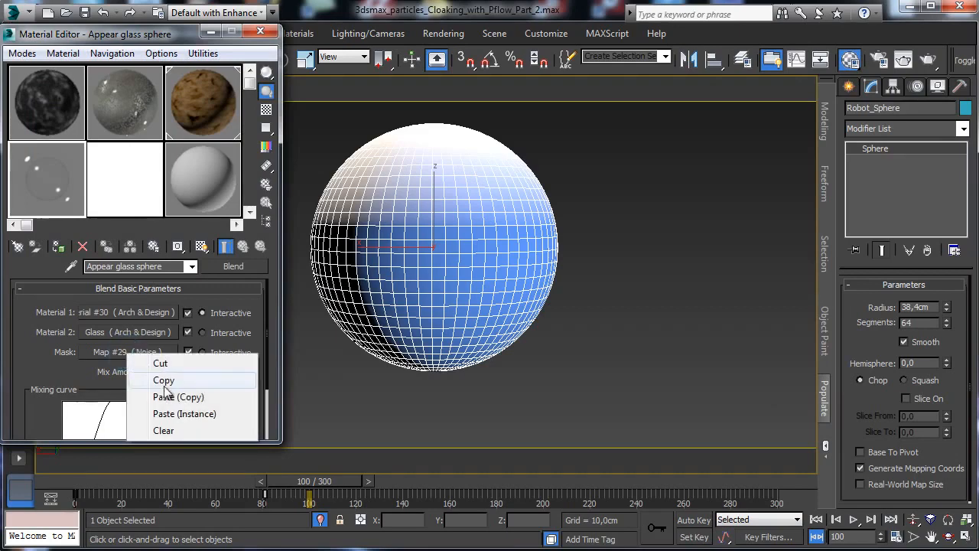
pyautogui.click(184, 414)
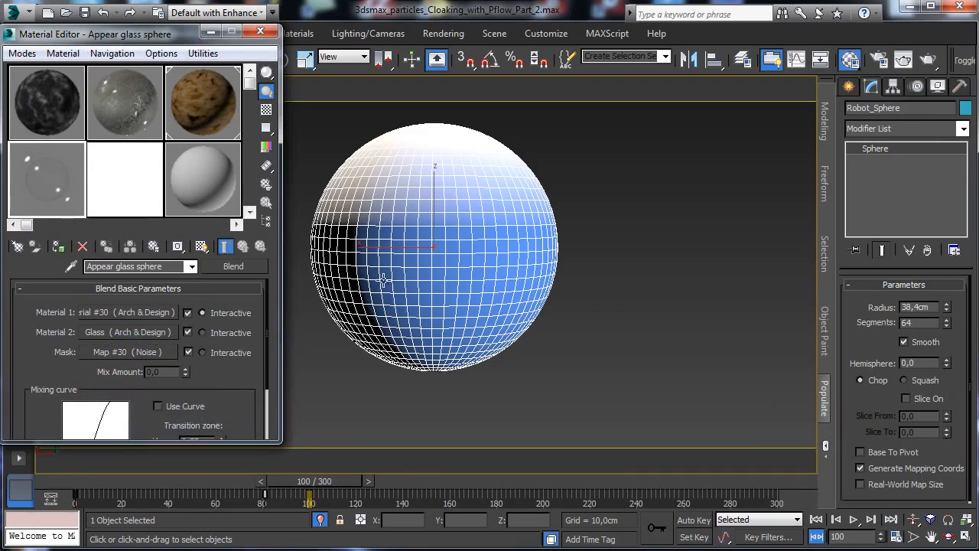
pyautogui.click(58, 247)
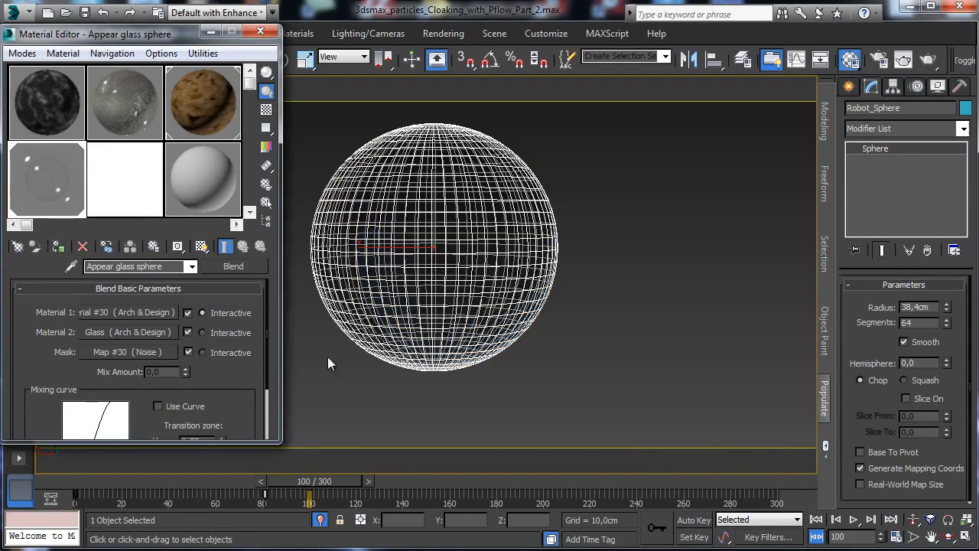
# Step: Expand the Appear glass sphere material's Noise mask tracks in the curve editor and isolate the High Threshold curve
pyautogui.moveTo(45, 480); pyautogui.dragTo(108, 491)
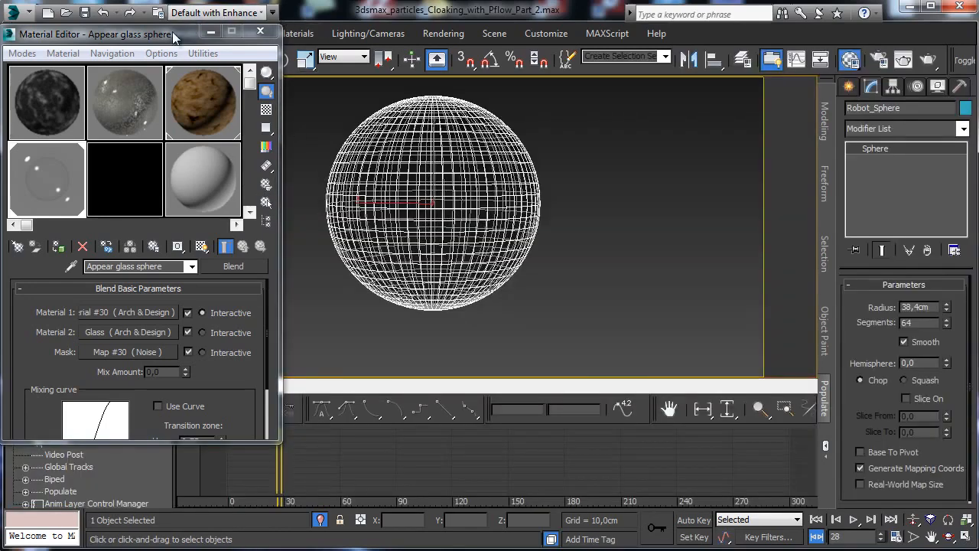
pyautogui.moveTo(174, 36); pyautogui.dragTo(820, 76)
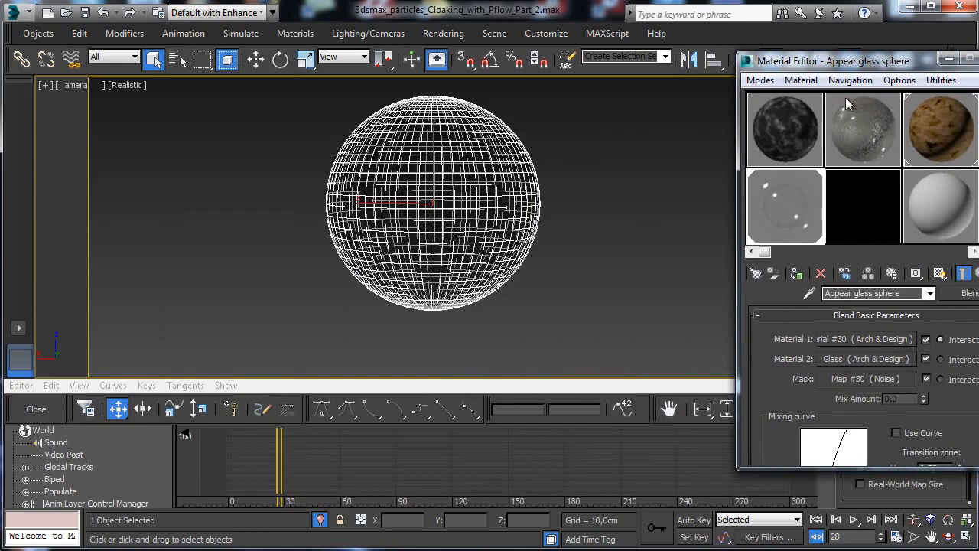
pyautogui.moveTo(133, 467); pyautogui.dragTo(155, 286)
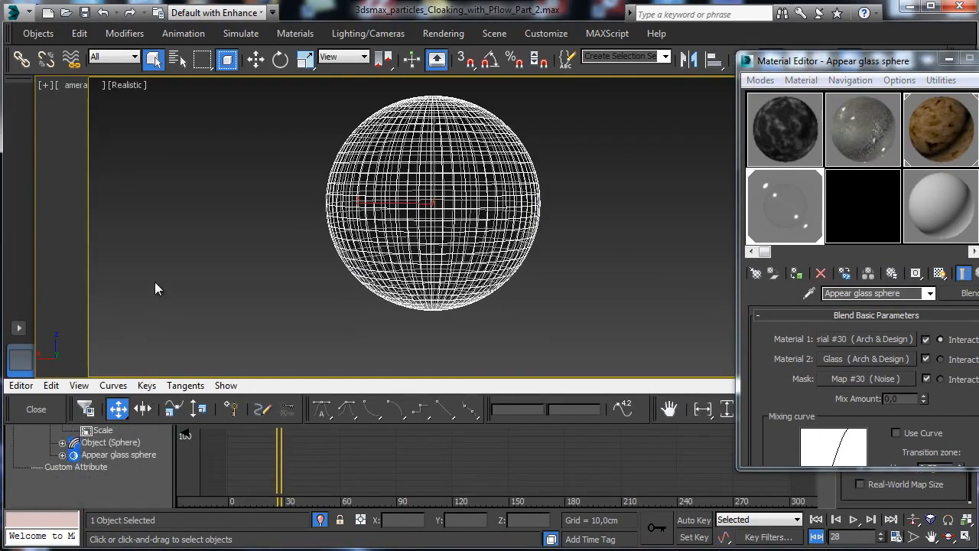
pyautogui.click(62, 455)
pyautogui.moveTo(164, 479); pyautogui.dragTo(143, 417)
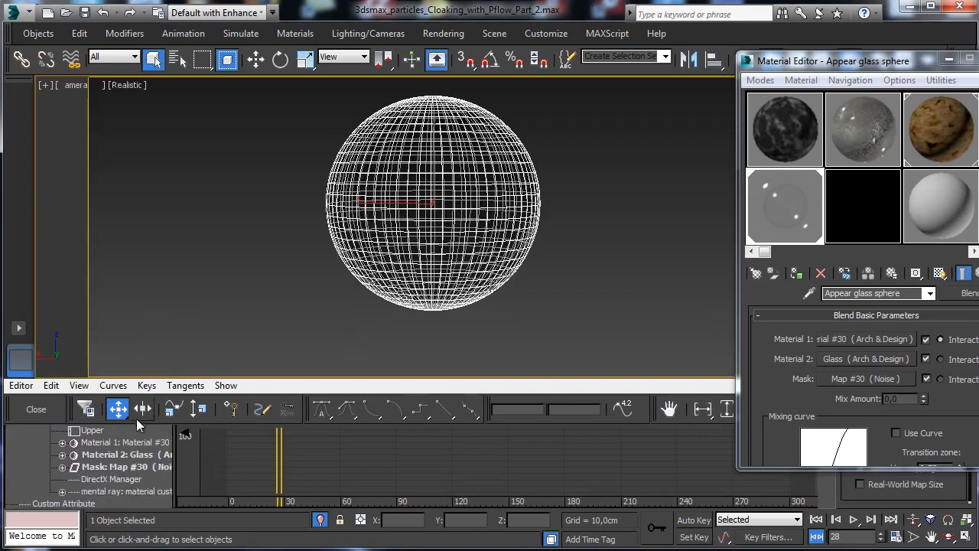
pyautogui.click(63, 468)
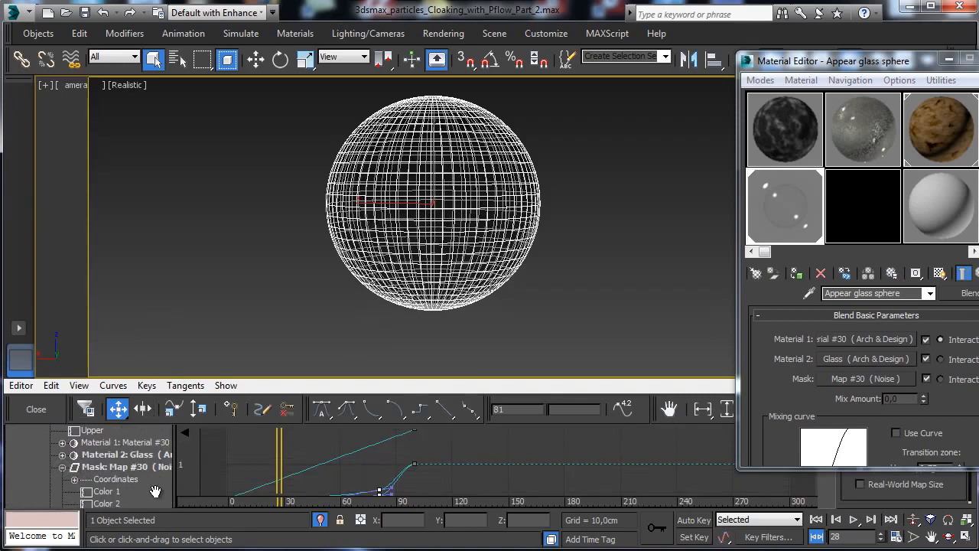
pyautogui.moveTo(156, 490); pyautogui.dragTo(134, 447)
pyautogui.moveTo(424, 496); pyautogui.dragTo(424, 433)
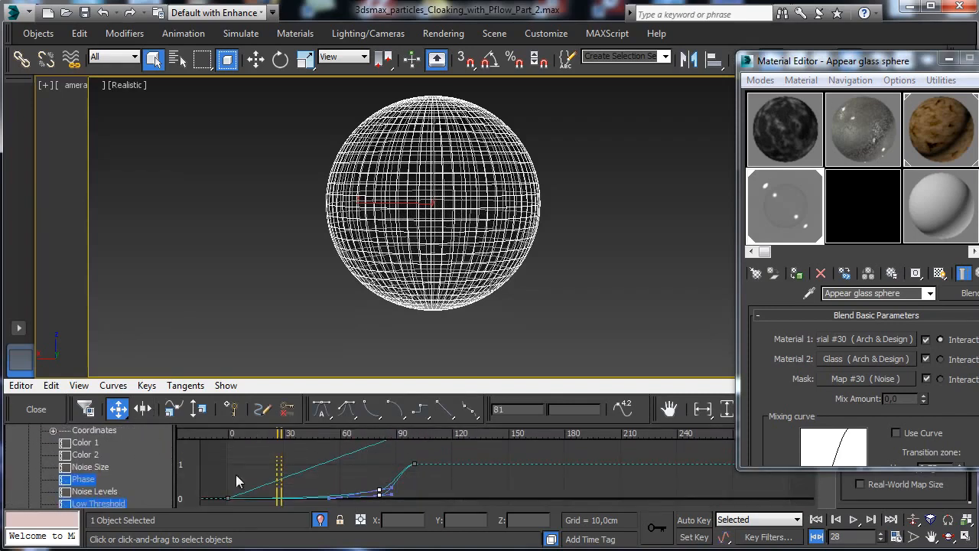
pyautogui.moveTo(156, 473); pyautogui.dragTo(140, 445)
pyautogui.click(119, 491)
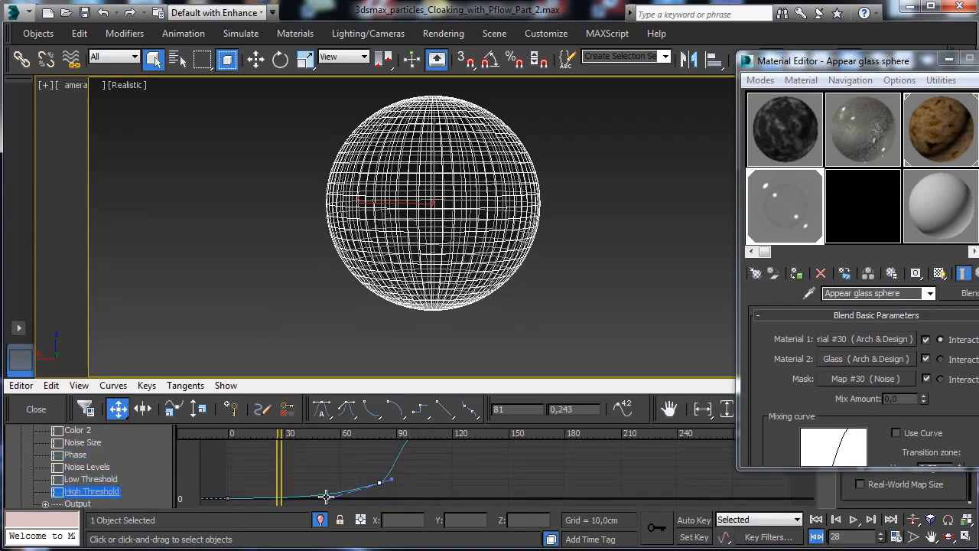
# Step: Move the middle High Threshold key to frame 76 and the middle Low Threshold key to frame 74 with value 0.284
pyautogui.click(211, 493)
pyautogui.click(379, 483)
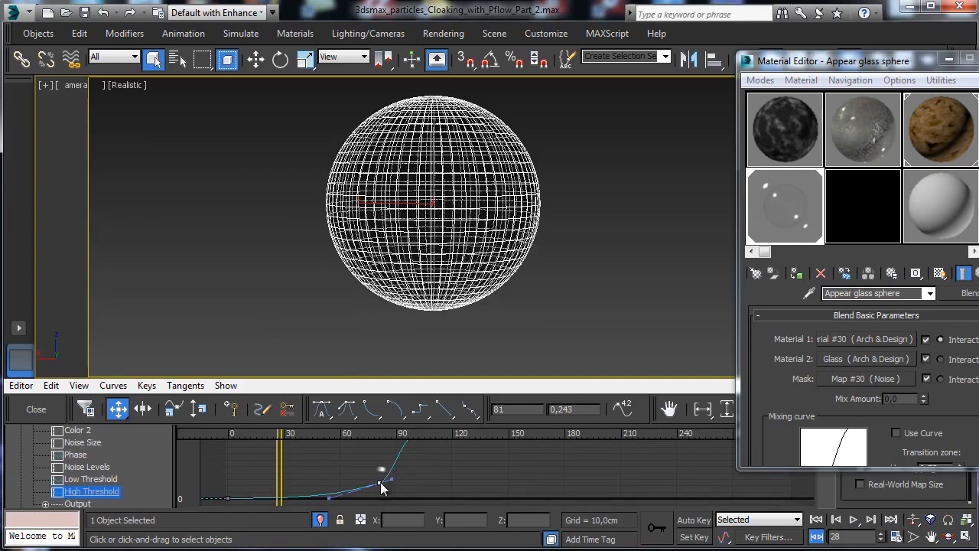
pyautogui.moveTo(380, 482); pyautogui.dragTo(290, 474)
pyautogui.click(103, 482)
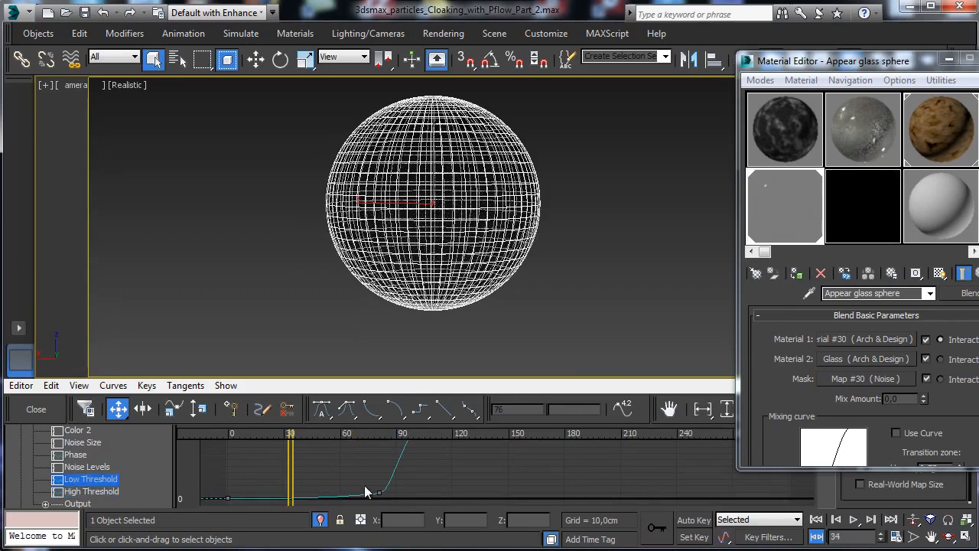
pyautogui.moveTo(381, 490); pyautogui.dragTo(365, 480)
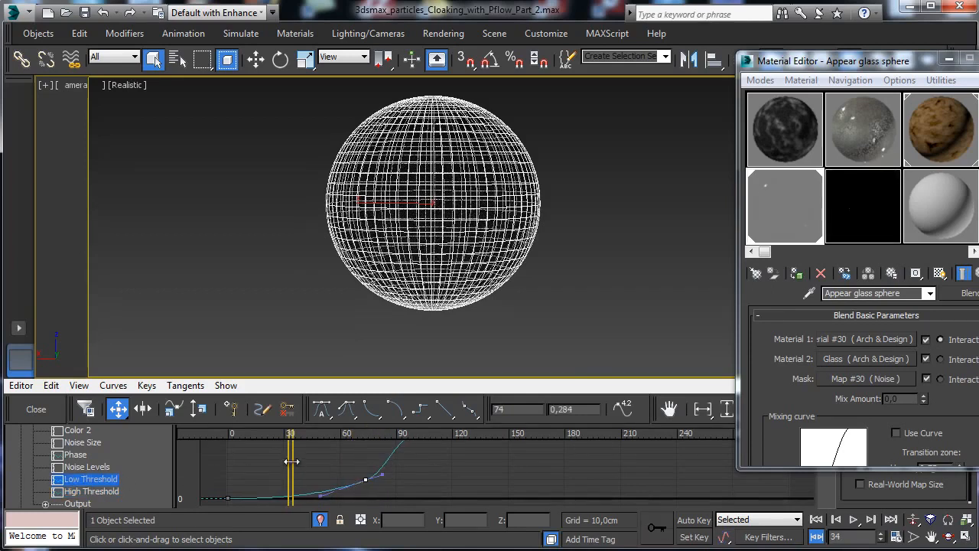
# Step: Scrub to frame 42, close the material editor and test-render the isolated sphere, checking its alpha channel
pyautogui.moveTo(250, 459); pyautogui.dragTo(149, 431)
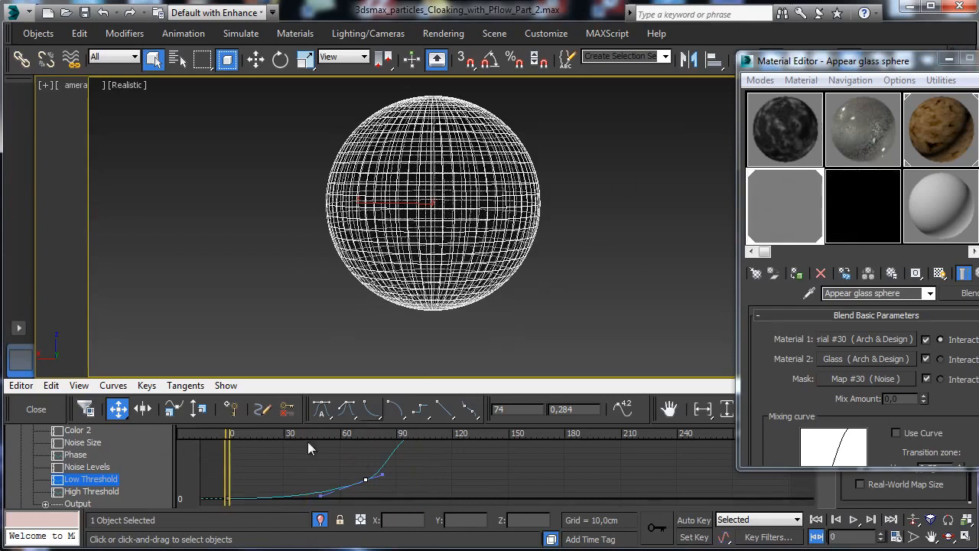
pyautogui.moveTo(248, 469); pyautogui.dragTo(310, 465)
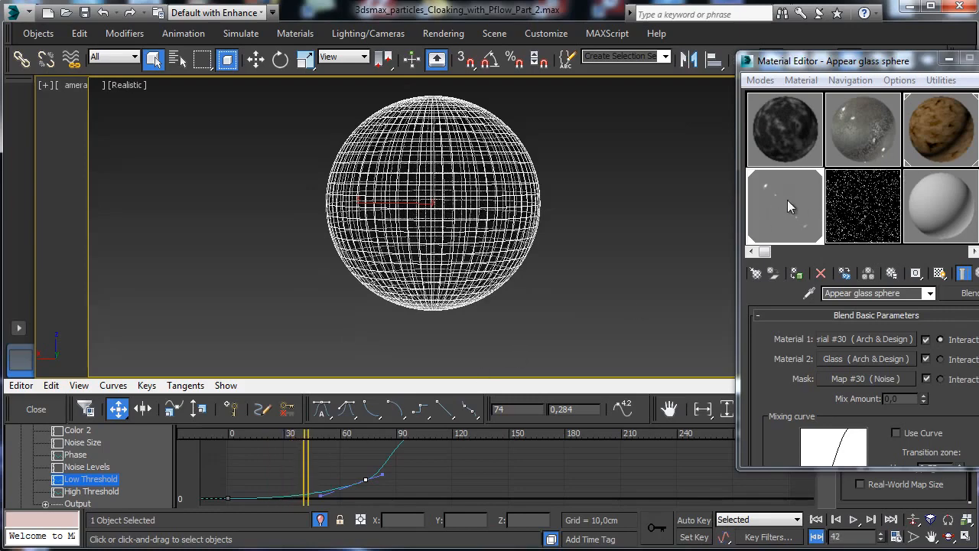
pyautogui.click(977, 59)
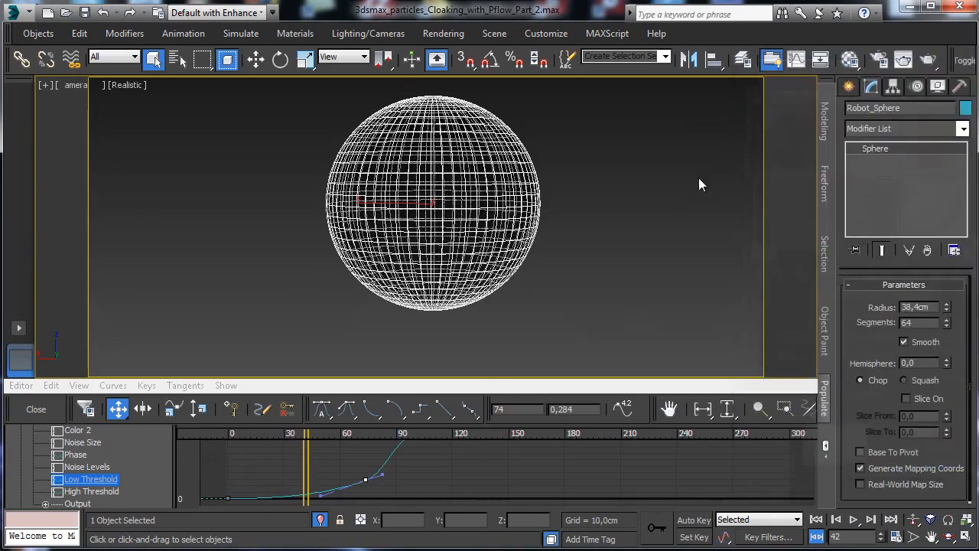
pyautogui.click(929, 59)
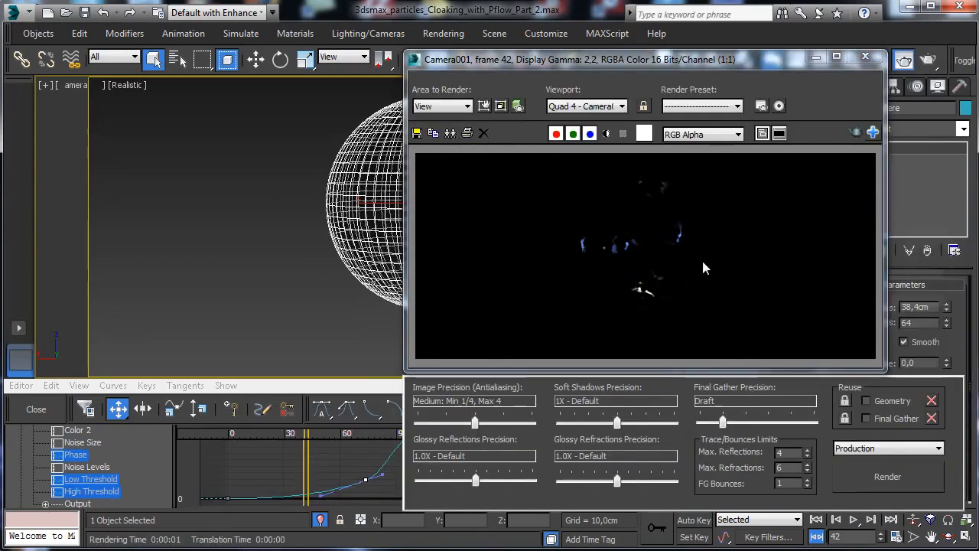
pyautogui.click(606, 134)
pyautogui.click(607, 134)
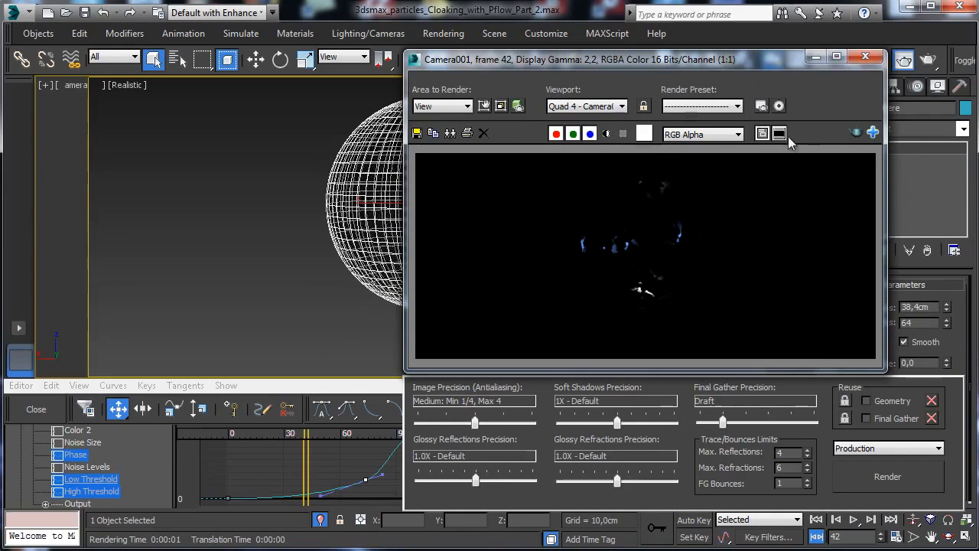
pyautogui.click(865, 57)
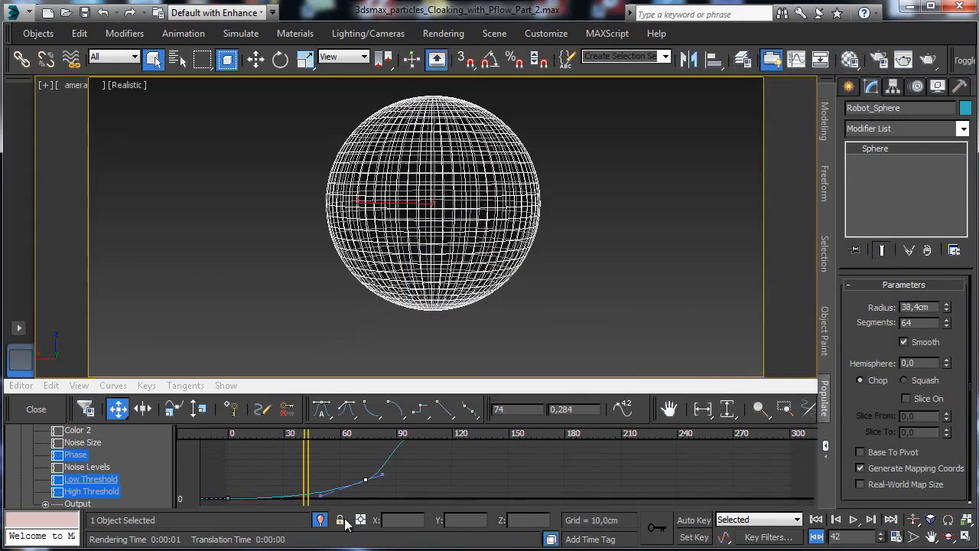
# Step: Exit isolation mode, close the curve editor and render frame 42 with the whole landscape
pyautogui.click(320, 519)
pyautogui.click(36, 409)
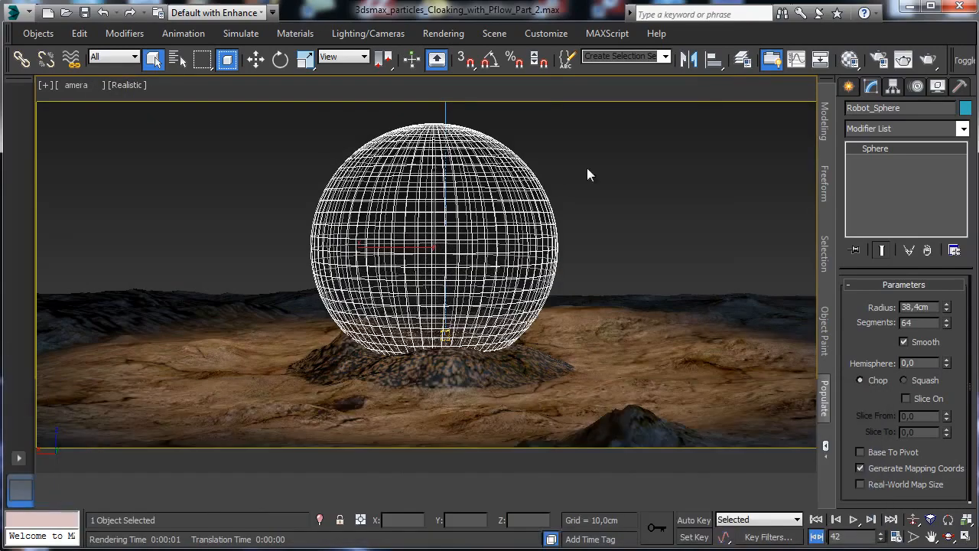
pyautogui.click(930, 62)
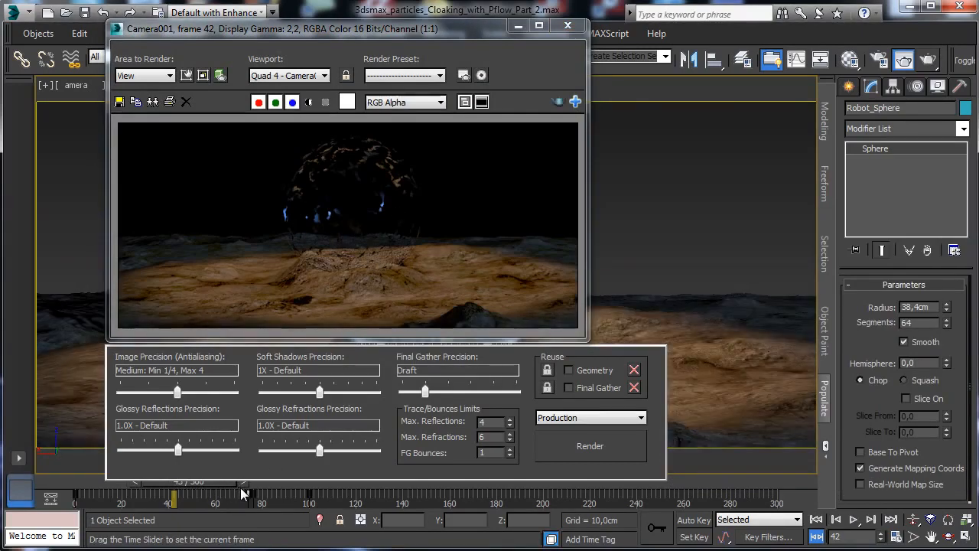
# Step: Go to frame 65 and render the sphere in the landscape
pyautogui.moveTo(242, 488); pyautogui.dragTo(262, 488)
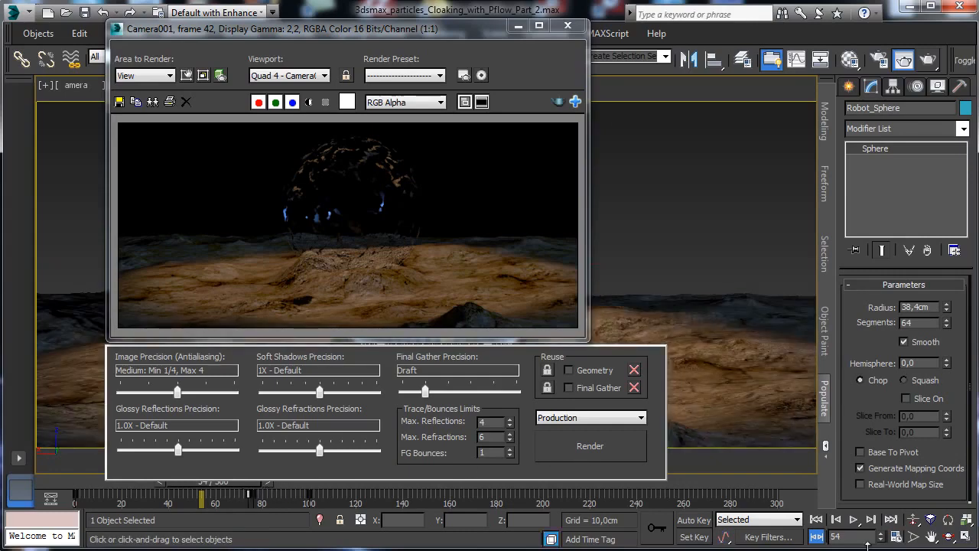
pyautogui.doubleClick(840, 538)
pyautogui.write('65')
pyautogui.press('Return')
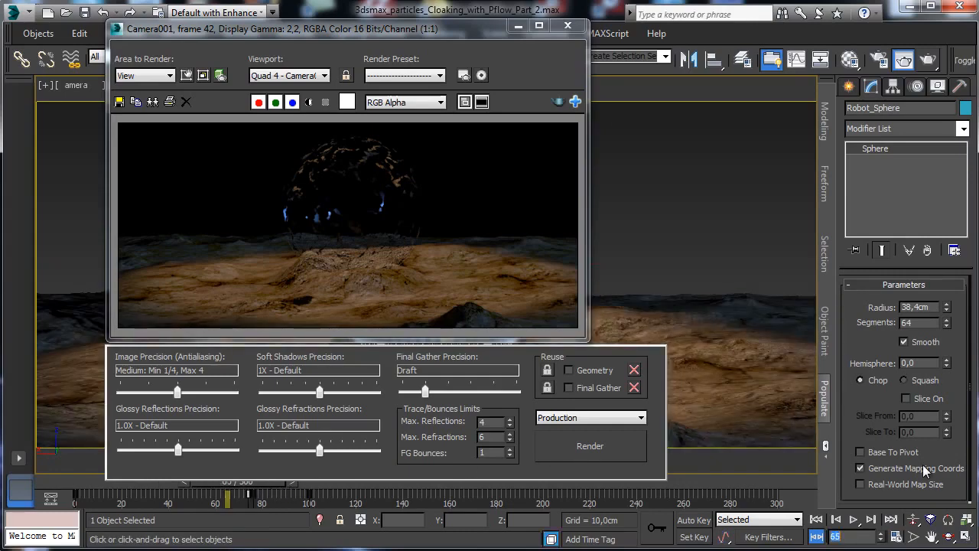
pyautogui.click(555, 443)
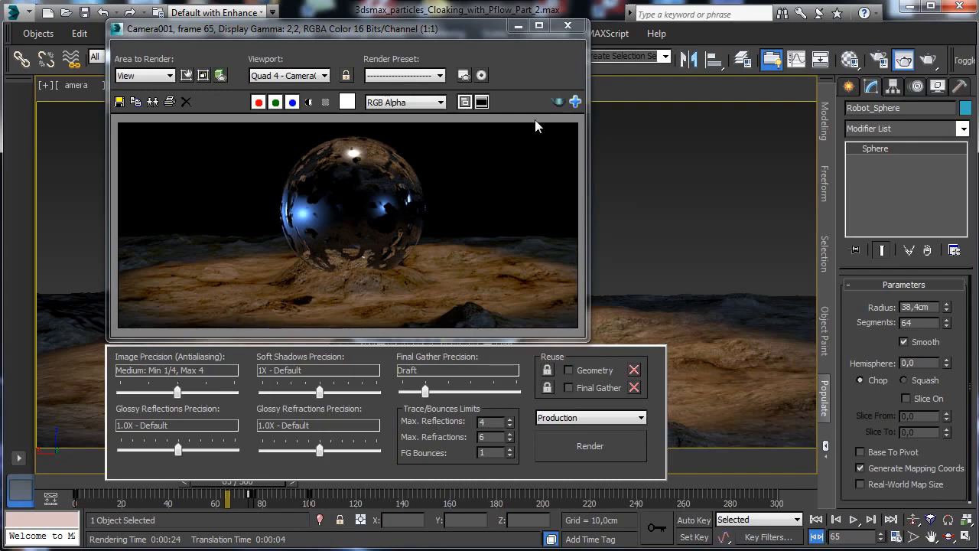
# Step: Save the scene and close the rendered frame window
pyautogui.moveTo(396, 33); pyautogui.dragTo(554, 56)
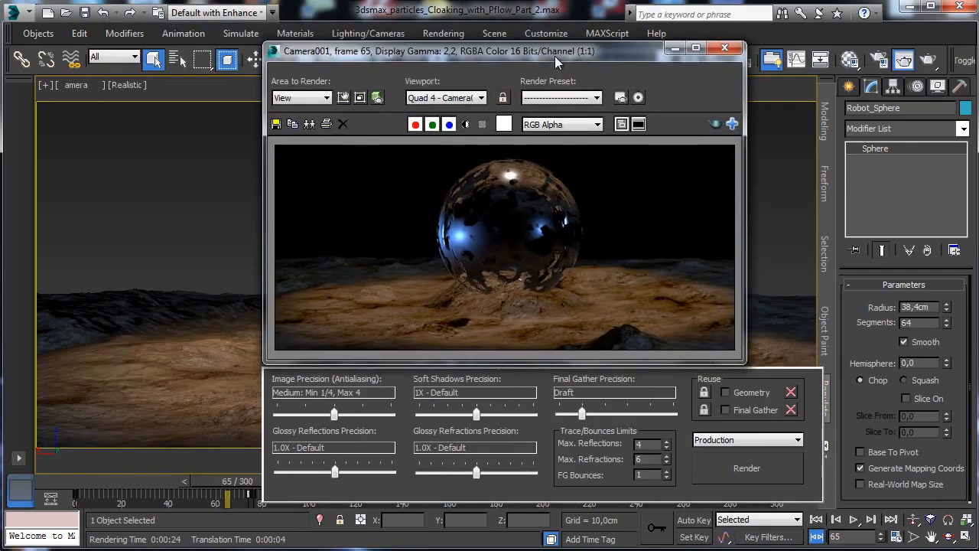
pyautogui.click(84, 12)
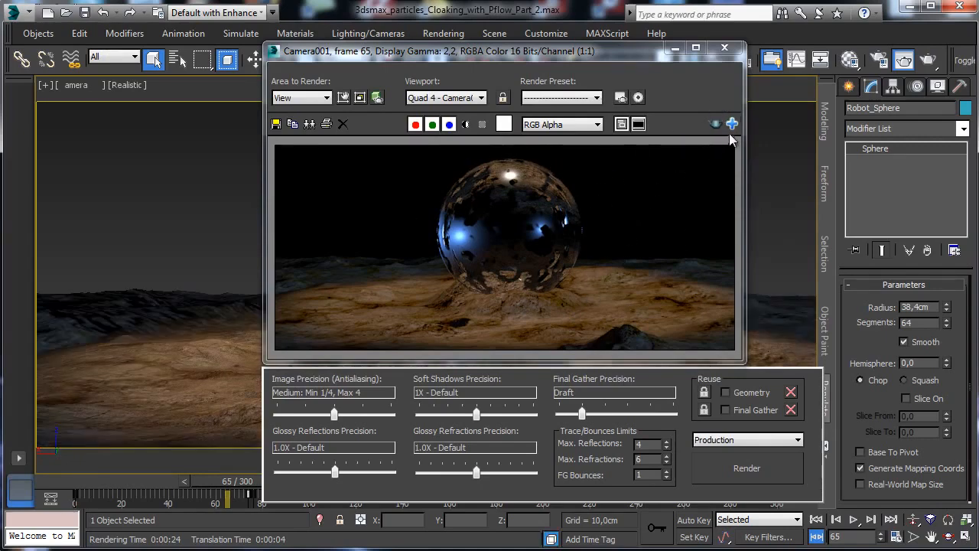
pyautogui.click(724, 50)
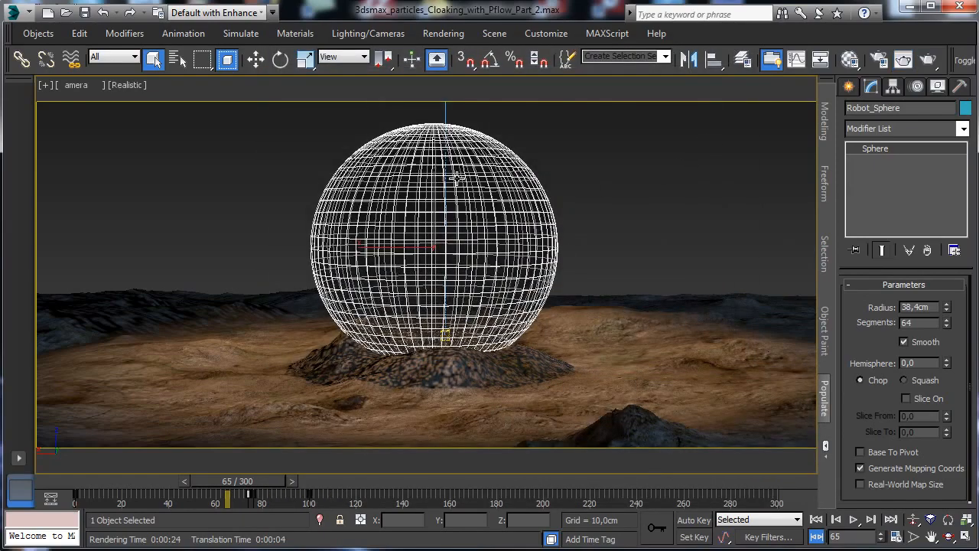
pyautogui.click(859, 63)
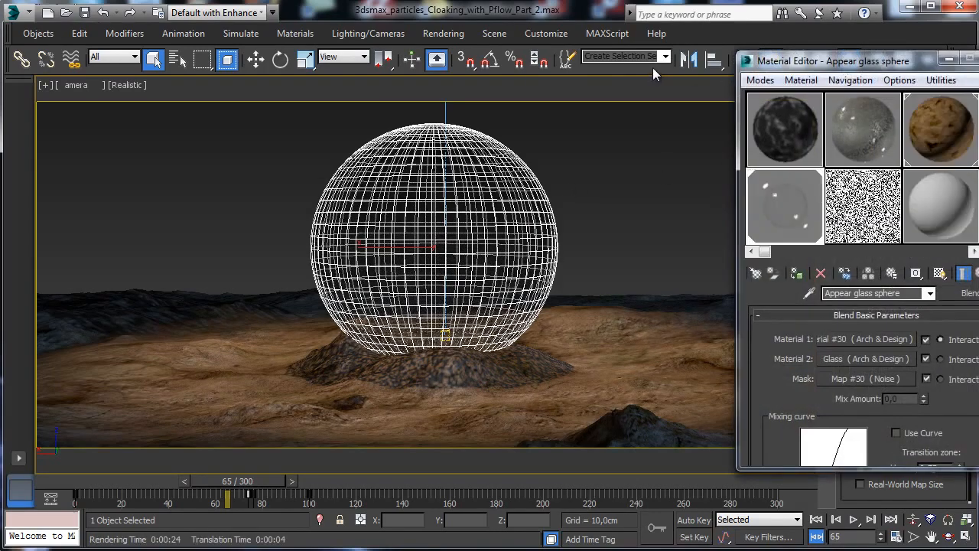
pyautogui.moveTo(824, 63); pyautogui.dragTo(701, 56)
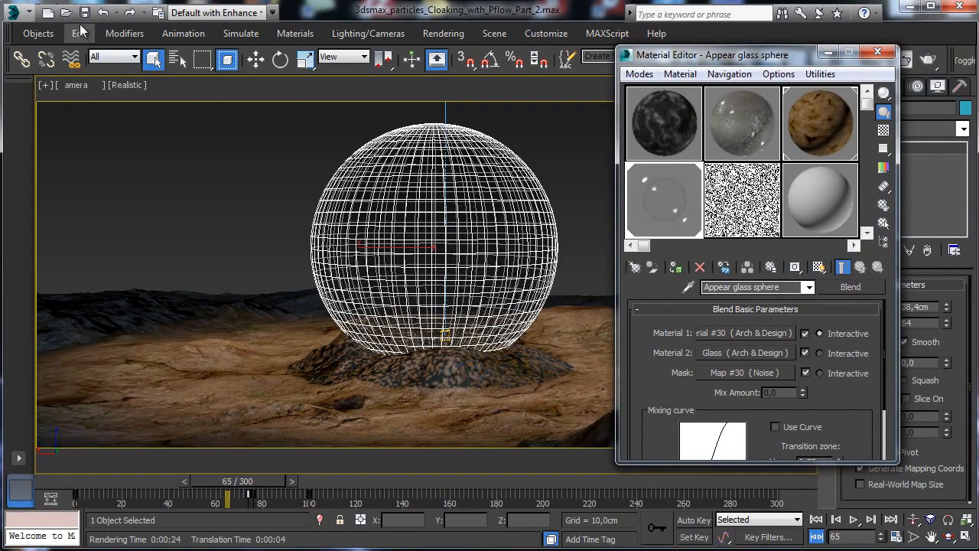
pyautogui.click(878, 52)
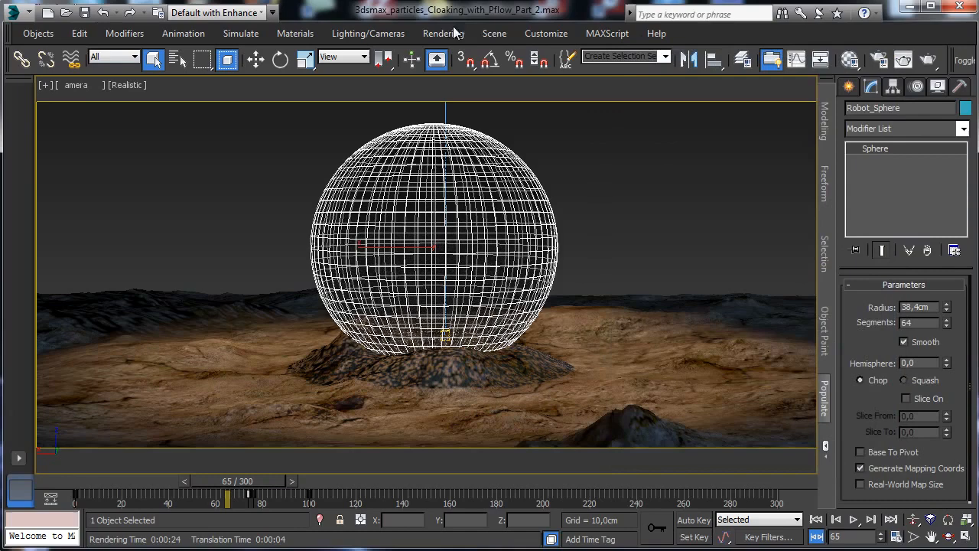
# Step: Open the State Sets manager, shrink its window and move it clear of the sphere, and rename the existing state as Glass FX
pyautogui.click(498, 35)
pyautogui.moveTo(445, 33)
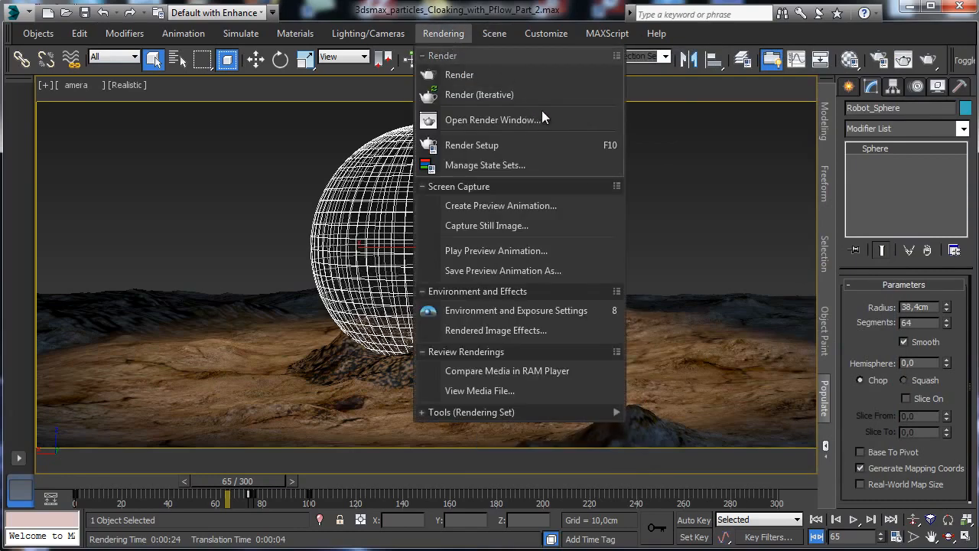
pyautogui.click(514, 165)
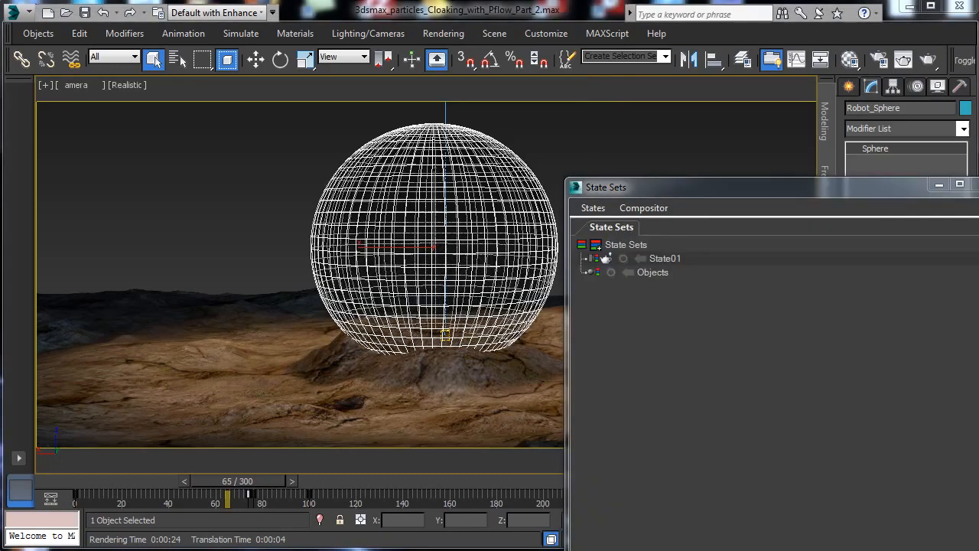
pyautogui.moveTo(975, 535); pyautogui.dragTo(811, 432)
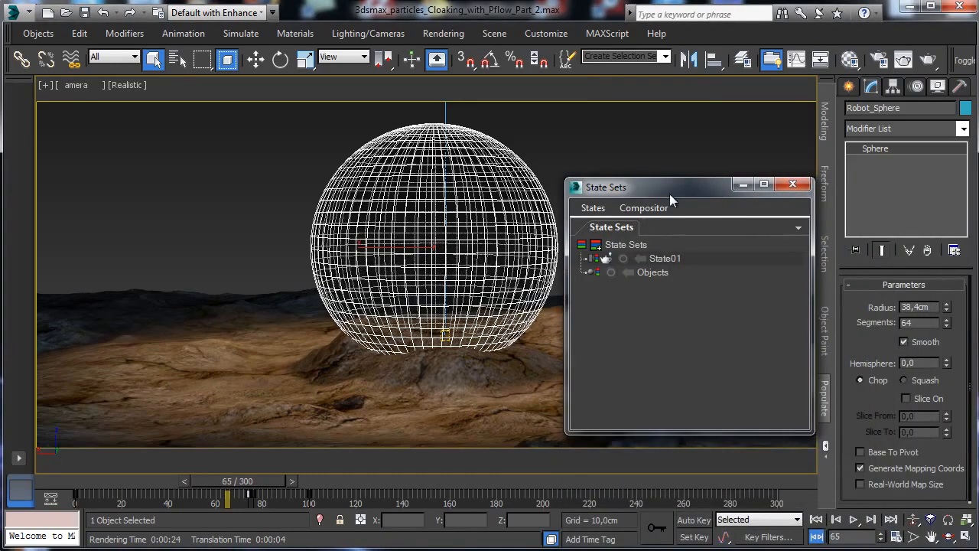
pyautogui.moveTo(670, 201); pyautogui.dragTo(140, 181)
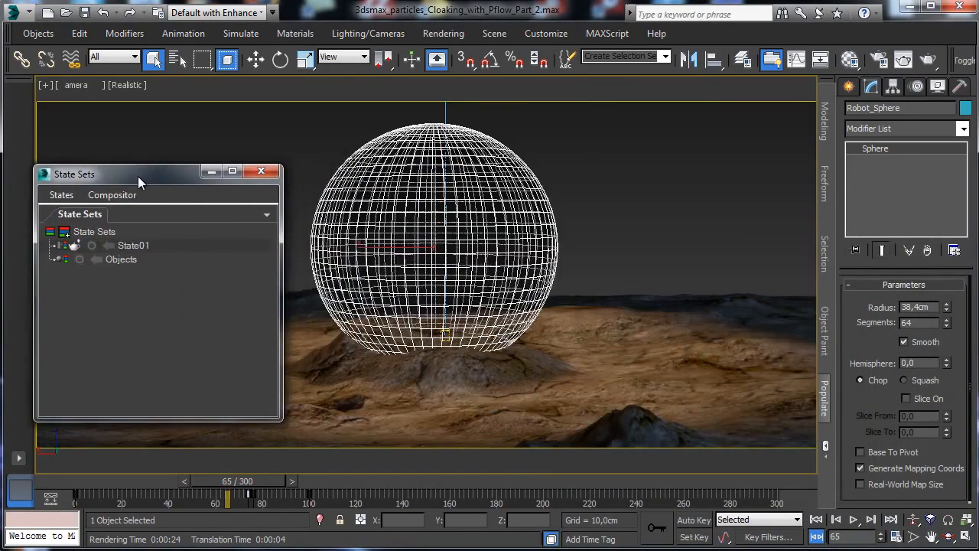
pyautogui.doubleClick(155, 248)
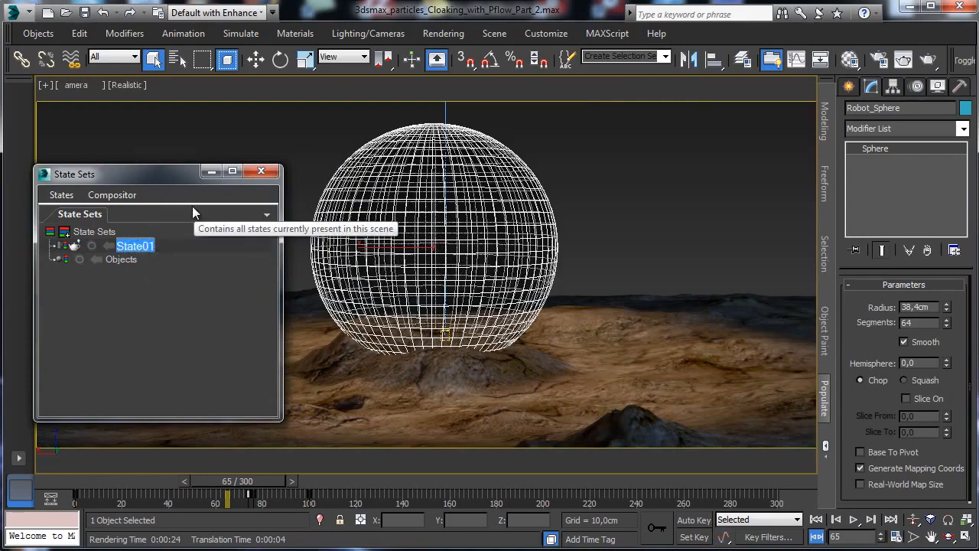
pyautogui.write('Glass FX')
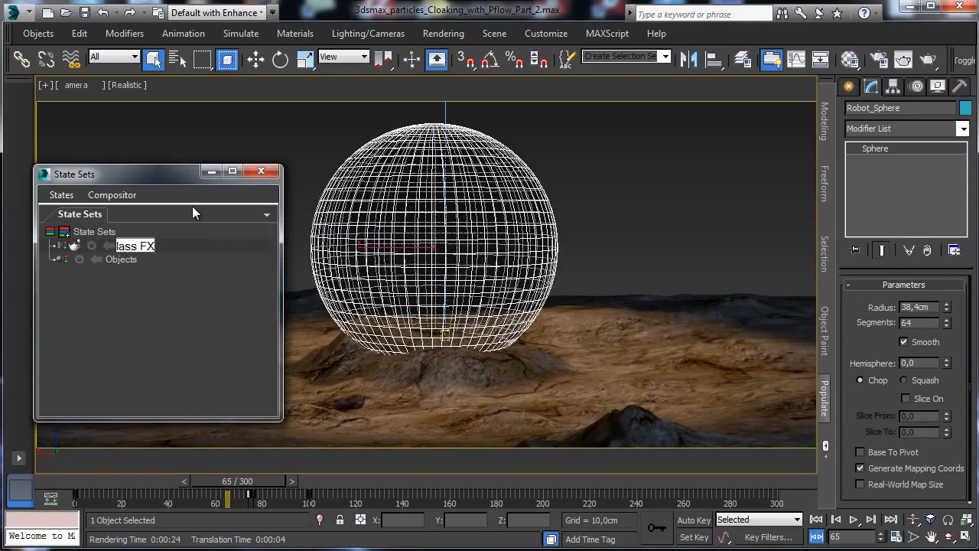
pyautogui.press('Return')
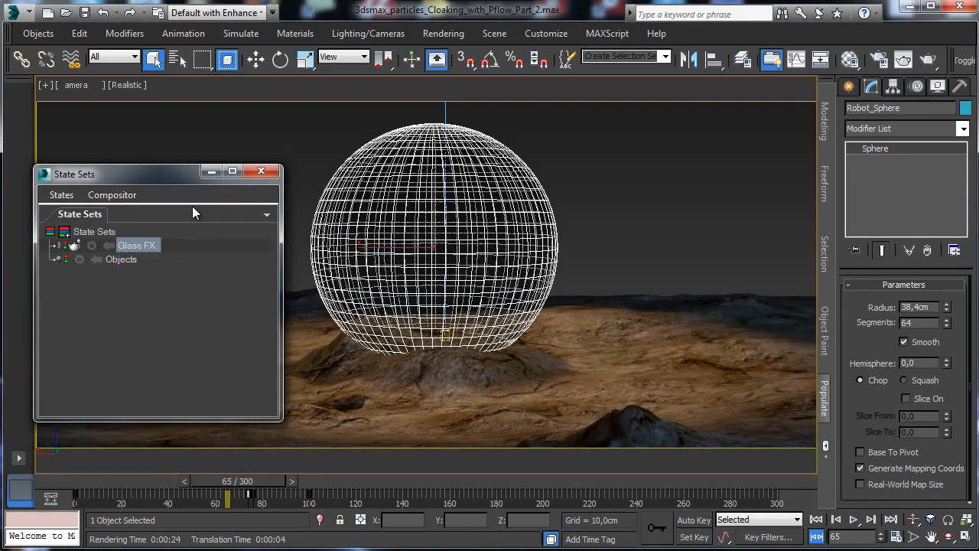
# Step: Return to frame 0 and add a second state named Glass Mask
pyautogui.click(70, 481)
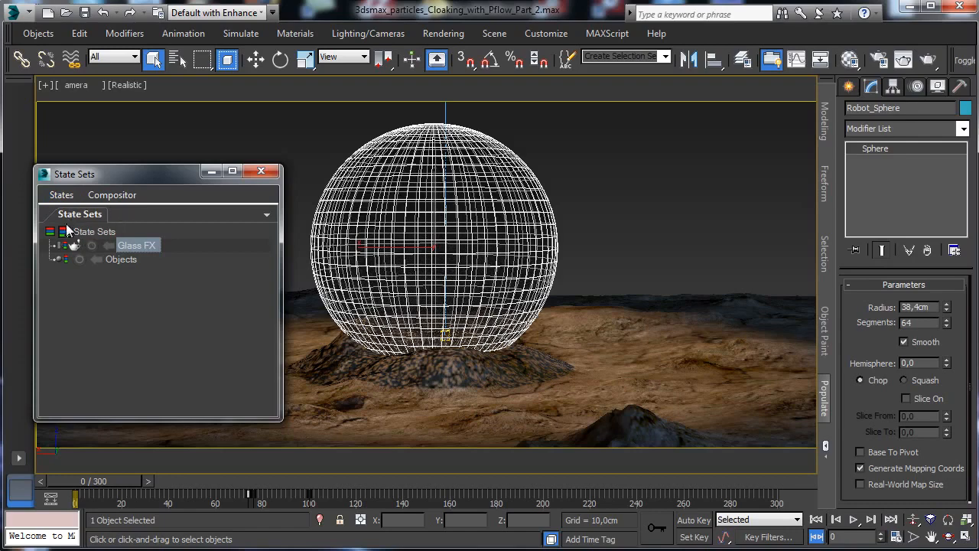
pyautogui.click(66, 231)
pyautogui.click(144, 246)
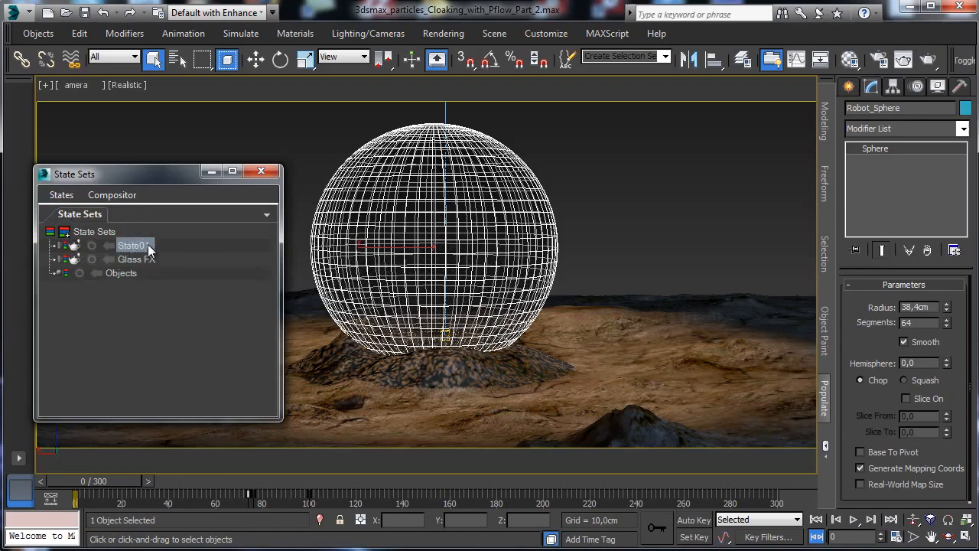
pyautogui.click(148, 246)
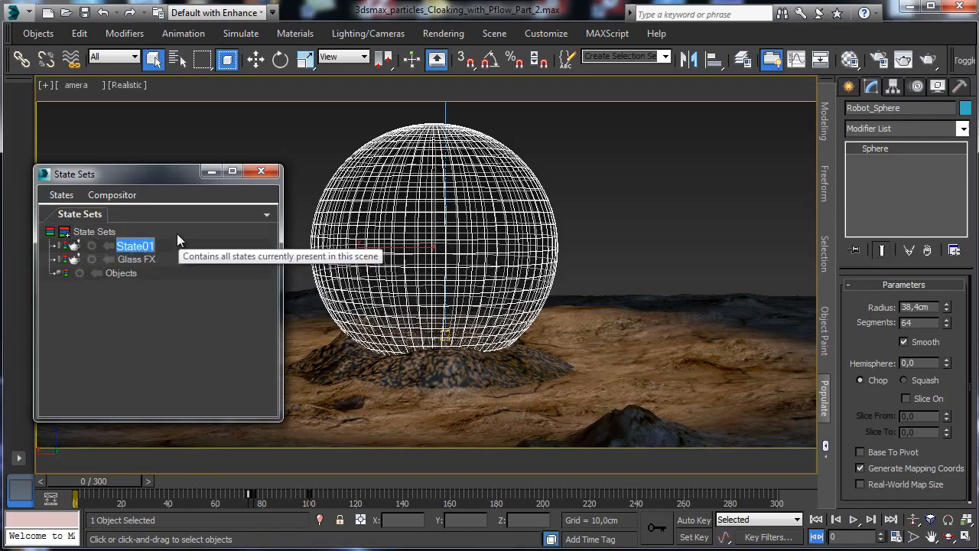
pyautogui.write('Glass Mask')
pyautogui.press('Return')
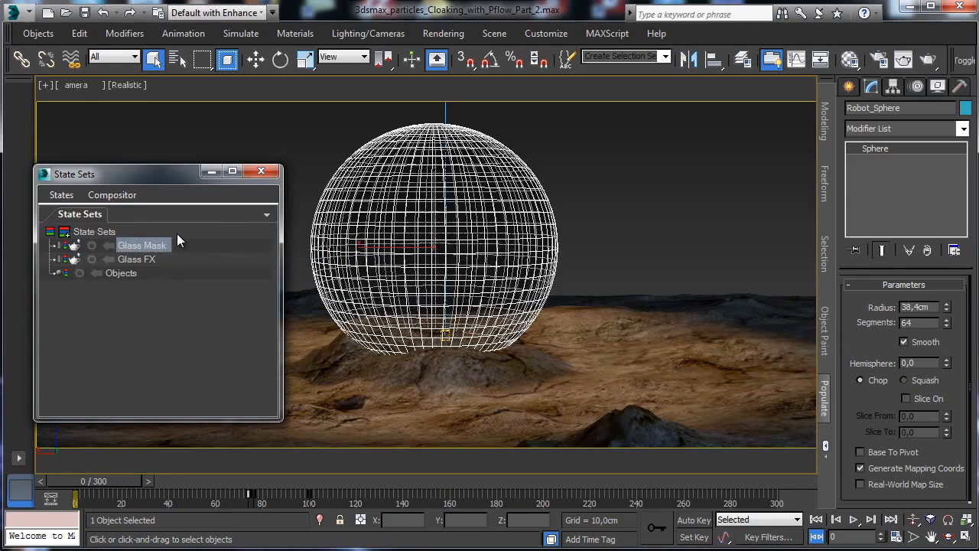
# Step: Start recording the Glass Mask state, name an unused material Matte and assign it to the Terrain
pyautogui.click(91, 245)
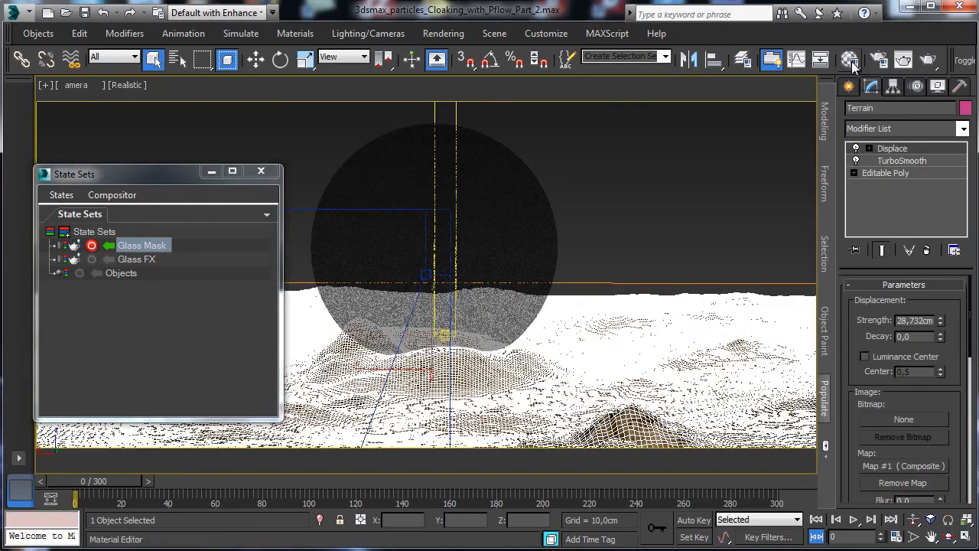
pyautogui.press('m')
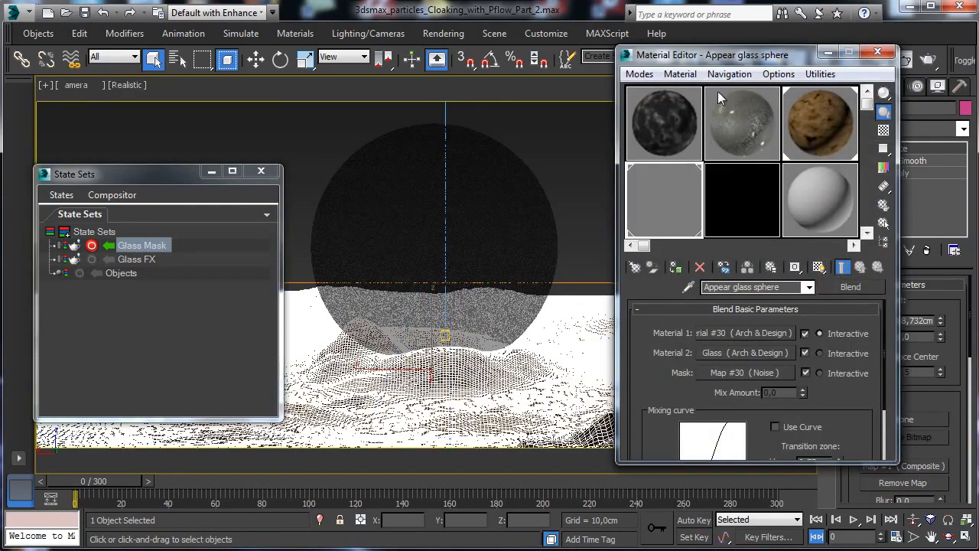
pyautogui.moveTo(733, 57); pyautogui.dragTo(566, 50)
pyautogui.click(648, 208)
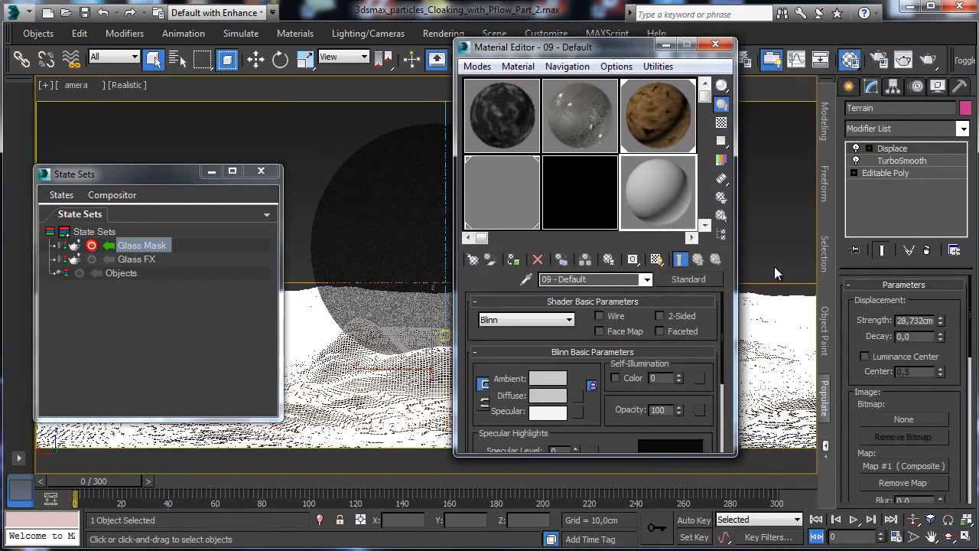
pyautogui.click(582, 280)
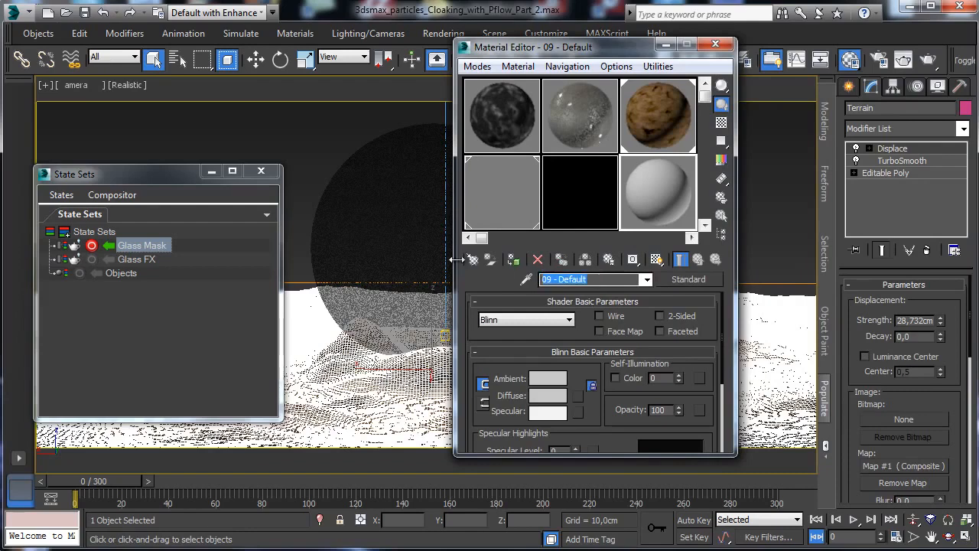
pyautogui.write('Matte')
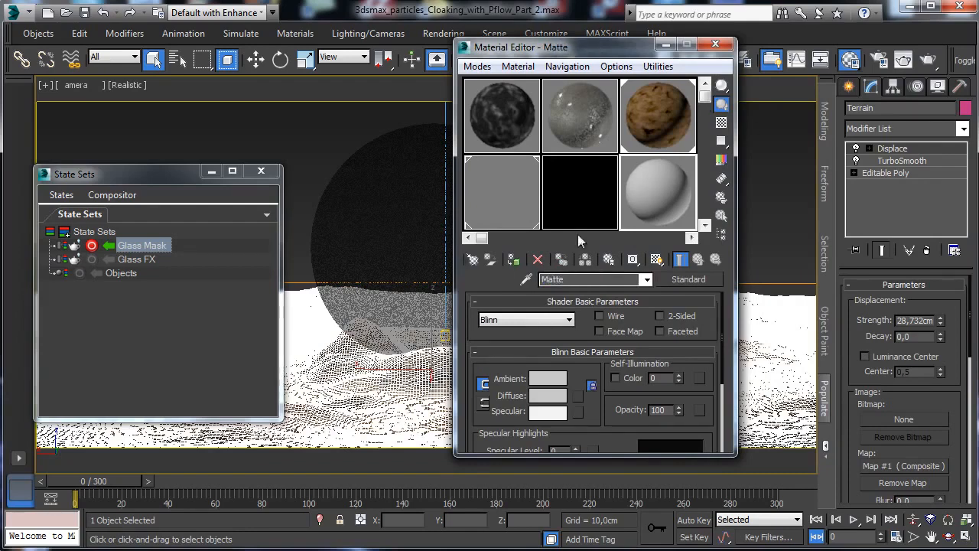
pyautogui.click(513, 259)
# Step: Check that mental ray is the active renderer and change the Matte material's type to Matte/Shadow/Reflection
pyautogui.scroll(-4, 587, 335)
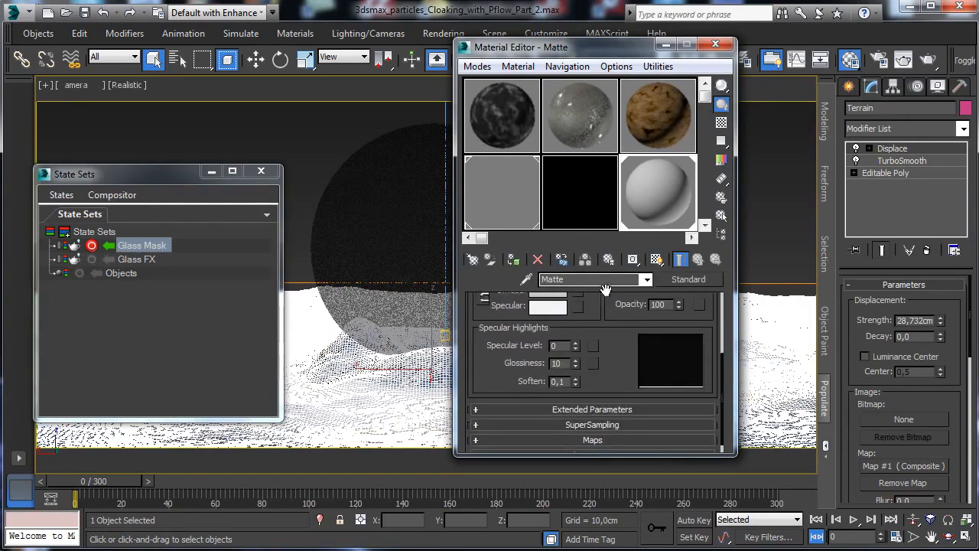
pyautogui.click(880, 62)
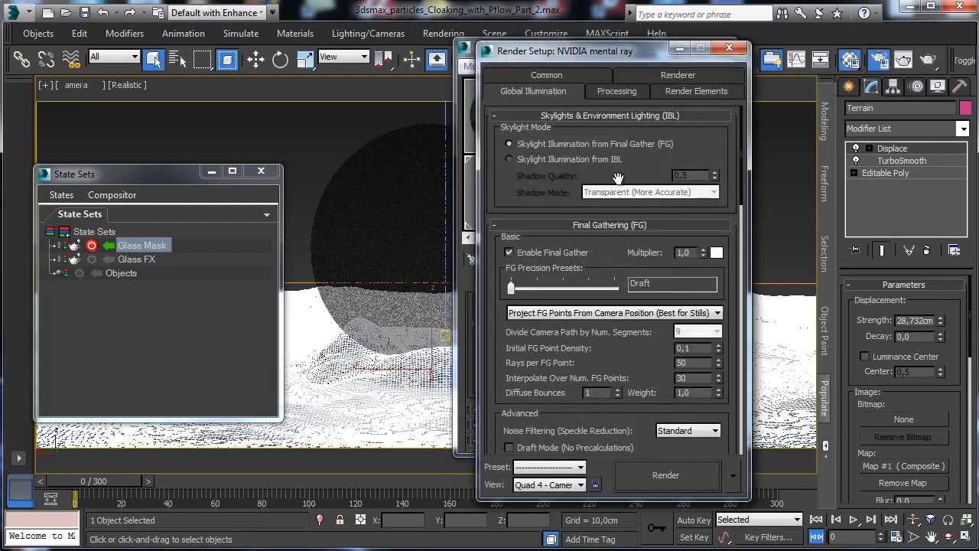
pyautogui.click(729, 47)
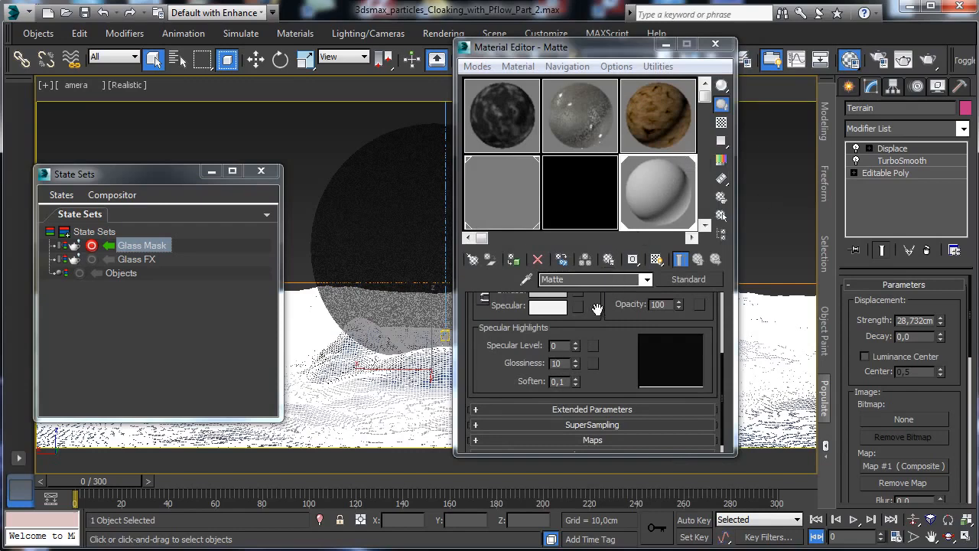
pyautogui.click(683, 280)
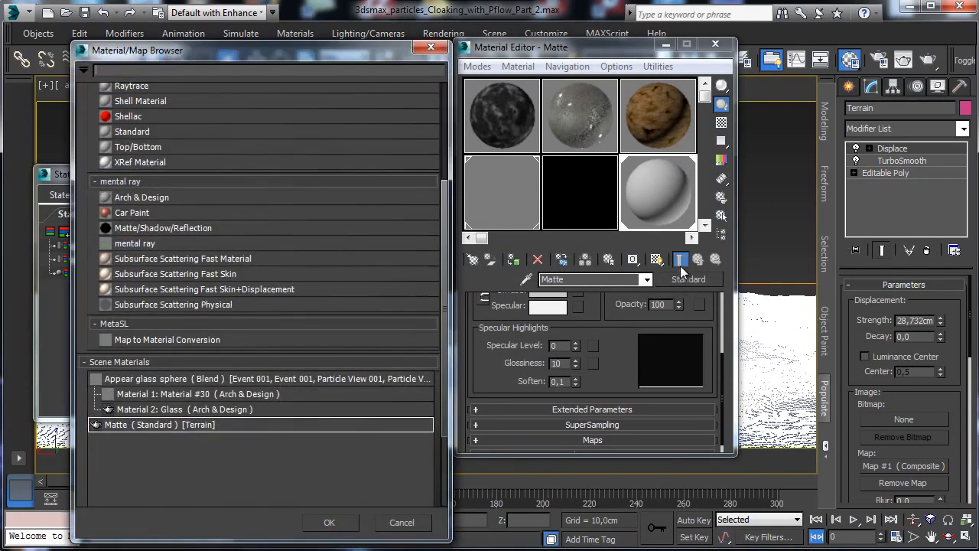
pyautogui.doubleClick(172, 228)
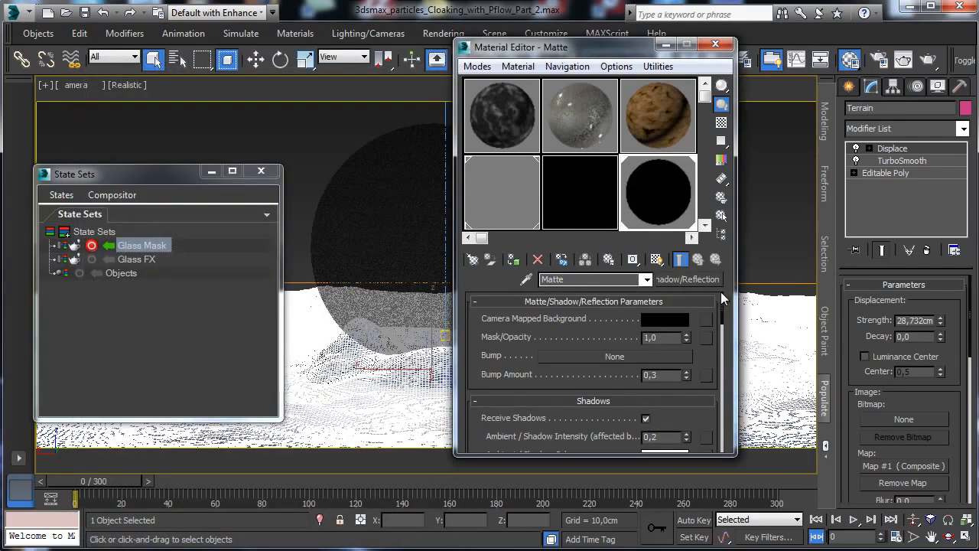
# Step: Turn off Receive Shadows and Use Ambient Occlusion in the Matte material
pyautogui.moveTo(494, 363); pyautogui.dragTo(650, 299)
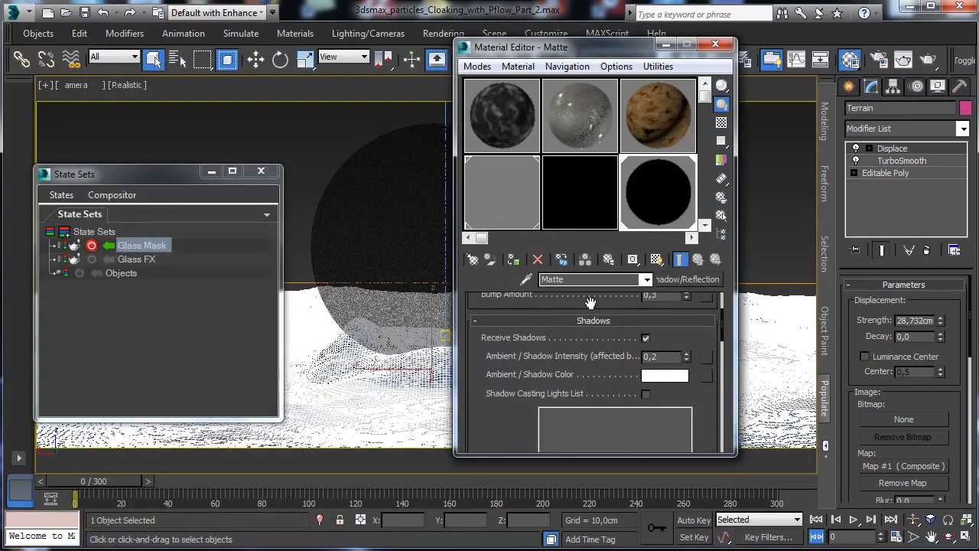
pyautogui.click(646, 337)
pyautogui.moveTo(507, 424); pyautogui.dragTo(527, 293)
pyautogui.click(645, 337)
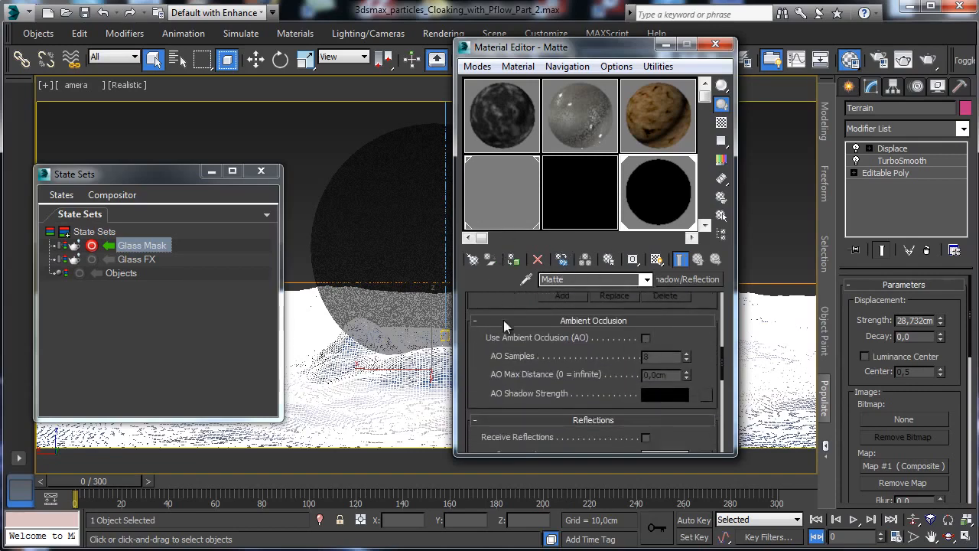
pyautogui.scroll(3, 489, 321)
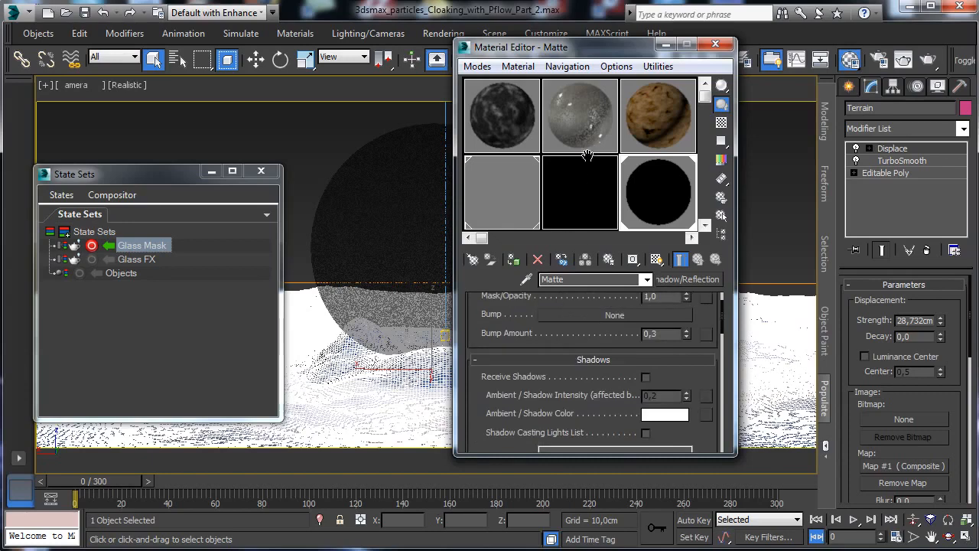
pyautogui.moveTo(617, 157)
pyautogui.mouseDown()
pyautogui.moveTo(459, 153)
pyautogui.moveTo(618, 152)
pyautogui.mouseUp()
# Step: Check the Noise map in the 08 - Default material's diffuse slot and assign that material to Robot_Sphere
pyautogui.click(574, 196)
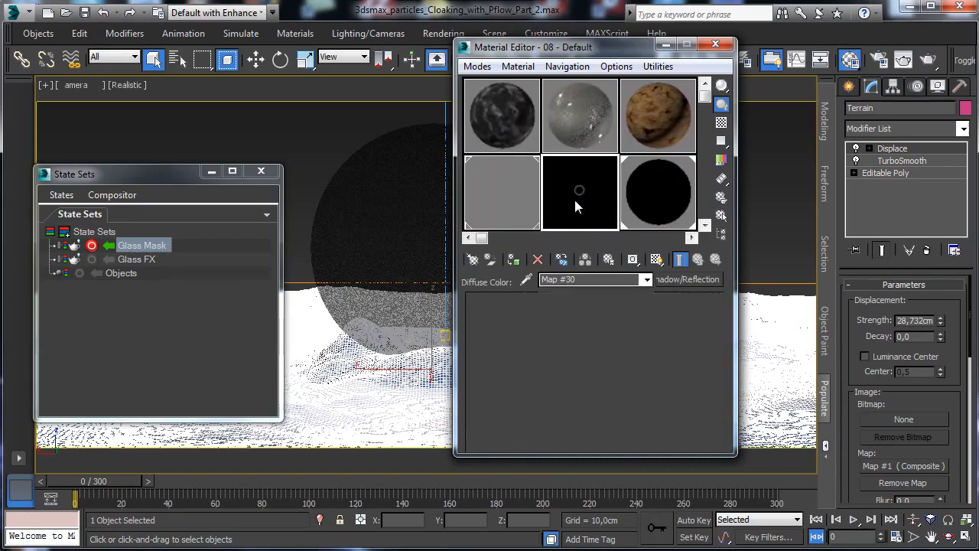
pyautogui.click(699, 260)
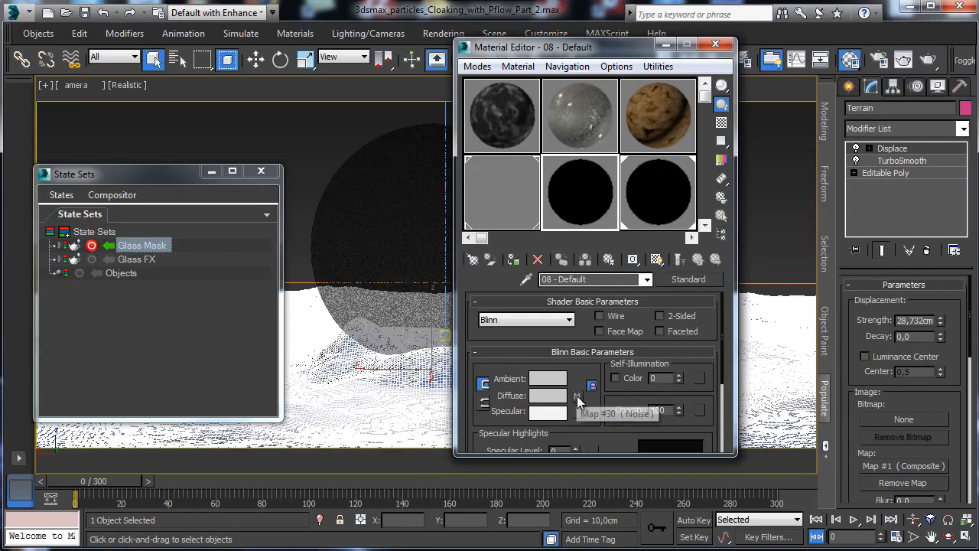
pyautogui.click(577, 395)
pyautogui.scroll(-3, 696, 382)
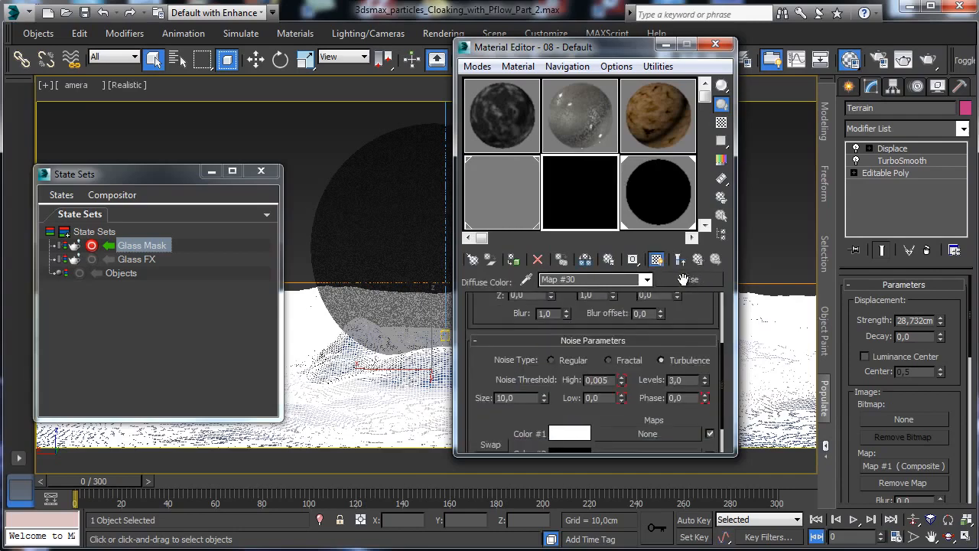
pyautogui.click(396, 205)
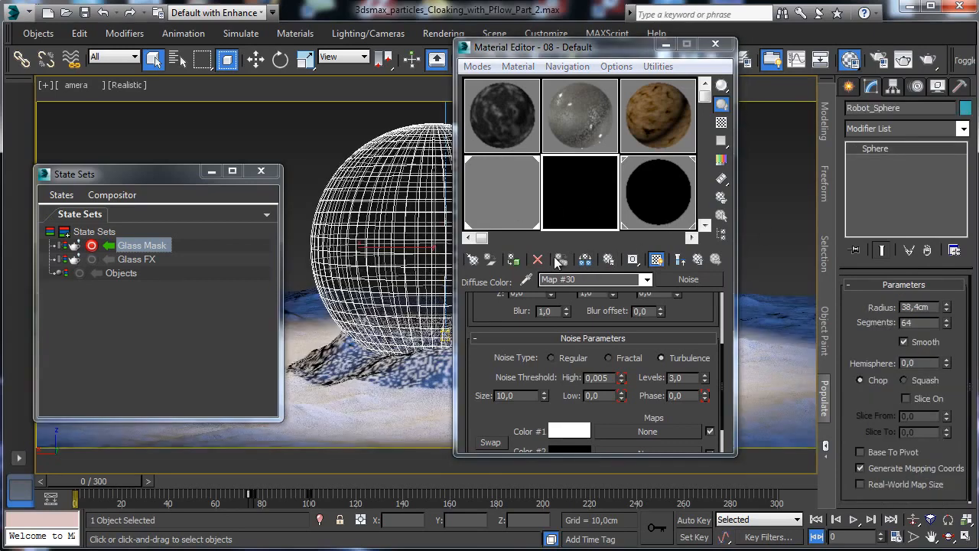
pyautogui.click(515, 259)
# Step: Set the sphere material's self-illumination to 100, scrub the first frames to check the mask and return to frame 0
pyautogui.click(698, 260)
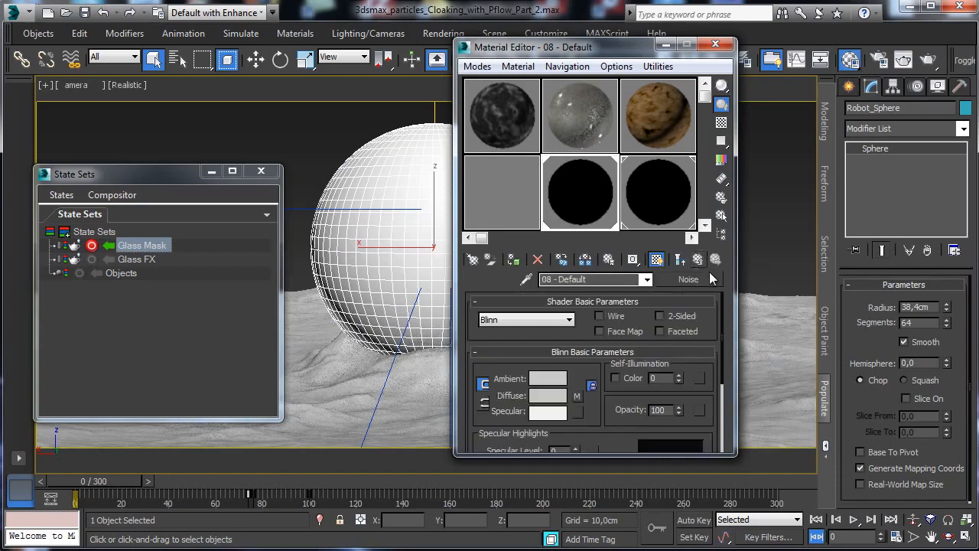
pyautogui.moveTo(679, 375); pyautogui.dragTo(665, 97)
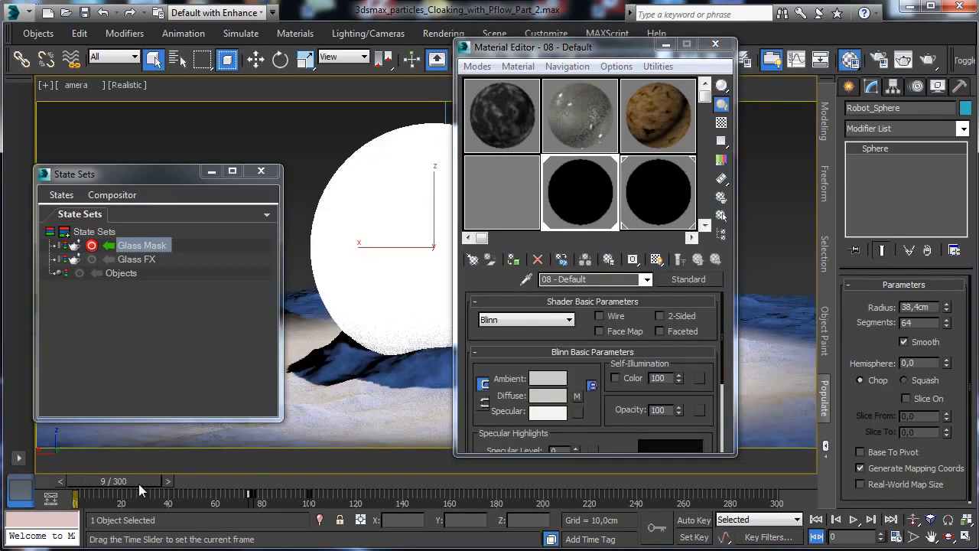
pyautogui.moveTo(110, 490); pyautogui.dragTo(41, 486)
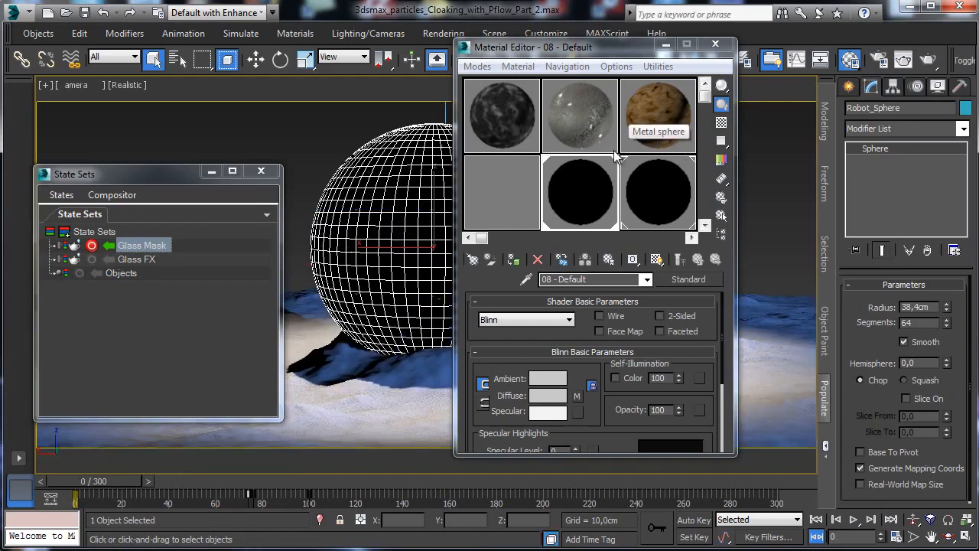
# Step: Switch off the lights miAreaLight001 and miAreaLightomni001 for the Glass Mask state
pyautogui.click(177, 59)
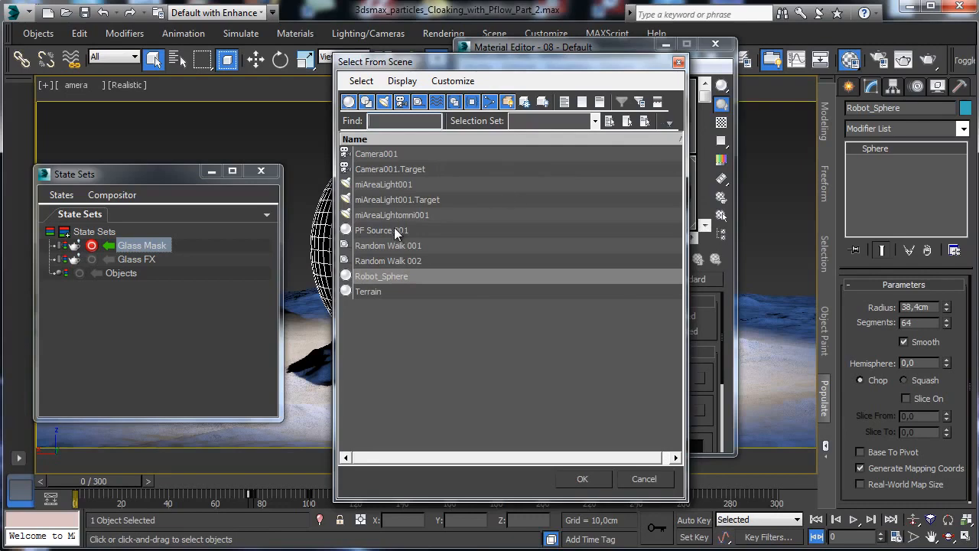
pyautogui.doubleClick(396, 184)
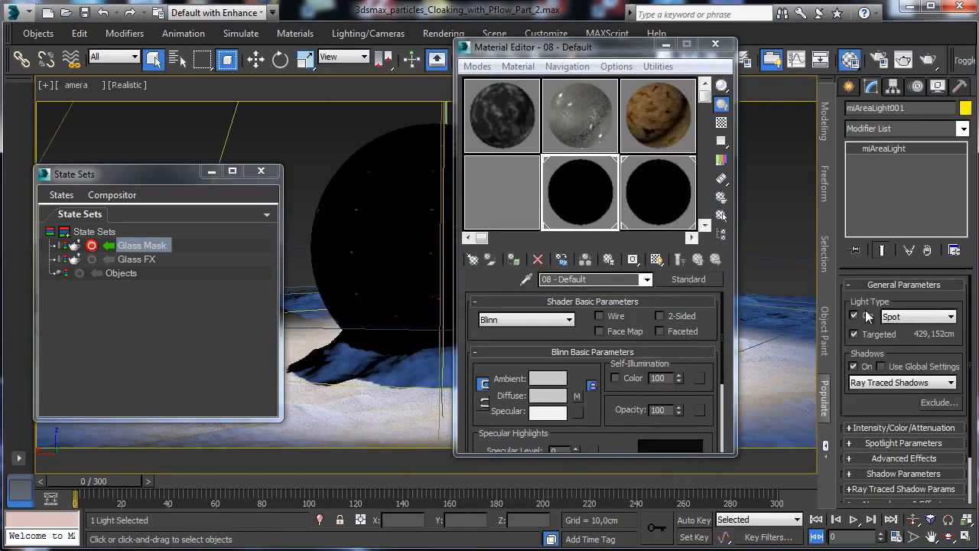
pyautogui.click(856, 316)
pyautogui.click(178, 63)
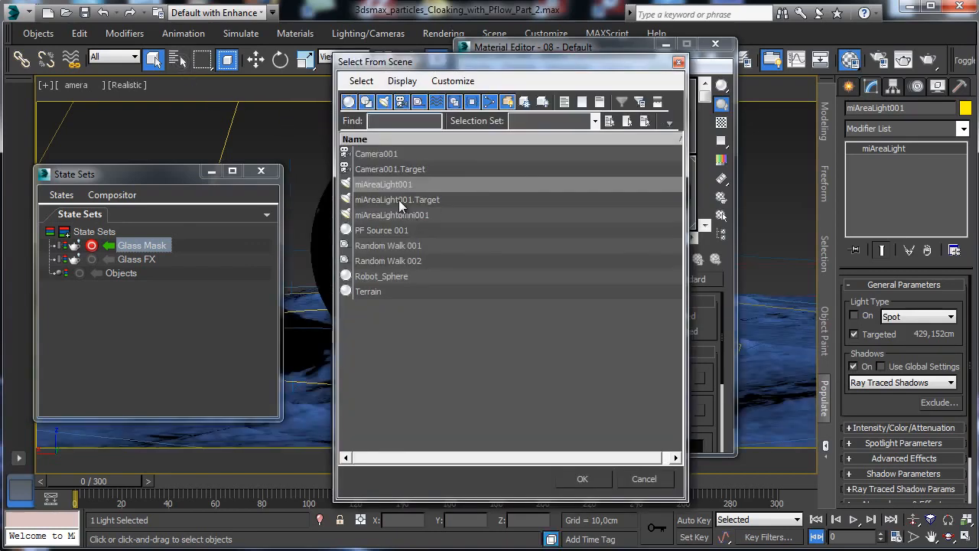
pyautogui.doubleClick(400, 215)
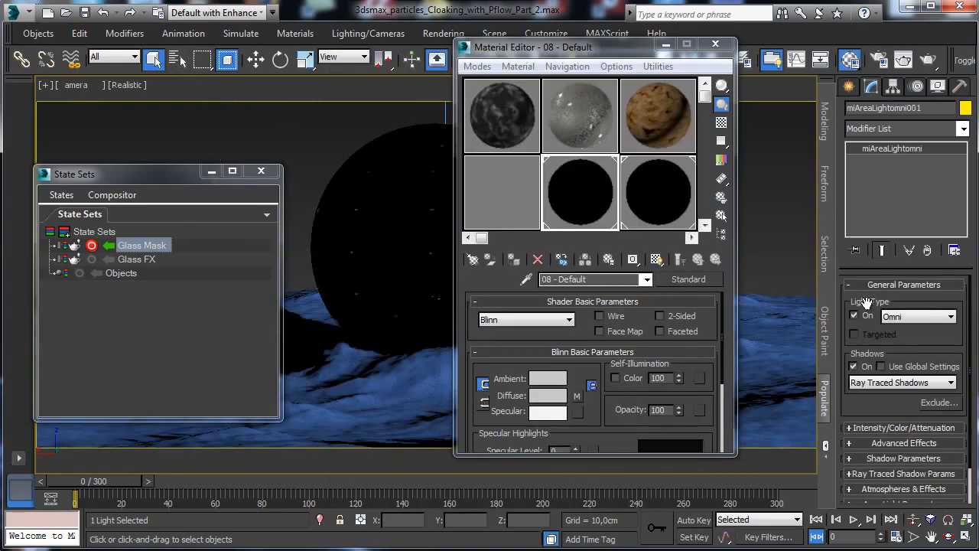
pyautogui.click(869, 317)
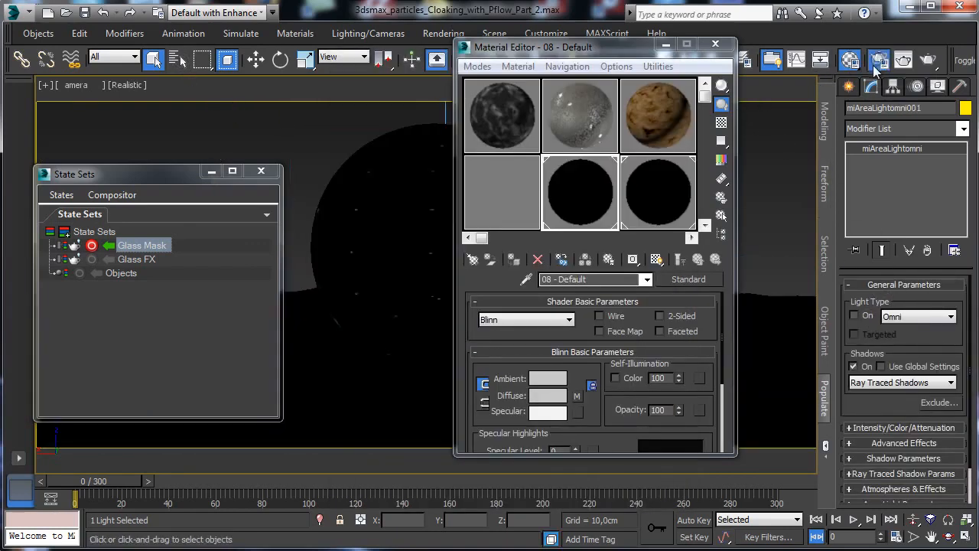
# Step: Disable Final Gather in the render setup and stop recording the Glass Mask state
pyautogui.click(879, 60)
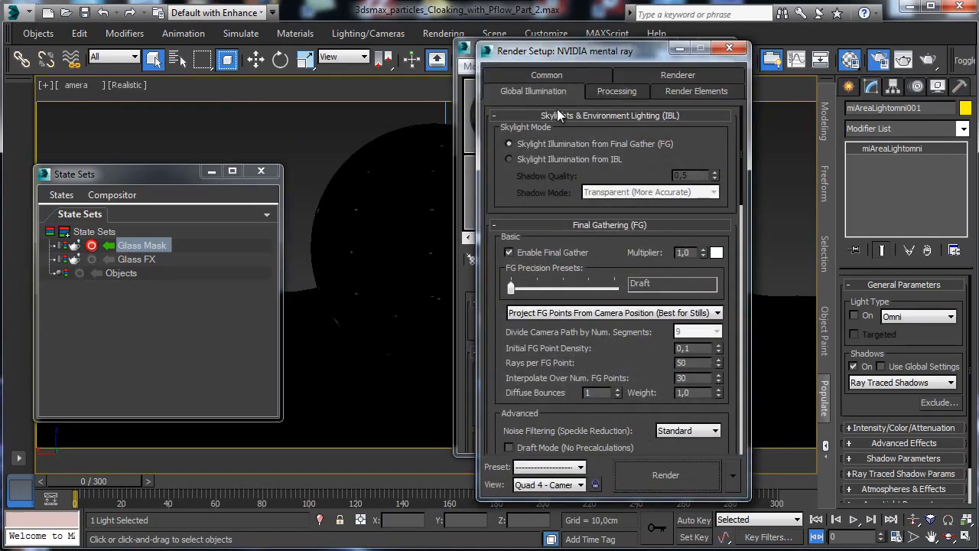
pyautogui.click(538, 253)
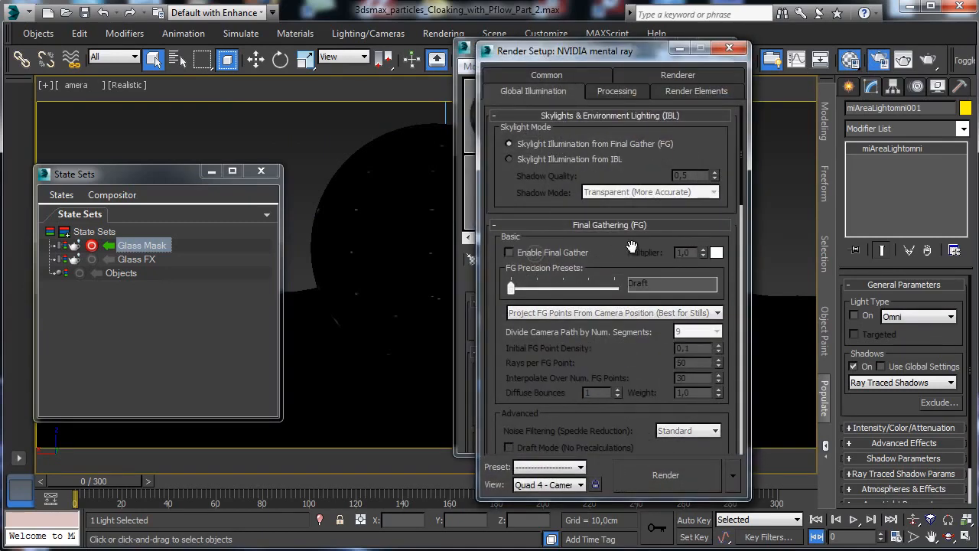
pyautogui.scroll(-3, 519, 195)
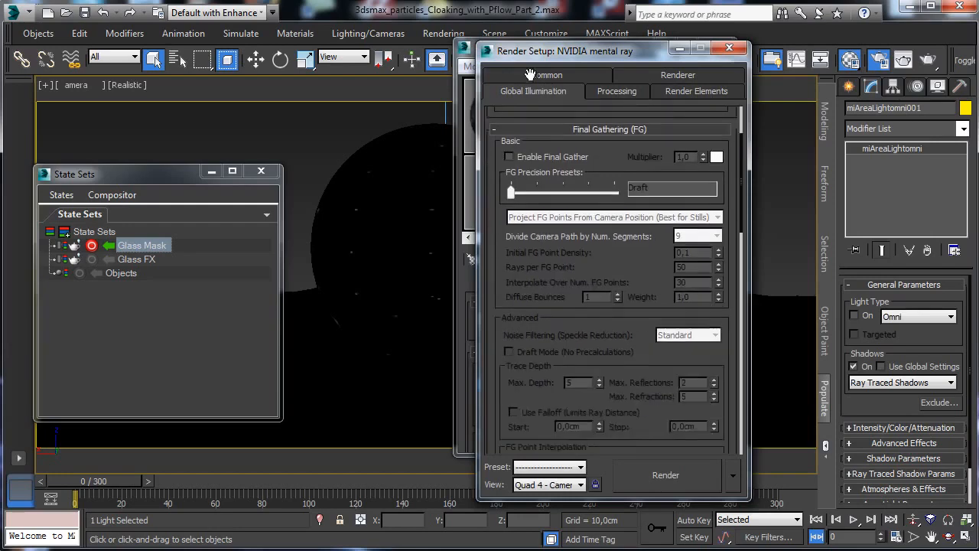
pyautogui.scroll(3, 570, 223)
pyautogui.click(650, 75)
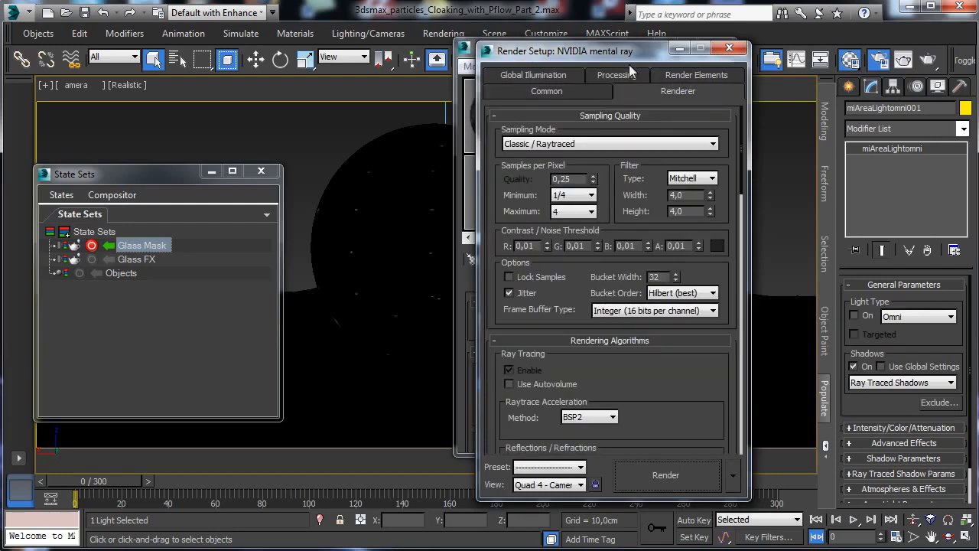
pyautogui.moveTo(591, 60); pyautogui.dragTo(776, 56)
pyautogui.click(476, 83)
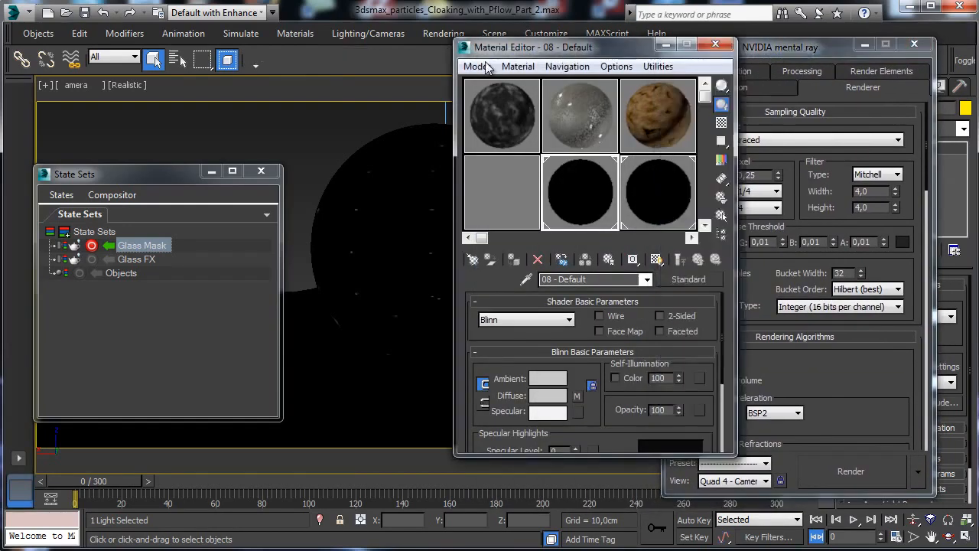
pyautogui.click(92, 246)
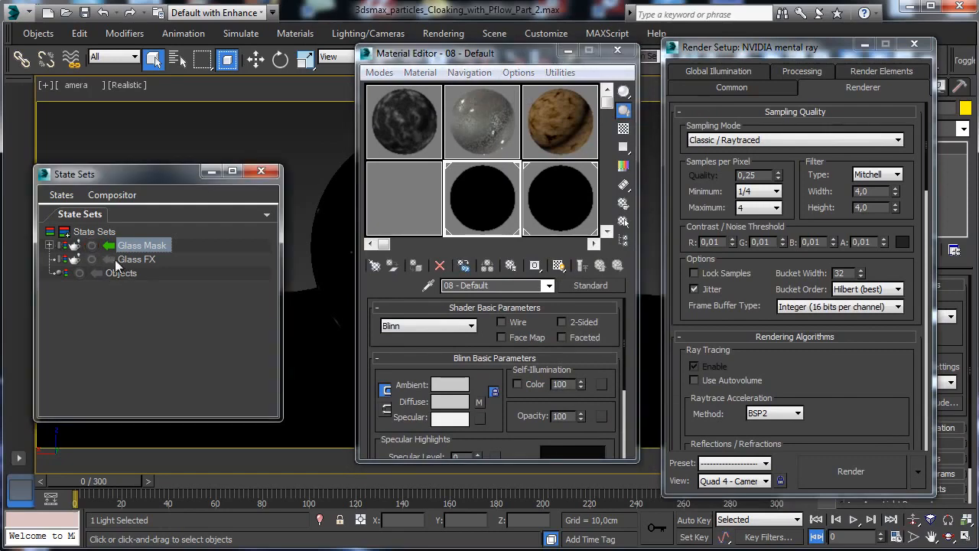
# Step: Activate the Glass FX state, check its Final Gather setting and run a partial test render
pyautogui.click(111, 260)
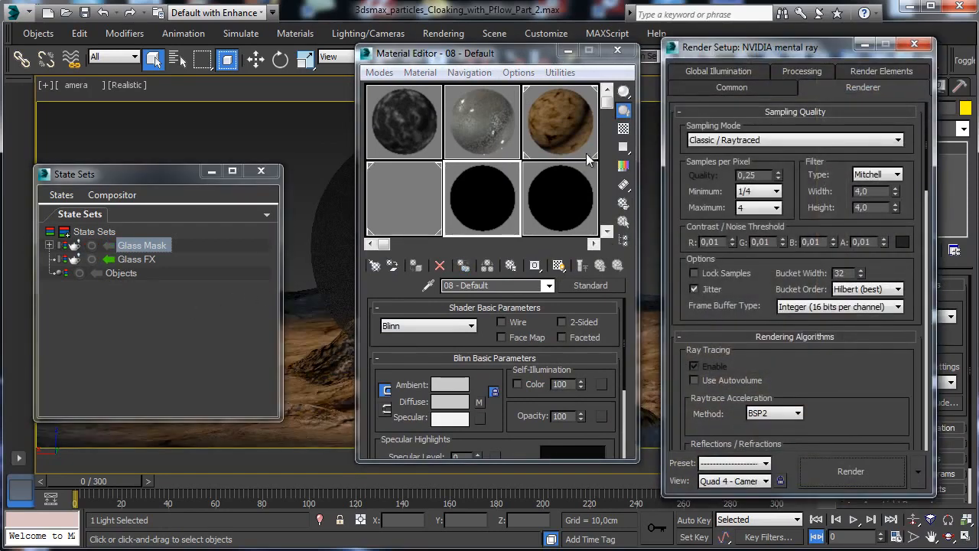
pyautogui.click(734, 74)
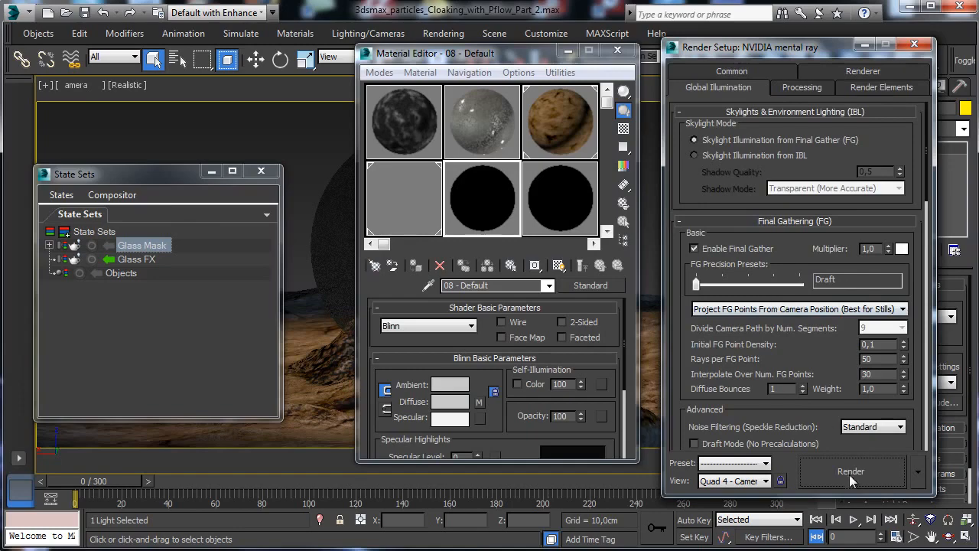
pyautogui.click(850, 472)
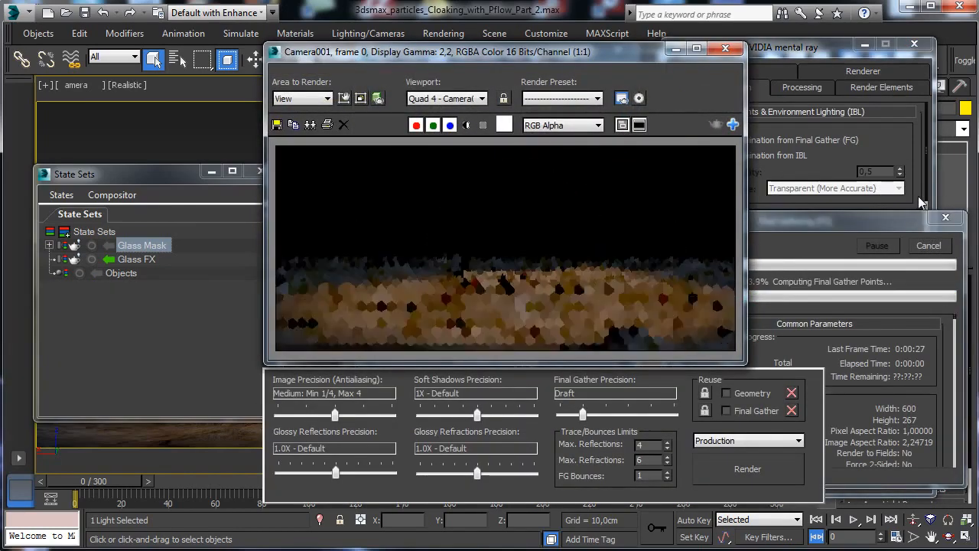
pyautogui.click(928, 245)
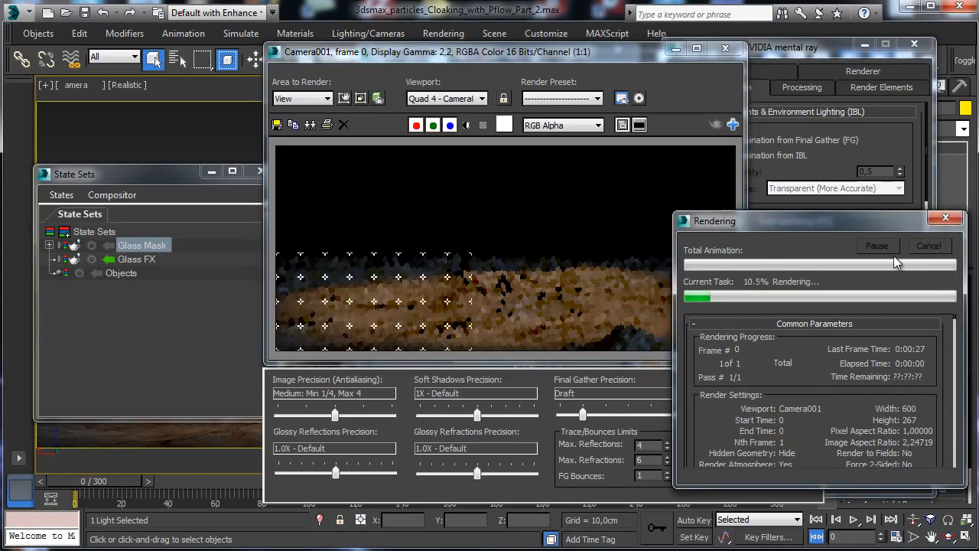
pyautogui.click(665, 55)
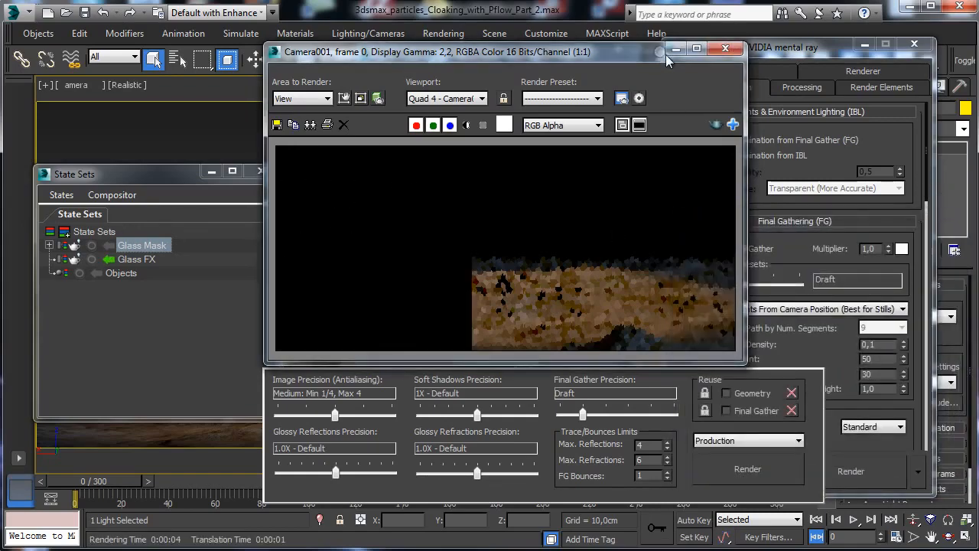
pyautogui.click(674, 50)
# Step: Activate the Glass Mask state and test-render the mask at frames 0 and 52
pyautogui.click(107, 245)
pyautogui.click(864, 44)
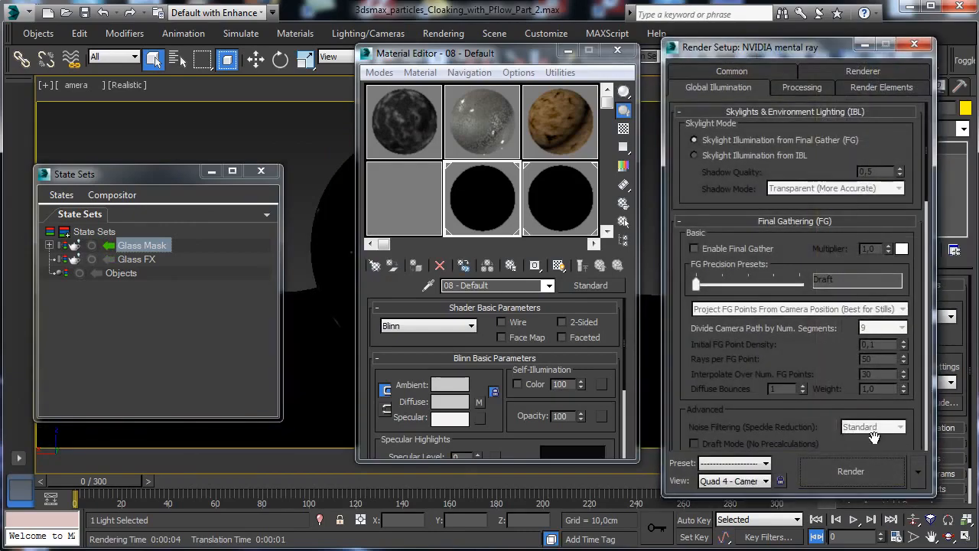
pyautogui.click(858, 472)
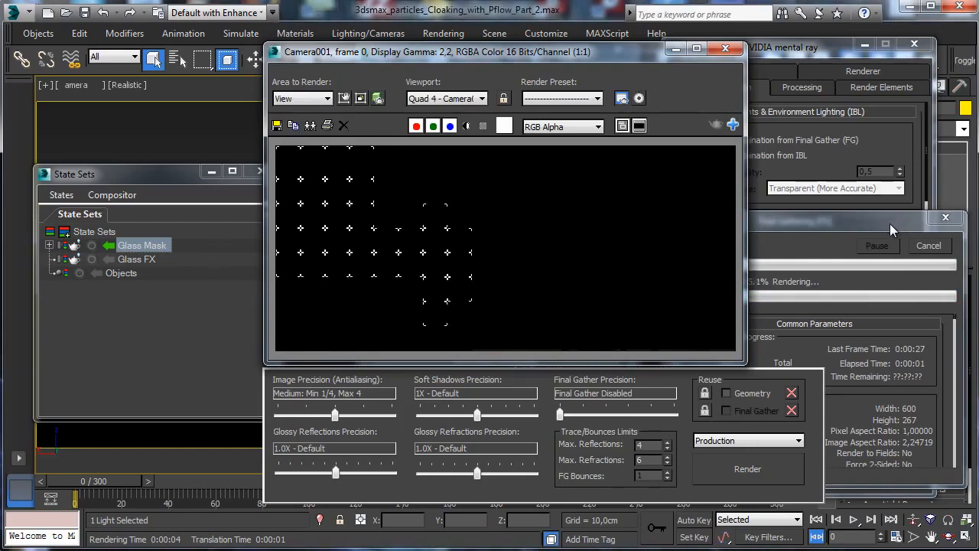
pyautogui.click(677, 49)
pyautogui.moveTo(101, 482); pyautogui.dragTo(216, 481)
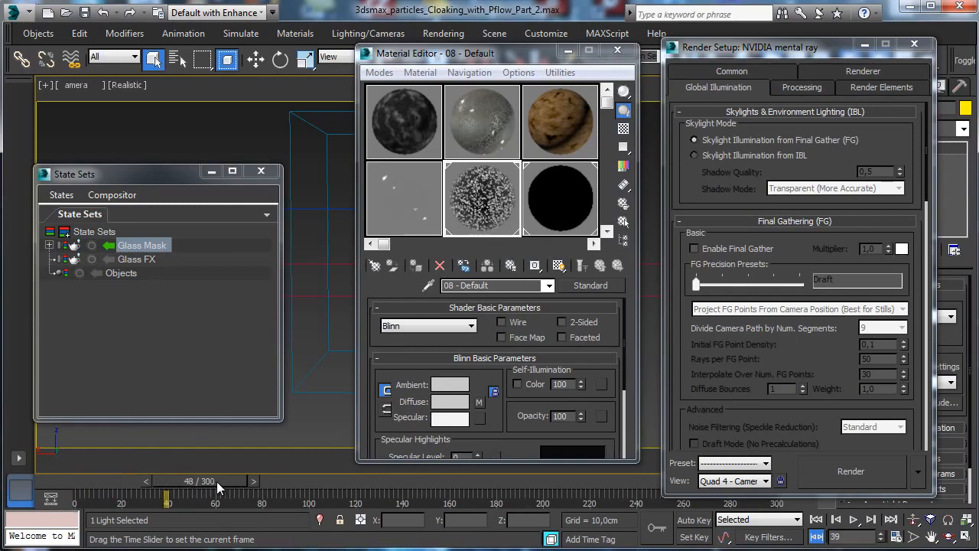
pyautogui.click(856, 459)
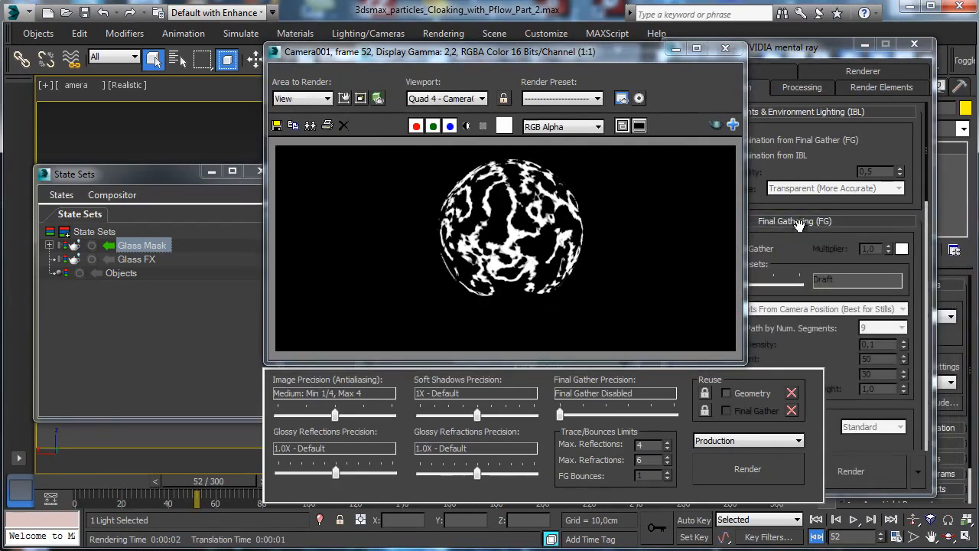
pyautogui.click(676, 51)
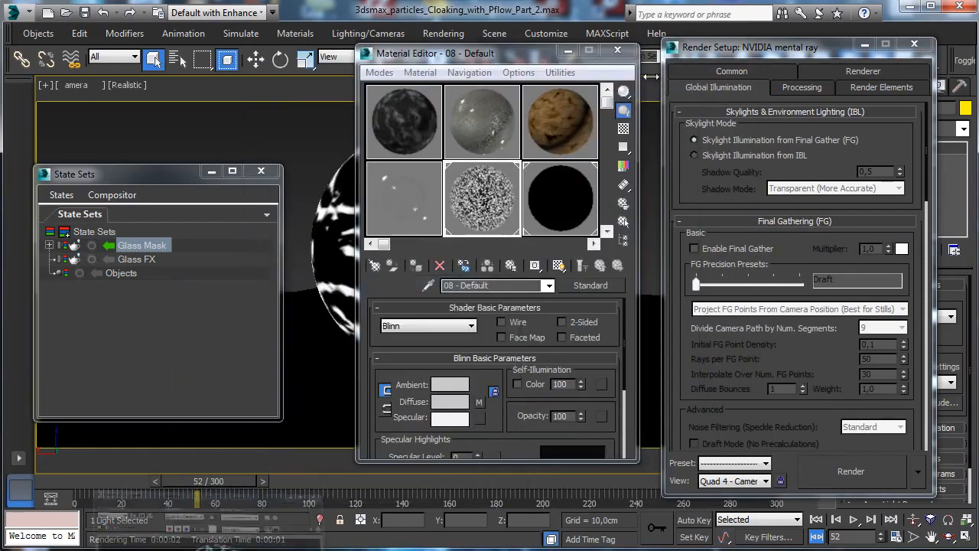
# Step: Save the scene, close the State Sets window and move the Material Editor clear of the sphere
pyautogui.click(84, 12)
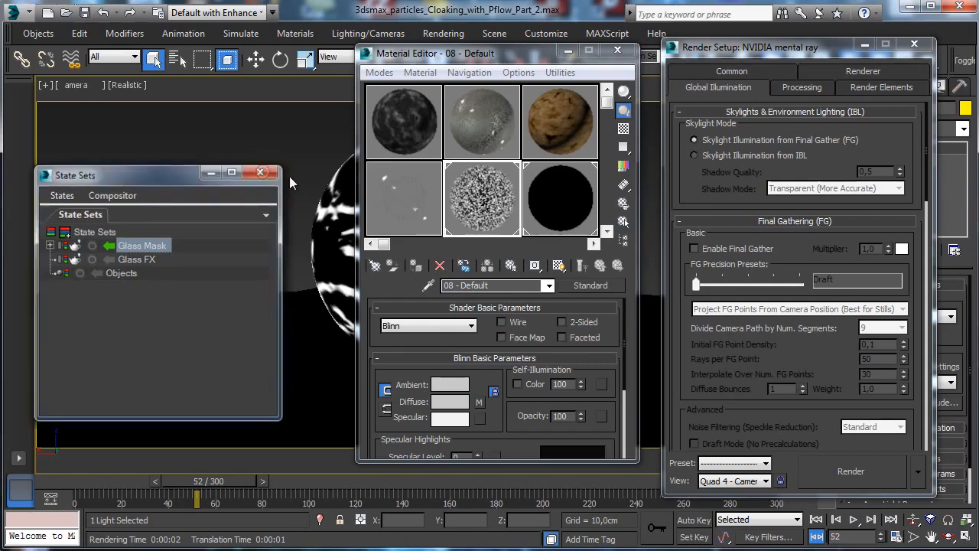
pyautogui.click(261, 172)
pyautogui.moveTo(514, 56); pyautogui.dragTo(166, 85)
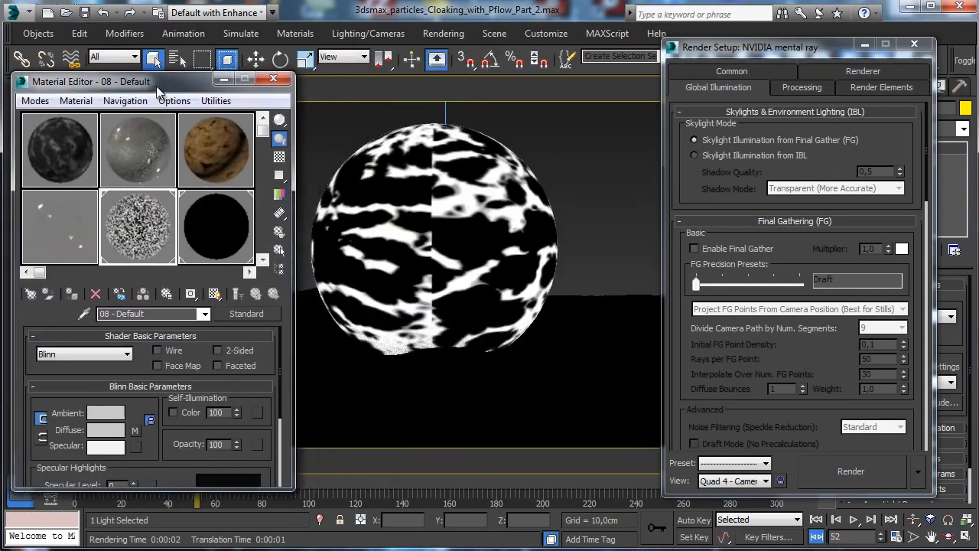
pyautogui.scroll(-1, 176, 177)
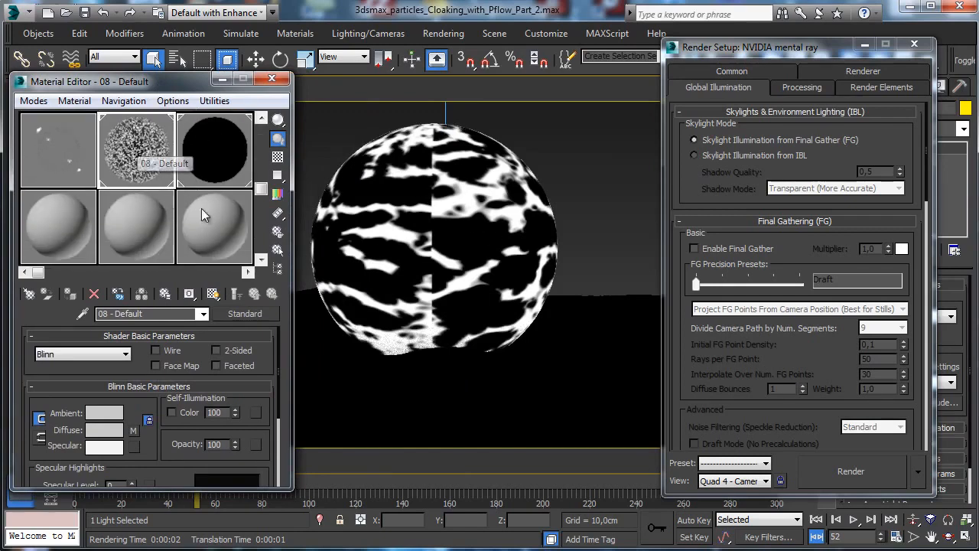
pyautogui.moveTo(160, 88); pyautogui.dragTo(201, 41)
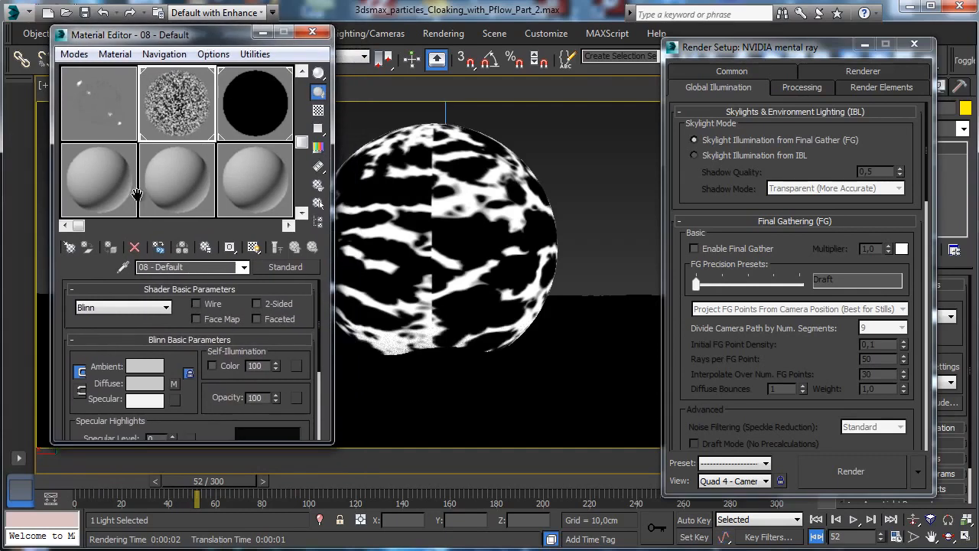
pyautogui.scroll(1, 130, 143)
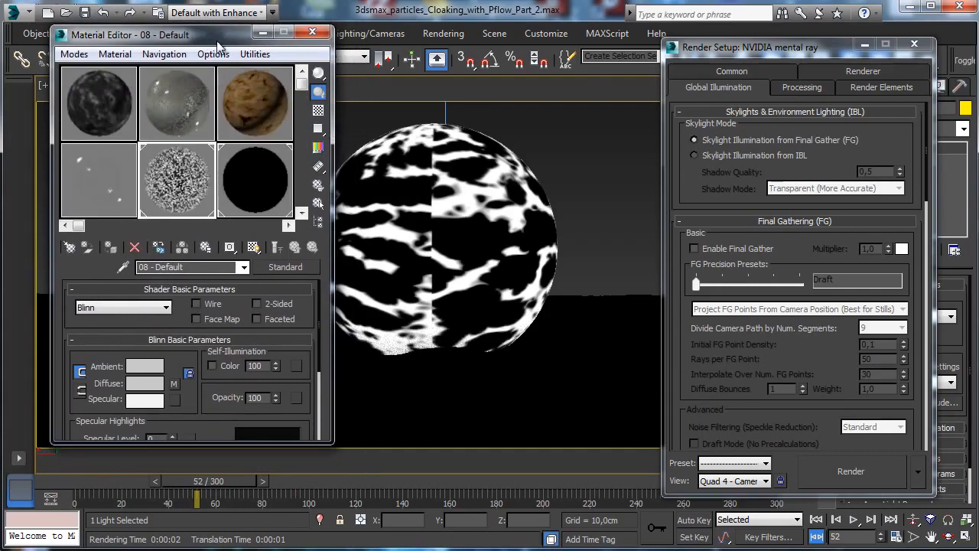
pyautogui.moveTo(214, 35); pyautogui.dragTo(765, 76)
# Step: Reopen the State Sets manager, activate Glass FX and add a new state named Metal FX
pyautogui.click(493, 34)
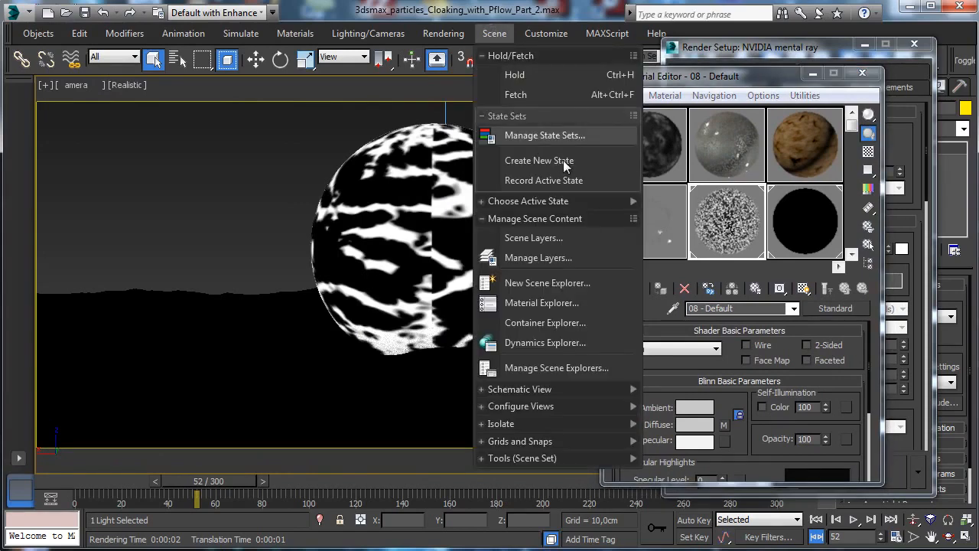
pyautogui.click(555, 134)
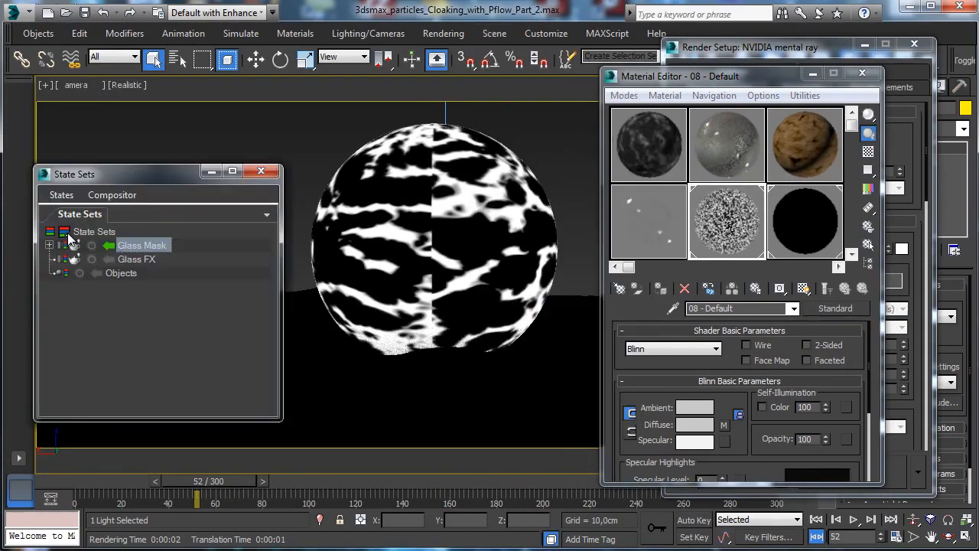
pyautogui.click(109, 263)
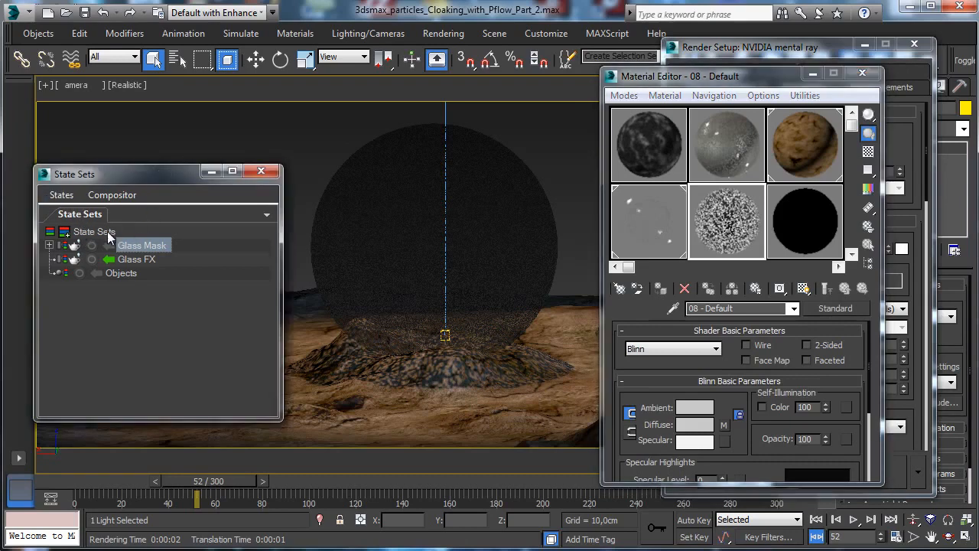
pyautogui.click(65, 231)
pyautogui.doubleClick(133, 245)
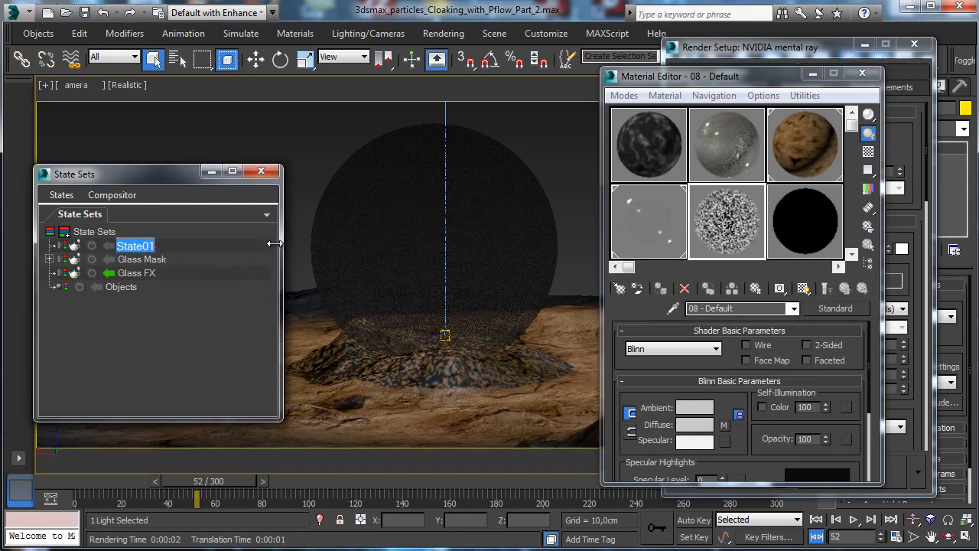
pyautogui.write('Metal FX')
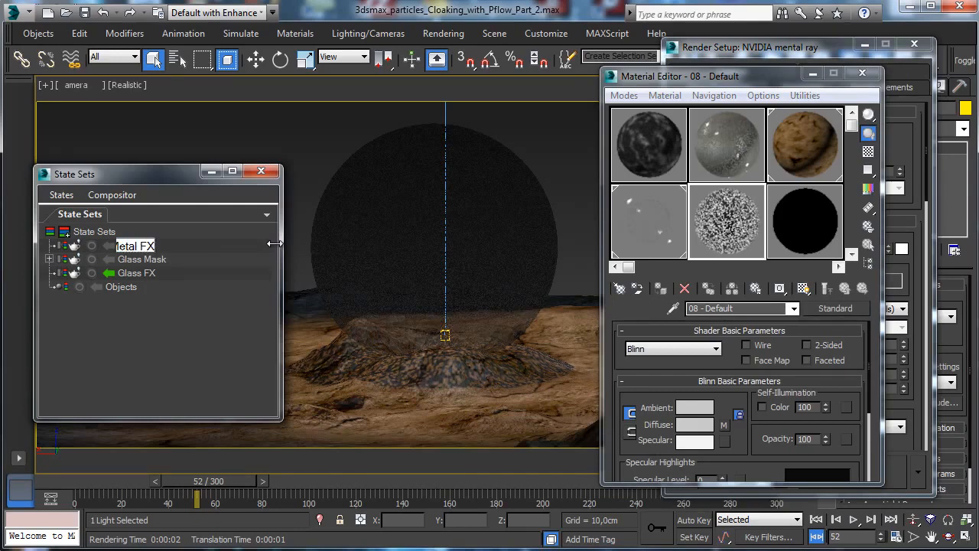
pyautogui.press('Return')
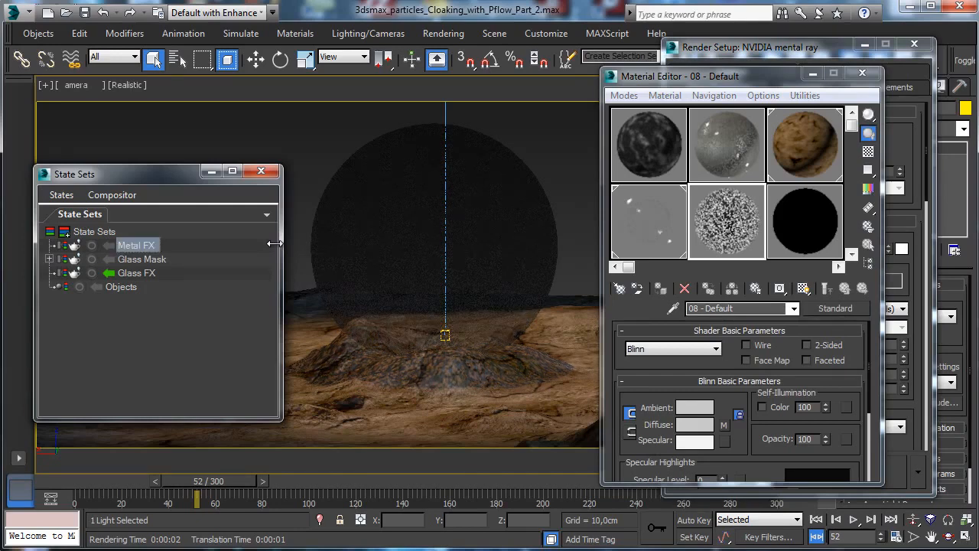
# Step: Start recording the Metal FX state and assign the Metal sphere material to Robot_Sphere
pyautogui.click(109, 248)
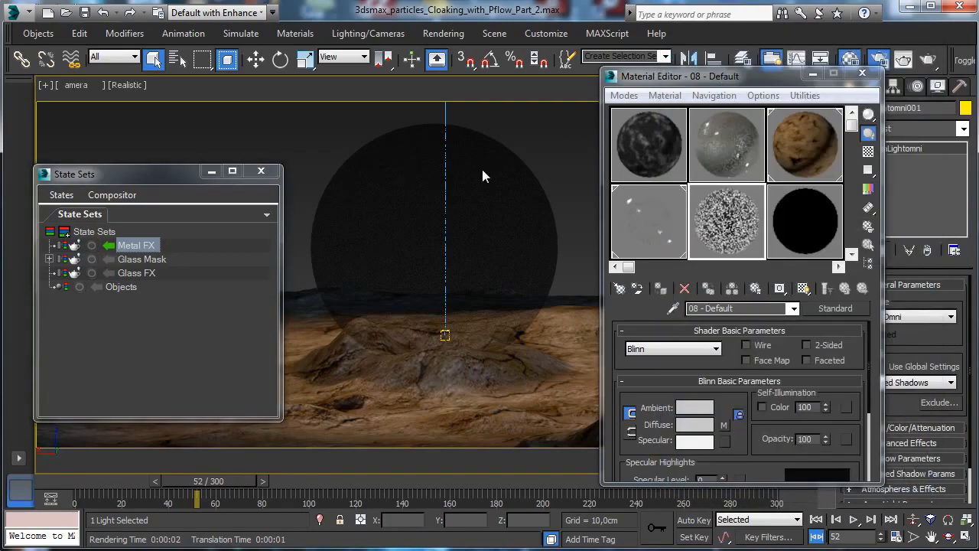
pyautogui.click(485, 170)
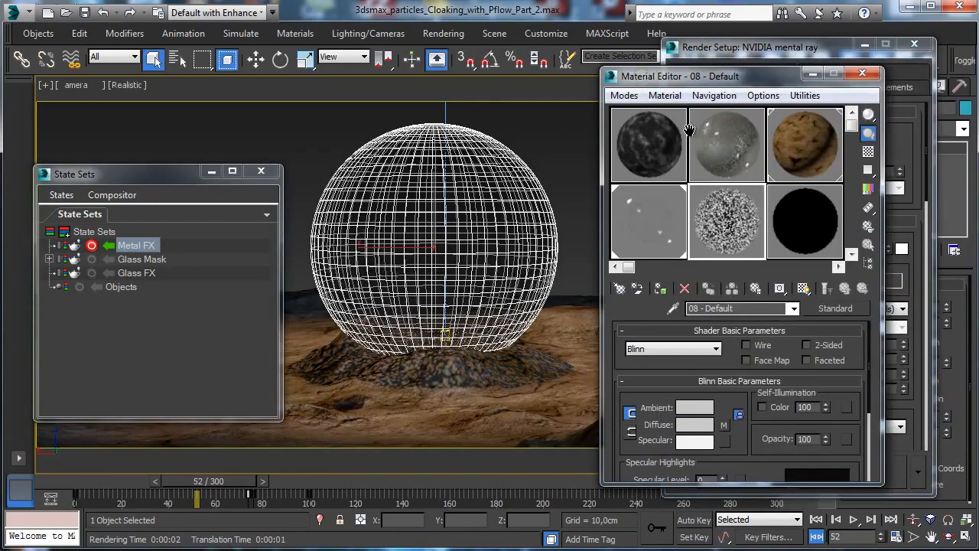
pyautogui.click(713, 139)
pyautogui.click(661, 289)
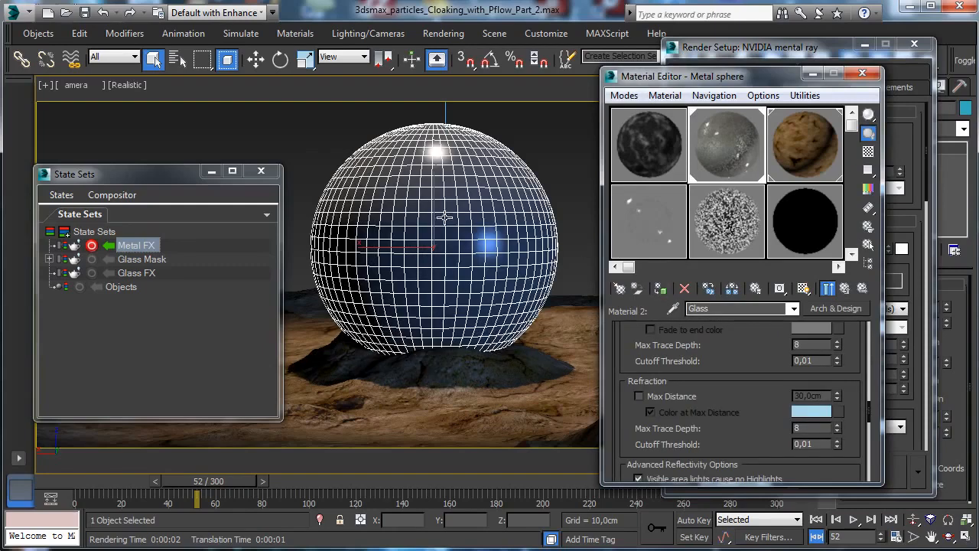
# Step: Go to frame 0 and switch from the single camera view to the four-viewport layout
pyautogui.click(60, 481)
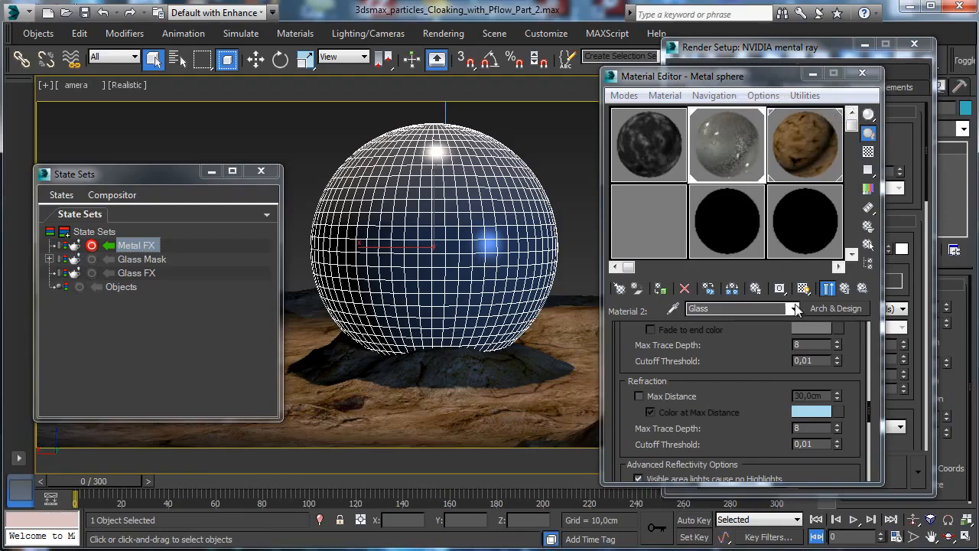
pyautogui.moveTo(120, 182); pyautogui.dragTo(978, 113)
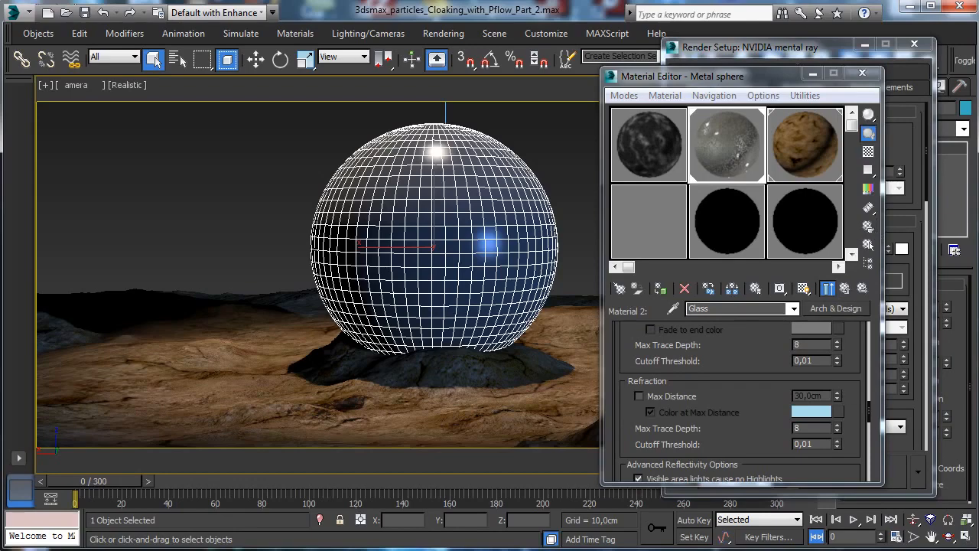
pyautogui.click(969, 538)
pyautogui.moveTo(978, 123); pyautogui.dragTo(242, 143)
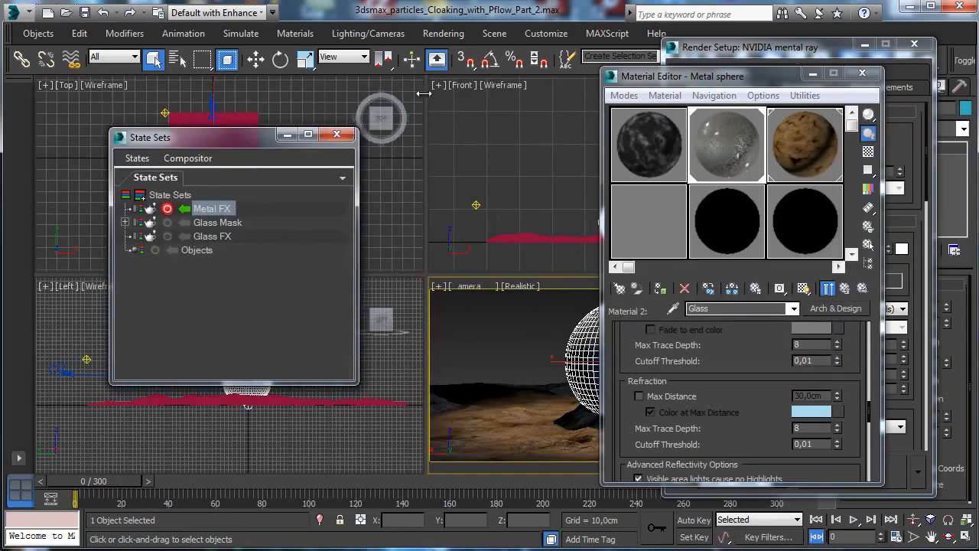
# Step: Close and reopen the State Sets manager, placing it over the Top and Left viewports
pyautogui.click(336, 135)
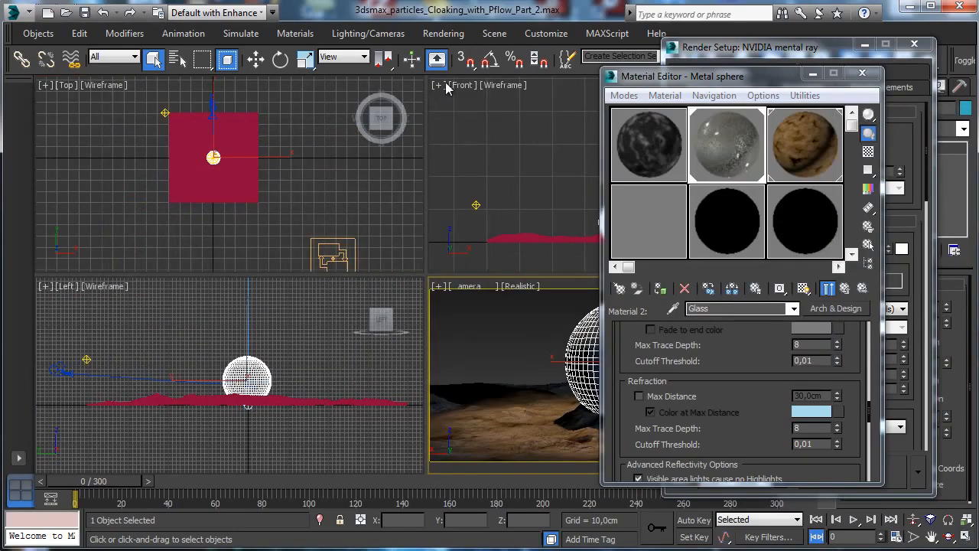
pyautogui.click(443, 33)
pyautogui.moveTo(494, 33)
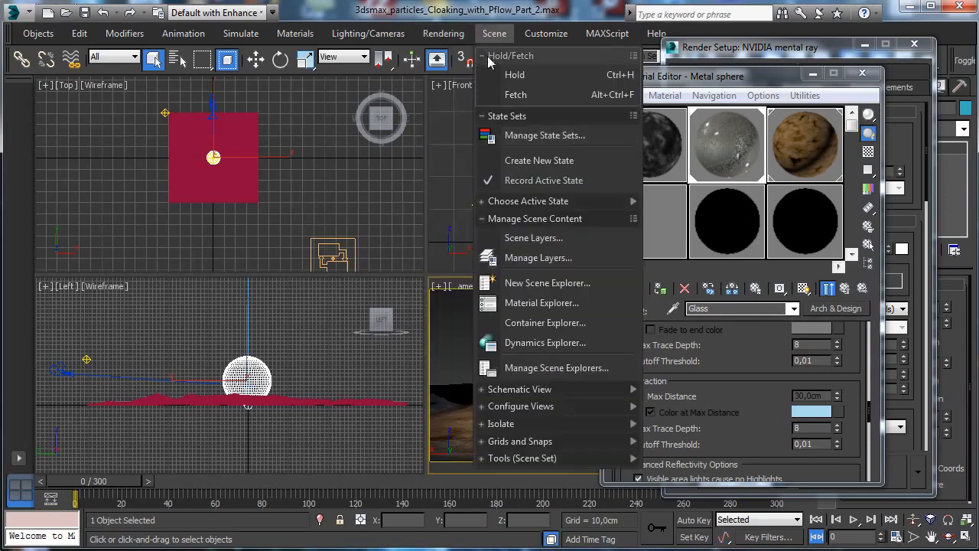
pyautogui.click(541, 134)
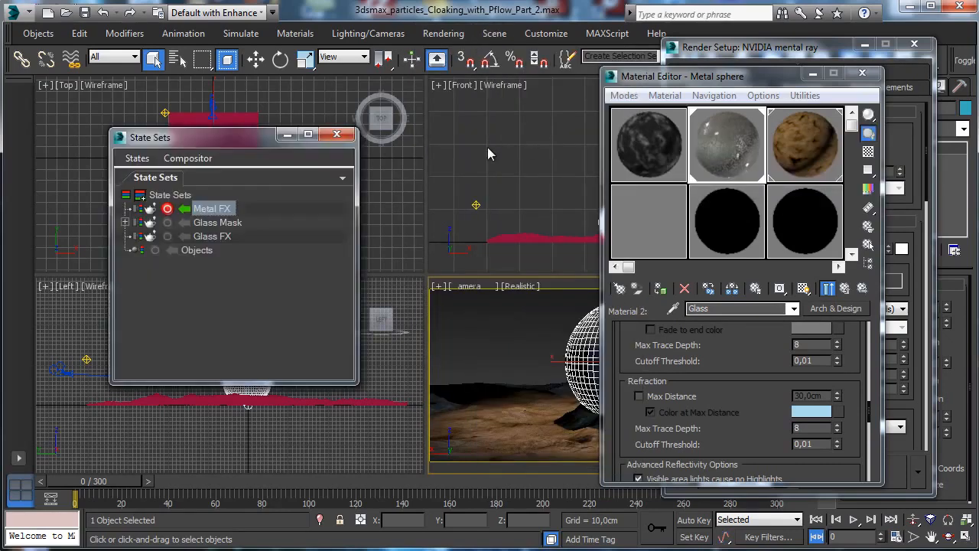
pyautogui.moveTo(214, 146); pyautogui.dragTo(146, 166)
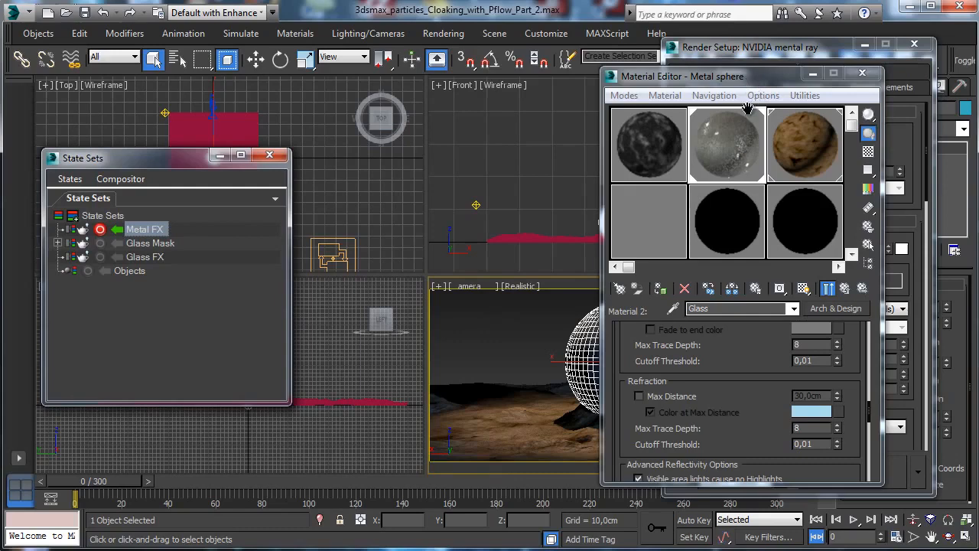
# Step: Close the Render Setup window and open the Noise map used as the Metal sphere blend material's mask
pyautogui.scroll(-10, 754, 354)
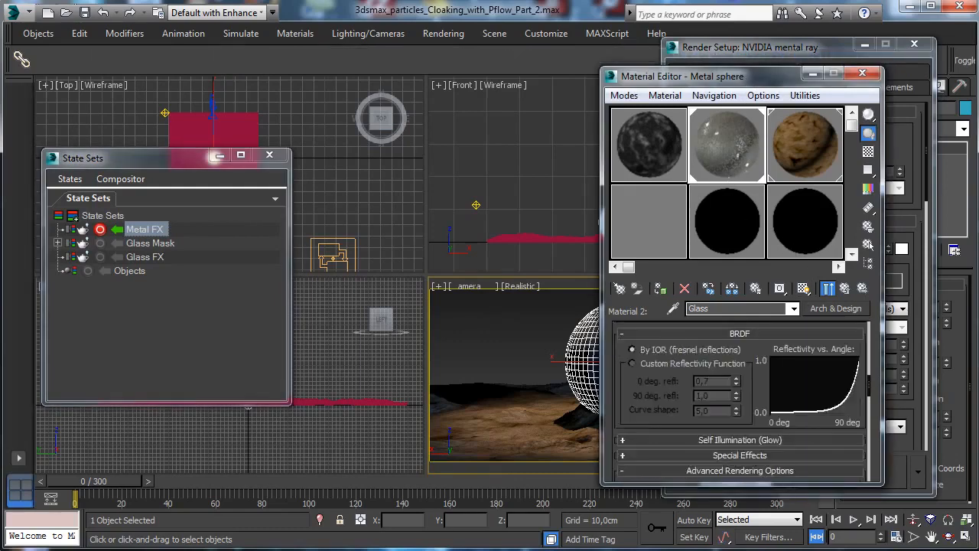
pyautogui.scroll(2, 749, 337)
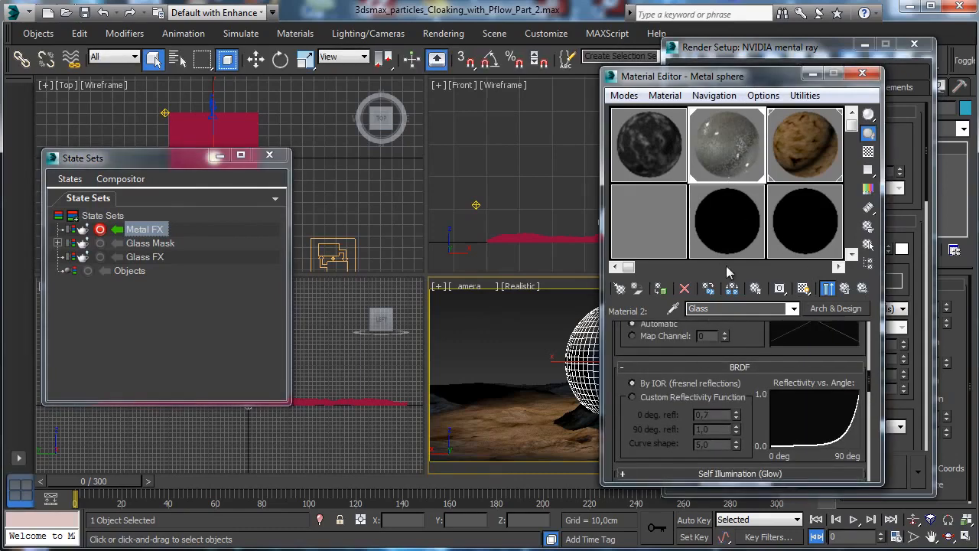
pyautogui.click(851, 289)
pyautogui.click(912, 45)
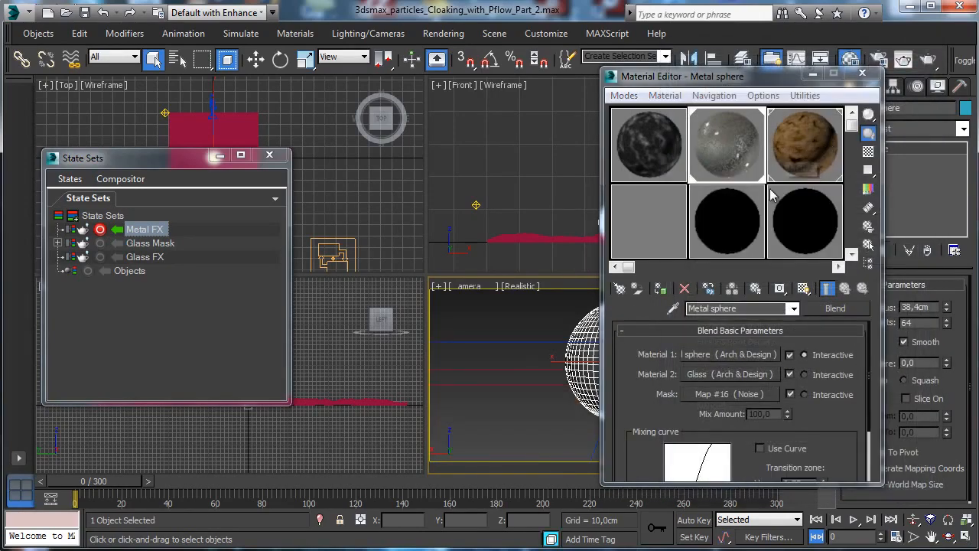
pyautogui.click(730, 394)
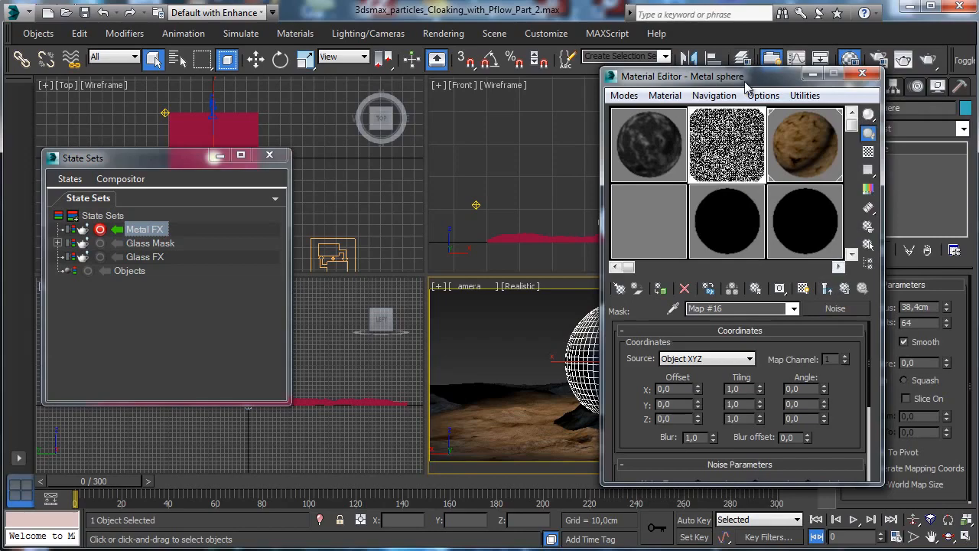
# Step: Set the mask's Noise Threshold to High 0,005 and Low 0,0 at frame 0, with the Material Editor moved and enlarged
pyautogui.moveTo(739, 79); pyautogui.dragTo(847, 38)
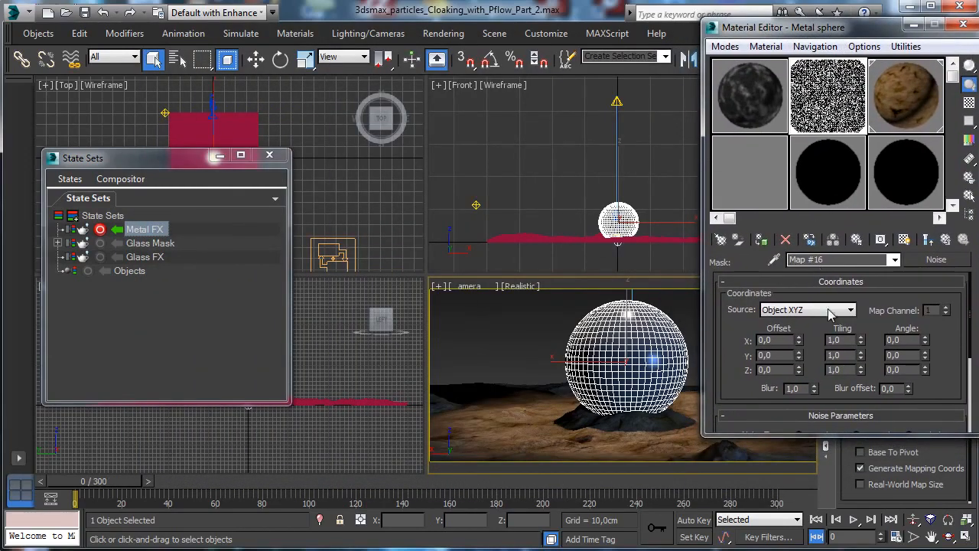
pyautogui.moveTo(826, 437); pyautogui.dragTo(775, 485)
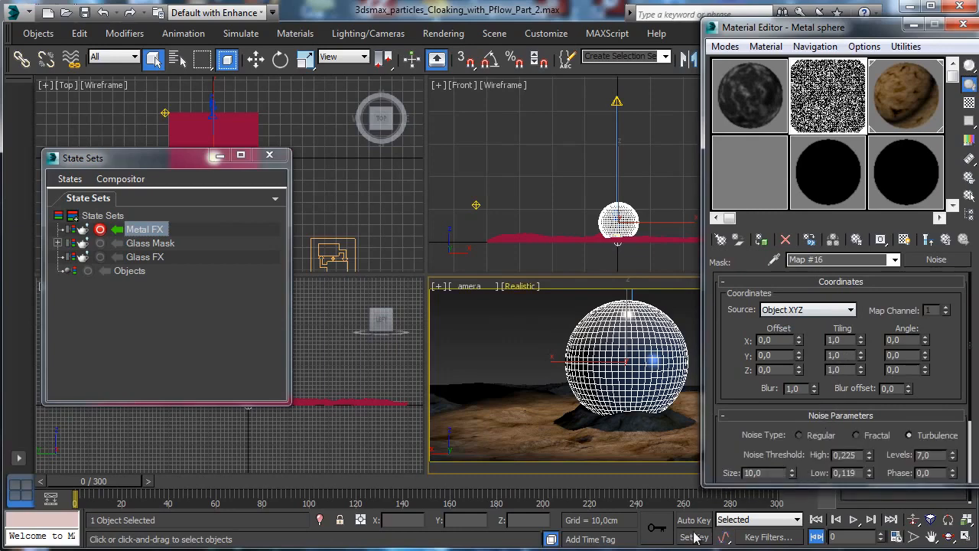
pyautogui.moveTo(948, 392); pyautogui.dragTo(941, 281)
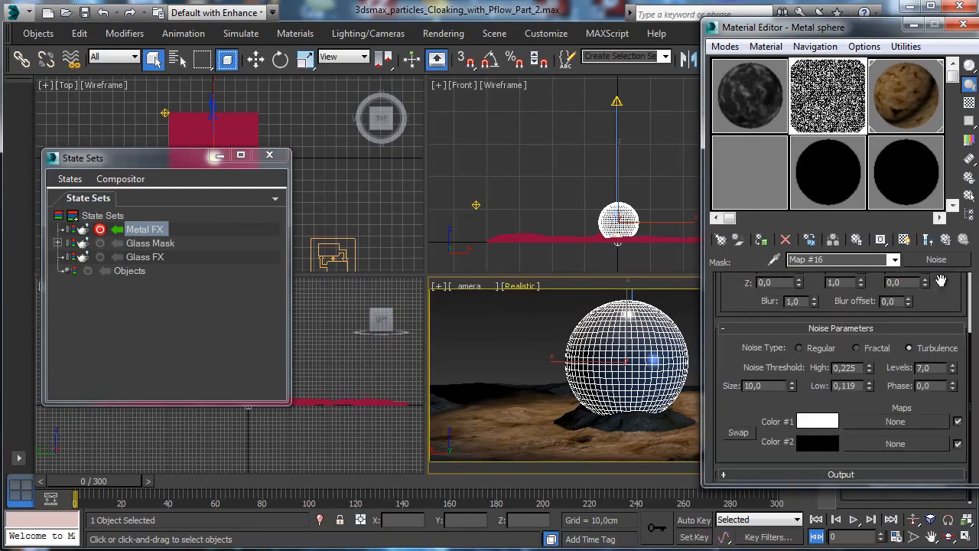
pyautogui.rightClick(869, 385)
pyautogui.rightClick(869, 368)
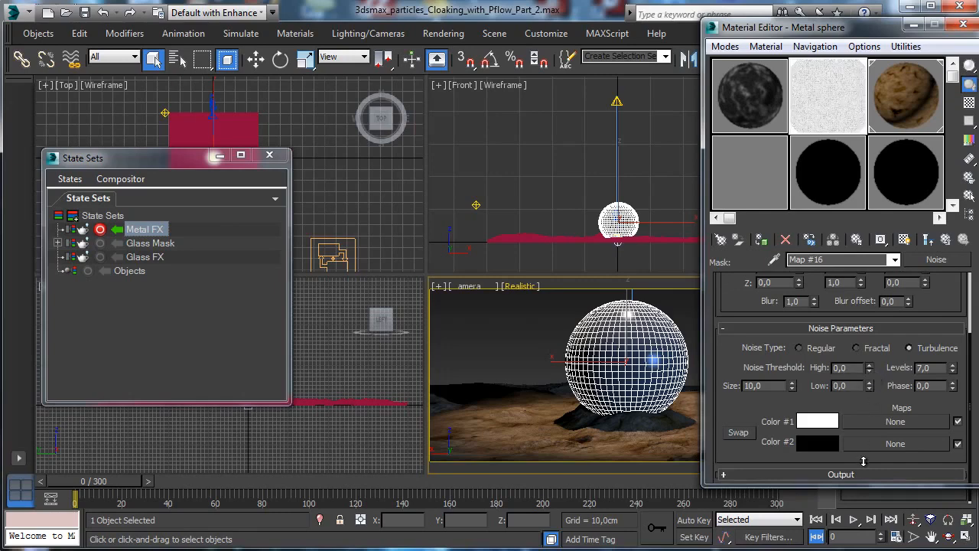
pyautogui.click(869, 364)
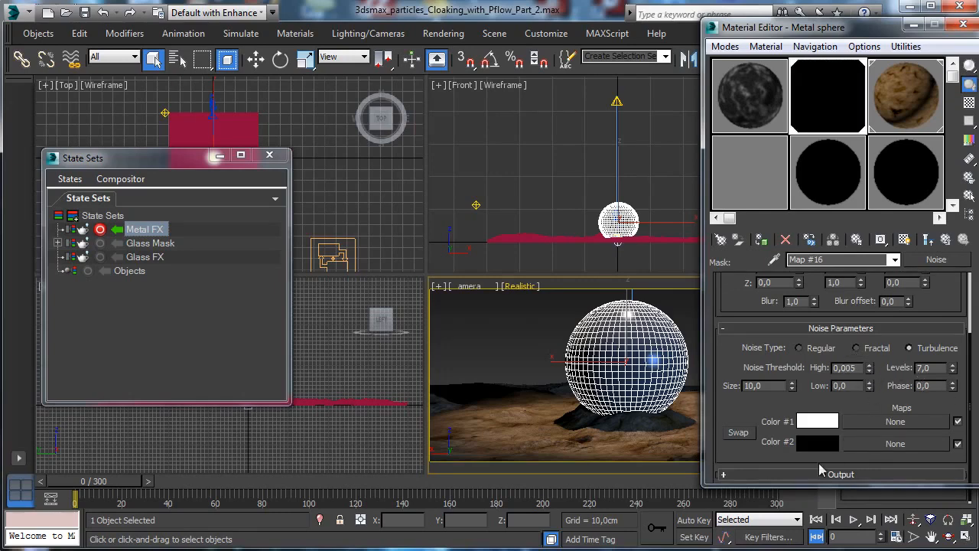
# Step: With Auto Key on, keyframe the Noise Threshold at frame 100 to High 1,0 and Low 0,995, and return to the Metal sphere blend material
pyautogui.click(693, 520)
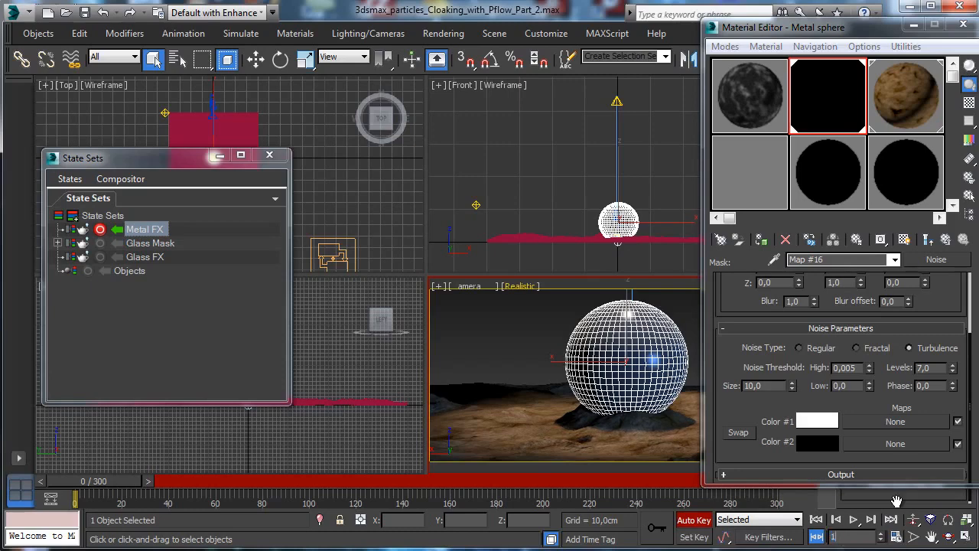
pyautogui.write('100')
pyautogui.press('Return')
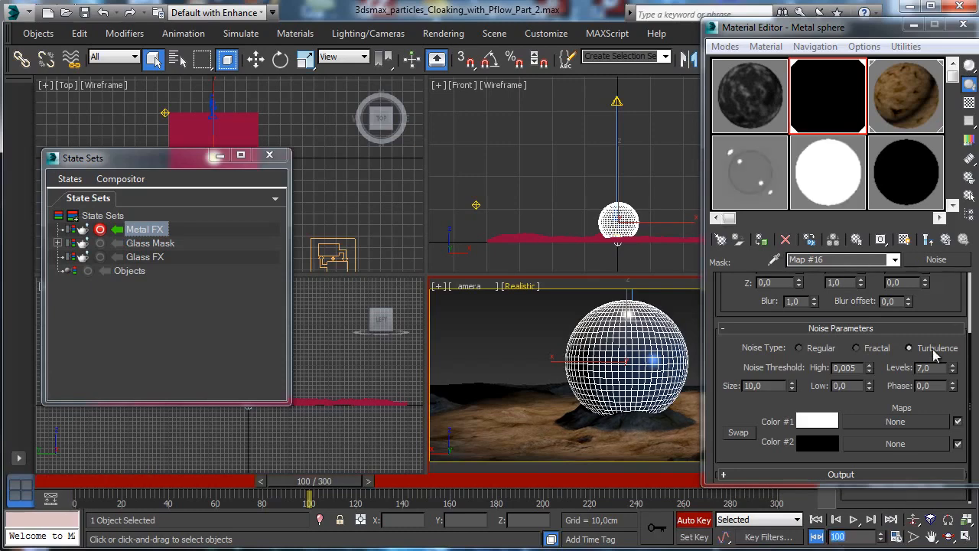
pyautogui.moveTo(870, 367); pyautogui.dragTo(879, 346)
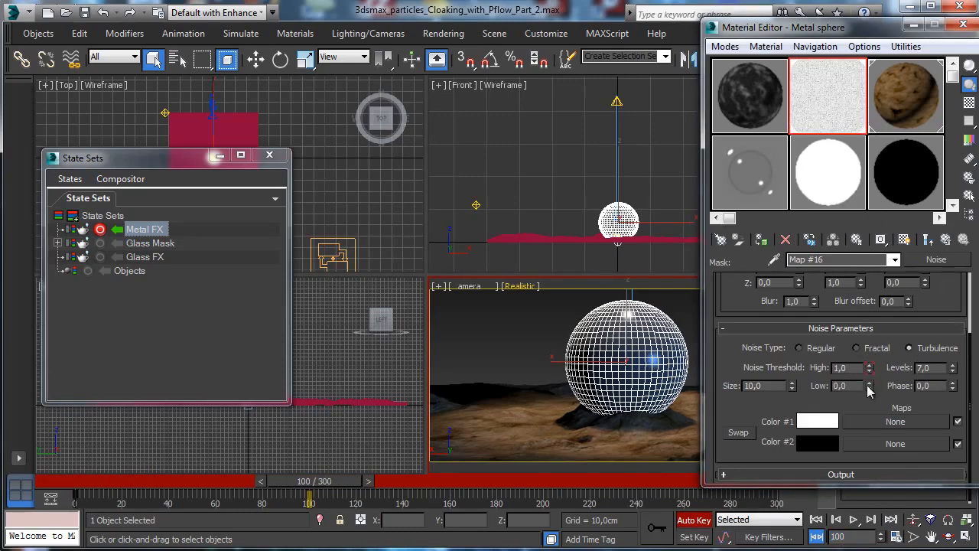
pyautogui.moveTo(869, 387); pyautogui.dragTo(870, 392)
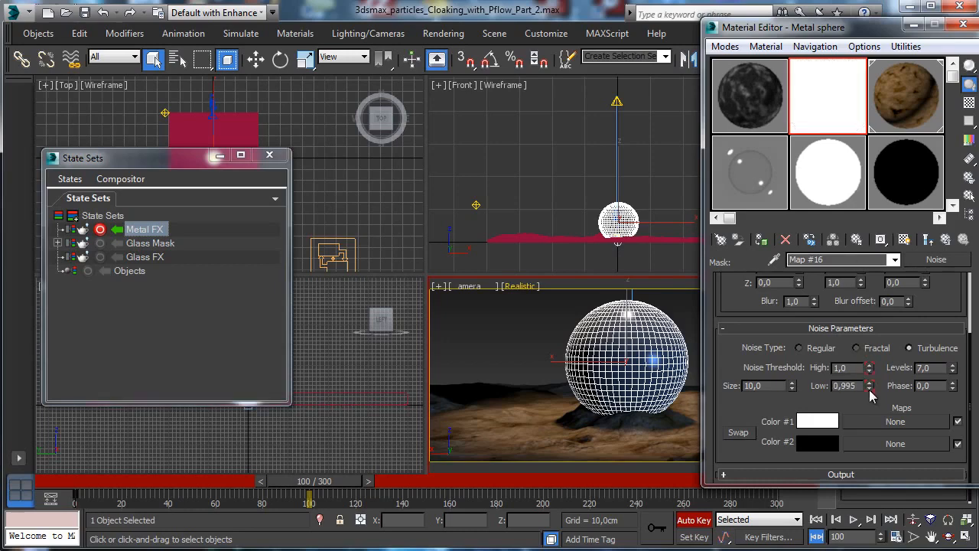
pyautogui.click(928, 240)
pyautogui.moveTo(841, 32); pyautogui.dragTo(798, 22)
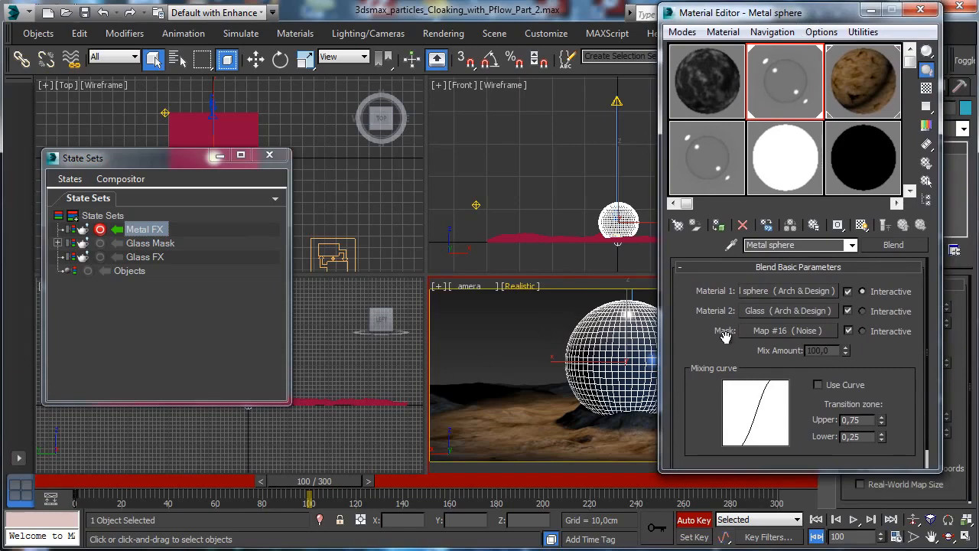
pyautogui.click(692, 520)
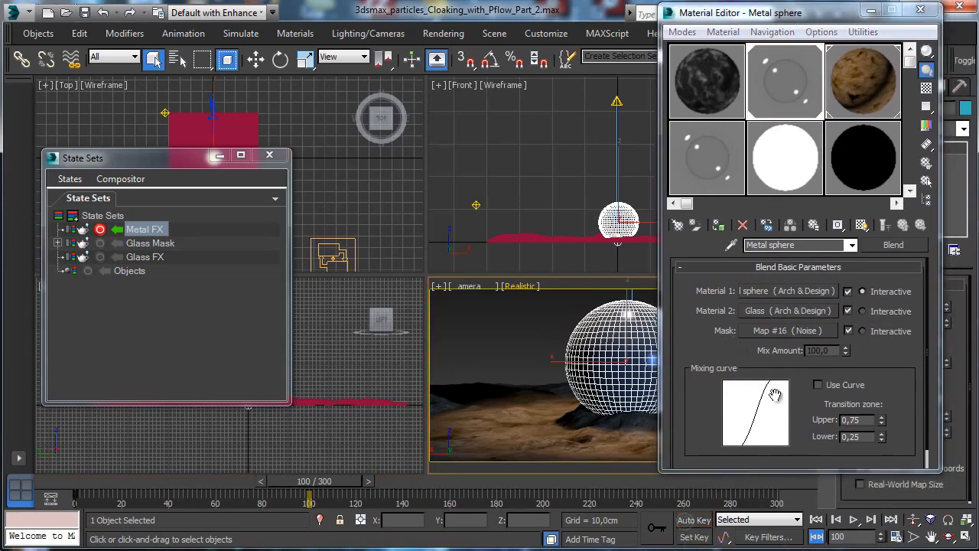
# Step: Swap Material 1 and Material 2 in the Metal sphere blend and scrub the timeline back to frame 0
pyautogui.moveTo(773, 318); pyautogui.dragTo(774, 312)
pyautogui.click(766, 287)
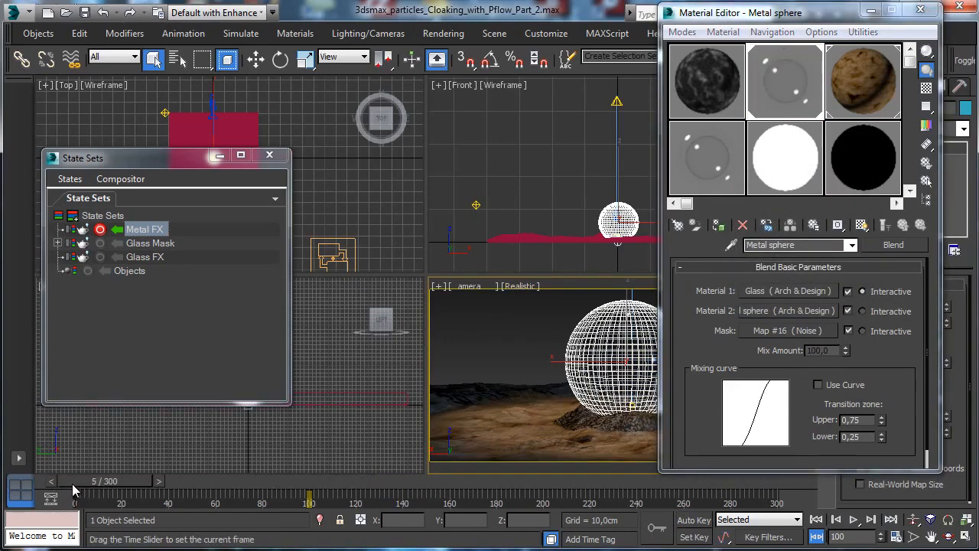
pyautogui.moveTo(72, 483)
pyautogui.mouseDown()
pyautogui.moveTo(158, 489)
pyautogui.moveTo(57, 490)
pyautogui.mouseUp()
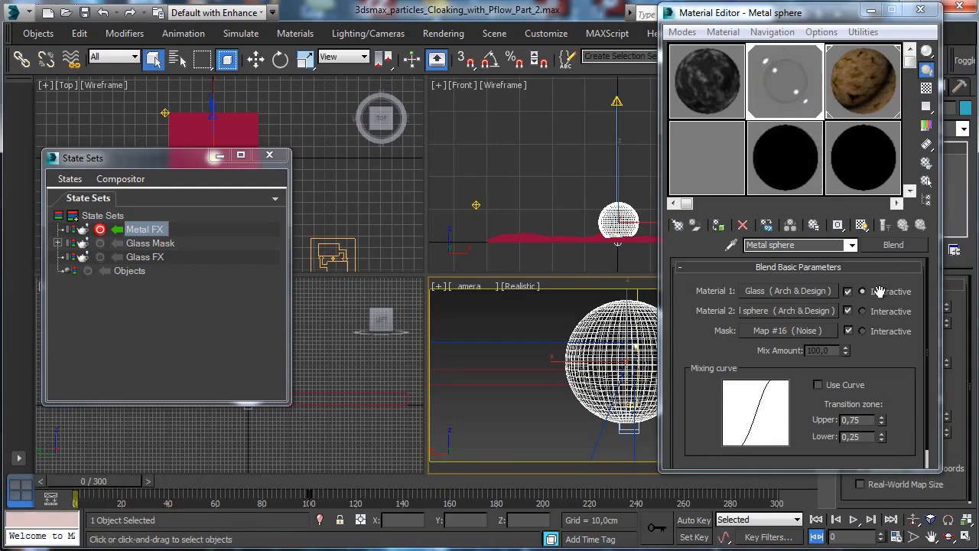
# Step: Keyframe the mask Noise map's Phase to 1,0 at frame 100 with Auto Key, and scrub the animation from frame 0
pyautogui.click(826, 330)
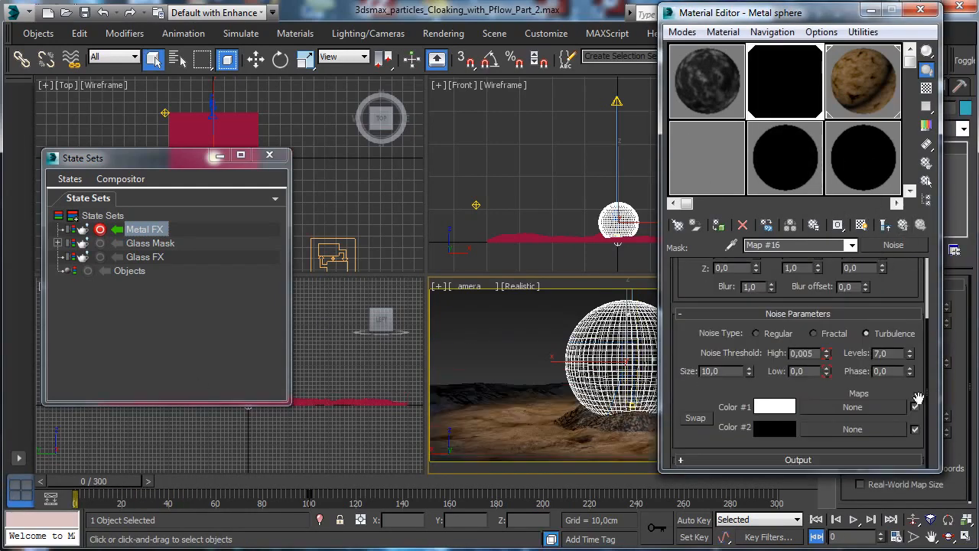
pyautogui.press('n')
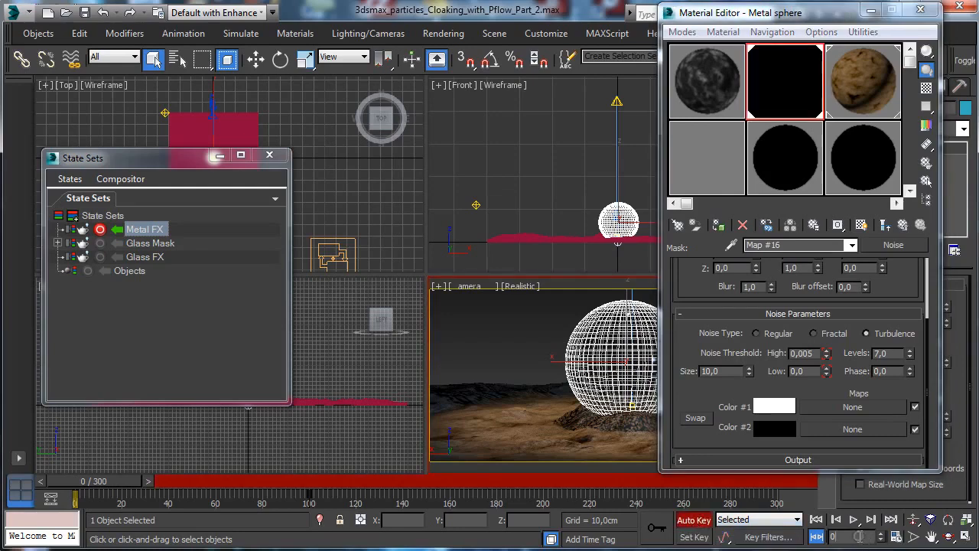
pyautogui.doubleClick(860, 536)
pyautogui.write('100')
pyautogui.press('Return')
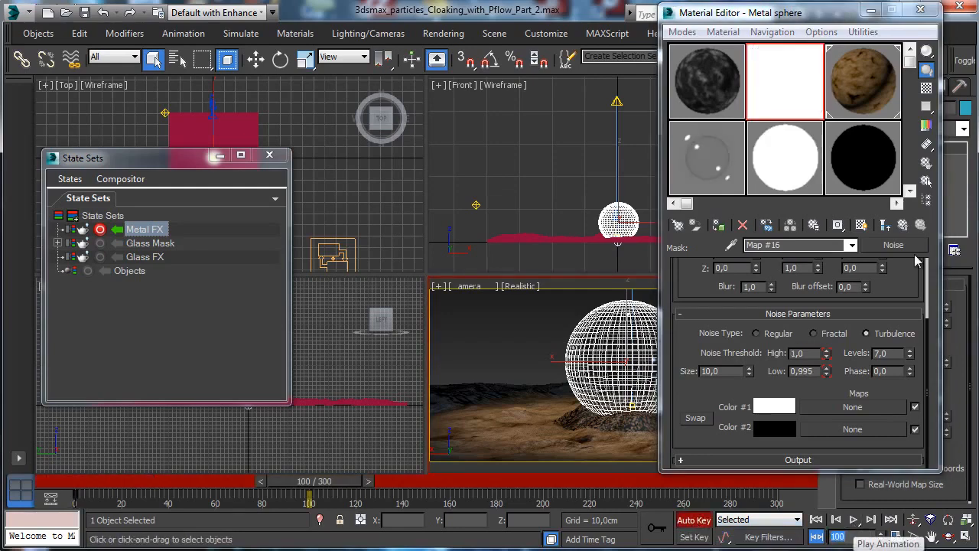
pyautogui.click(895, 370)
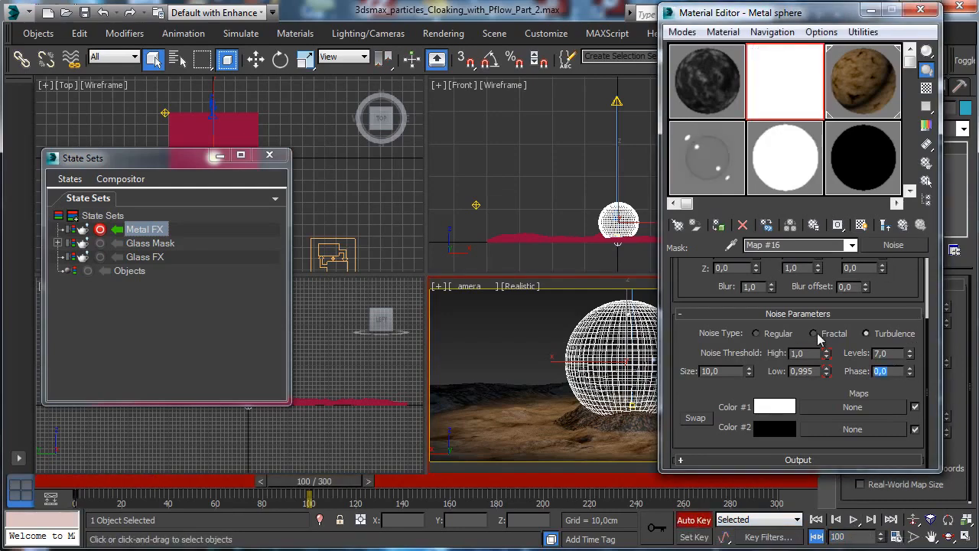
pyautogui.write('1')
pyautogui.press('Return')
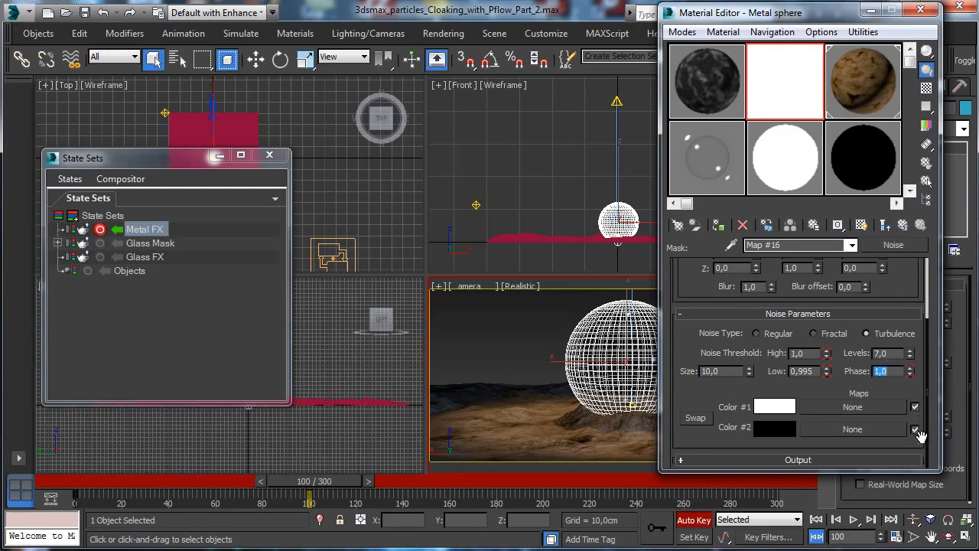
pyautogui.click(696, 522)
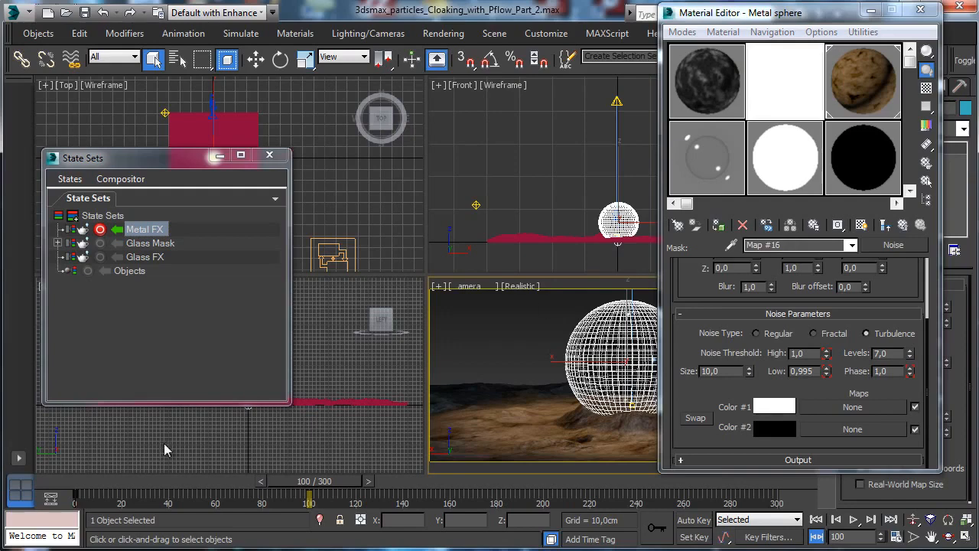
pyautogui.click(81, 479)
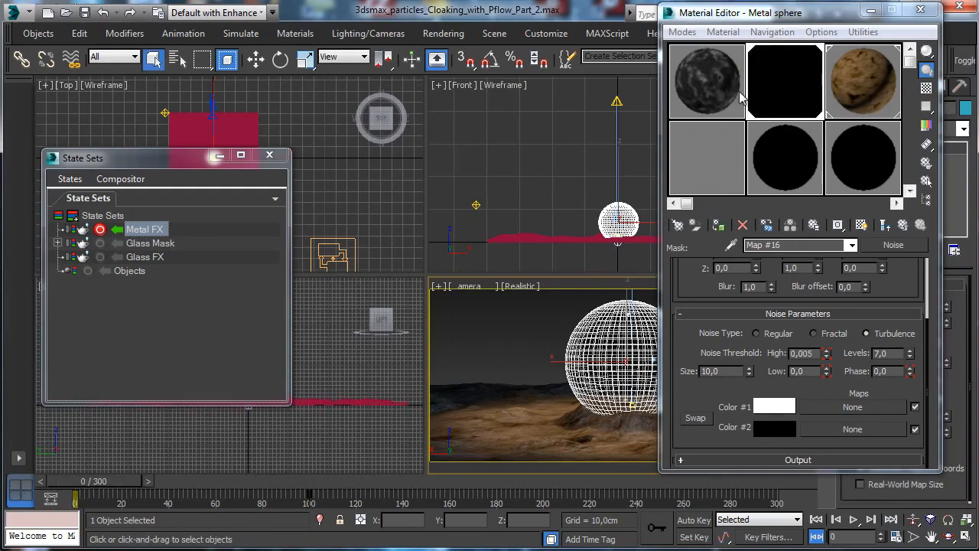
pyautogui.moveTo(115, 488); pyautogui.dragTo(0, 497)
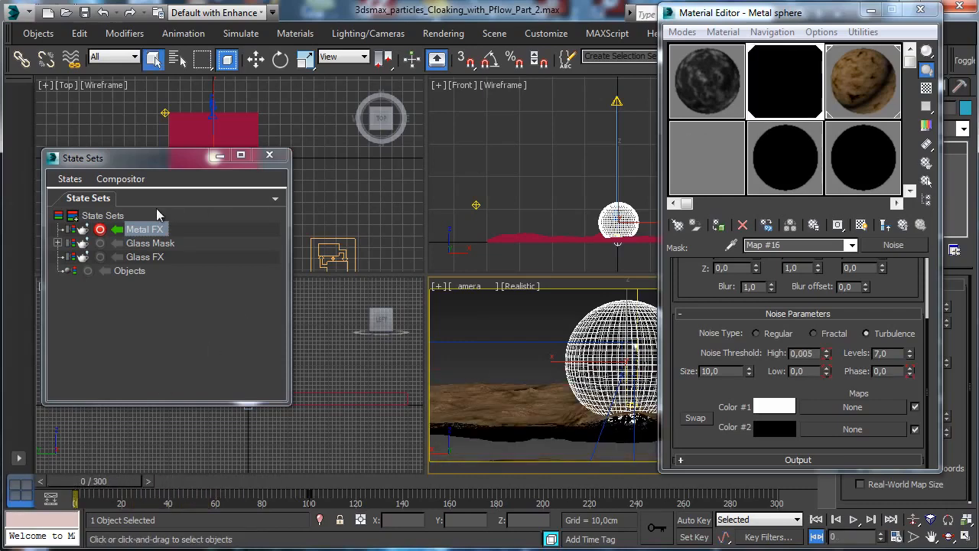
# Step: Stop recording the Metal FX state, activate Glass FX and switch back to Metal FX
pyautogui.click(101, 230)
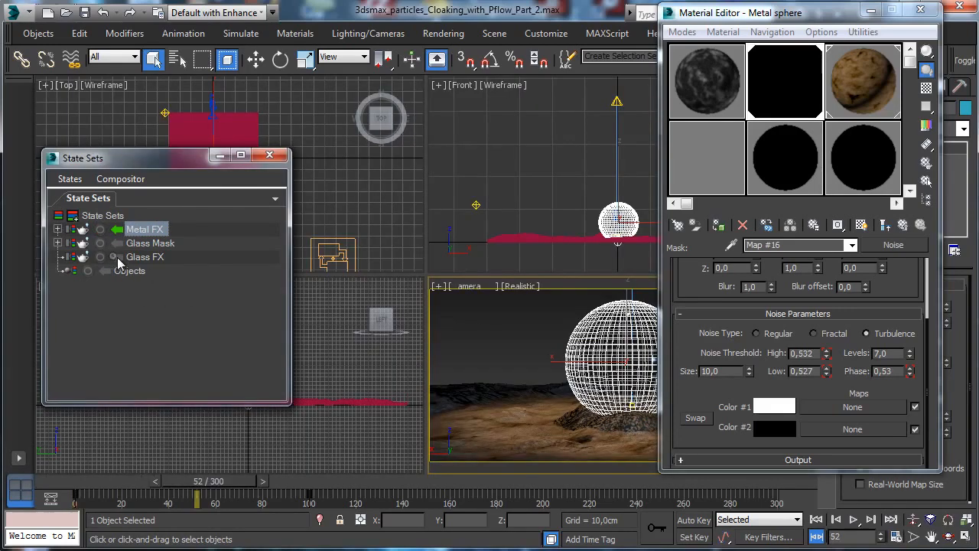
pyautogui.click(117, 257)
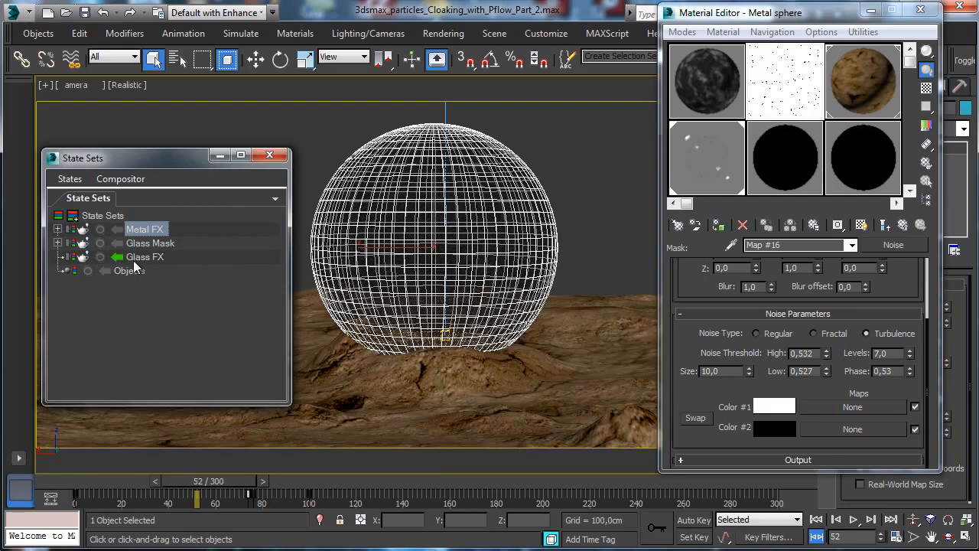
pyautogui.click(116, 245)
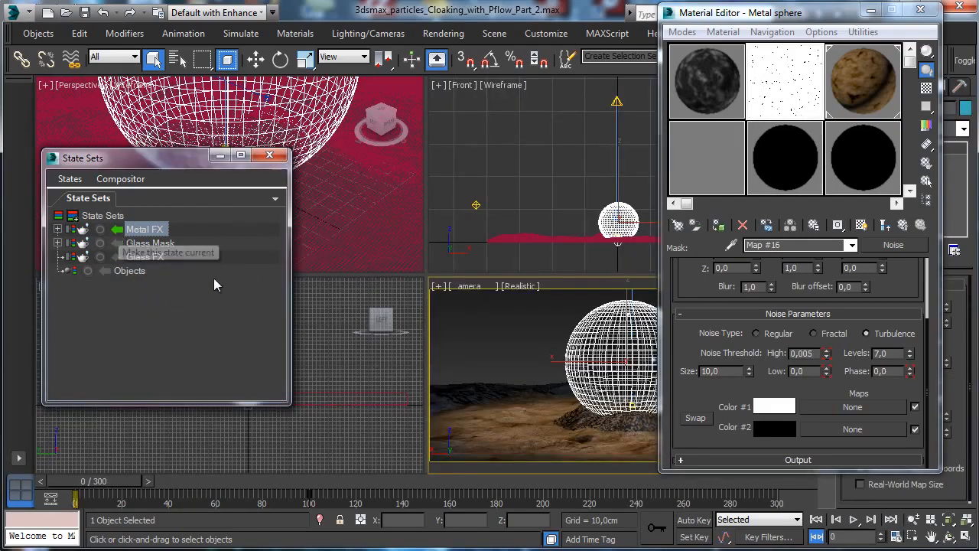
# Step: Save the scene and close the Material Editor
pyautogui.click(84, 15)
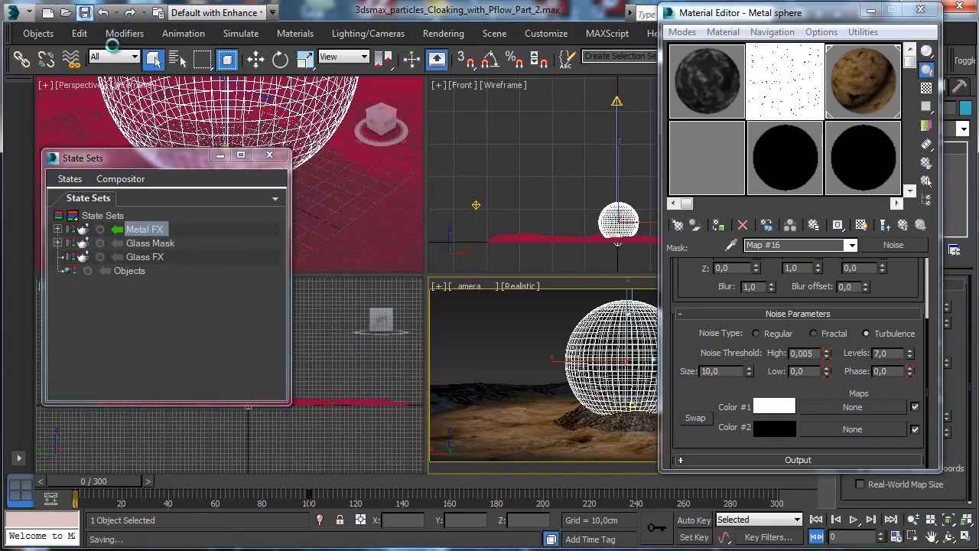
pyautogui.click(920, 12)
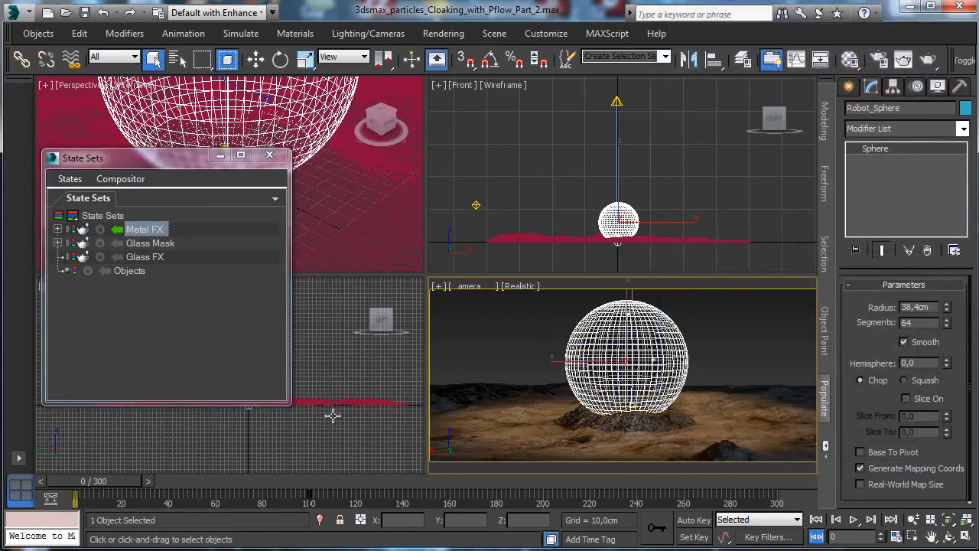
# Step: Test-render the camera view at frame 43 with Metal FX current, and dismiss the rendered image
pyautogui.moveTo(116, 487); pyautogui.dragTo(212, 487)
pyautogui.click(904, 60)
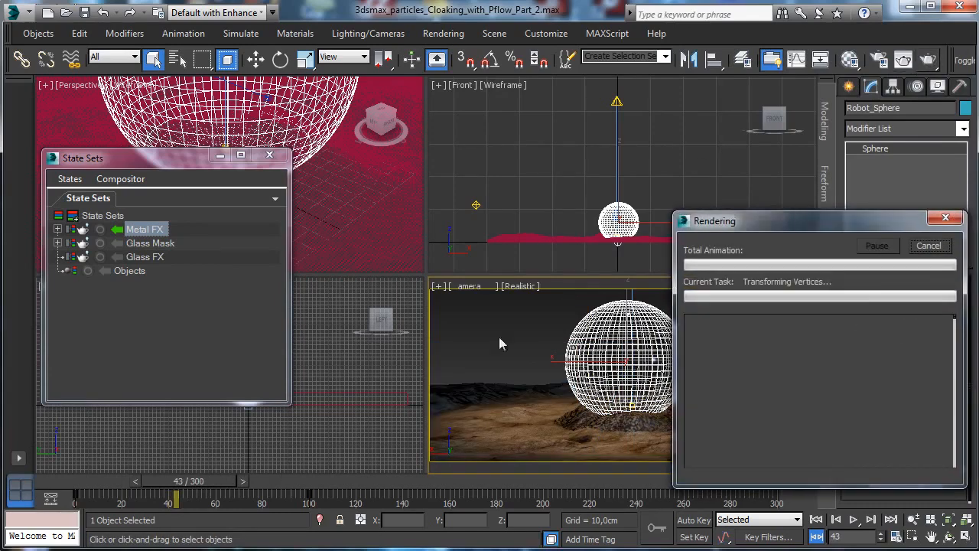
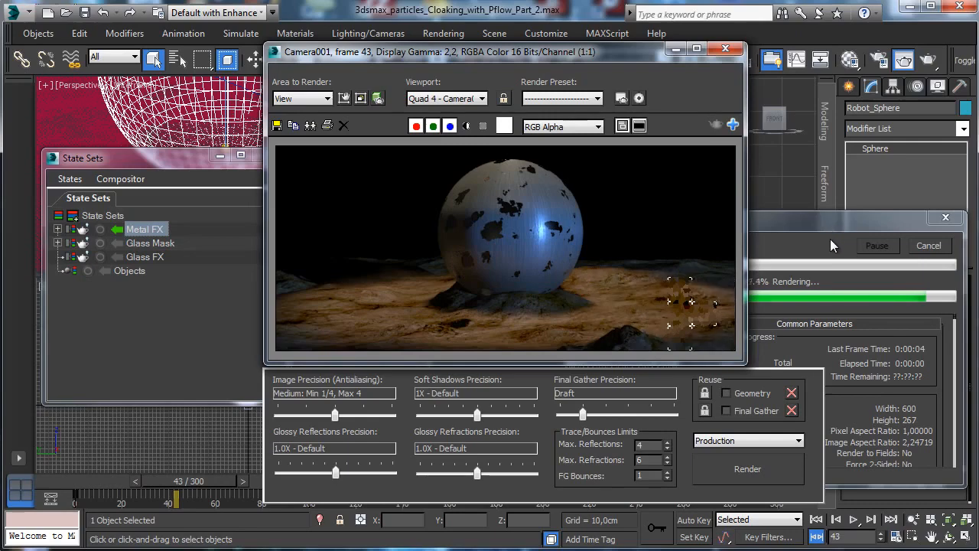
pyautogui.click(676, 52)
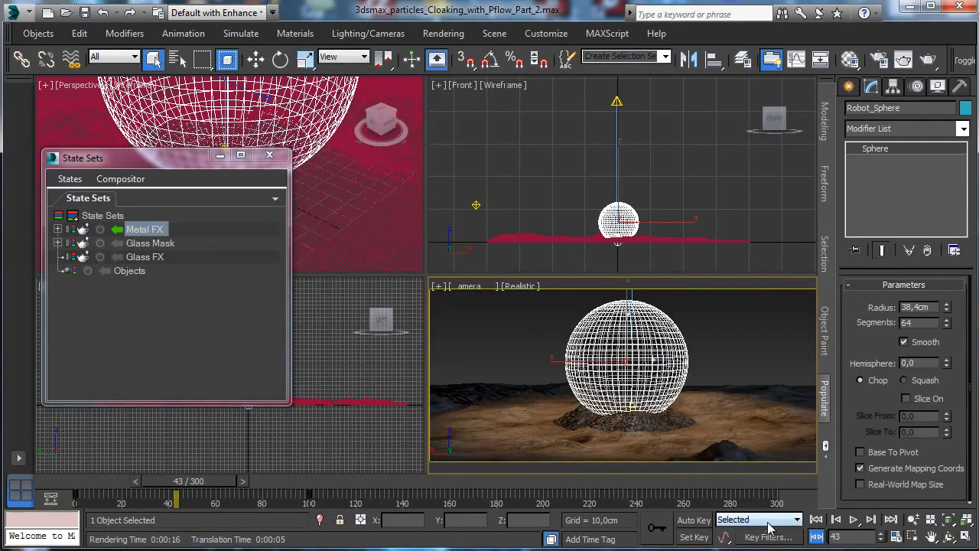
# Step: With Metal FX recording, open the mini curve editor at frame 0 and display the Phase curve of Metal sphere's mask Noise map
pyautogui.click(50, 498)
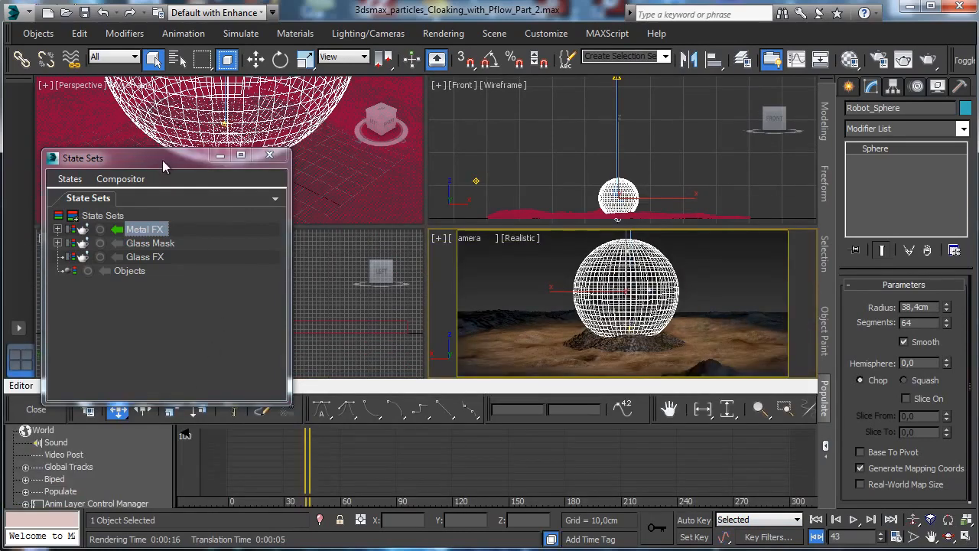
pyautogui.moveTo(172, 163); pyautogui.dragTo(167, 58)
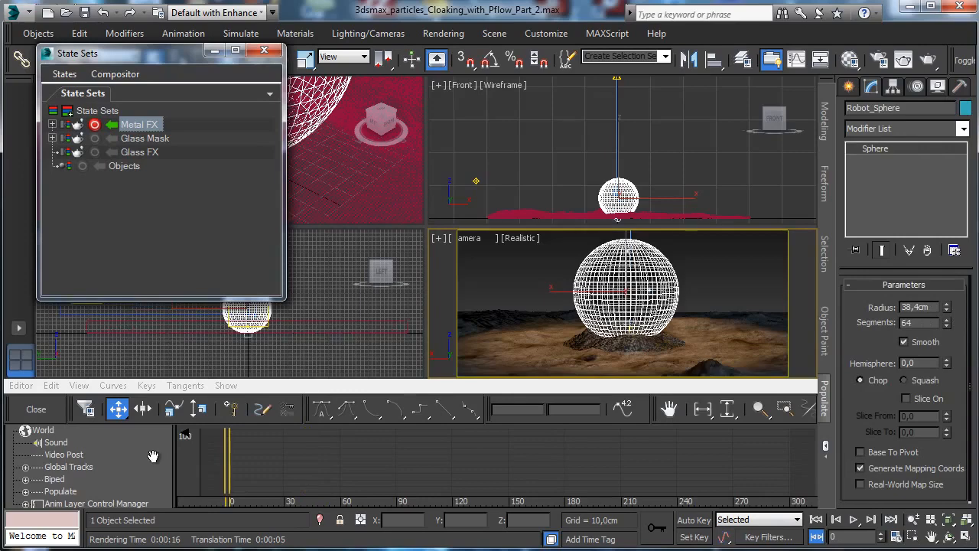
pyautogui.moveTo(153, 456)
pyautogui.mouseDown()
pyautogui.moveTo(145, 278)
pyautogui.moveTo(139, 391)
pyautogui.moveTo(135, 332)
pyautogui.mouseUp()
pyautogui.click(50, 467)
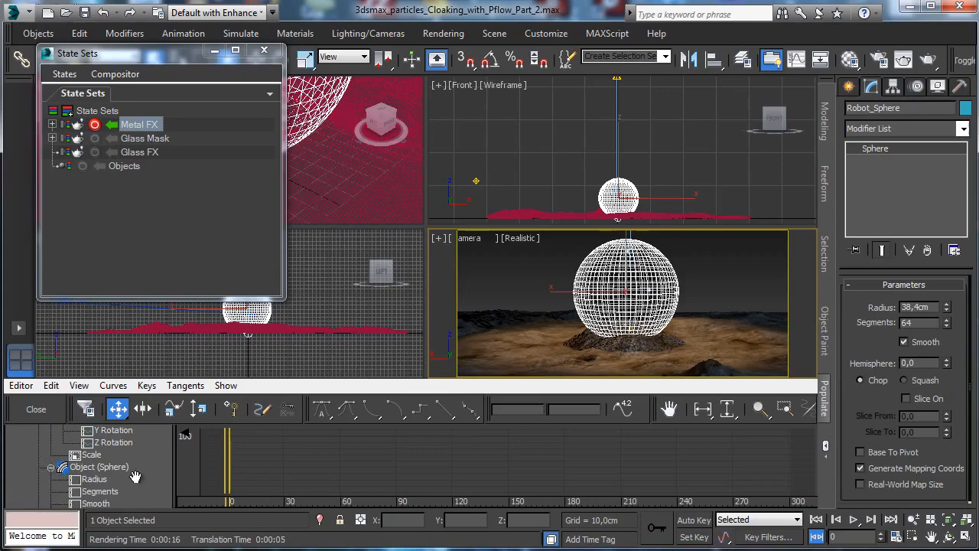
pyautogui.click(50, 468)
pyautogui.moveTo(132, 476); pyautogui.dragTo(142, 498)
pyautogui.scroll(-2, 153, 439)
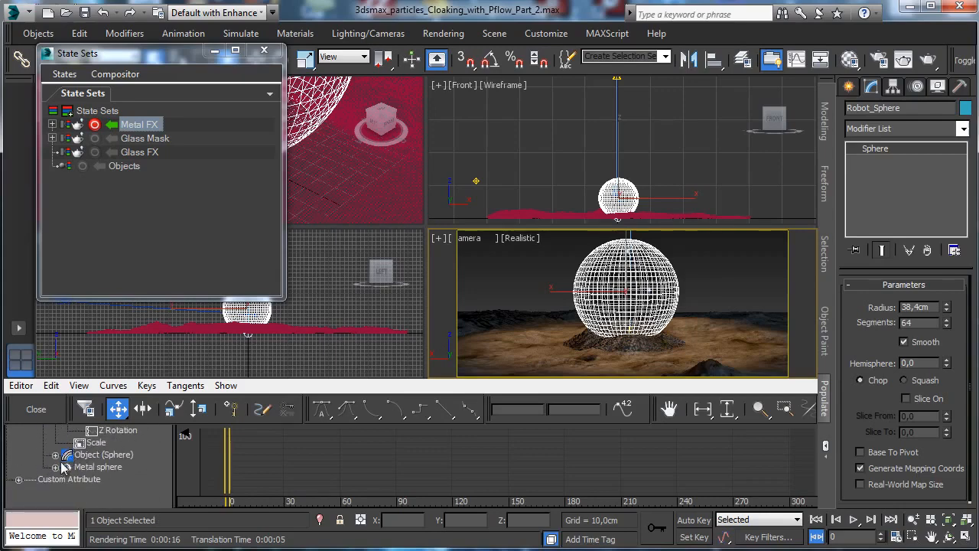
pyautogui.click(55, 466)
pyautogui.scroll(-4, 149, 469)
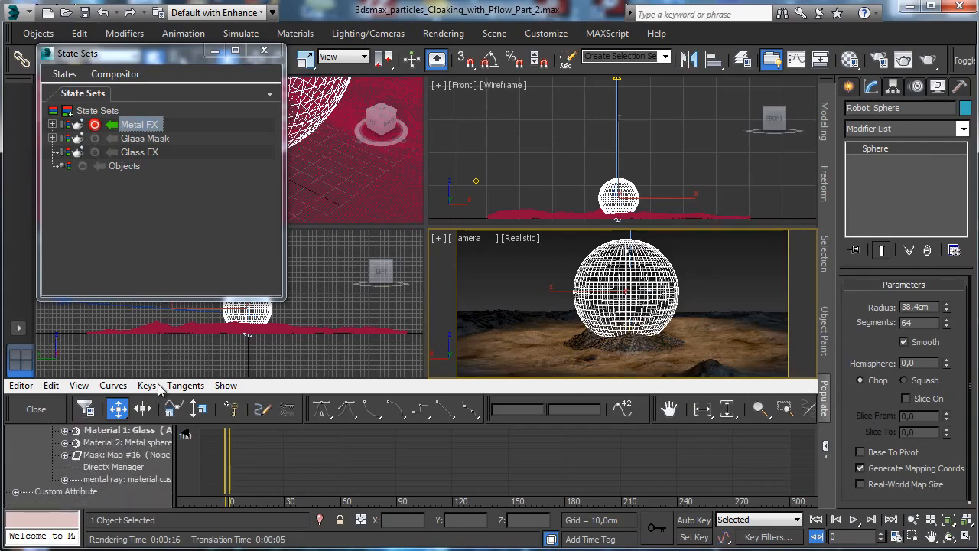
pyautogui.click(65, 454)
pyautogui.scroll(-2, 139, 453)
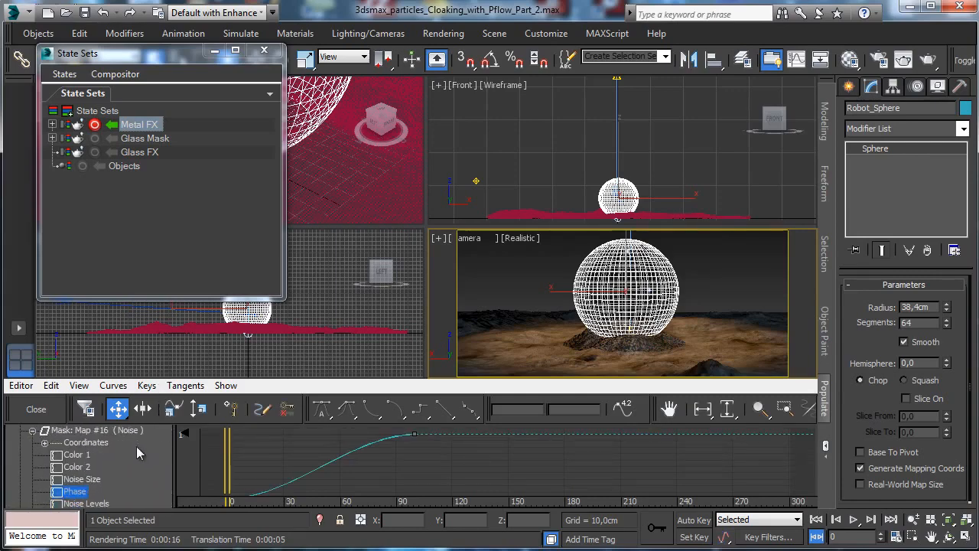
# Step: Set the Phase curve's keys at frames 0 and 100 to linear tangents
pyautogui.moveTo(280, 501); pyautogui.dragTo(282, 461)
pyautogui.moveTo(214, 486); pyautogui.dragTo(254, 507)
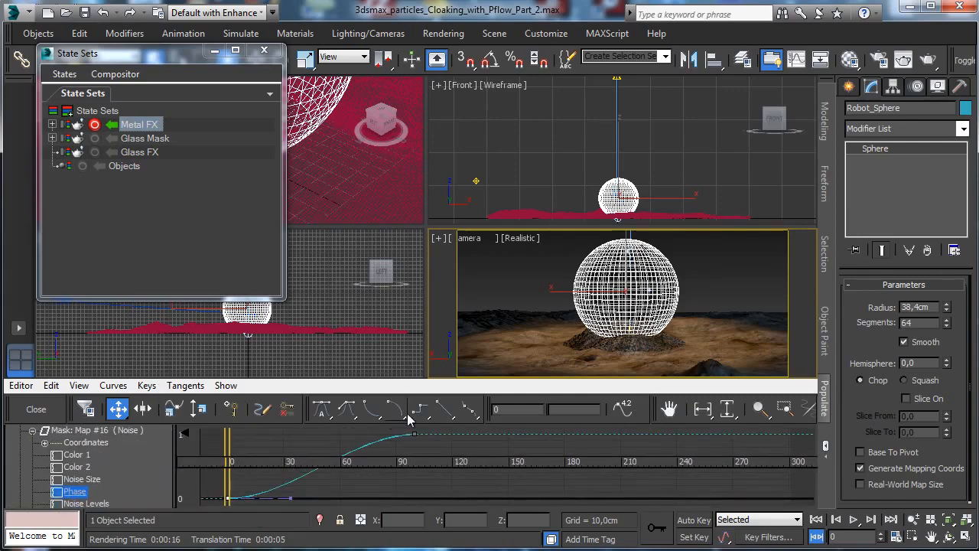
pyautogui.click(443, 411)
pyautogui.moveTo(400, 441); pyautogui.dragTo(433, 427)
pyautogui.click(441, 414)
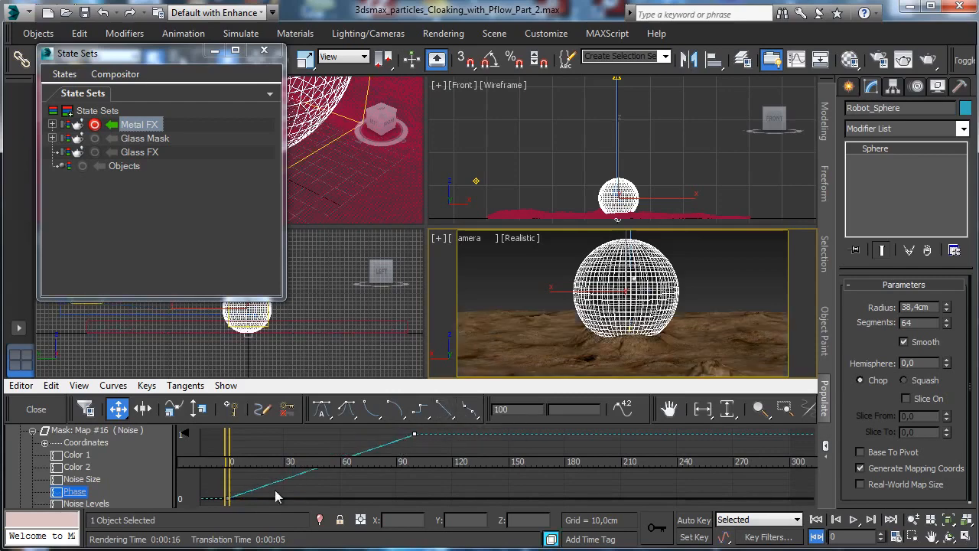
# Step: Give the High Threshold keys at frames 0 and 100 custom tangents and bend the curve to start slowly and rise steeply
pyautogui.scroll(-3, 107, 482)
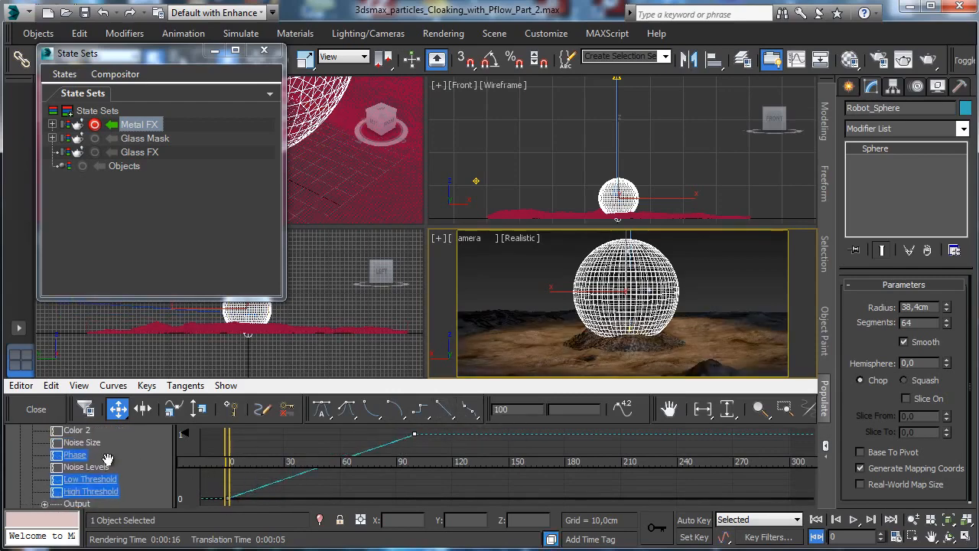
pyautogui.click(106, 481)
pyautogui.click(106, 492)
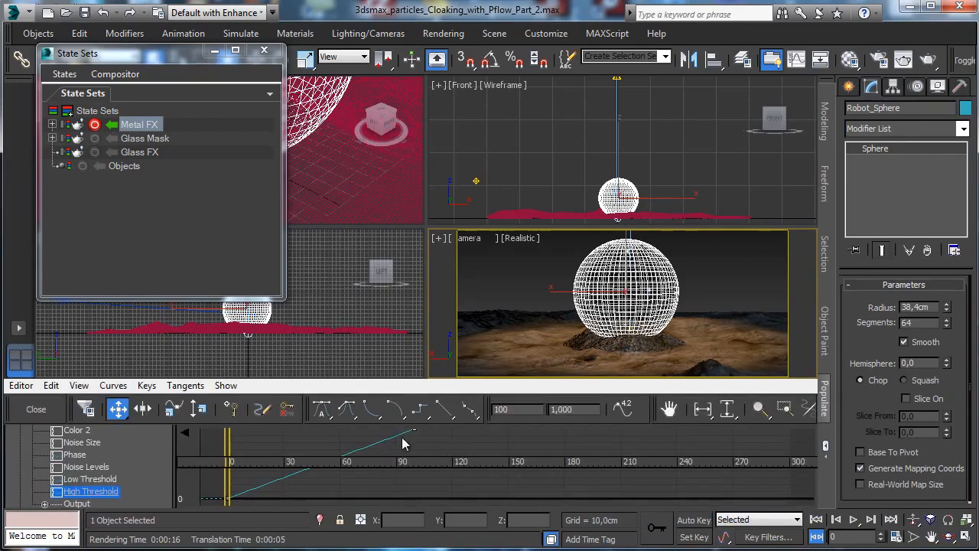
pyautogui.moveTo(403, 437); pyautogui.dragTo(441, 410)
pyautogui.click(348, 413)
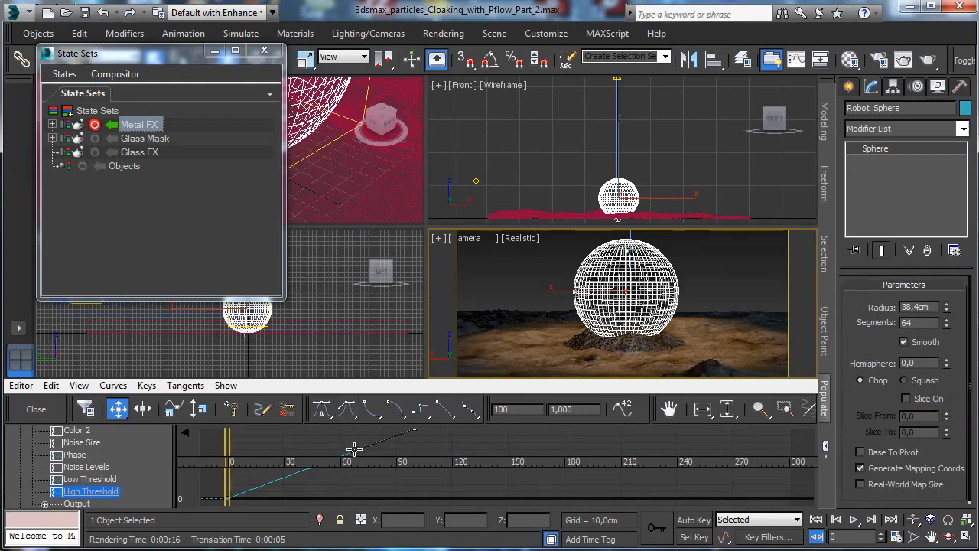
pyautogui.moveTo(350, 451)
pyautogui.mouseDown()
pyautogui.moveTo(354, 436)
pyautogui.moveTo(360, 461)
pyautogui.mouseUp()
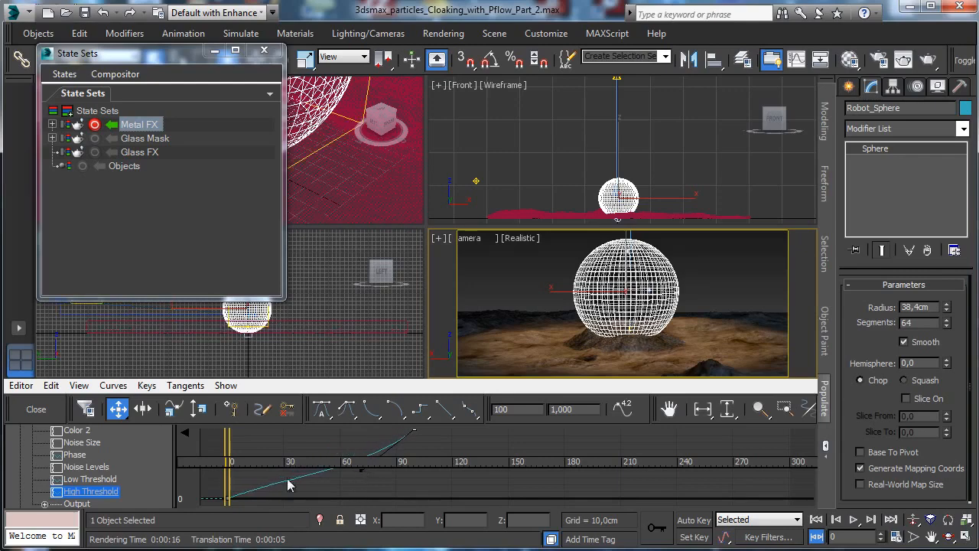
pyautogui.moveTo(246, 483); pyautogui.dragTo(208, 514)
pyautogui.click(348, 411)
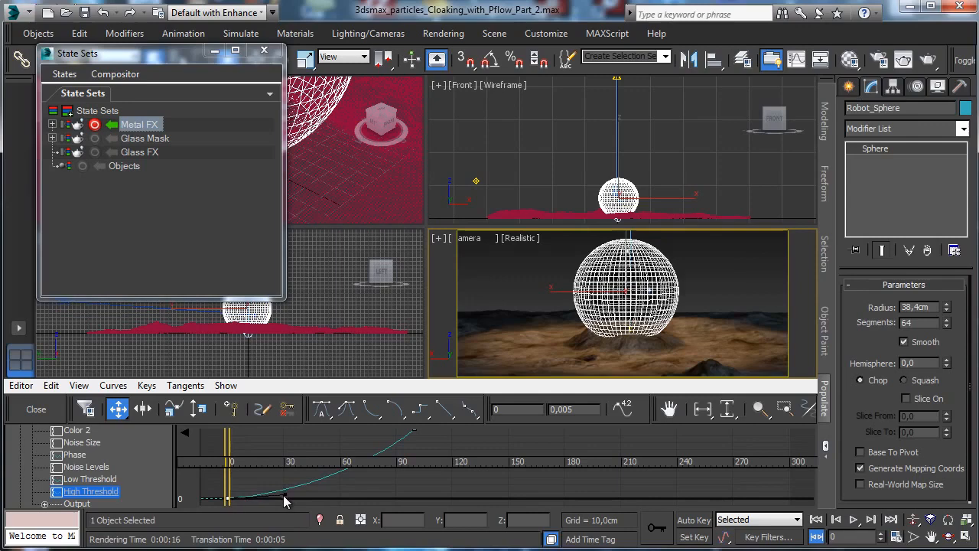
# Step: Bend the Low Threshold curve into a similar slow start with custom tangents, and close the mini curve editor
pyautogui.click(111, 480)
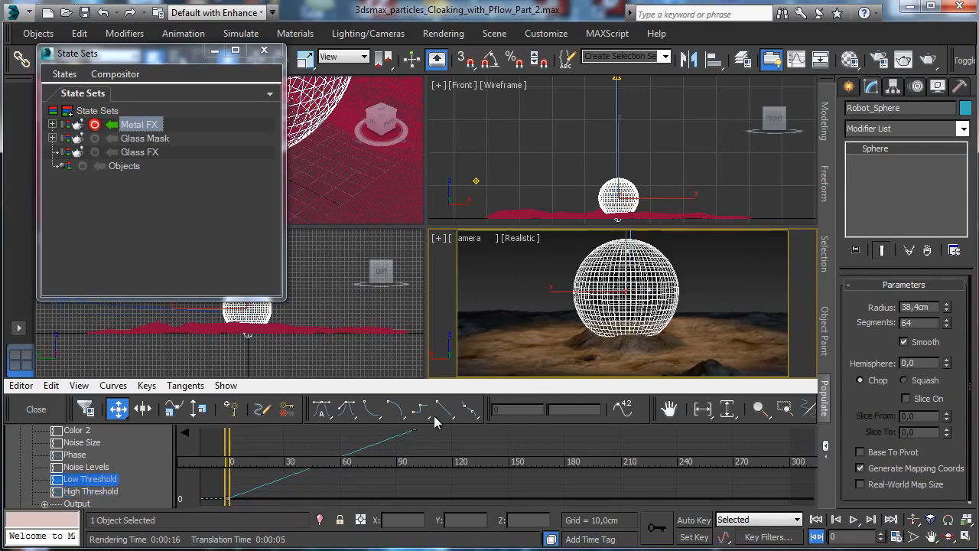
pyautogui.click(376, 452)
pyautogui.moveTo(355, 451); pyautogui.dragTo(358, 461)
pyautogui.moveTo(213, 494); pyautogui.dragTo(214, 495)
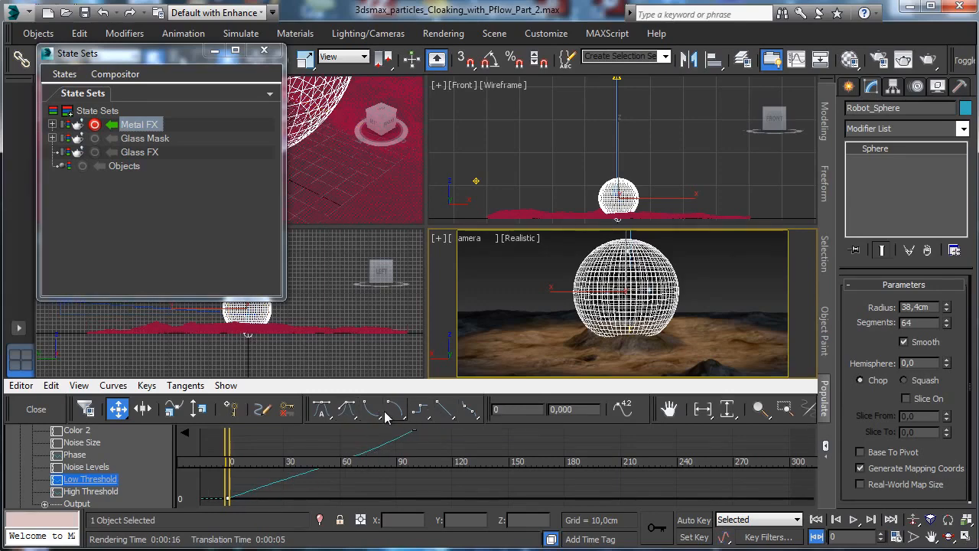
pyautogui.click(347, 409)
pyautogui.moveTo(290, 476); pyautogui.dragTo(316, 501)
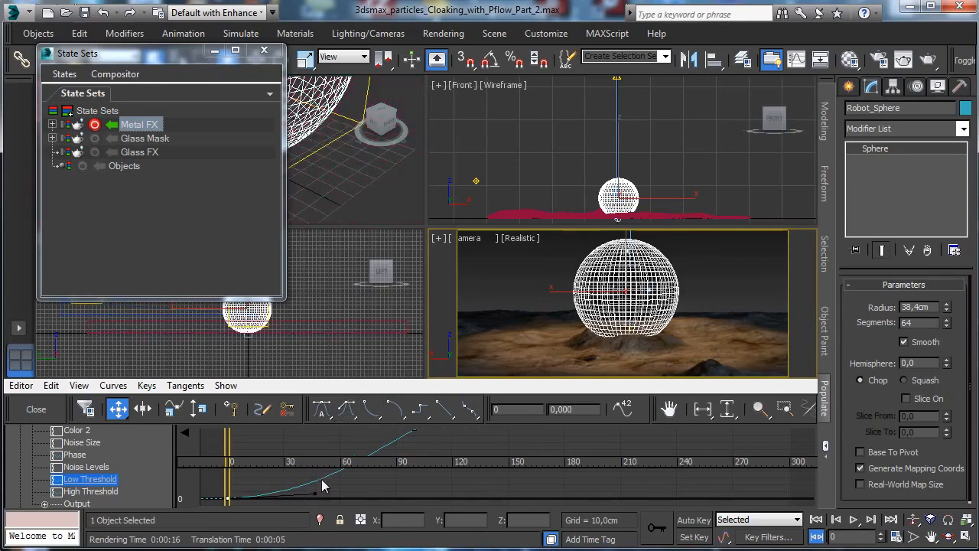
pyautogui.click(45, 413)
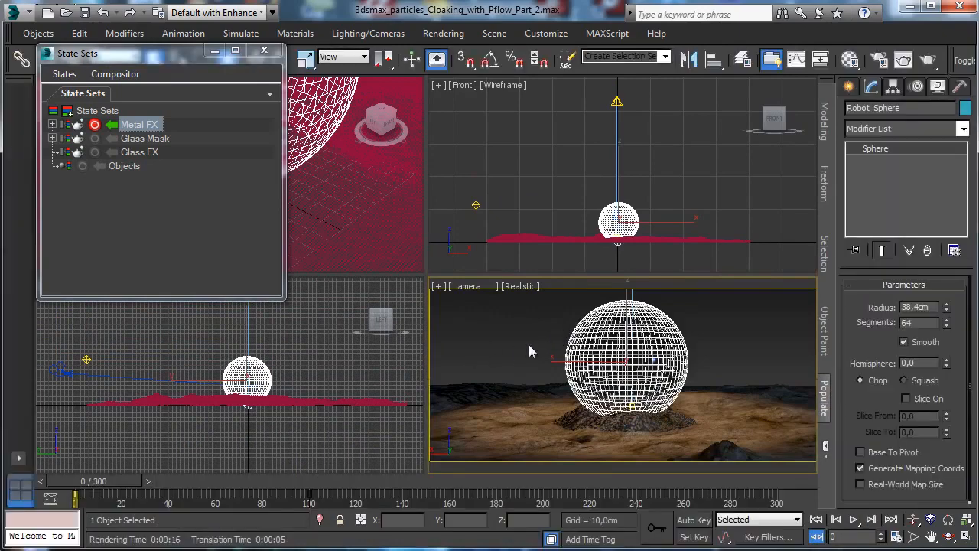
# Step: Go to frame 43 to stop recording the Metal FX state, and make Metal FX current again
pyautogui.write('43')
pyautogui.press('Return')
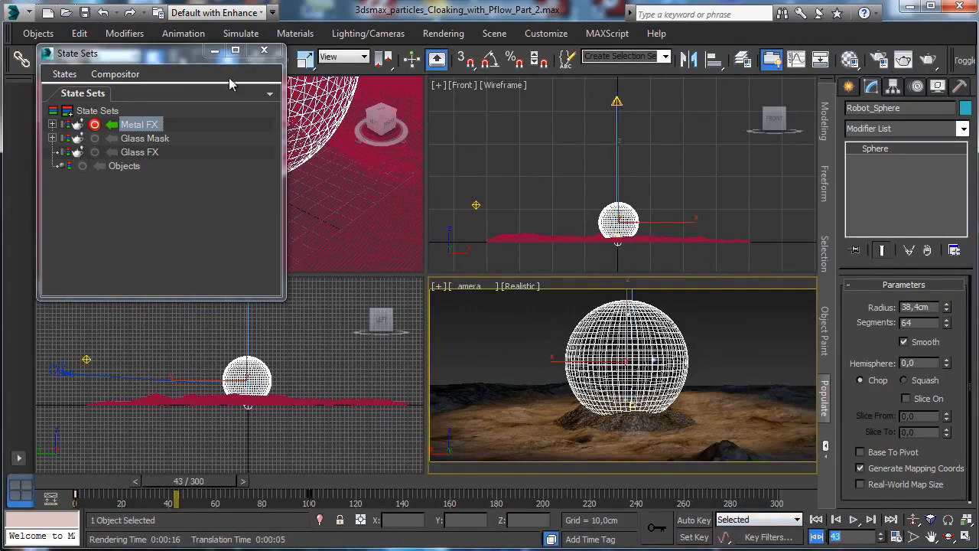
pyautogui.click(94, 125)
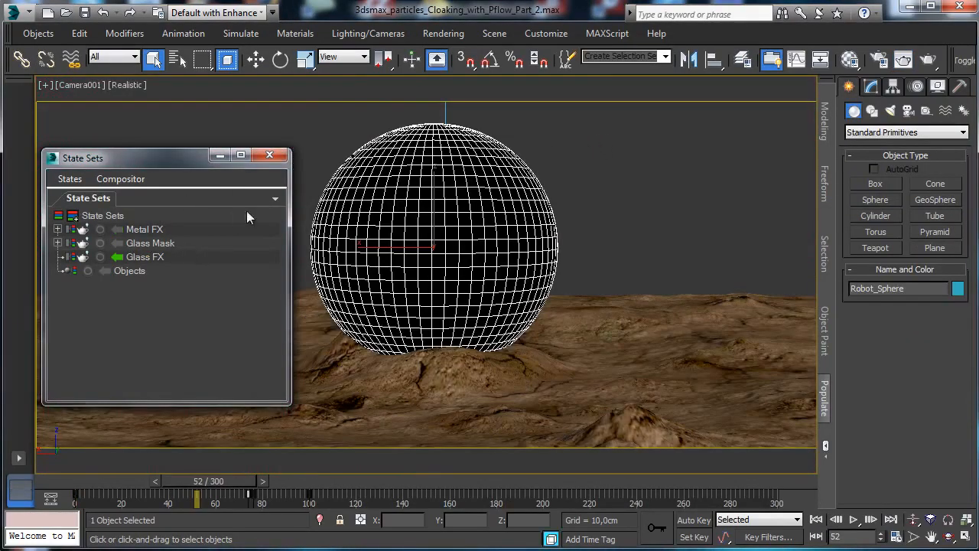
pyautogui.click(134, 230)
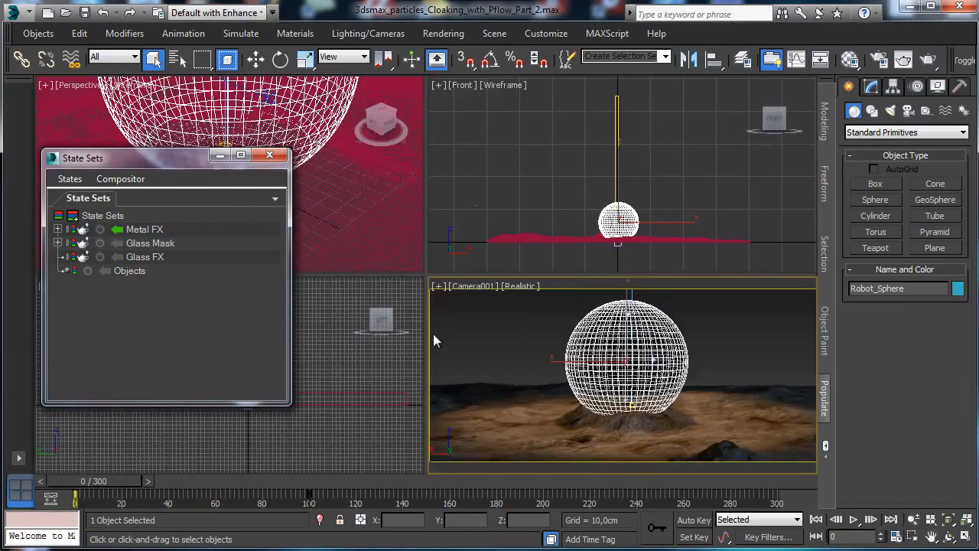
# Step: Examine the animation curves of the Noise mask in Robot_Sphere's Metal sphere blend material in the track bar's mini curve editor
pyautogui.click(54, 500)
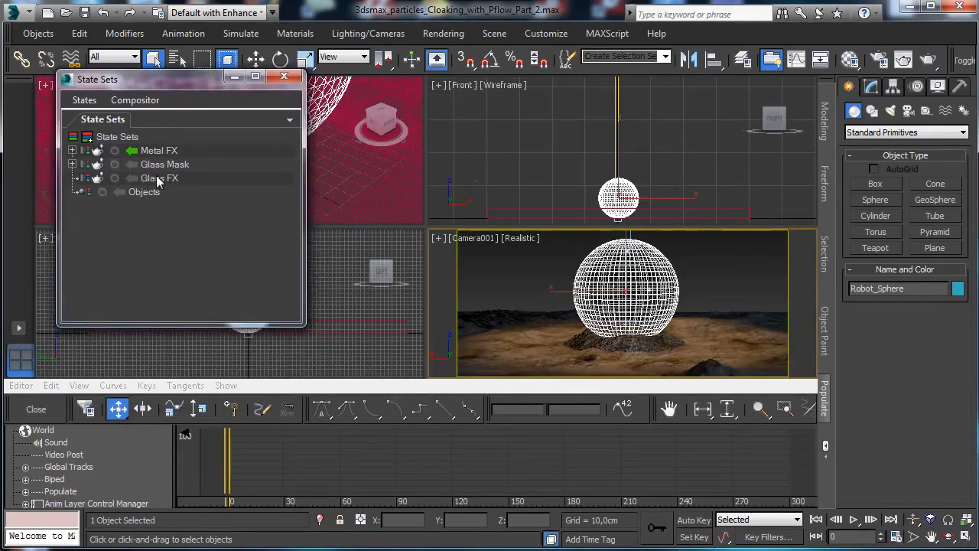
pyautogui.moveTo(132, 464); pyautogui.dragTo(142, 325)
pyautogui.click(62, 466)
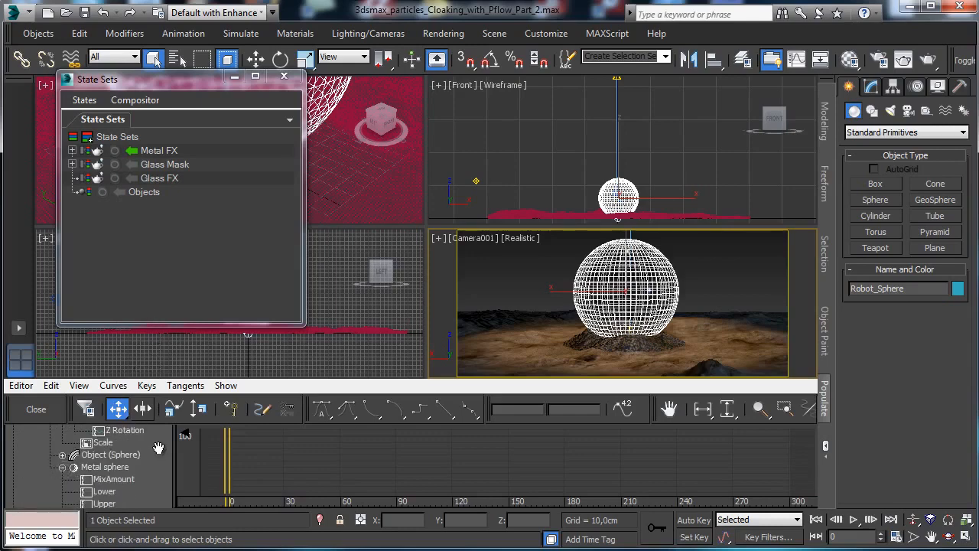
pyautogui.moveTo(163, 442); pyautogui.dragTo(152, 365)
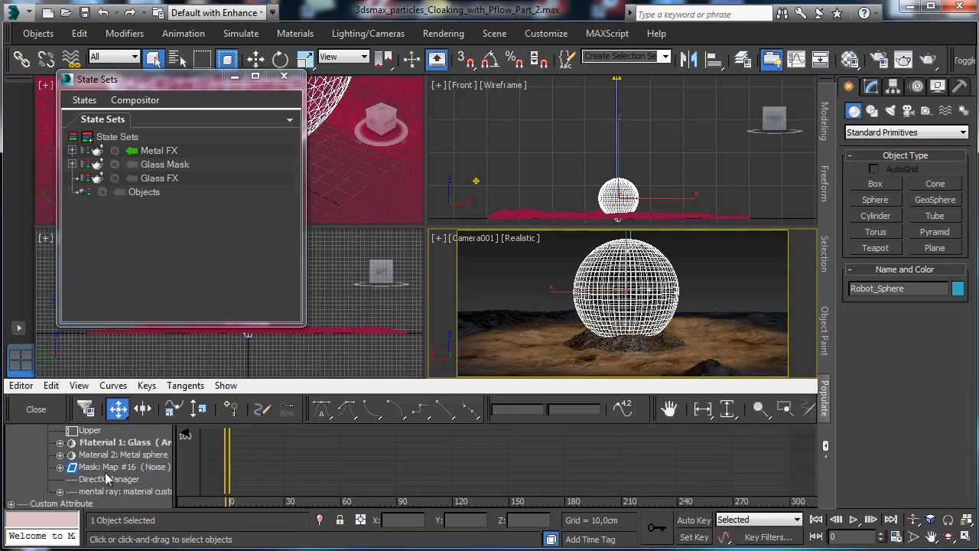
pyautogui.click(61, 467)
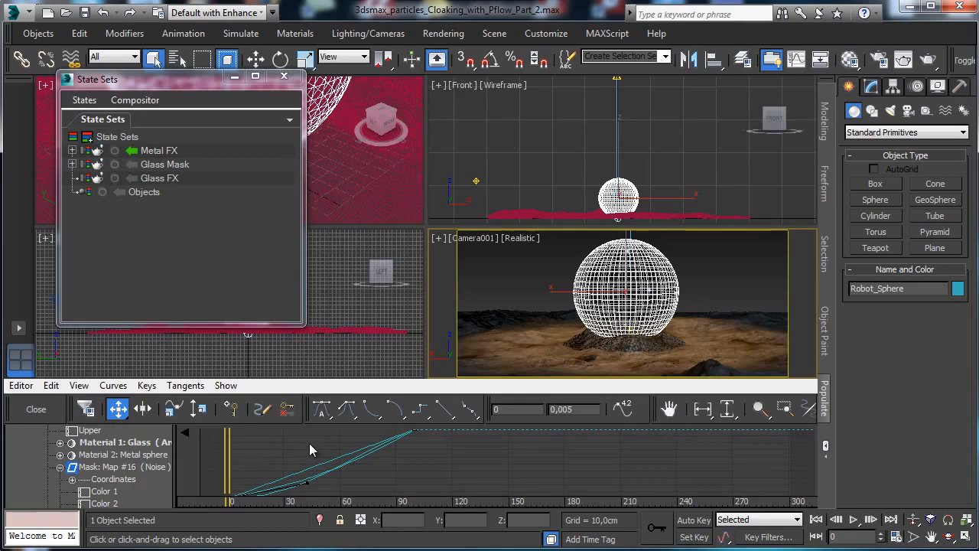
pyautogui.click(36, 408)
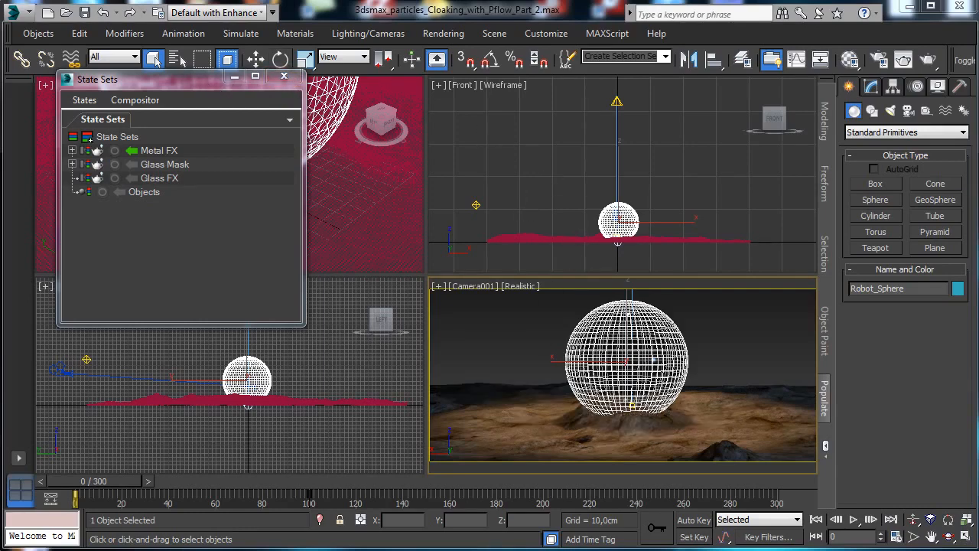
# Step: Reopen the State Sets manager, make Glass FX the current state, and close the manager
pyautogui.click(284, 76)
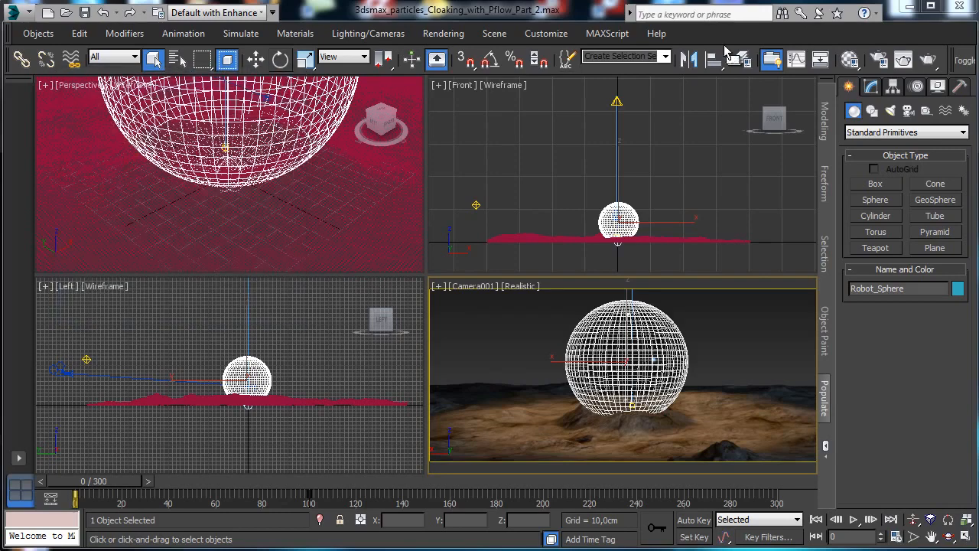
pyautogui.click(505, 36)
pyautogui.click(439, 36)
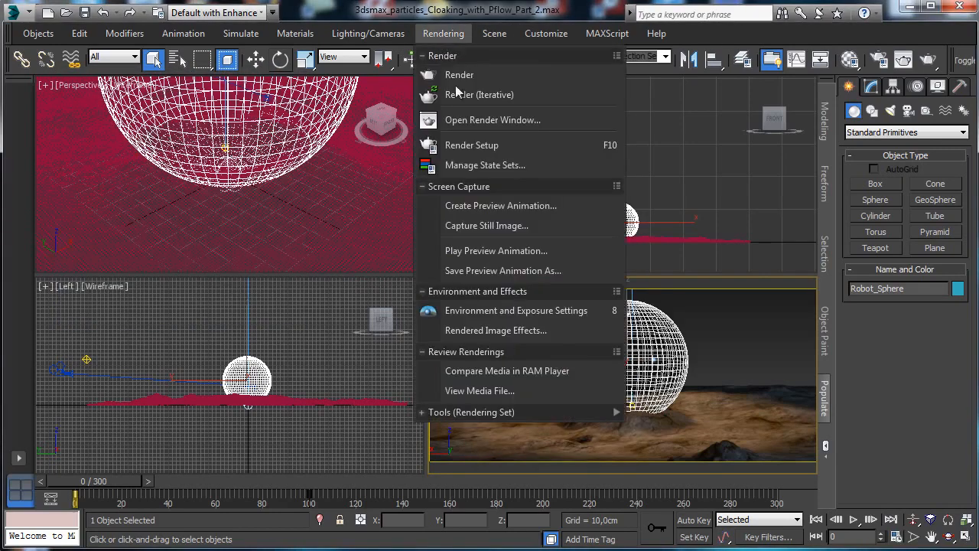
pyautogui.click(487, 165)
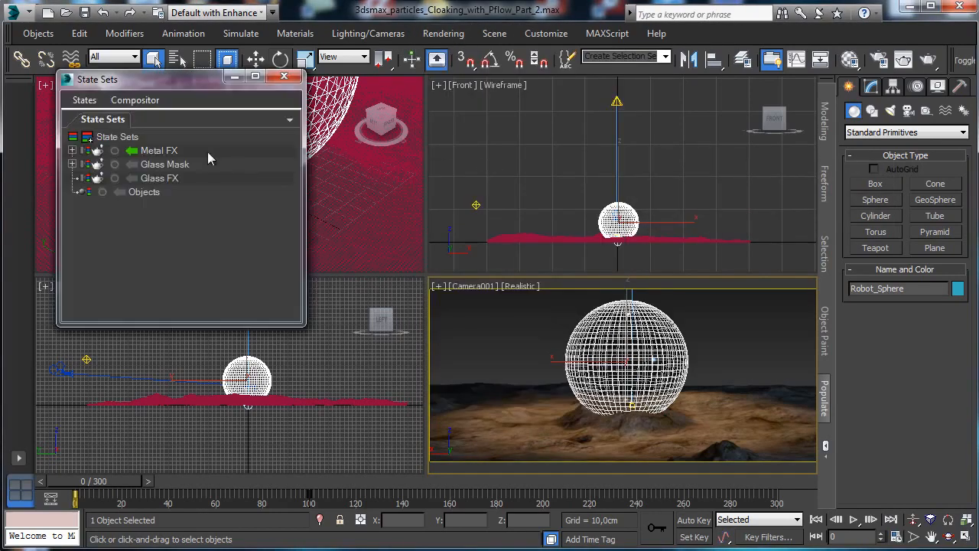
pyautogui.click(132, 179)
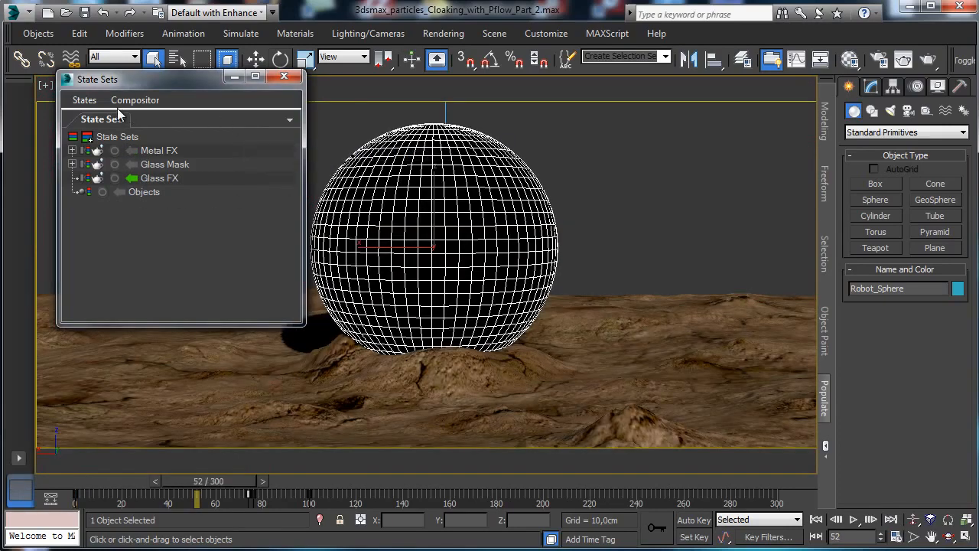
pyautogui.click(285, 77)
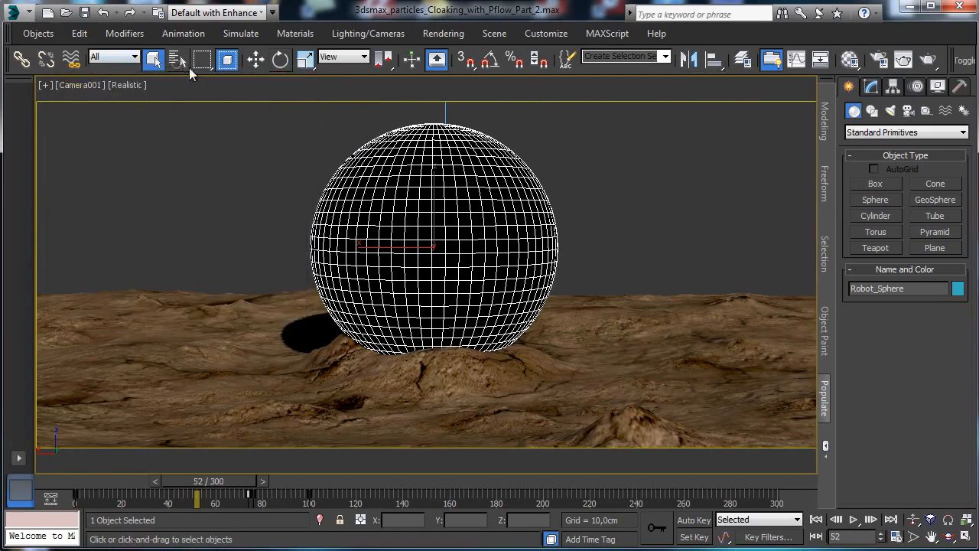
# Step: Select PF Source 001 from the scene list and scrub through the timeline to review its particle trails, returning to frame 0
pyautogui.press('h')
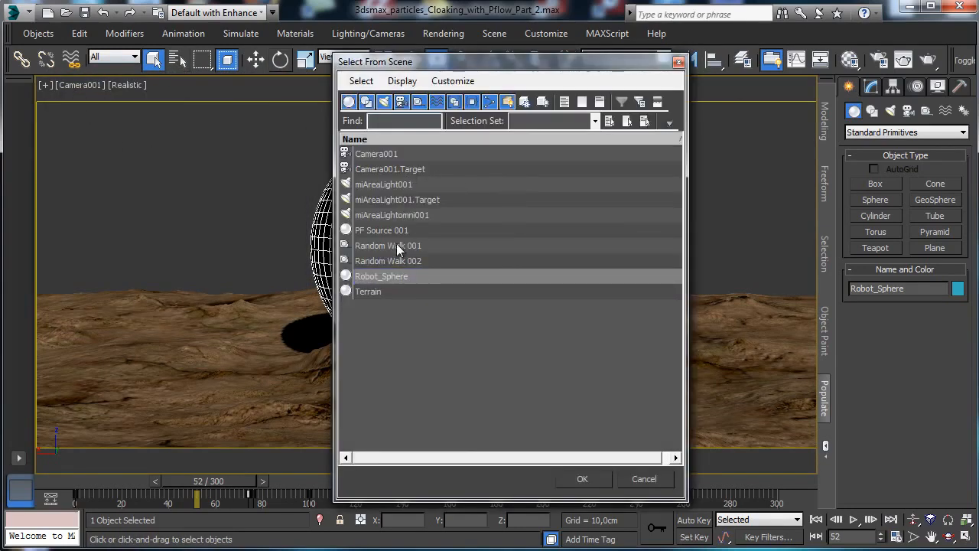
pyautogui.doubleClick(395, 231)
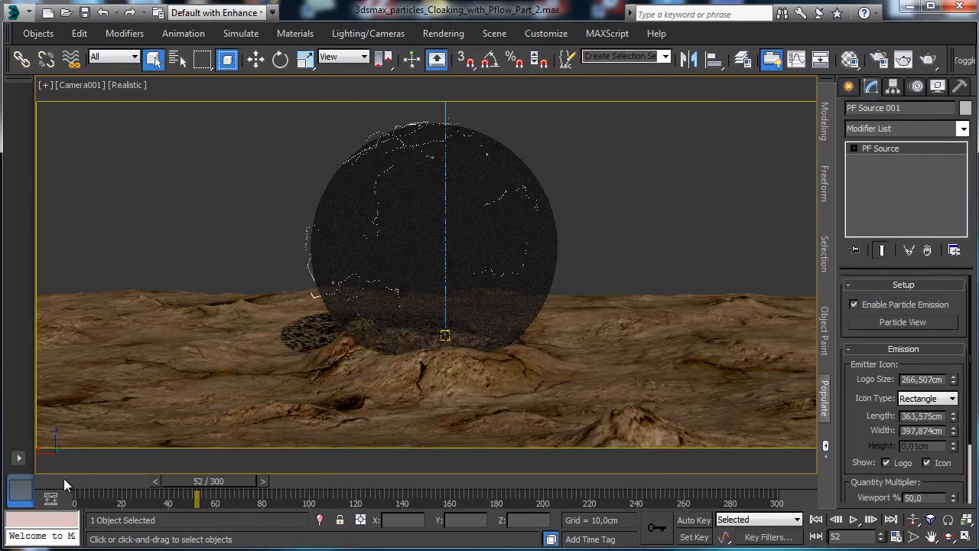
pyautogui.moveTo(159, 481); pyautogui.dragTo(771, 397)
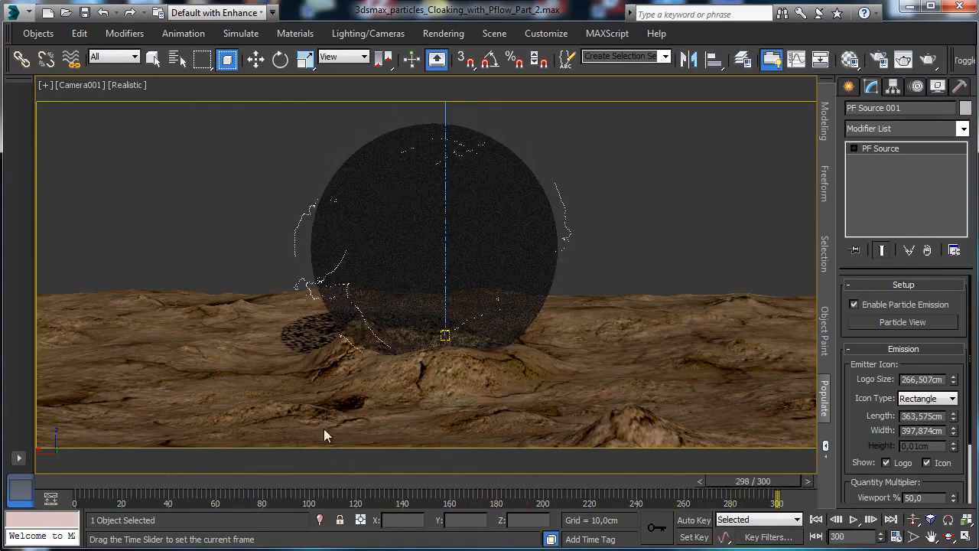
pyautogui.click(71, 475)
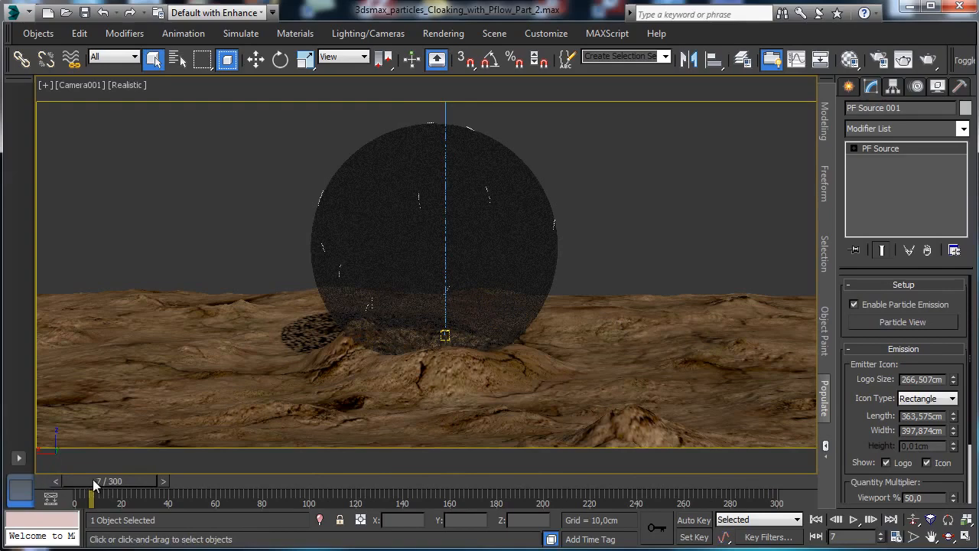
pyautogui.moveTo(93, 479); pyautogui.dragTo(398, 441)
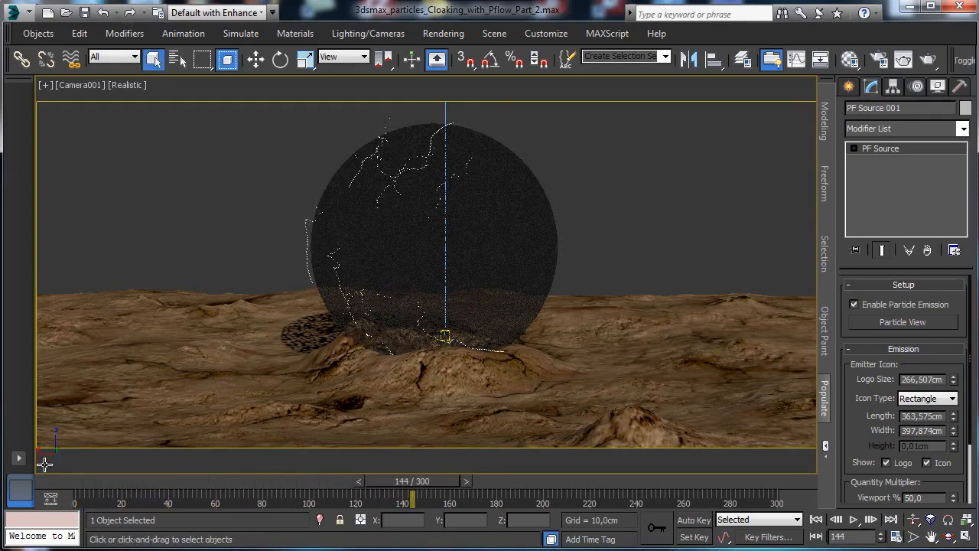
pyautogui.click(63, 481)
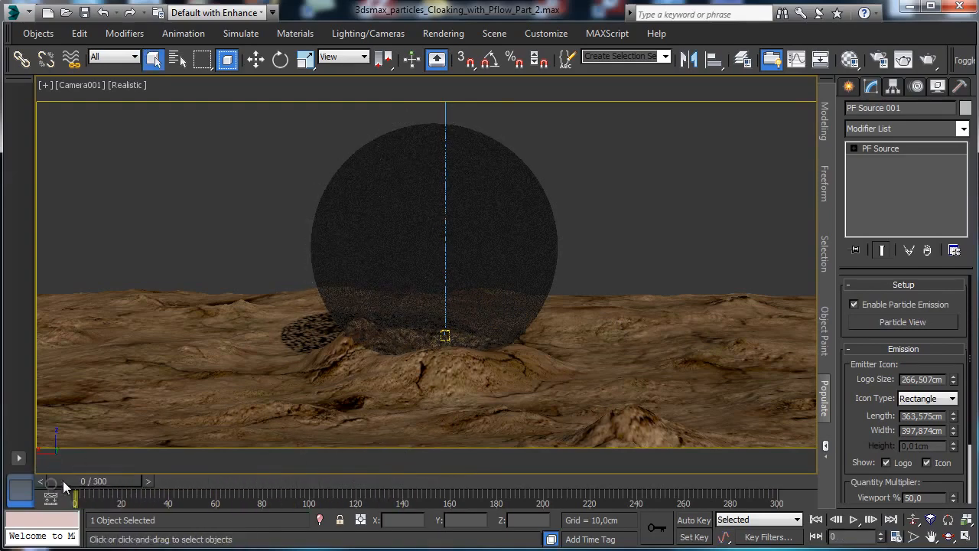
# Step: Open Particle View for PF Source 001, show the Birth 001 settings, and shrink the window to uncover the viewport
pyautogui.click(903, 322)
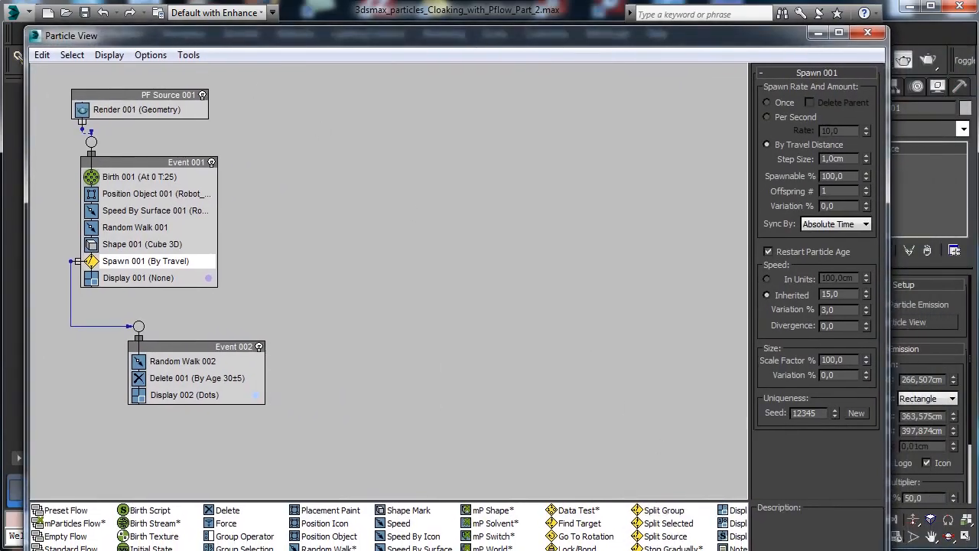
pyautogui.moveTo(889, 550); pyautogui.dragTo(663, 525)
pyautogui.click(157, 177)
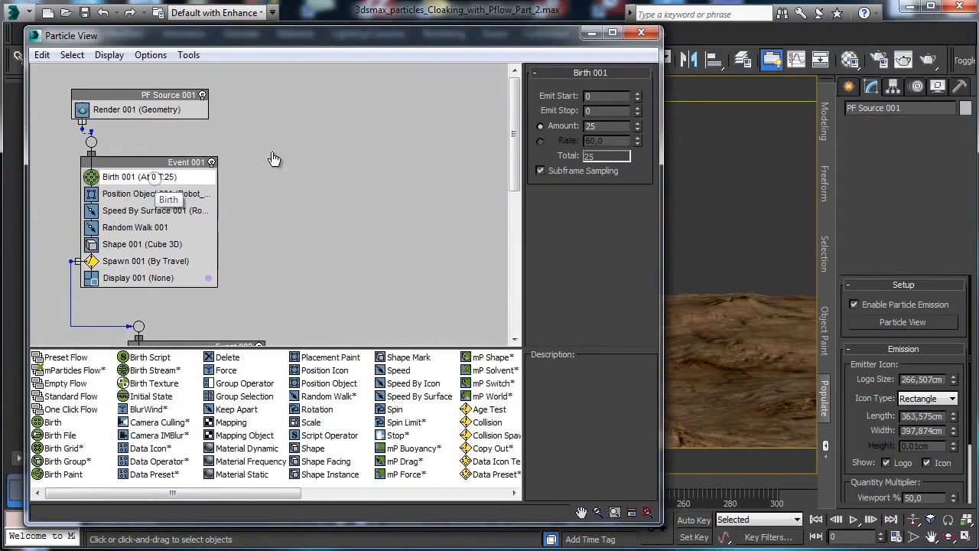
pyautogui.moveTo(661, 174); pyautogui.dragTo(401, 175)
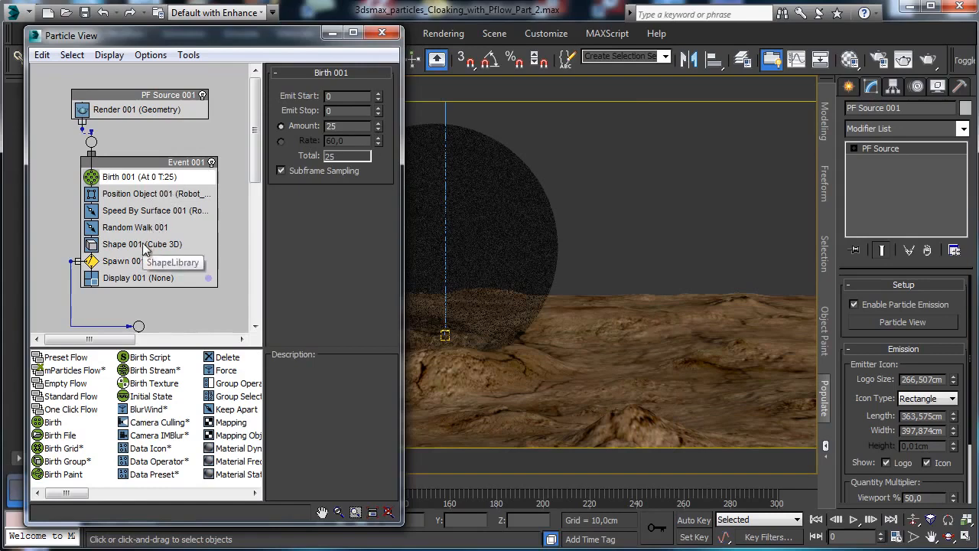
# Step: Set the travel distance step size of Spawn 001 to 0,5 cm
pyautogui.click(162, 260)
pyautogui.doubleClick(366, 159)
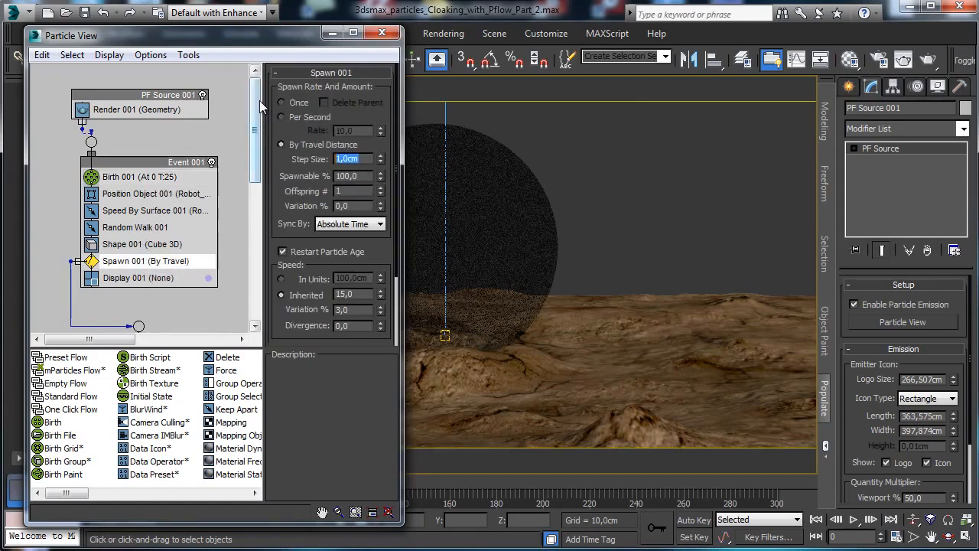
pyautogui.write('0,5')
pyautogui.press('Return')
# Step: Shrink and move Particle View clear of the time slider, scrub the animation to check the trails, and return to frame 0
pyautogui.moveTo(262, 525); pyautogui.dragTo(262, 442)
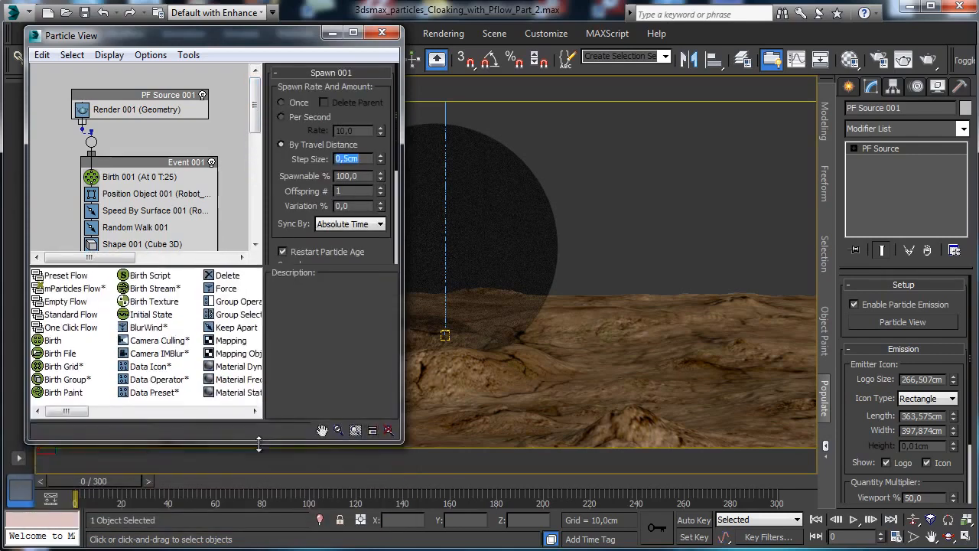
pyautogui.moveTo(149, 264); pyautogui.dragTo(150, 363)
pyautogui.moveTo(191, 36); pyautogui.dragTo(136, 45)
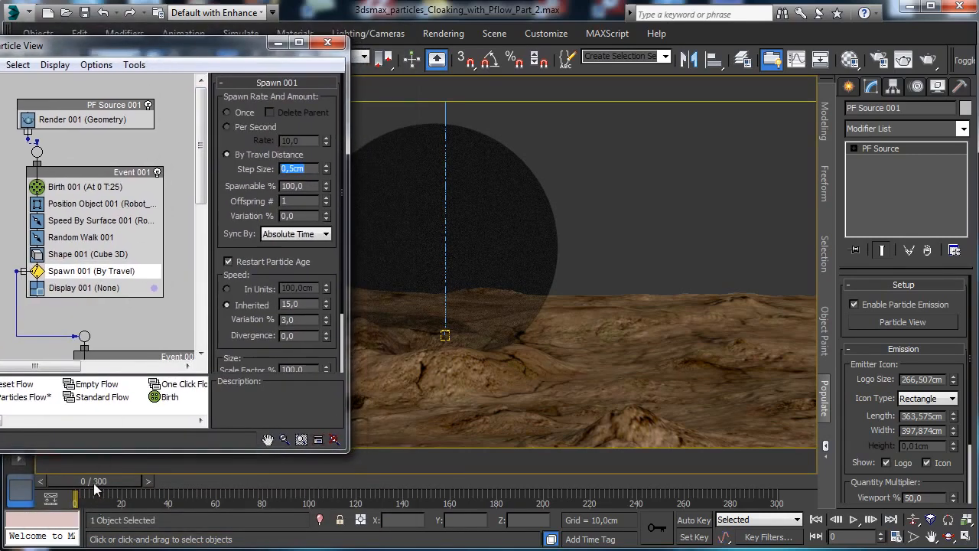
pyautogui.moveTo(93, 483); pyautogui.dragTo(731, 418)
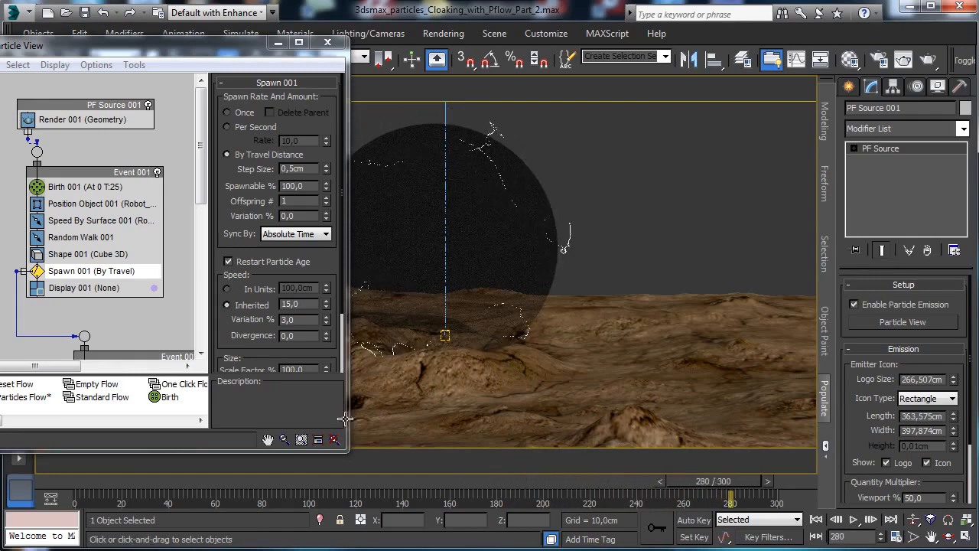
pyautogui.click(69, 485)
# Step: Set Spawn 001's travel distance step size to 0,2 cm and scrub the timeline repeatedly to review the trails
pyautogui.doubleClick(314, 169)
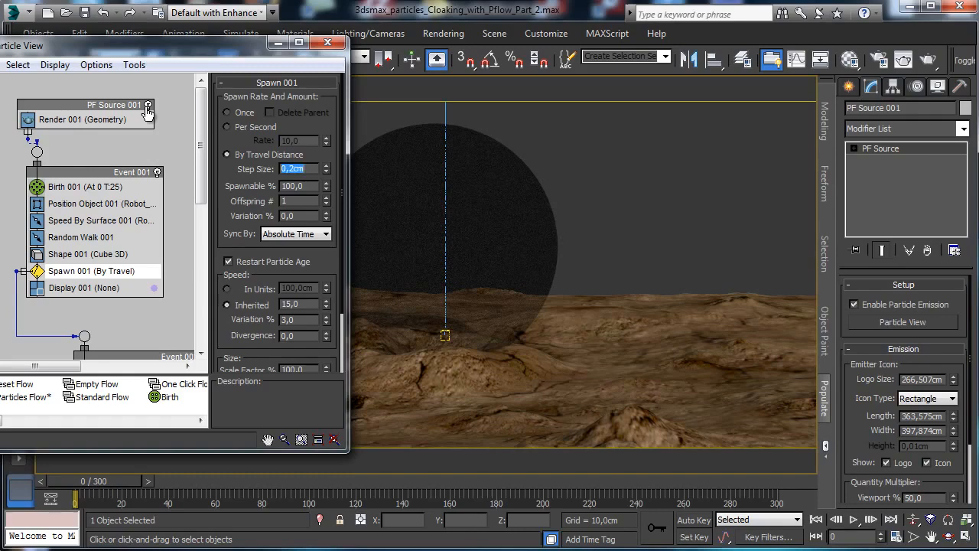
pyautogui.moveTo(75, 488); pyautogui.dragTo(737, 417)
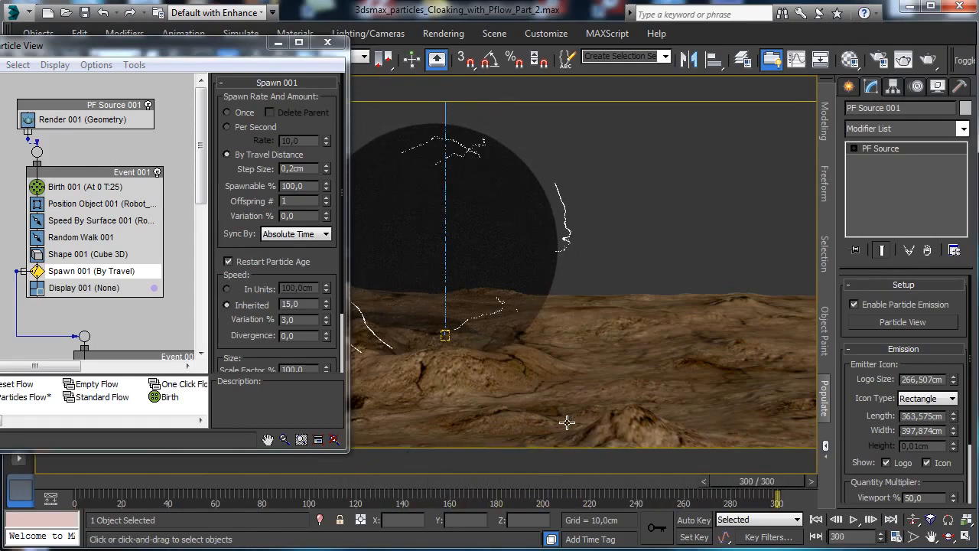
pyautogui.click(124, 482)
pyautogui.moveTo(125, 485); pyautogui.dragTo(732, 438)
pyautogui.moveTo(72, 486); pyautogui.dragTo(340, 475)
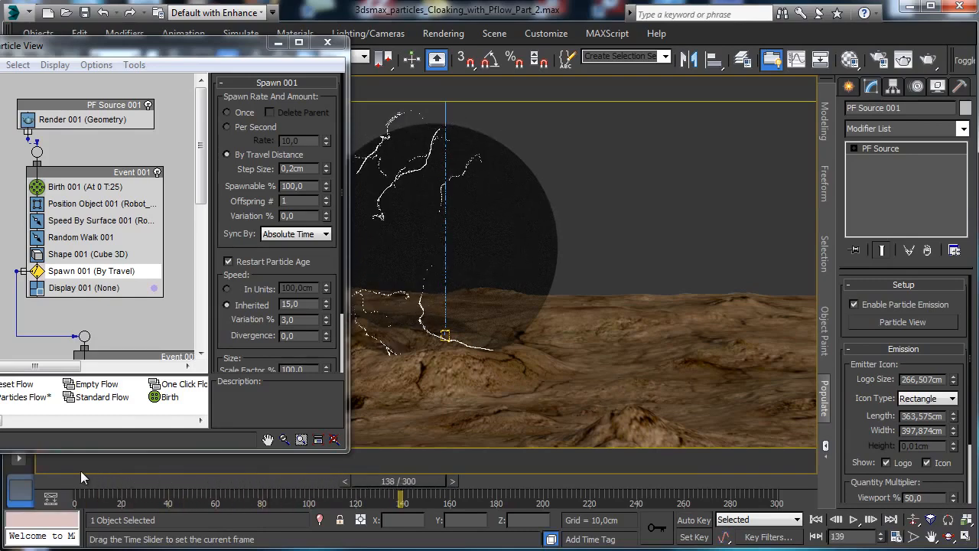
pyautogui.moveTo(80, 473); pyautogui.dragTo(589, 432)
pyautogui.moveTo(648, 426); pyautogui.dragTo(765, 420)
pyautogui.click(51, 483)
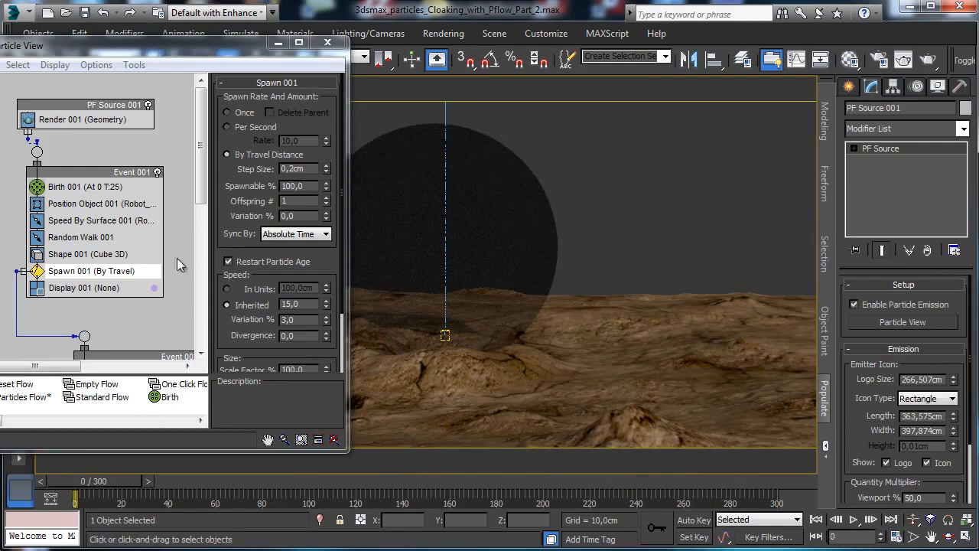
# Step: Set the Birth 001 amount to 40 particles and scrub through to frame 300 and back to check the trails
pyautogui.click(115, 186)
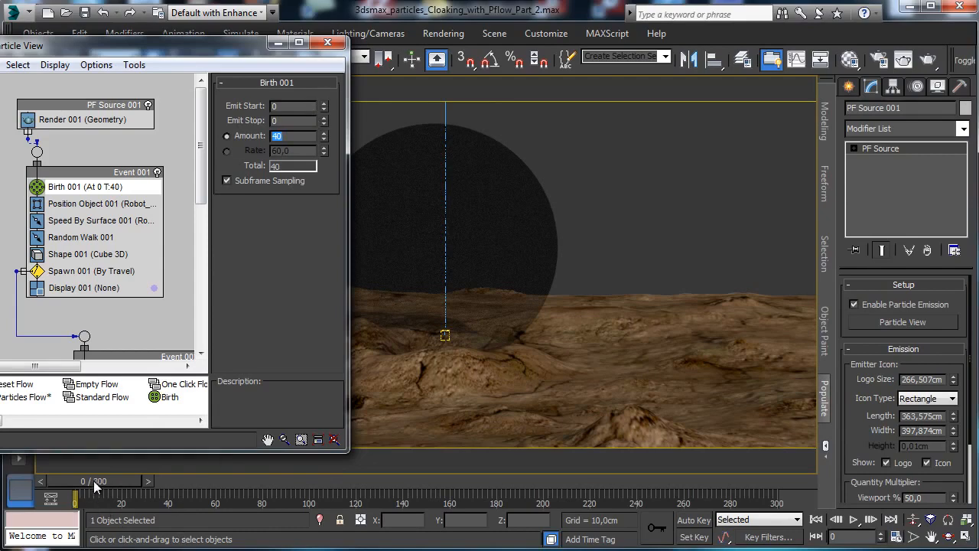
pyautogui.moveTo(94, 482); pyautogui.dragTo(810, 440)
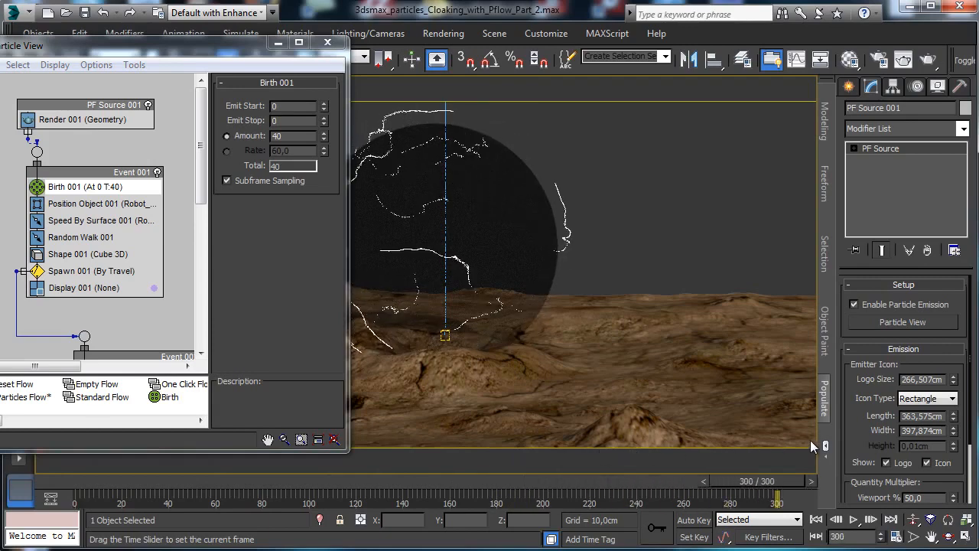
pyautogui.click(58, 479)
# Step: Set the life span of Delete 001 in Event 002 to 40
pyautogui.moveTo(205, 188); pyautogui.dragTo(205, 219)
pyautogui.click(142, 317)
pyautogui.doubleClick(300, 158)
pyautogui.write('40')
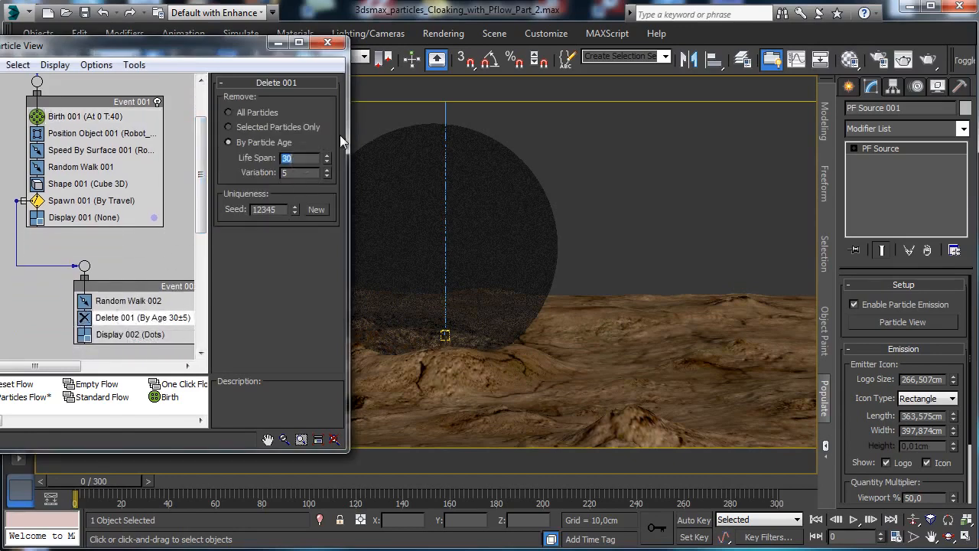
pyautogui.press('Return')
# Step: Set the travel distance step size of Spawn 001 to 0,1 cm
pyautogui.click(81, 200)
pyautogui.doubleClick(310, 169)
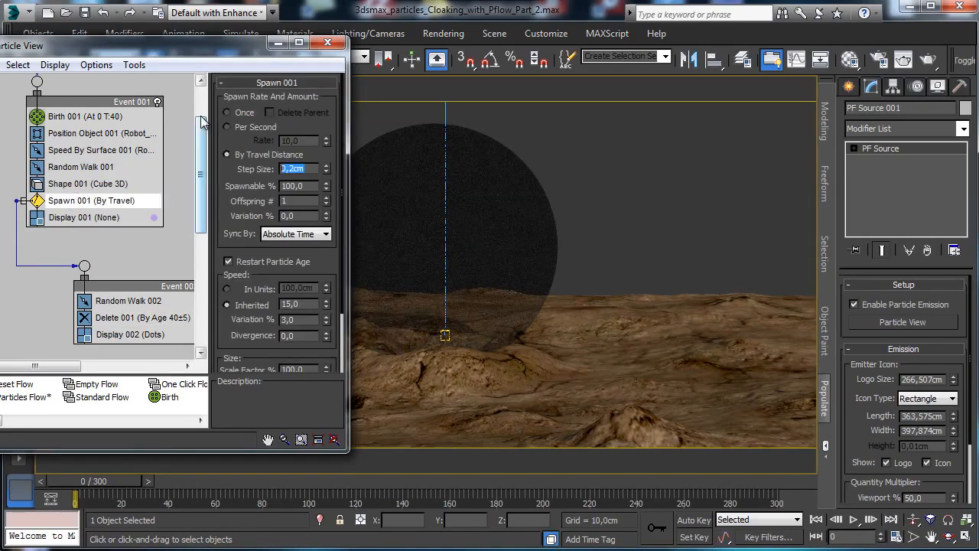
pyautogui.write('0,1')
pyautogui.press('Return')
# Step: Scrub through the full animation to review the particle trails, return to frame 0, and close Particle View
pyautogui.moveTo(75, 481); pyautogui.dragTo(379, 461)
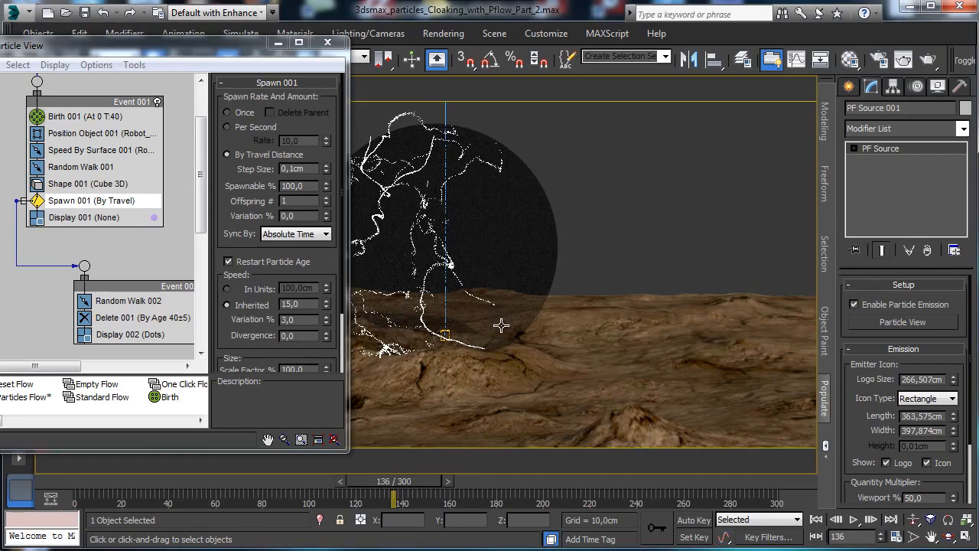
pyautogui.moveTo(61, 482); pyautogui.dragTo(793, 442)
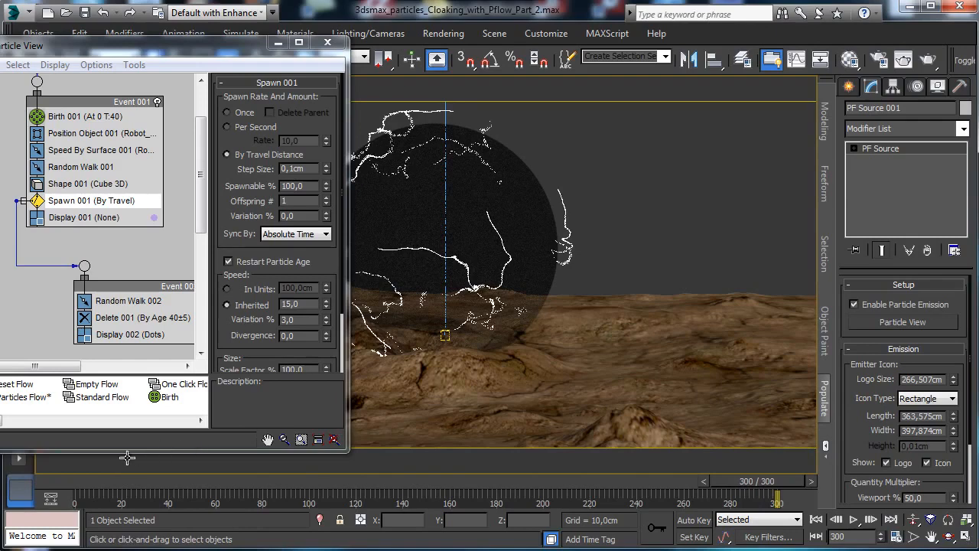
pyautogui.click(57, 479)
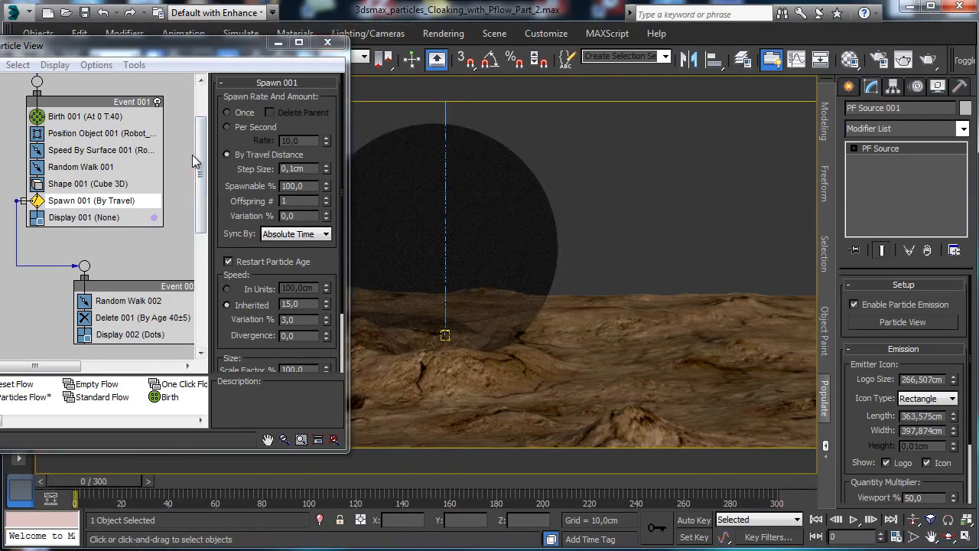
pyautogui.click(327, 42)
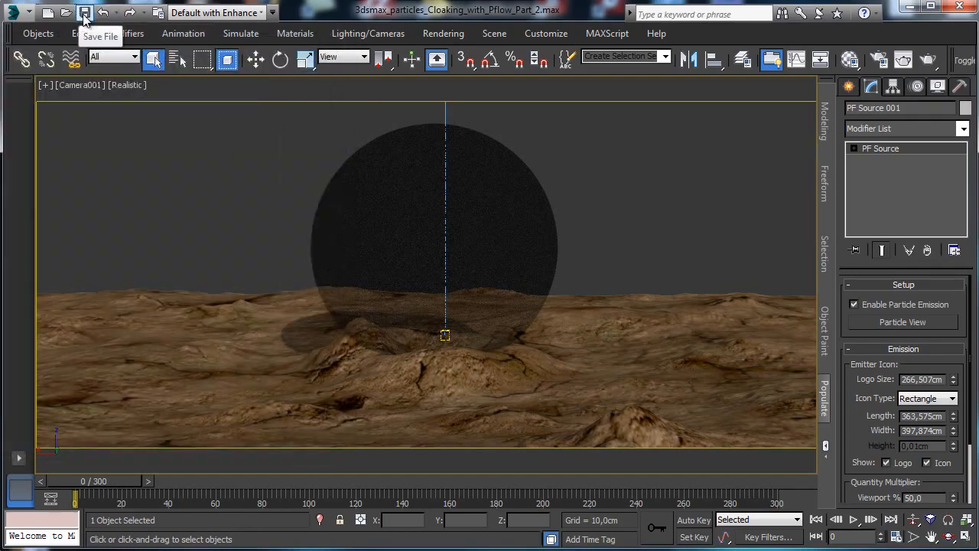
# Step: Save a copy of the scene in 3ds Max 2013 format, adding a suffix after "Part_2_" in the file name
pyautogui.click(13, 13)
pyautogui.click(82, 190)
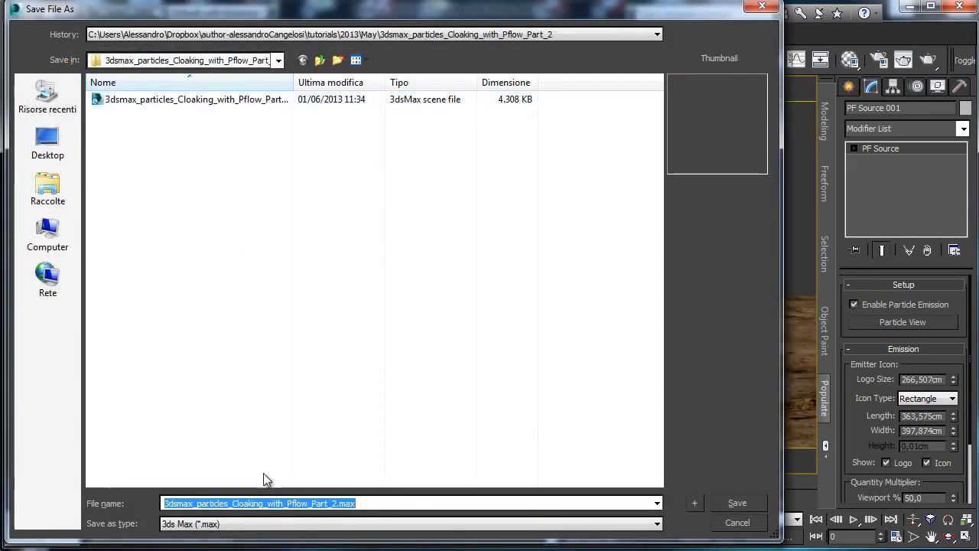
pyautogui.click(228, 525)
pyautogui.click(245, 536)
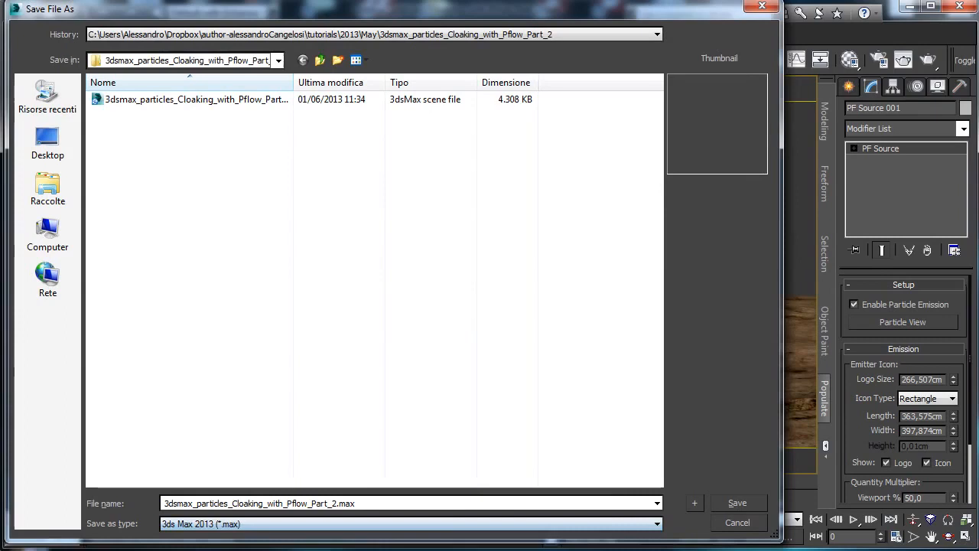
pyautogui.doubleClick(336, 503)
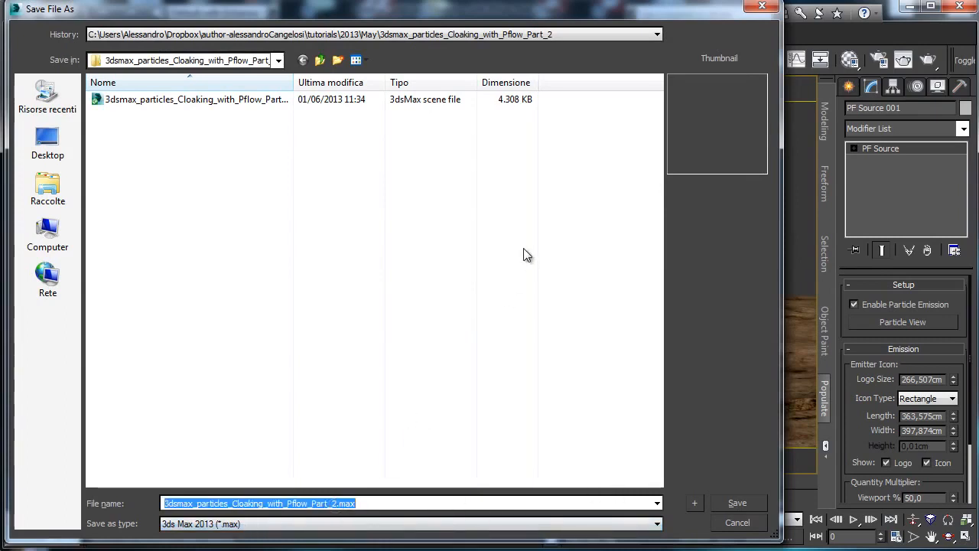
pyautogui.press('Left')
pyautogui.press('Left')
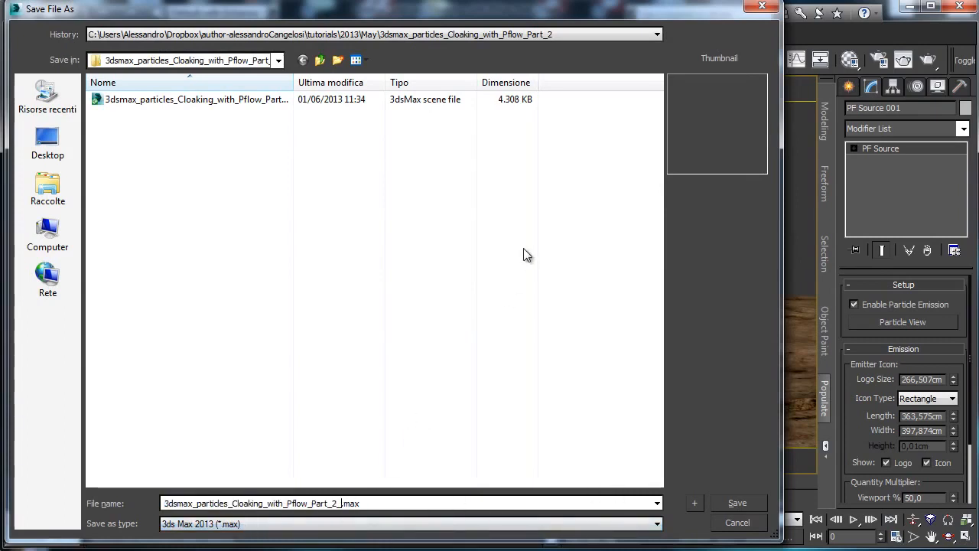
pyautogui.press('Return')
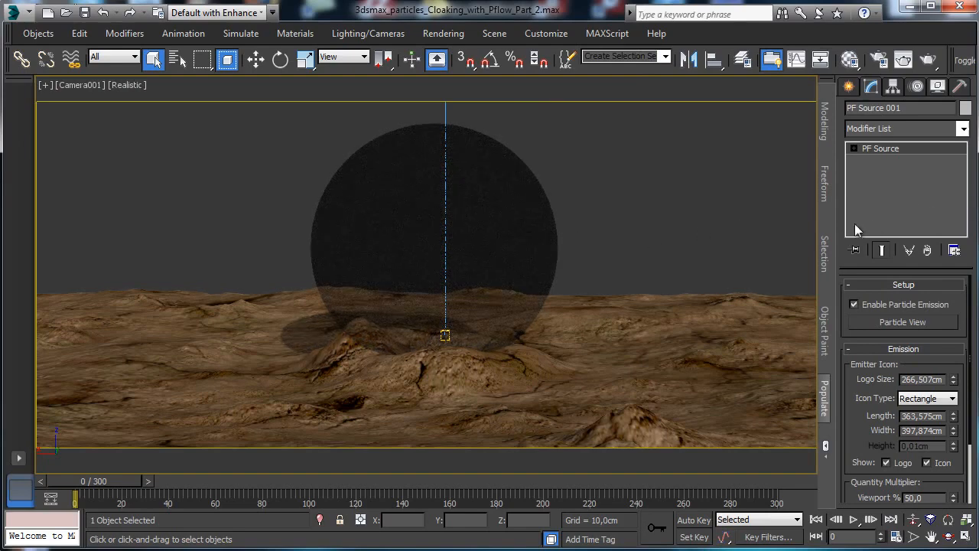
# Step: Reopen Particle View and enlarge it so the whole event graph, operator depot and parameters fit, with Event 001 slightly lower
pyautogui.click(907, 323)
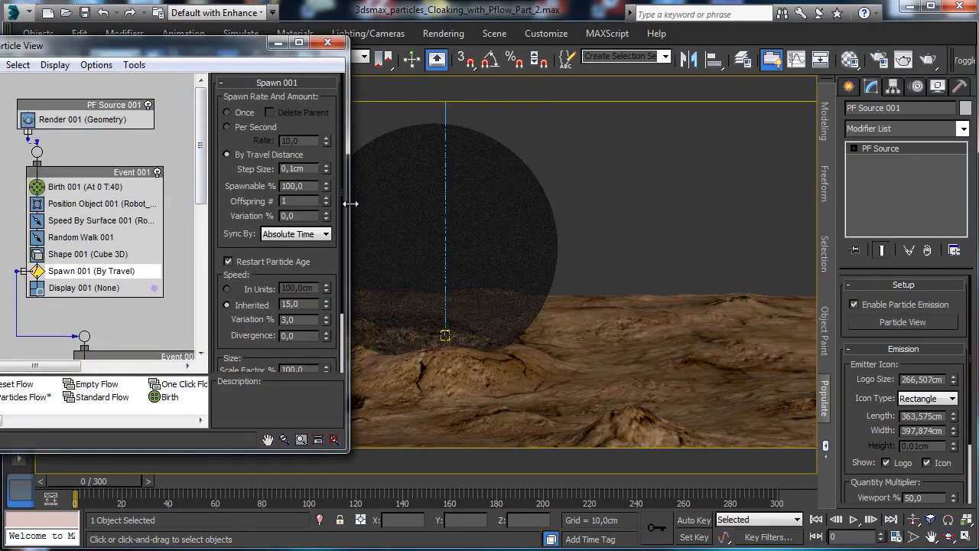
pyautogui.moveTo(349, 203); pyautogui.dragTo(633, 222)
pyautogui.moveTo(311, 452); pyautogui.dragTo(311, 526)
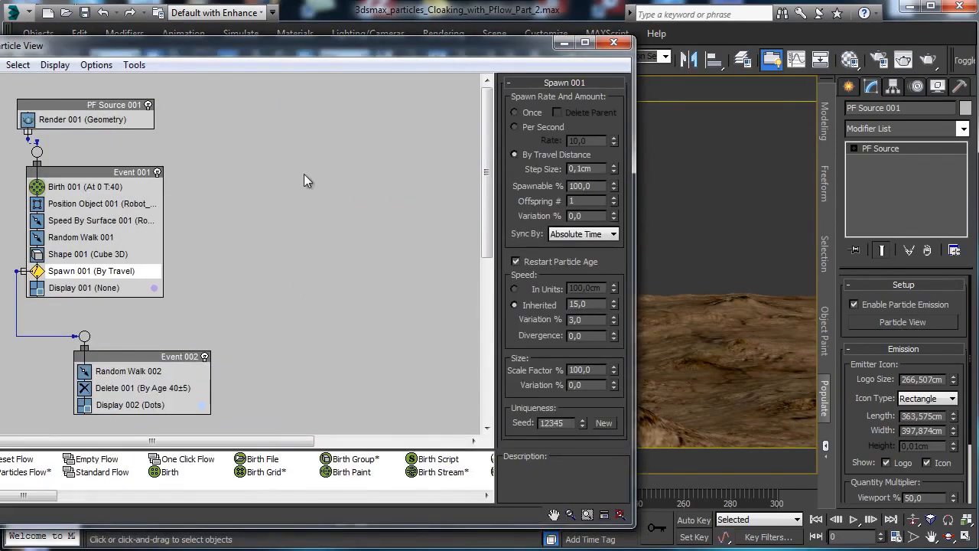
pyautogui.moveTo(234, 51); pyautogui.dragTo(266, 52)
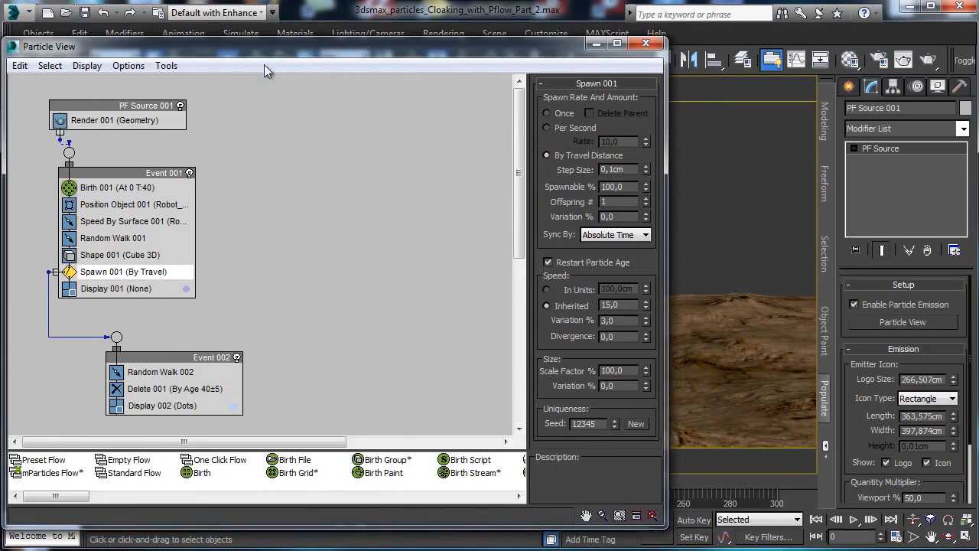
pyautogui.click(100, 184)
pyautogui.click(451, 177)
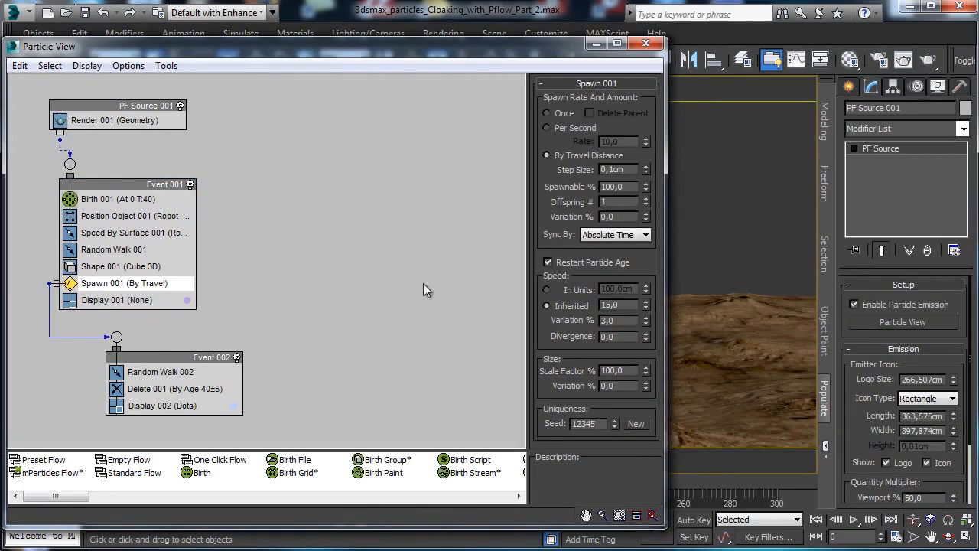
pyautogui.moveTo(280, 525); pyautogui.dragTo(280, 540)
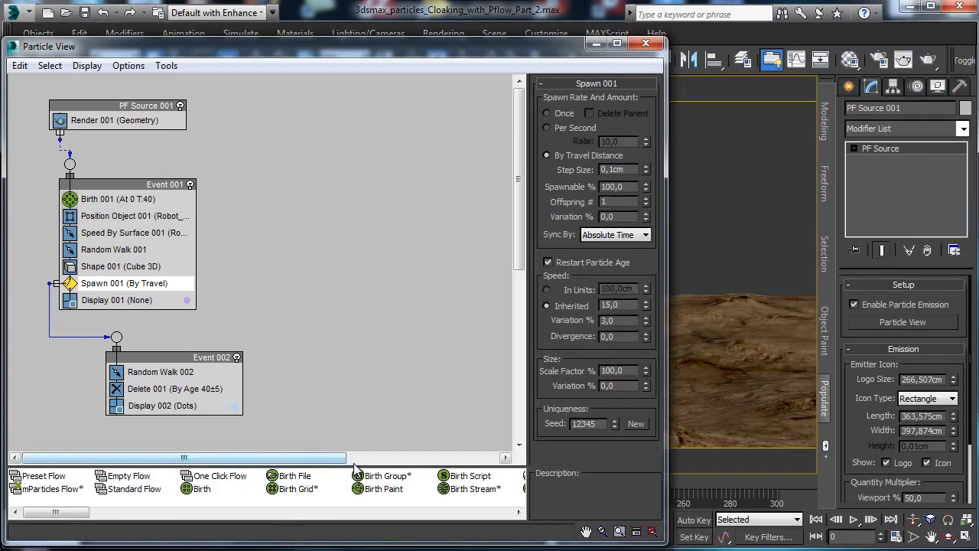
pyautogui.moveTo(358, 466); pyautogui.dragTo(358, 452)
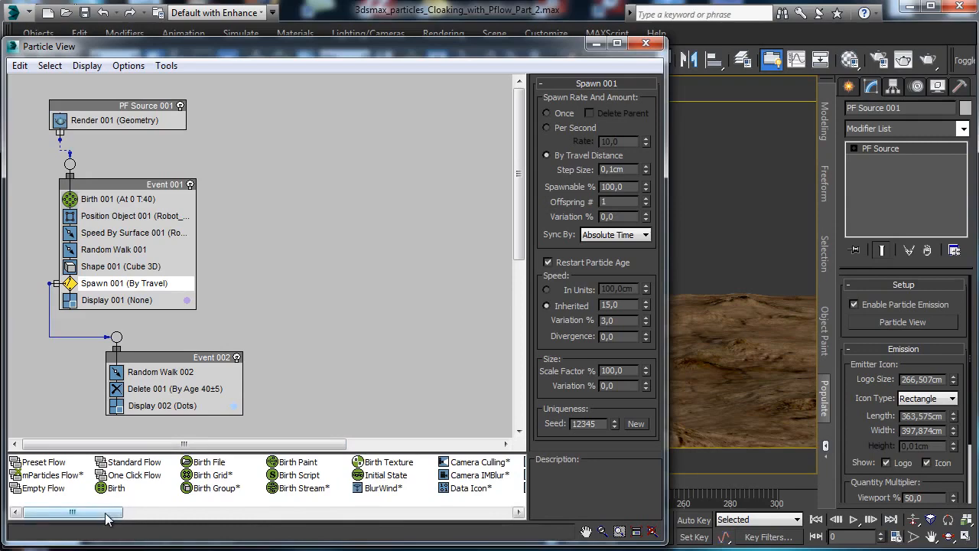
# Step: Create a new event from the Birth Texture operator beside Event 001 and wire it to PF Source 001
pyautogui.moveTo(114, 513); pyautogui.dragTo(148, 514)
pyautogui.moveTo(228, 468); pyautogui.dragTo(282, 170)
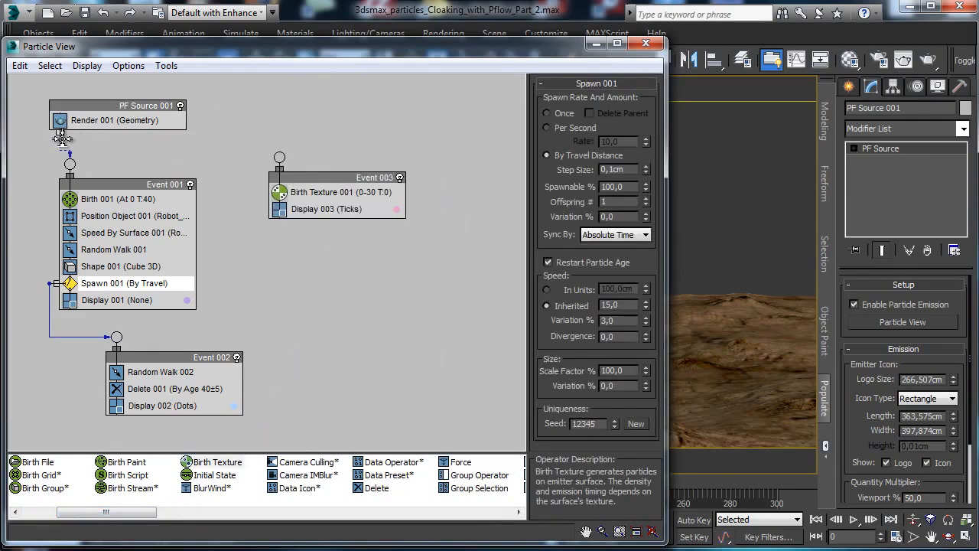
pyautogui.moveTo(60, 135); pyautogui.dragTo(279, 158)
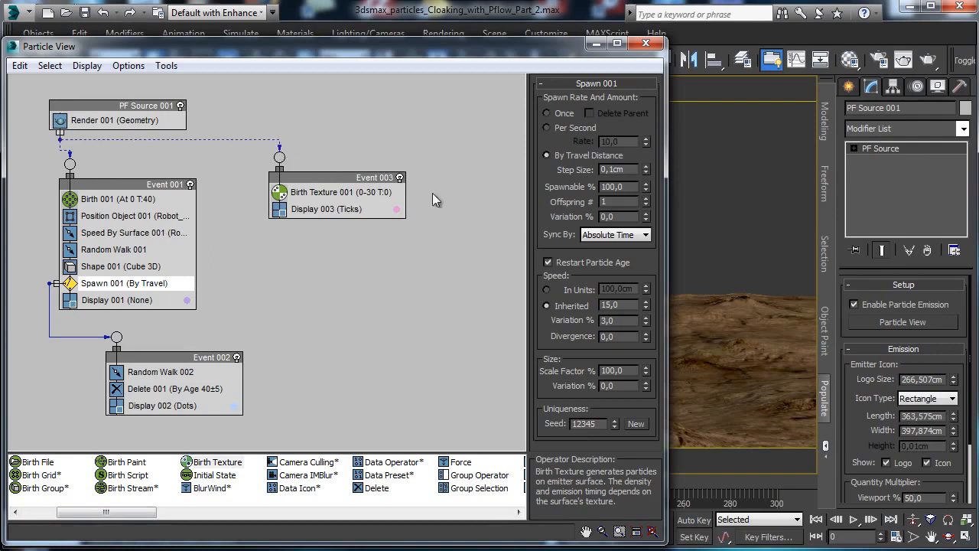
# Step: Set the Emit Stop of Birth Texture 001 to frame 100
pyautogui.click(376, 195)
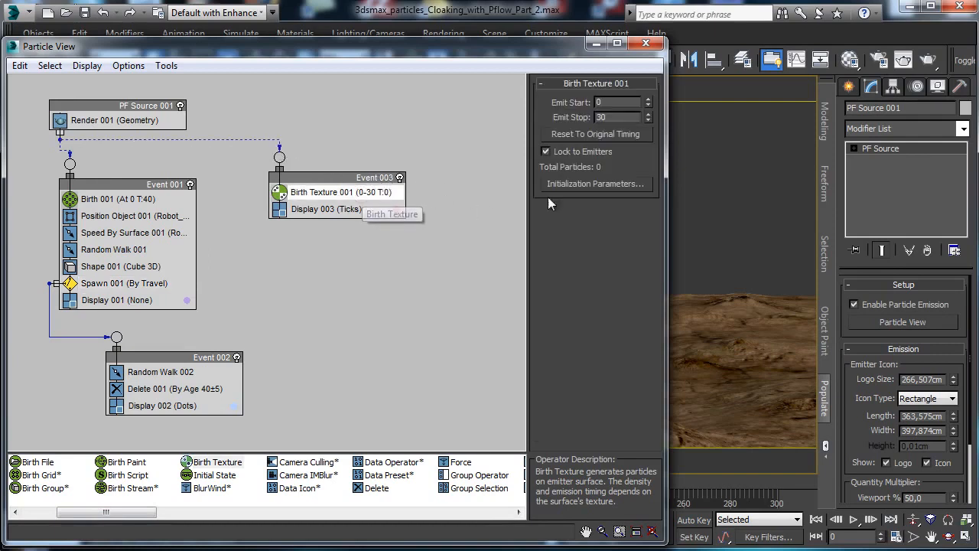
pyautogui.doubleClick(616, 117)
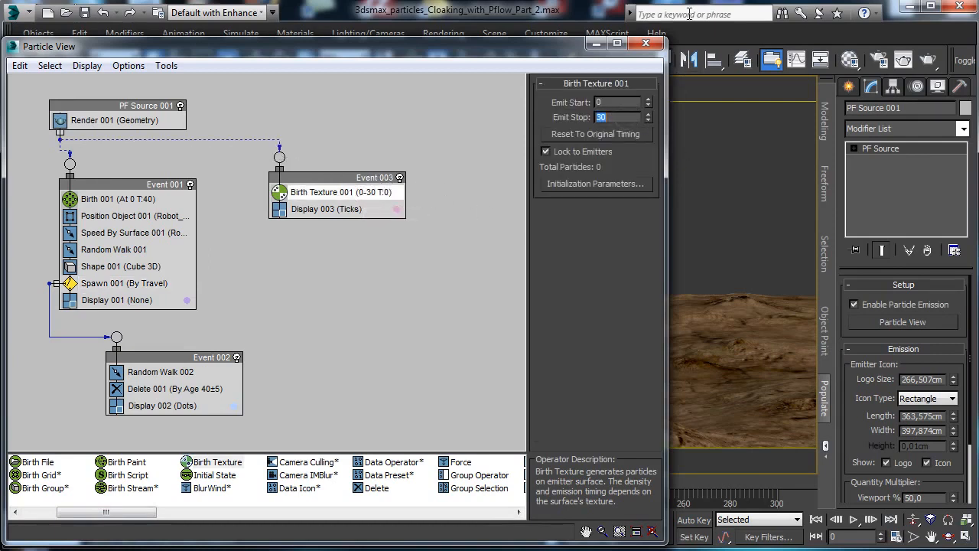
pyautogui.write('100')
pyautogui.press('Return')
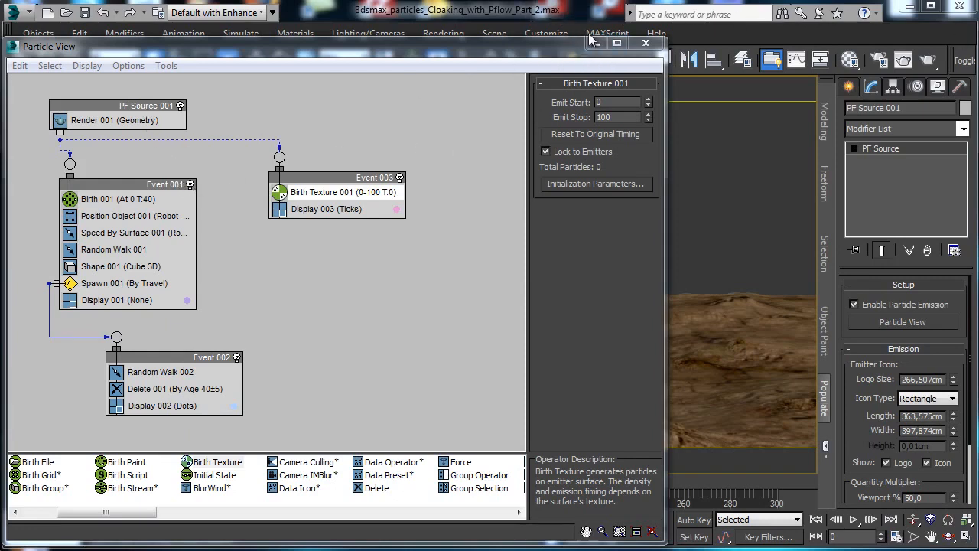
# Step: Open the initialization parameters of Birth Texture 001, minimize Particle View, and set the timing stop to 100
pyautogui.click(591, 184)
pyautogui.click(597, 44)
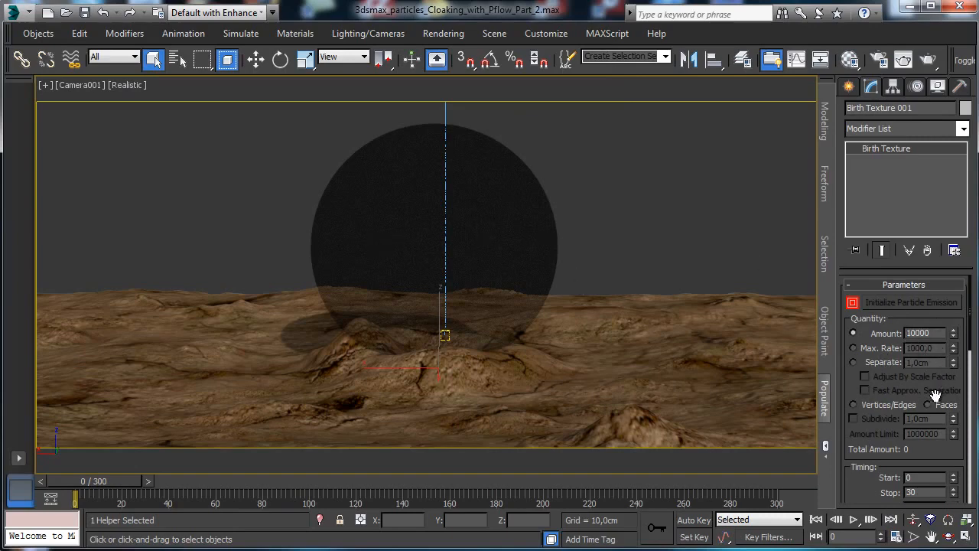
pyautogui.moveTo(905, 267); pyautogui.dragTo(905, 208)
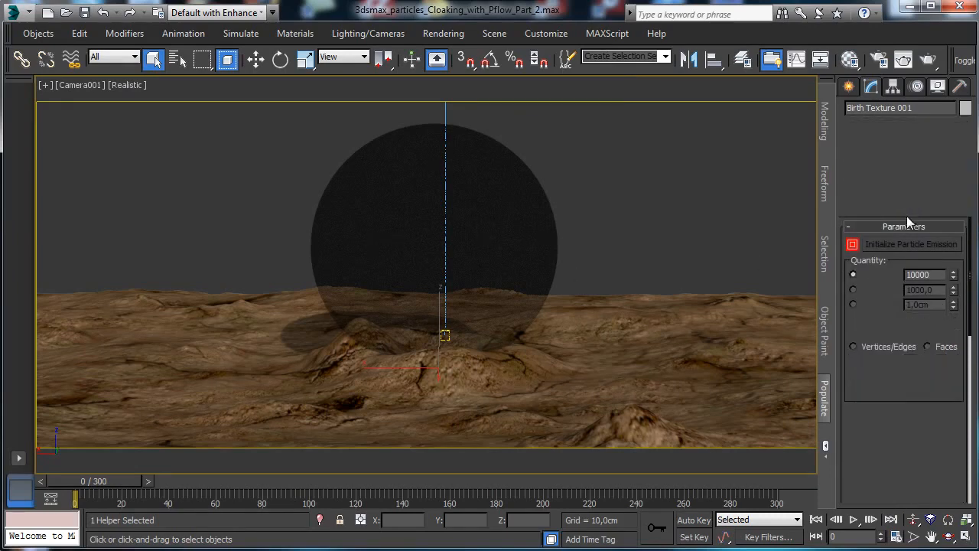
pyautogui.moveTo(938, 394); pyautogui.dragTo(935, 371)
pyautogui.doubleClick(925, 411)
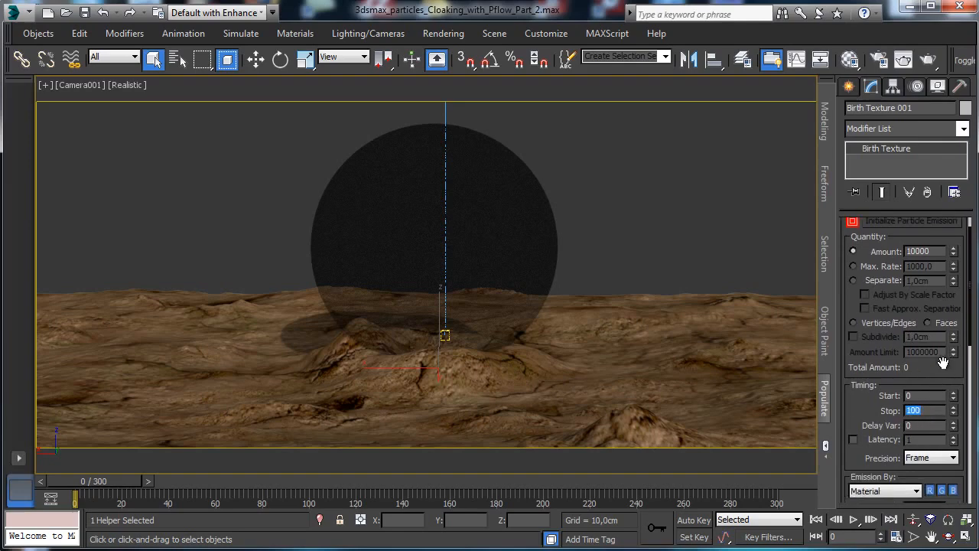
# Step: Check the Emission By options of Birth Texture 001 and inspect the Metal sphere material in the Material Editor
pyautogui.moveTo(943, 363); pyautogui.dragTo(938, 237)
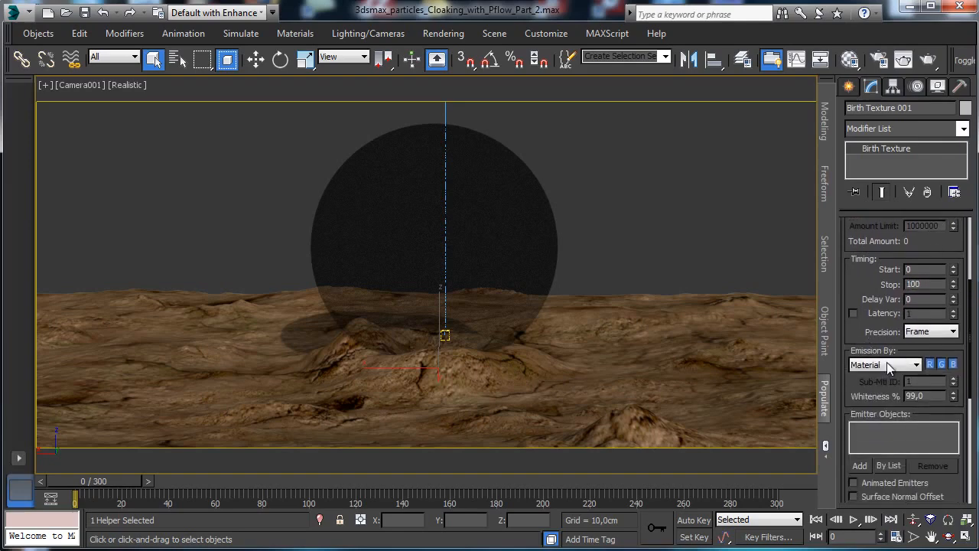
pyautogui.click(916, 366)
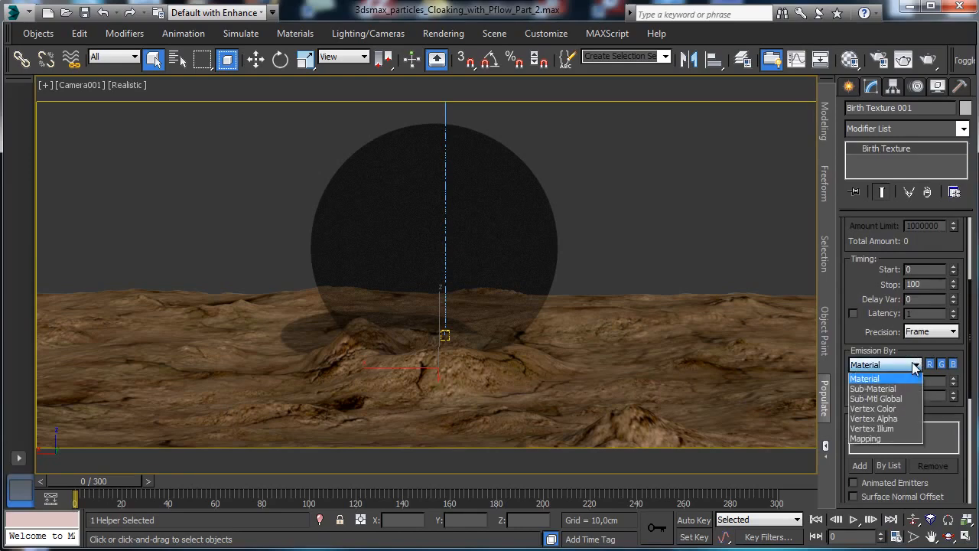
pyautogui.click(917, 366)
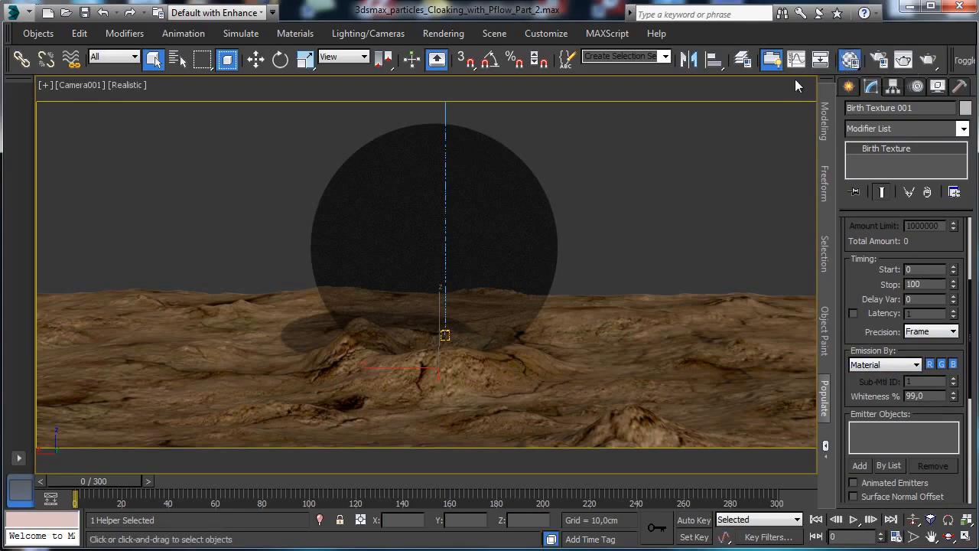
pyautogui.click(850, 60)
pyautogui.moveTo(790, 17); pyautogui.dragTo(786, 81)
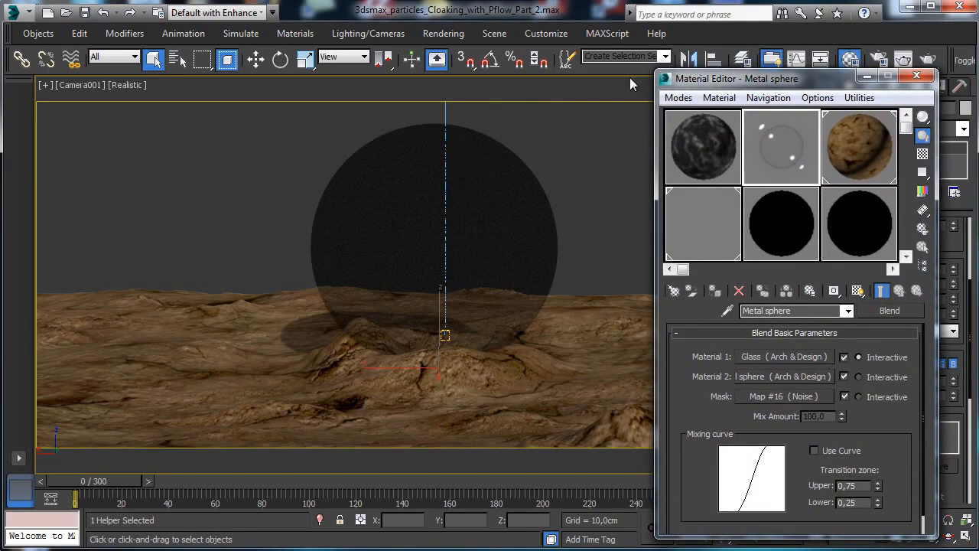
# Step: Make Glass Mask the current state set, and close the State Sets and Material Editor windows
pyautogui.click(445, 33)
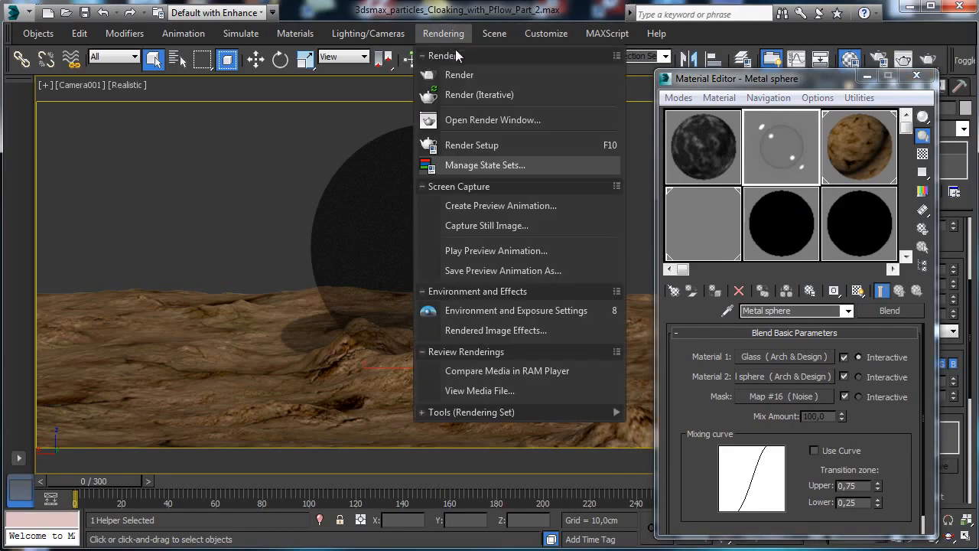
pyautogui.click(489, 166)
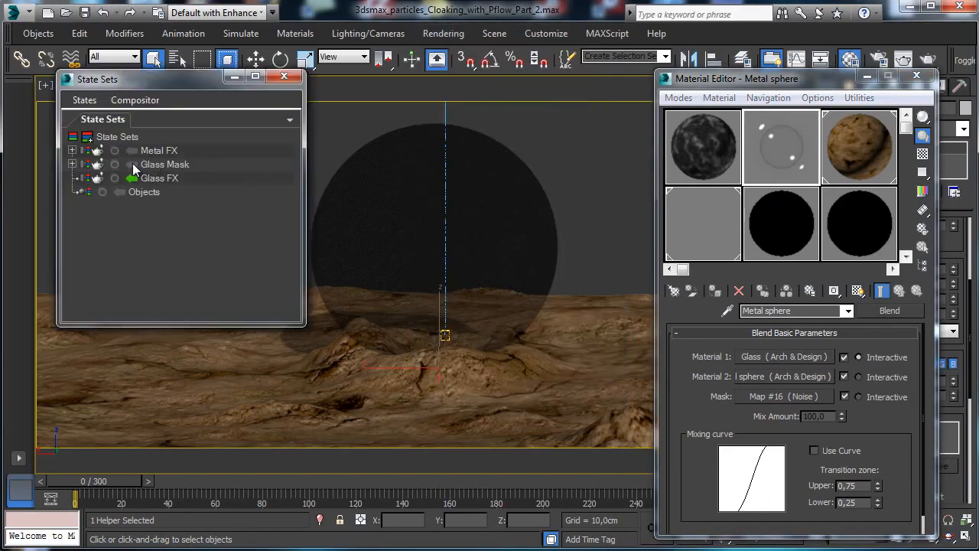
pyautogui.click(131, 164)
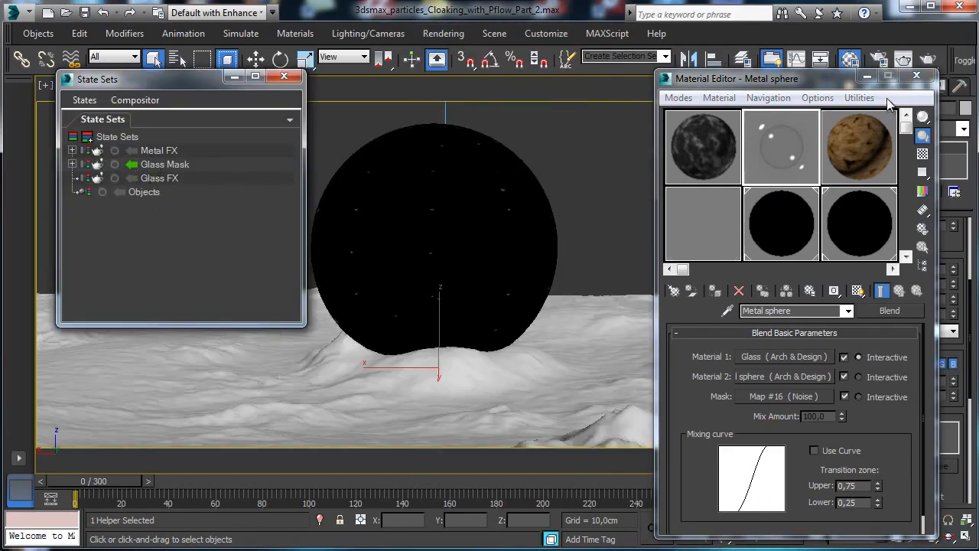
pyautogui.click(284, 78)
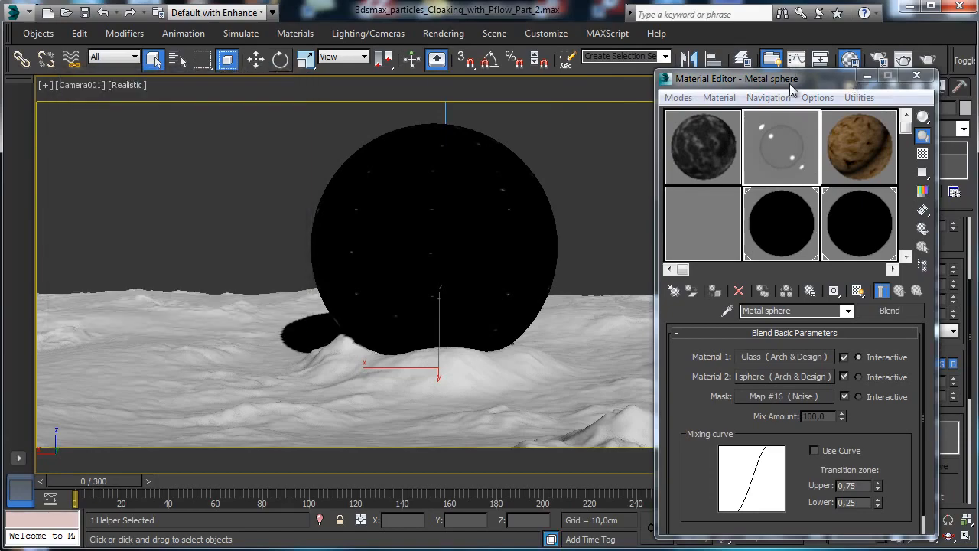
pyautogui.moveTo(792, 77); pyautogui.dragTo(133, 96)
pyautogui.click(259, 93)
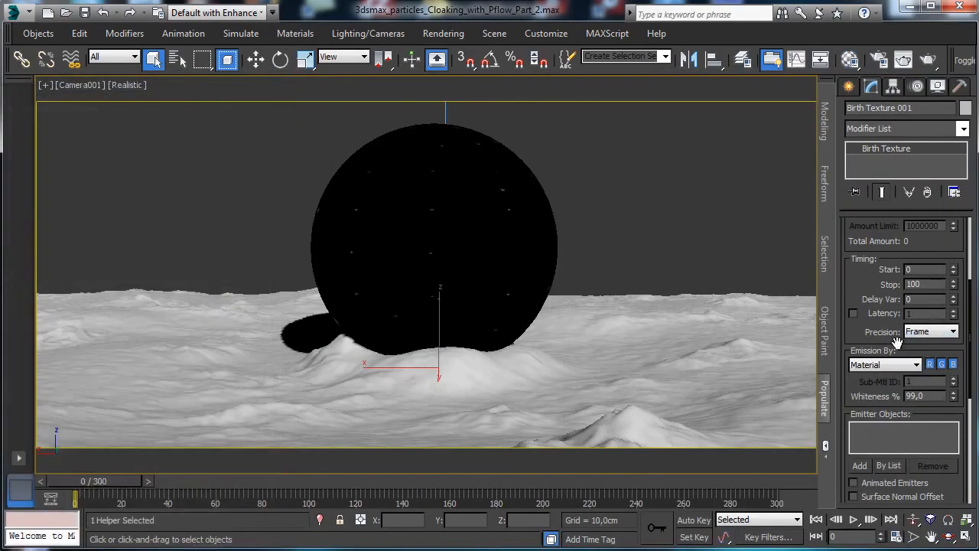
# Step: Add Robot_Sphere as the emitter object of Birth Texture 001 and initialize the particle emission
pyautogui.click(860, 465)
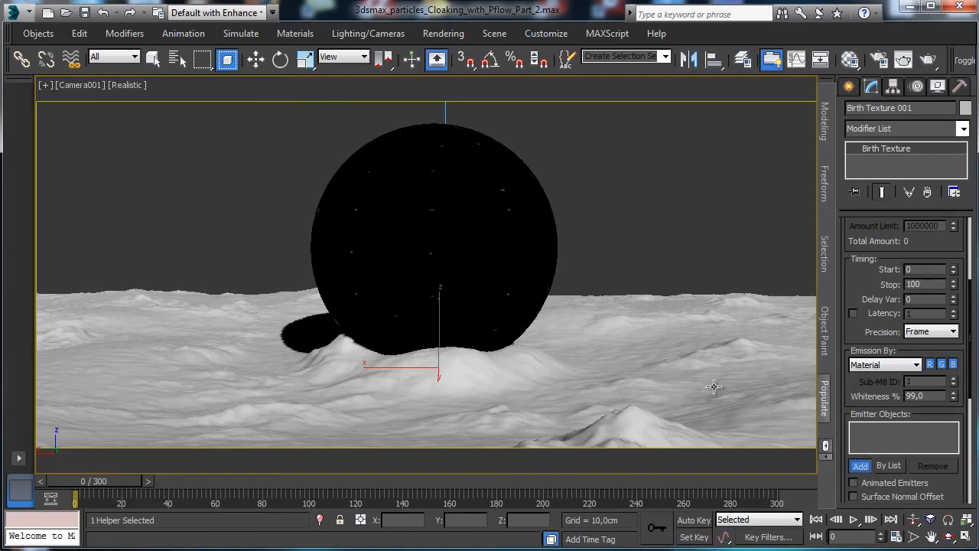
pyautogui.click(512, 201)
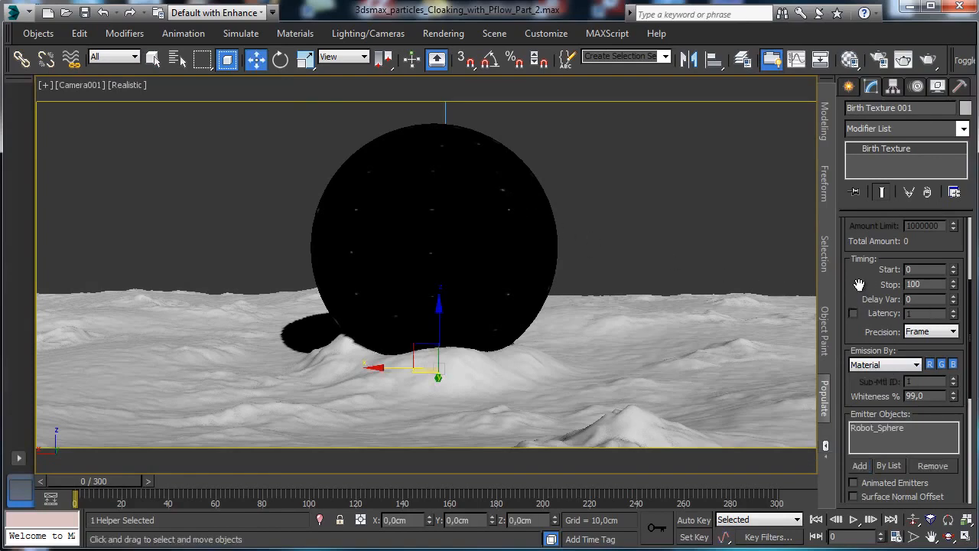
pyautogui.moveTo(861, 289); pyautogui.dragTo(862, 161)
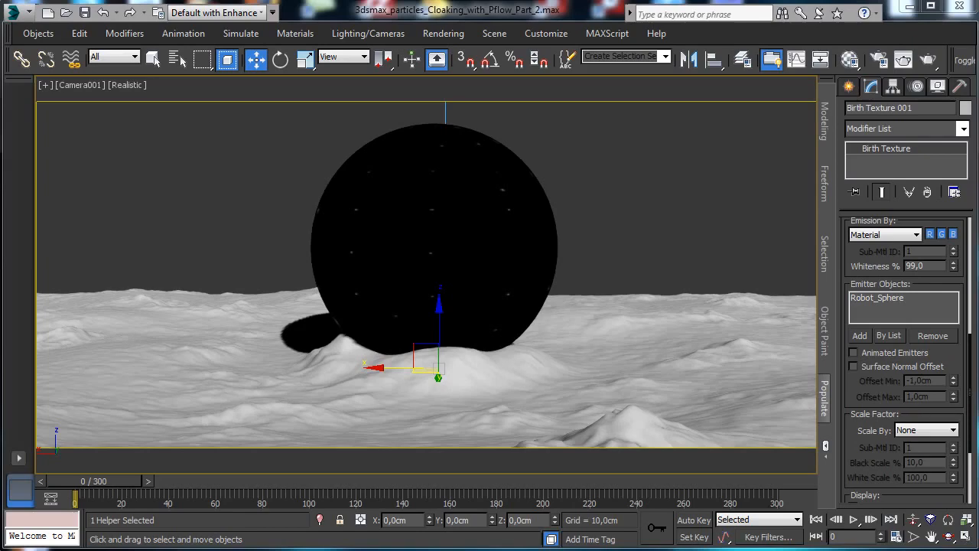
pyautogui.moveTo(866, 383); pyautogui.dragTo(889, 231)
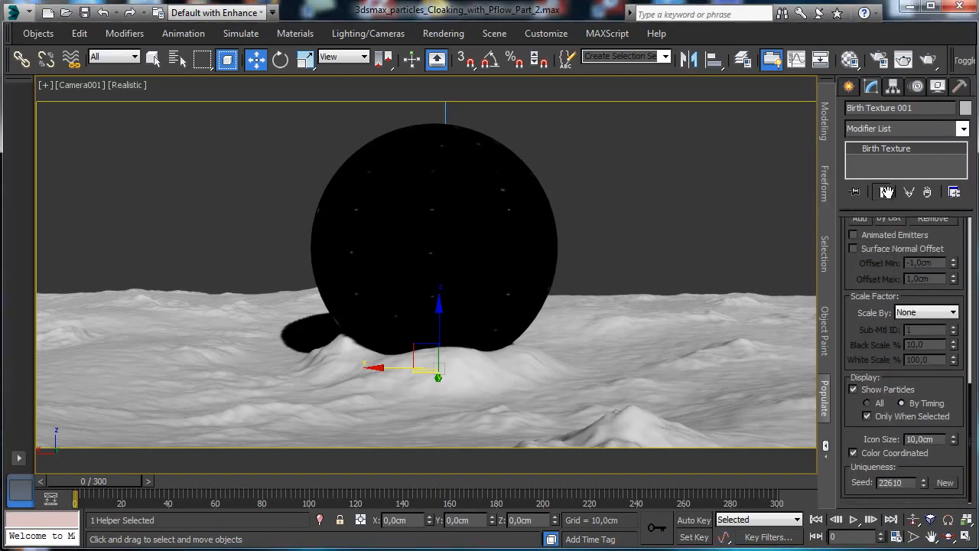
pyautogui.moveTo(888, 194); pyautogui.dragTo(866, 494)
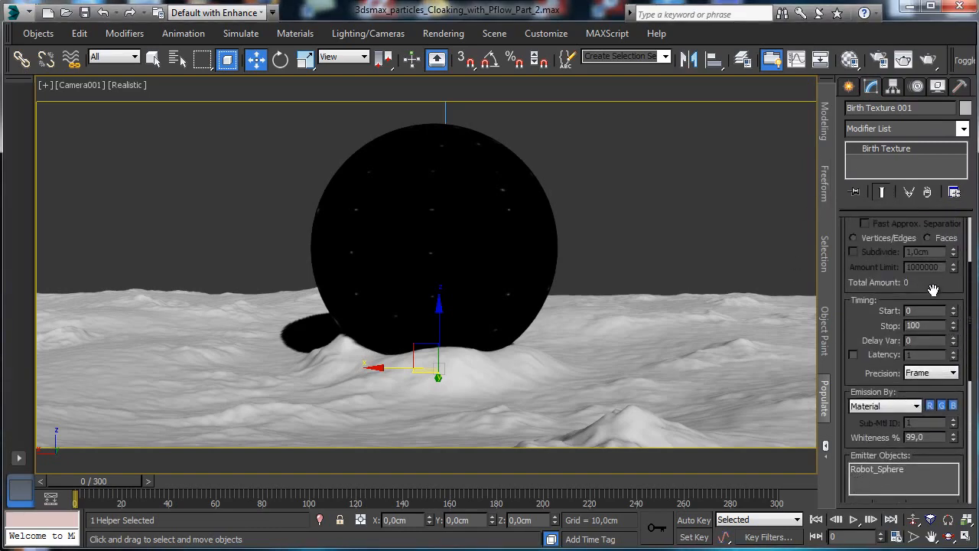
pyautogui.scroll(3, 929, 282)
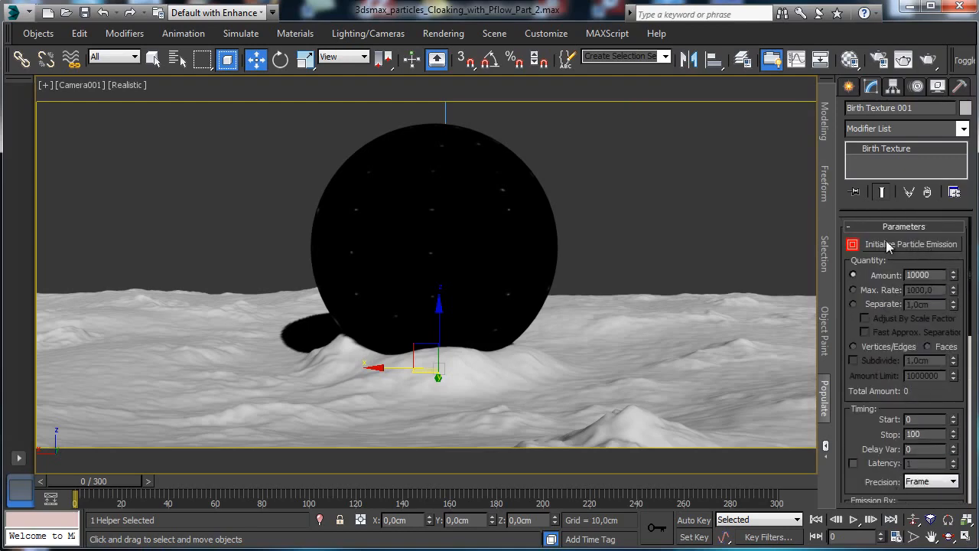
pyautogui.click(906, 244)
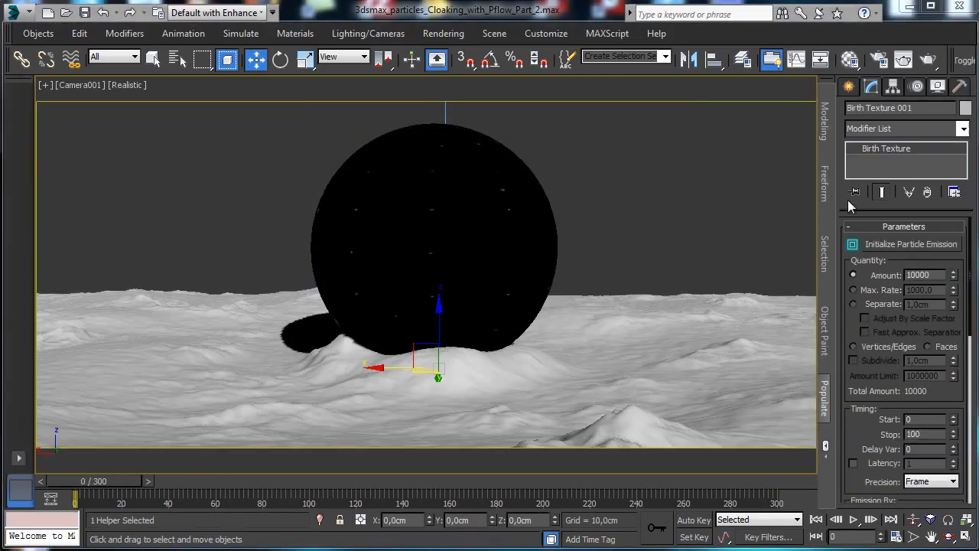
# Step: Turn off Event 001 and Event 002 in Particle View so only Event 003 stays active
pyautogui.click(177, 59)
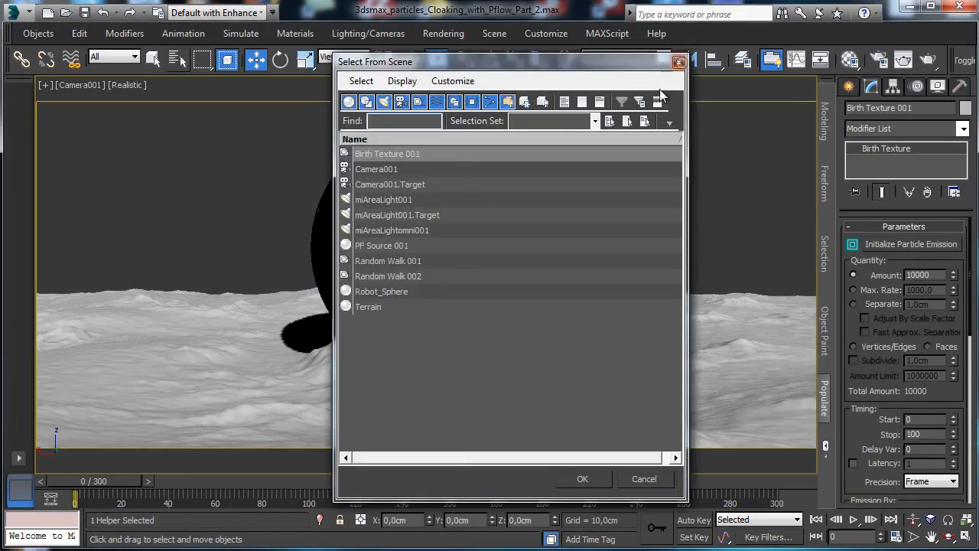
pyautogui.click(678, 62)
pyautogui.press('6')
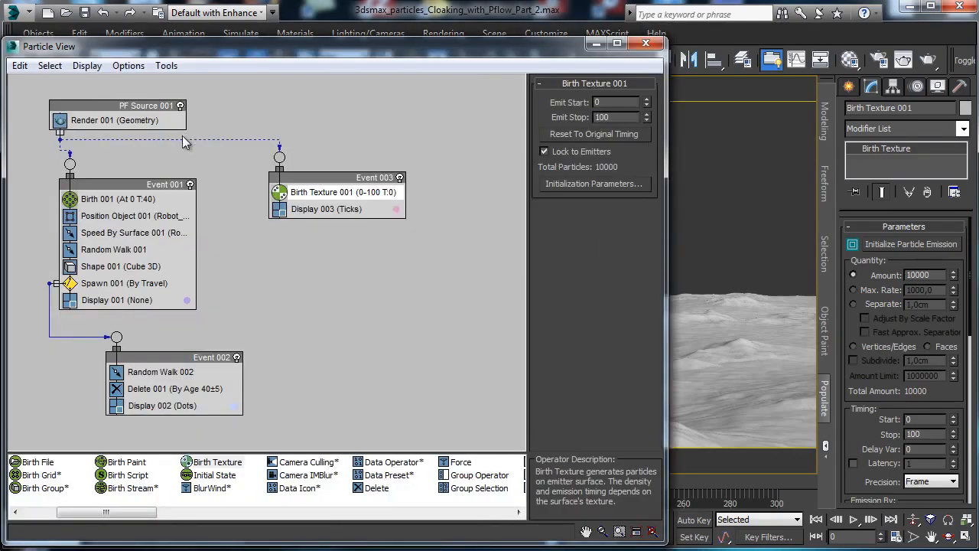
pyautogui.click(190, 184)
pyautogui.click(236, 357)
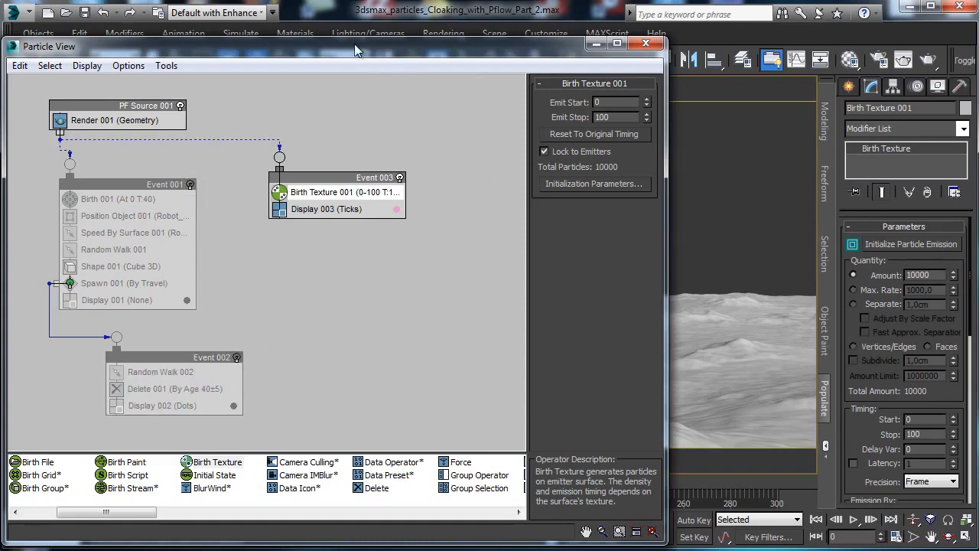
# Step: Move Particle View clear of the camera viewport and scrub the animation to frame 126 to check the emission
pyautogui.moveTo(663, 212); pyautogui.dragTo(330, 328)
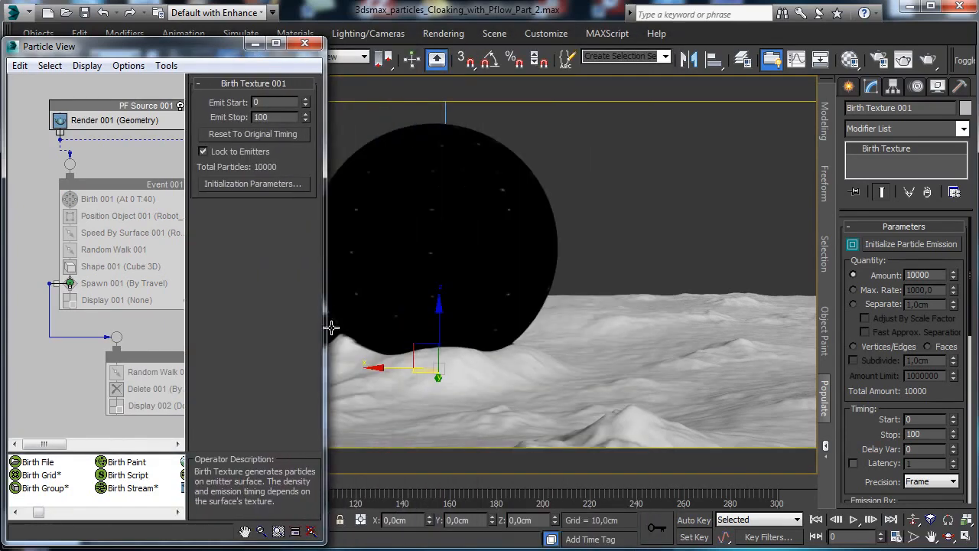
pyautogui.moveTo(181, 58); pyautogui.dragTo(978, 81)
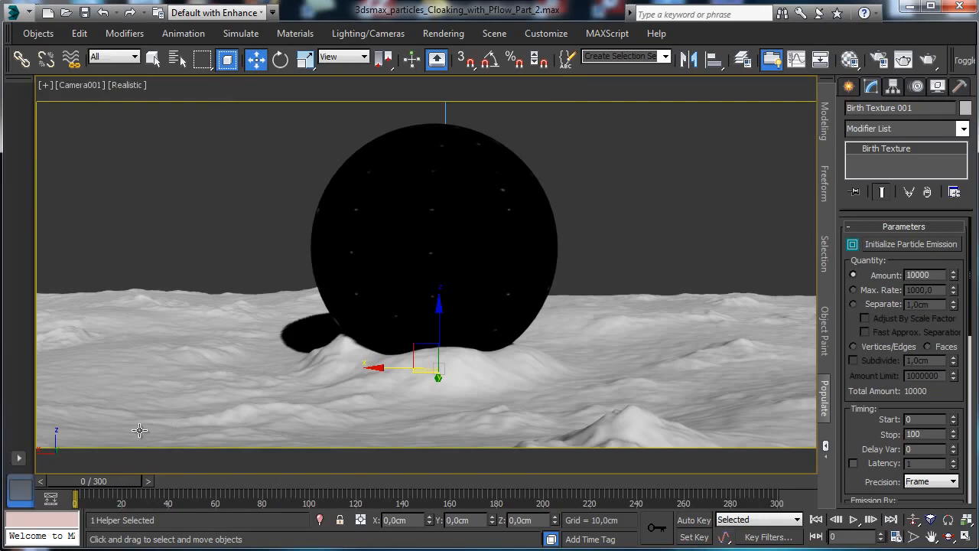
pyautogui.moveTo(143, 482); pyautogui.dragTo(402, 461)
pyautogui.press('w')
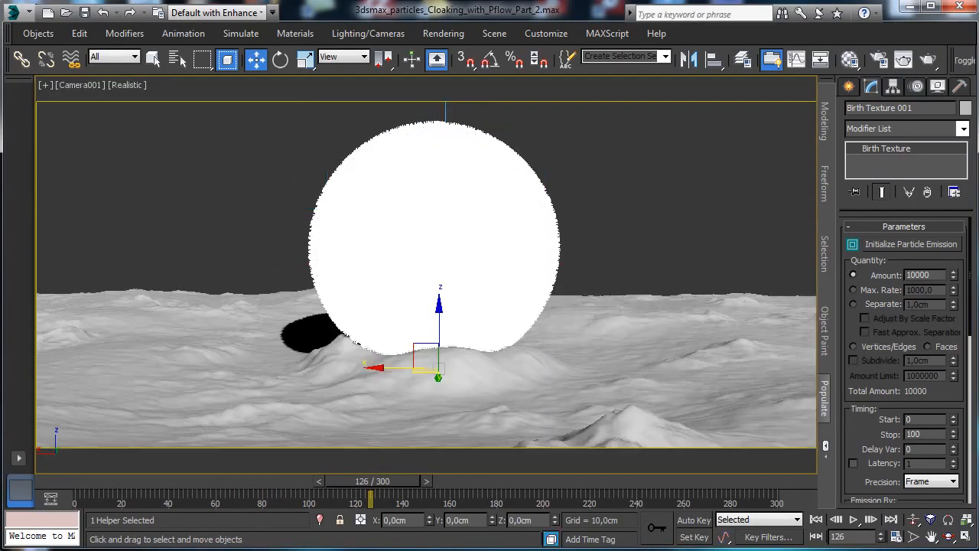
# Step: Set the display type of Display 003 in Event 003 to Dots and move Particle View away from the sphere
pyautogui.press('6')
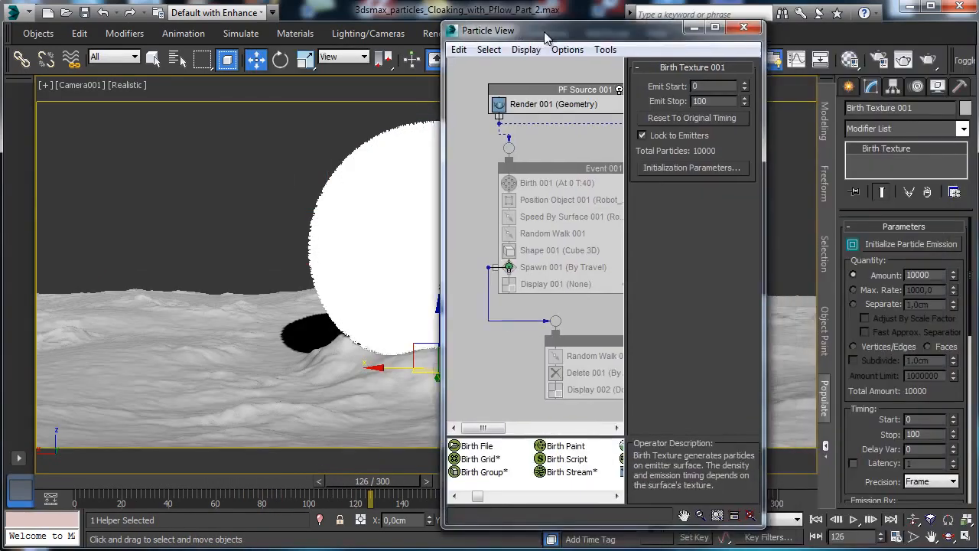
pyautogui.moveTo(544, 31); pyautogui.dragTo(104, 41)
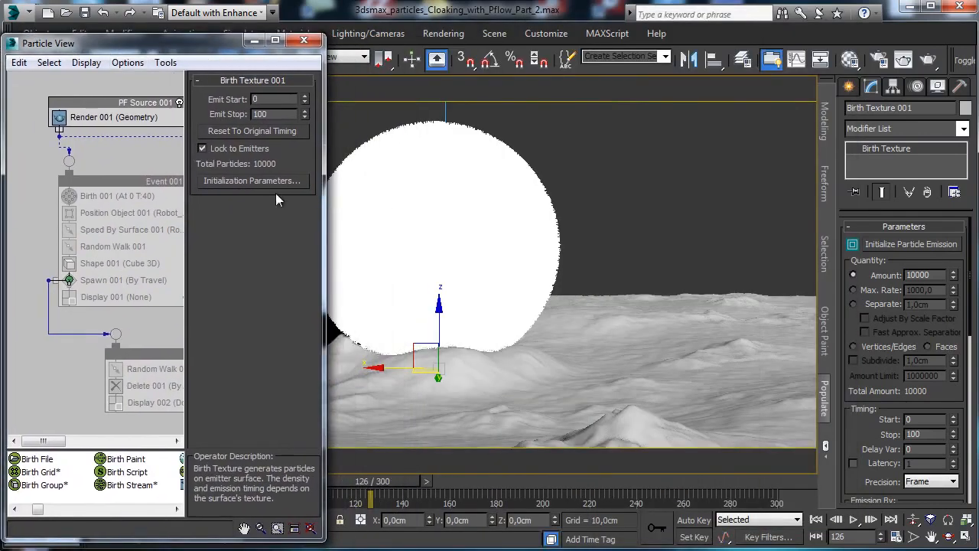
pyautogui.moveTo(325, 196); pyautogui.dragTo(579, 196)
pyautogui.click(342, 206)
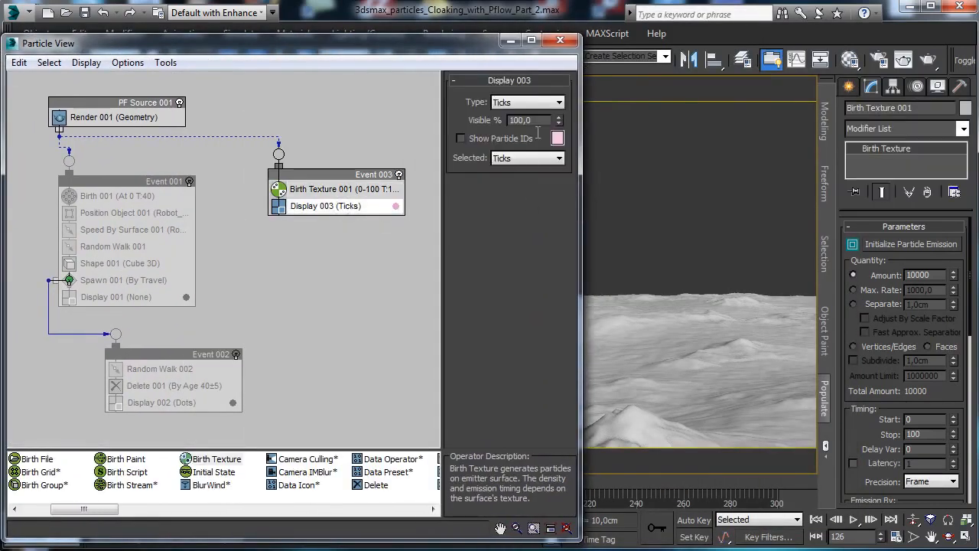
pyautogui.click(530, 103)
pyautogui.click(533, 120)
pyautogui.moveTo(432, 44); pyautogui.dragTo(978, 38)
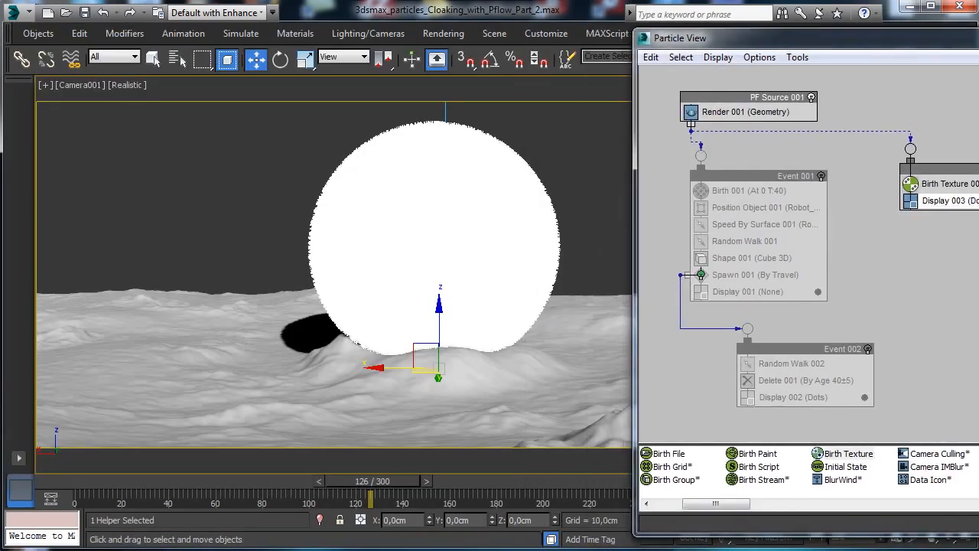
# Step: Switch the camera viewport shading to Shaded and return the animation to frame 0
pyautogui.click(126, 86)
pyautogui.click(173, 123)
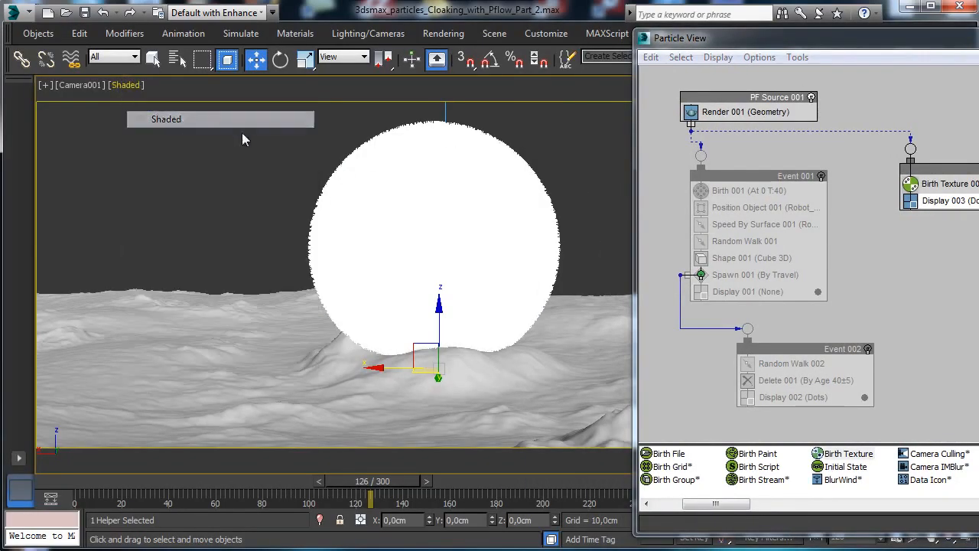
pyautogui.click(44, 487)
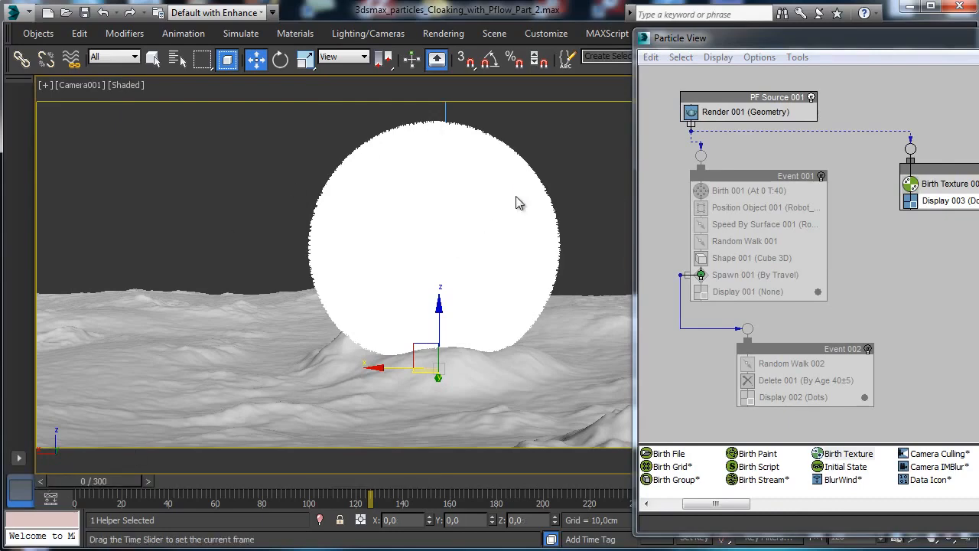
# Step: Enable Display as Box in the object properties of Robot_Sphere and deselect the sphere
pyautogui.click(568, 160)
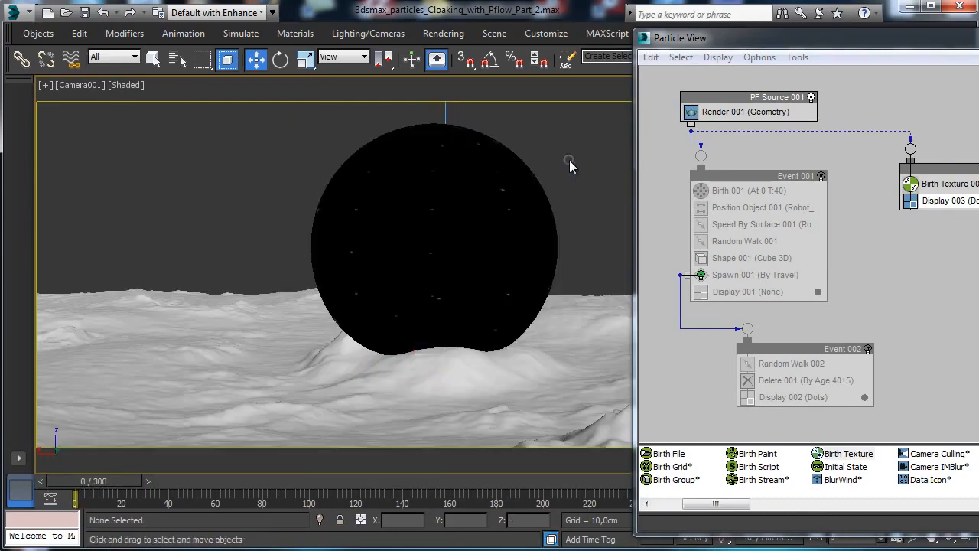
pyautogui.click(505, 199)
pyautogui.rightClick(505, 200)
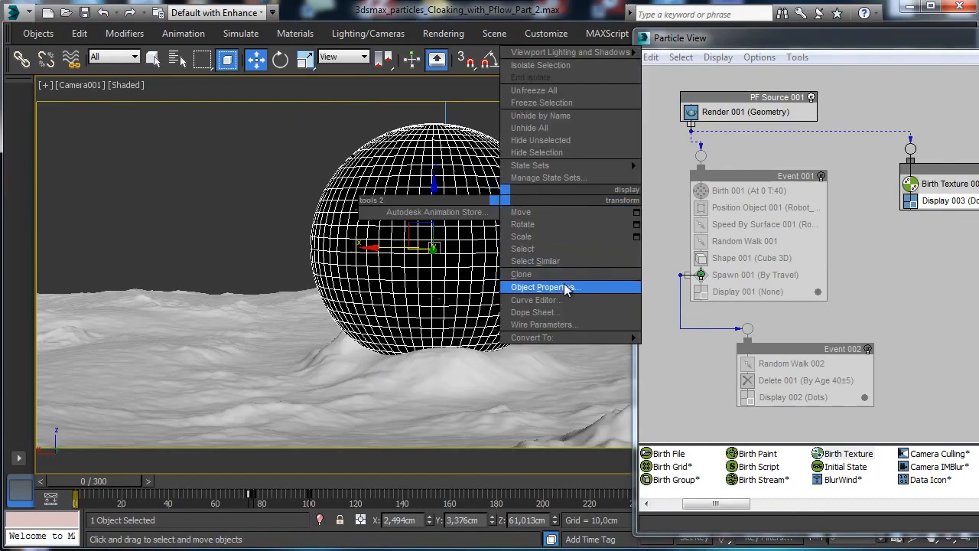
pyautogui.click(566, 287)
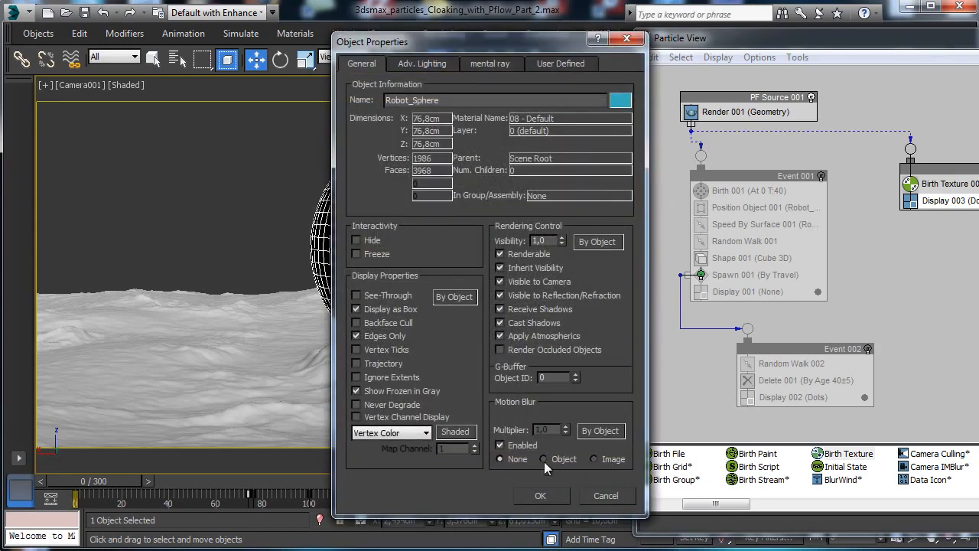
pyautogui.click(537, 494)
pyautogui.click(186, 256)
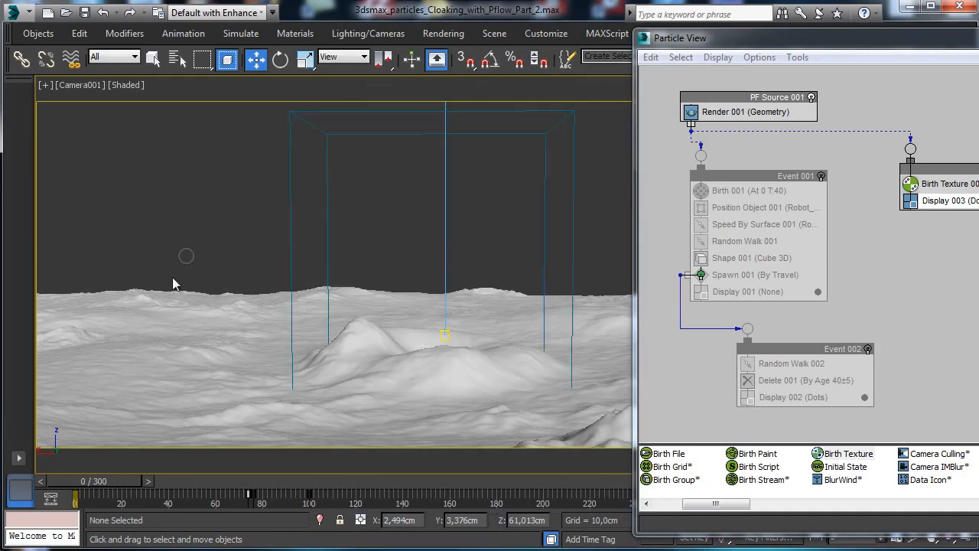
# Step: Scrub the animation through frames 75 and 37 to examine how particles appear inside the sphere's box outline
pyautogui.moveTo(104, 480); pyautogui.dragTo(276, 493)
pyautogui.click(315, 480)
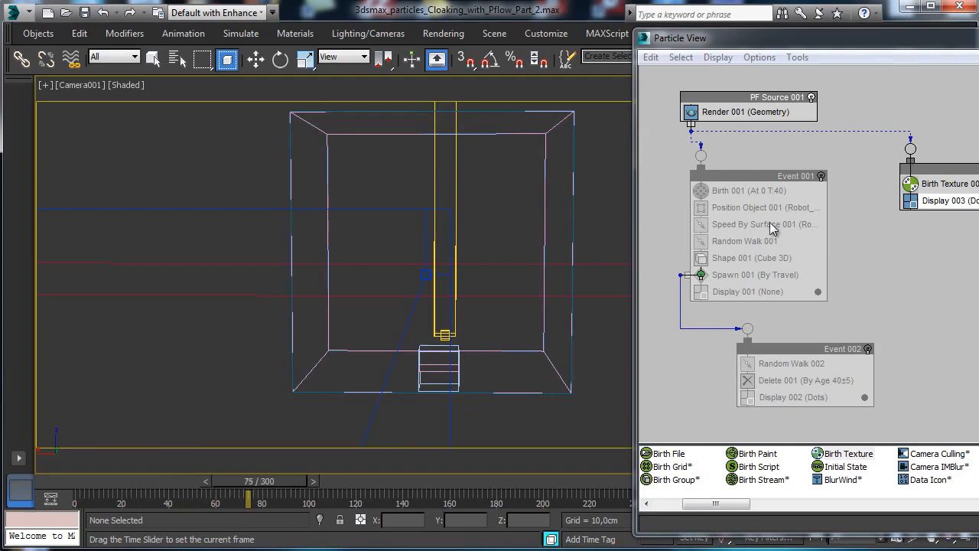
pyautogui.press('w')
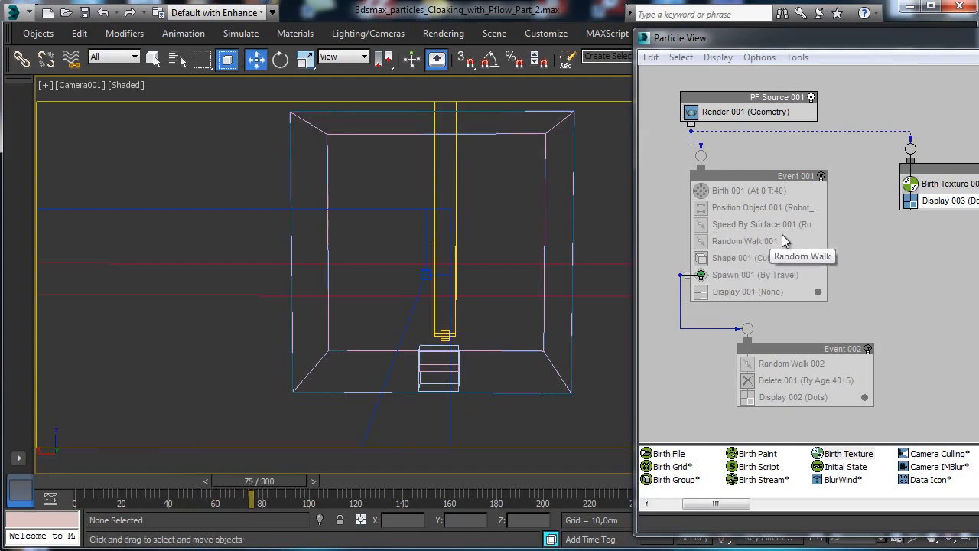
pyautogui.click(171, 482)
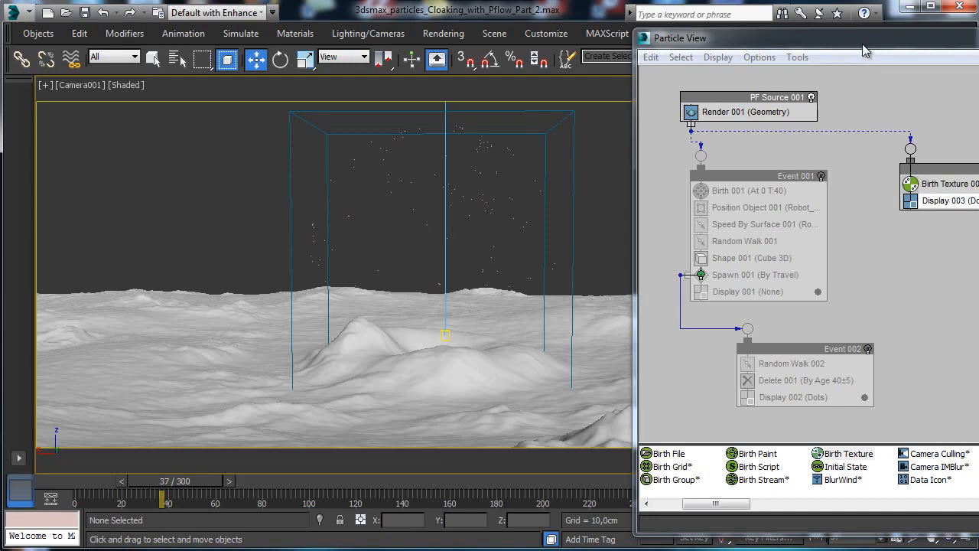
# Step: Insert a Shape operator into Event 003 between Birth Texture 001 and Display 003
pyautogui.moveTo(869, 47); pyautogui.dragTo(666, 48)
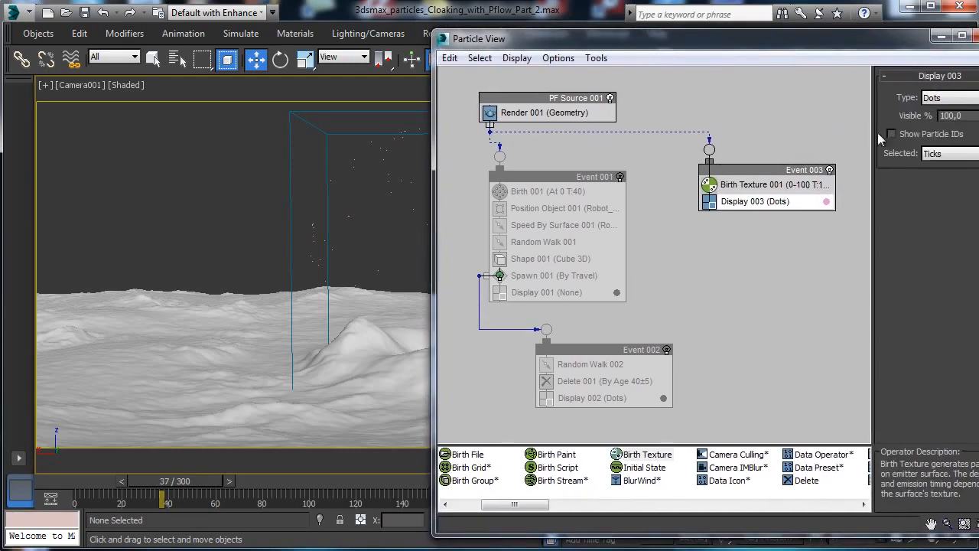
pyautogui.moveTo(978, 219); pyautogui.dragTo(961, 221)
pyautogui.moveTo(564, 436); pyautogui.dragTo(600, 436)
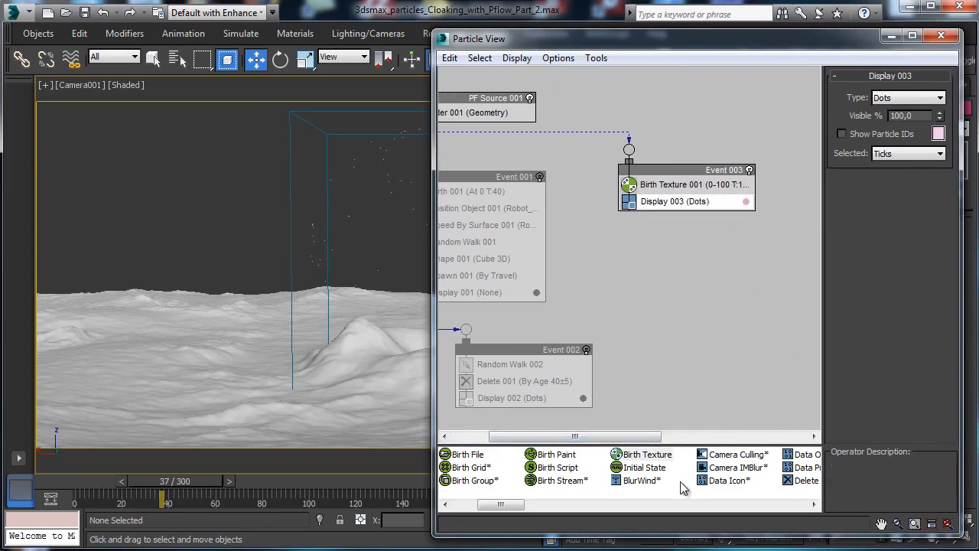
pyautogui.moveTo(509, 507); pyautogui.dragTo(617, 511)
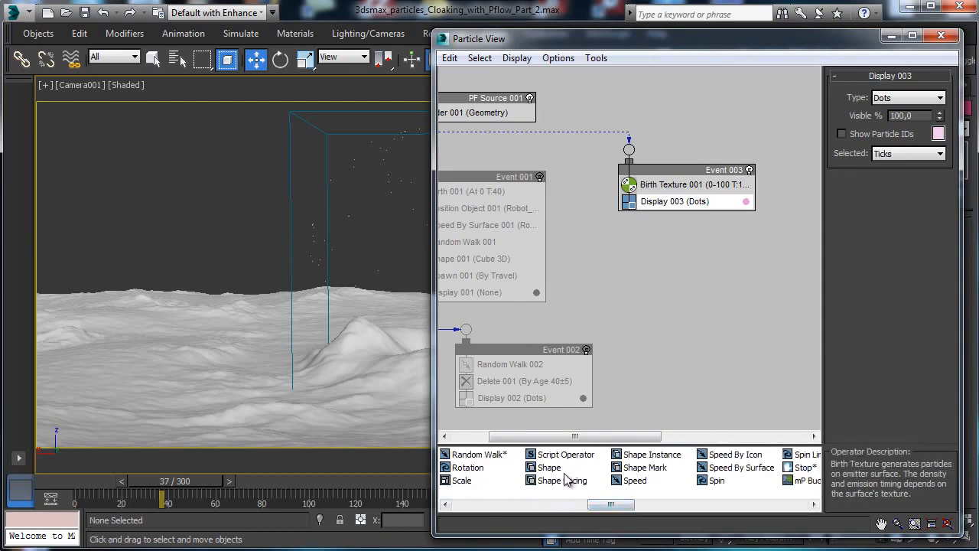
pyautogui.moveTo(549, 472); pyautogui.dragTo(658, 201)
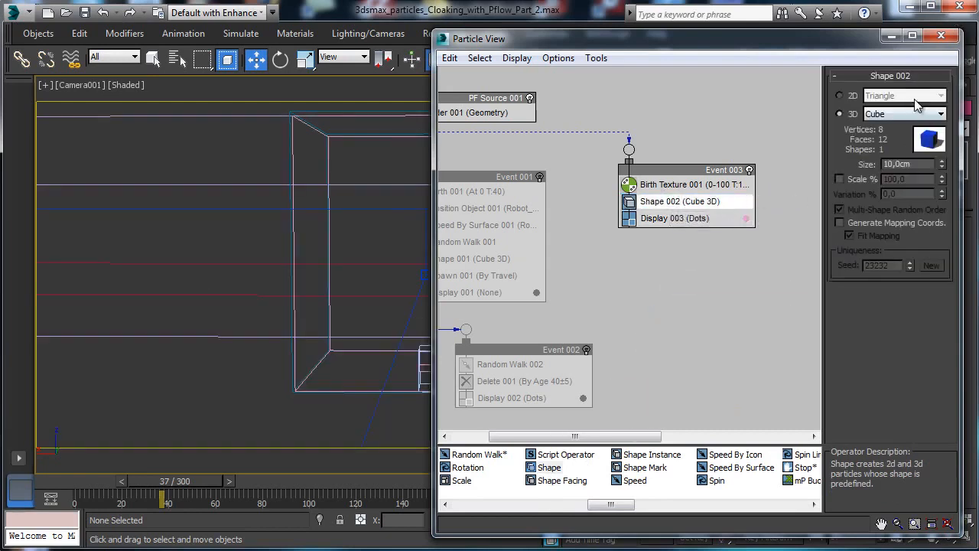
# Step: Set the display type of Display 003 to Geometry and show the parameters of Shape 002
pyautogui.click(703, 221)
pyautogui.click(910, 98)
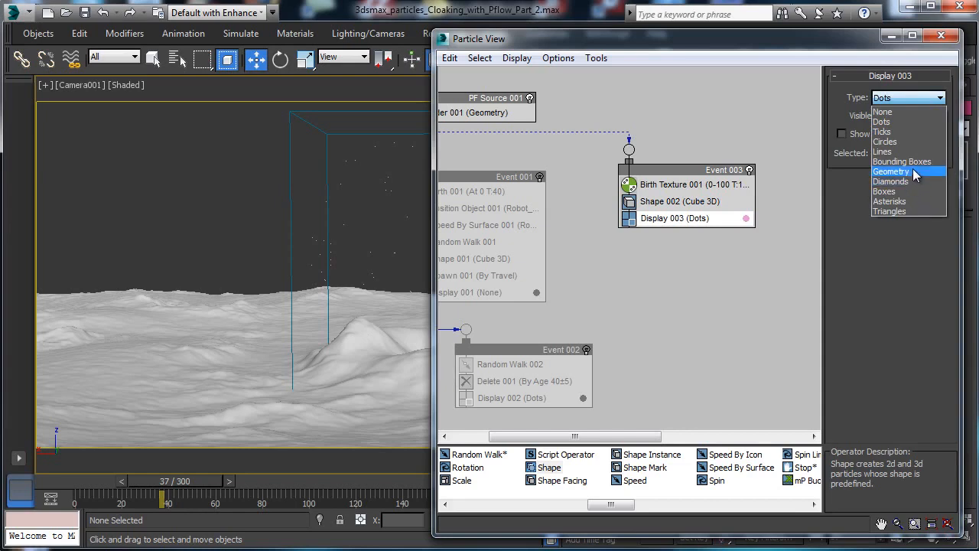
pyautogui.click(913, 170)
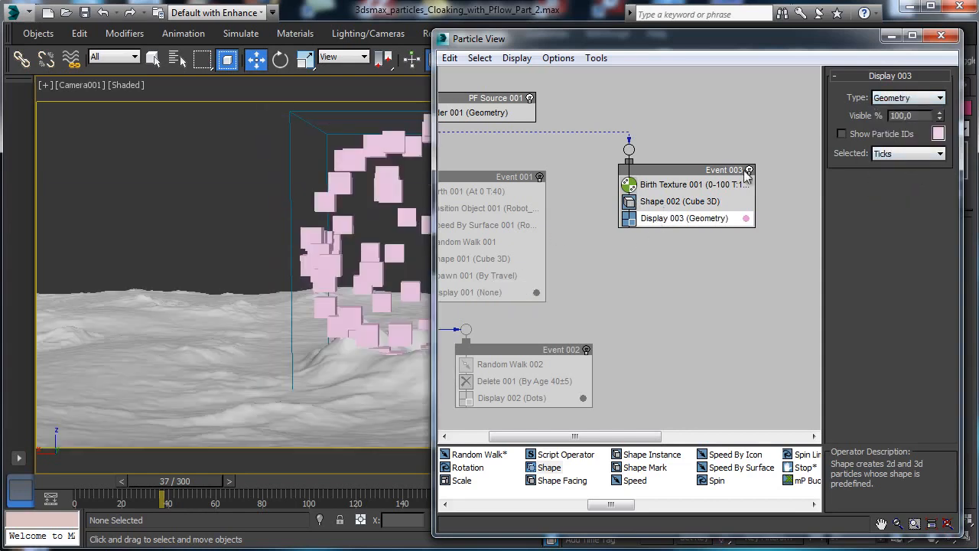
pyautogui.click(706, 203)
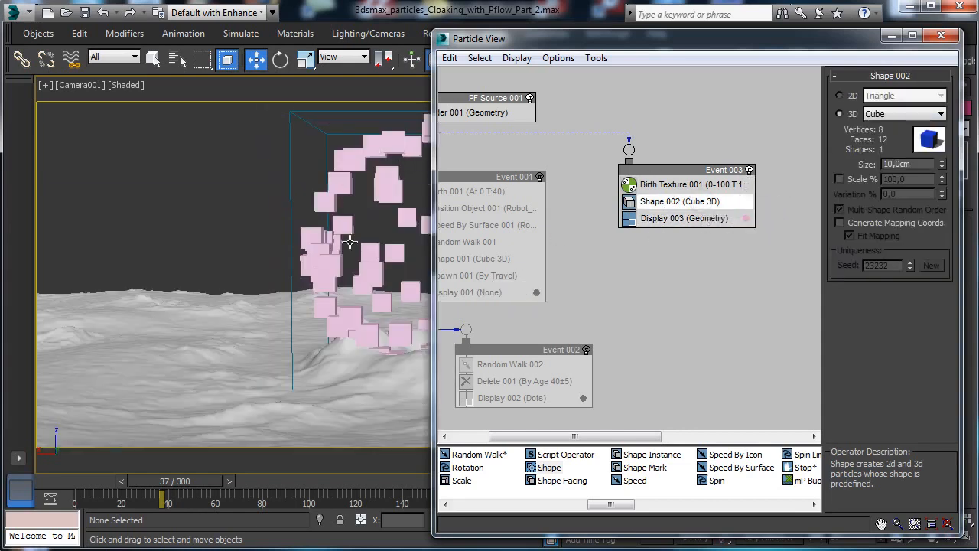
# Step: Replace Shape 002 in Event 003 with a Shape Mark operator and pick Robot_Sphere as its contact object
pyautogui.moveTo(760, 50); pyautogui.dragTo(774, 46)
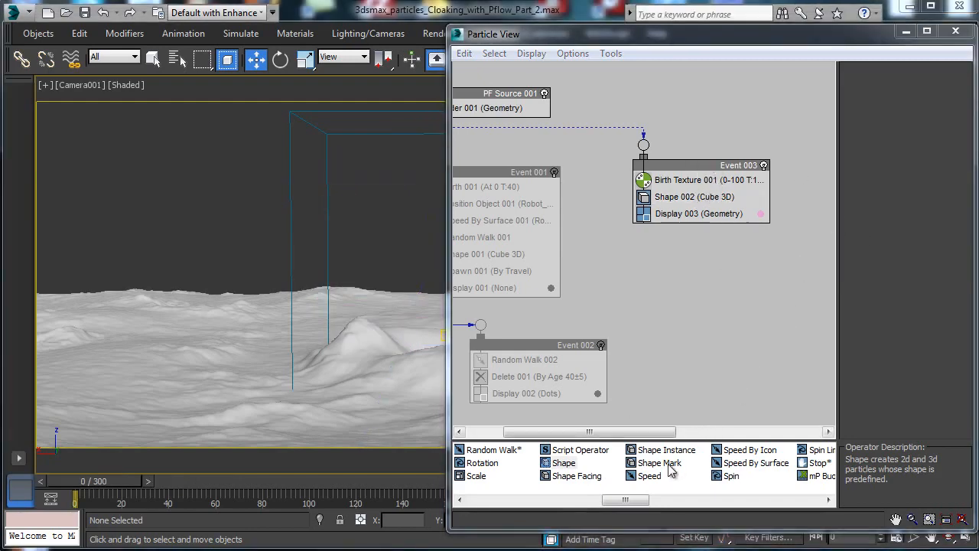
pyautogui.moveTo(657, 463); pyautogui.dragTo(679, 206)
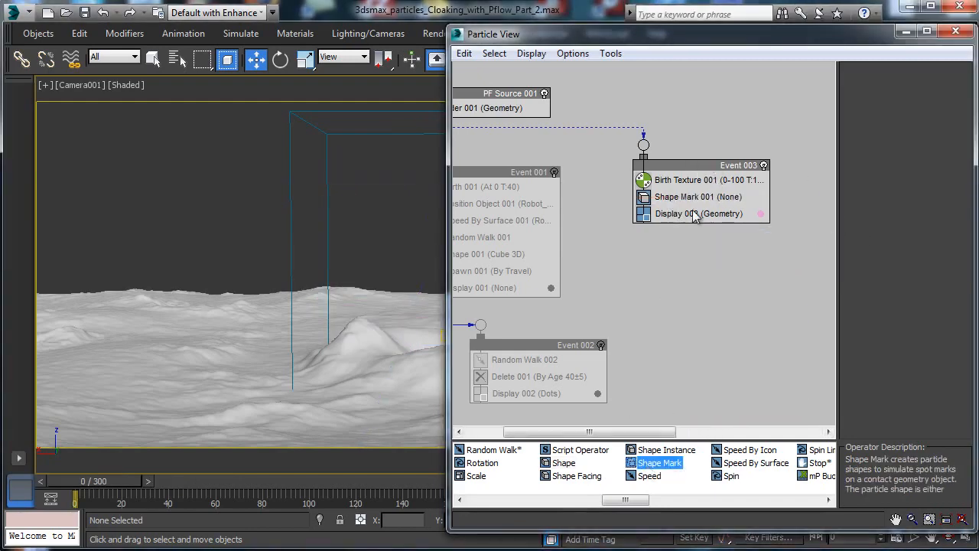
pyautogui.click(686, 200)
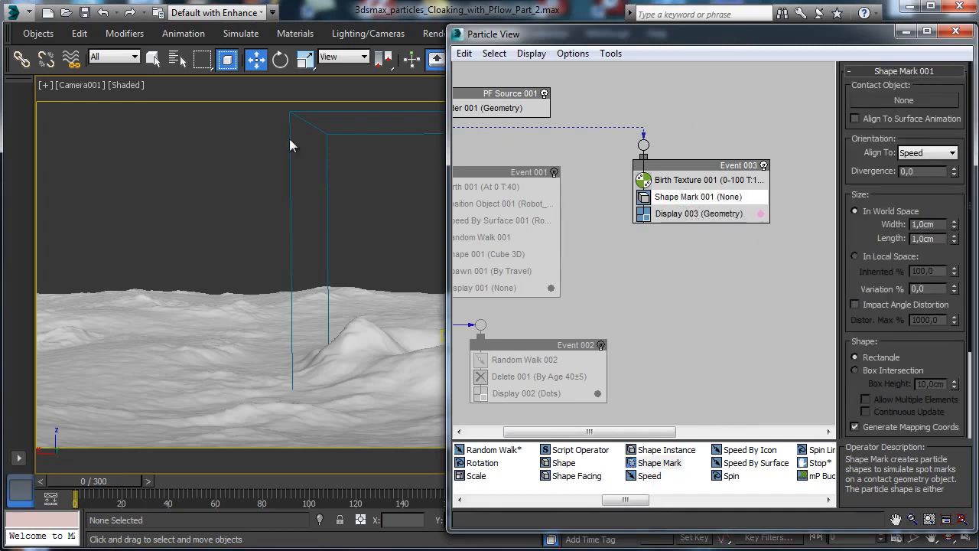
pyautogui.click(919, 101)
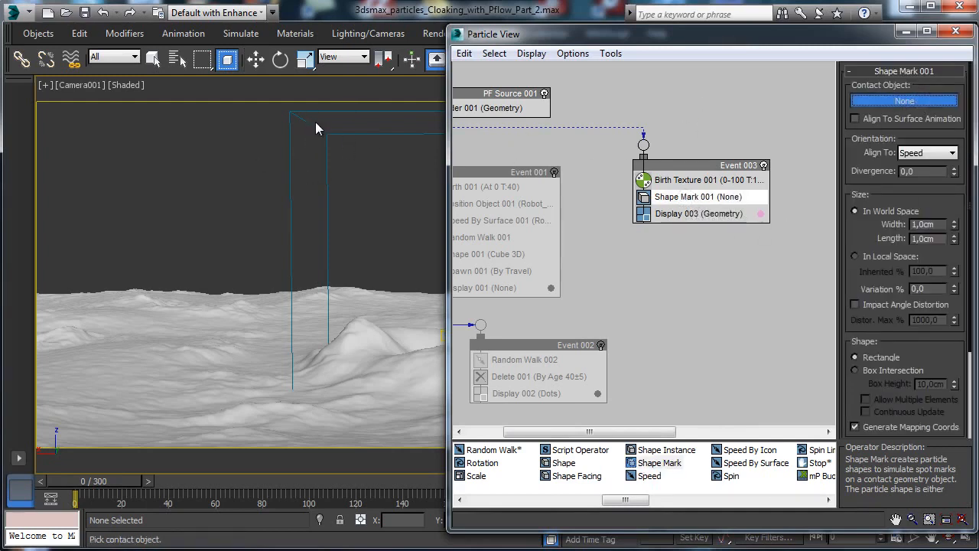
pyautogui.click(315, 121)
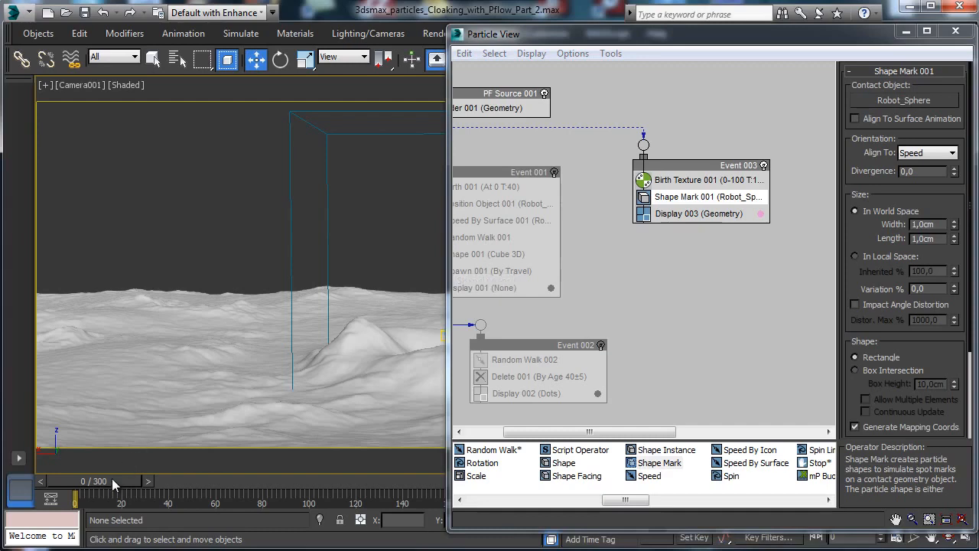
# Step: Scrub the animation to frame 34 to examine the shape marks, and fit Particle View beside the viewport with its parameters visible
pyautogui.moveTo(110, 481); pyautogui.dragTo(163, 486)
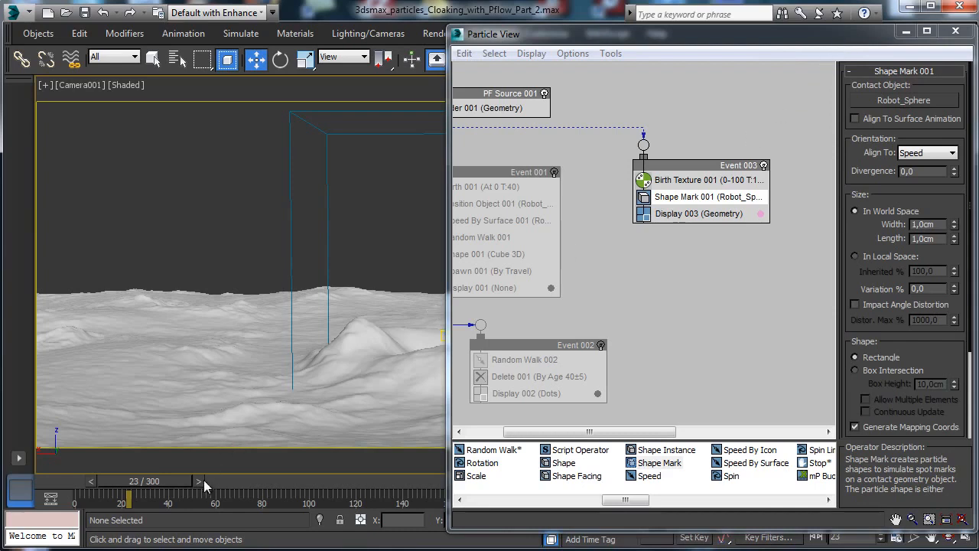
pyautogui.moveTo(182, 485); pyautogui.dragTo(207, 488)
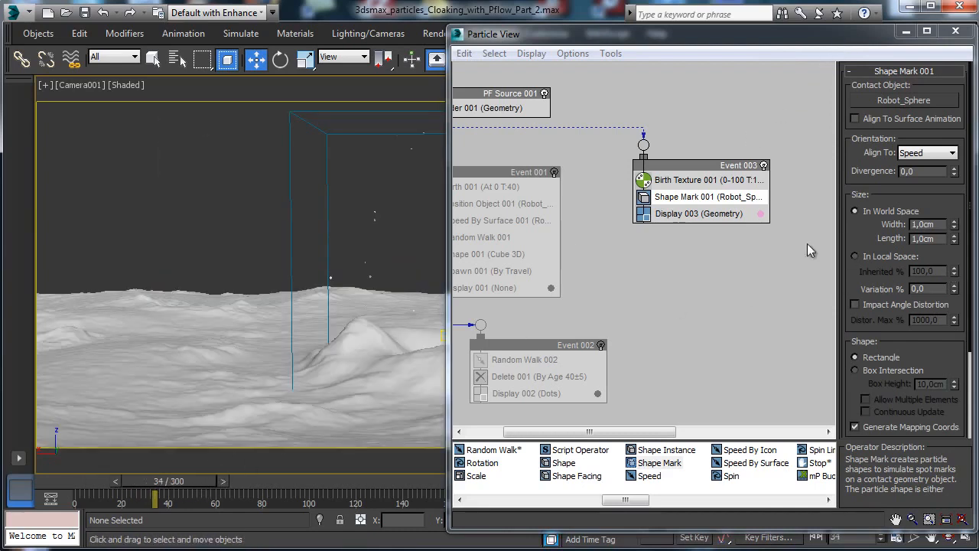
pyautogui.moveTo(595, 35); pyautogui.dragTo(650, 36)
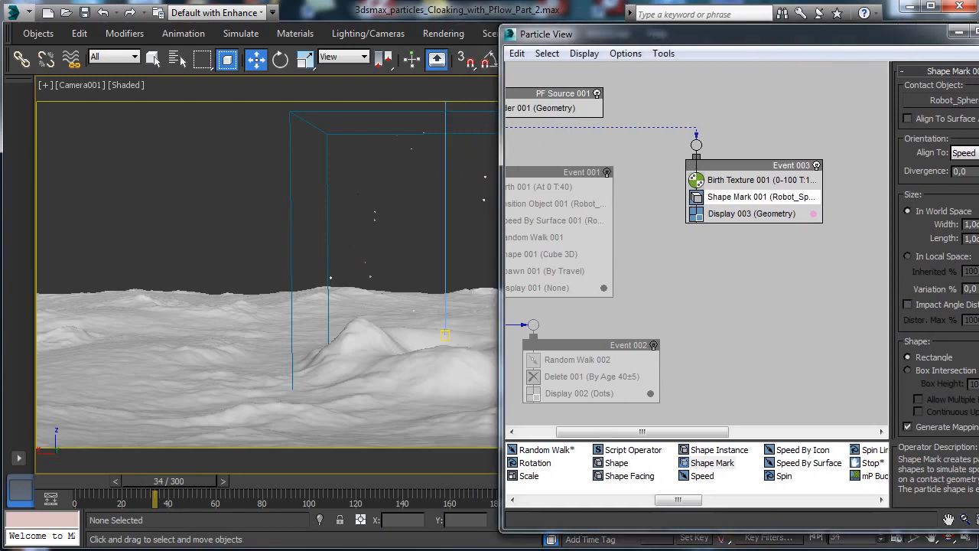
pyautogui.moveTo(978, 205); pyautogui.dragTo(921, 205)
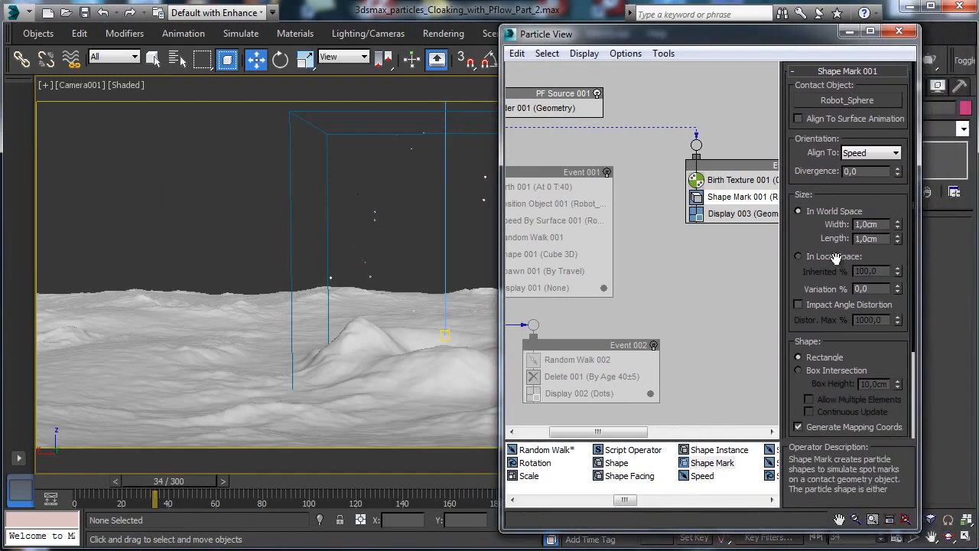
# Step: Set both the width and length of Shape Mark 001 in Event 003 to 3 cm in world space
pyautogui.moveTo(611, 433); pyautogui.dragTo(646, 433)
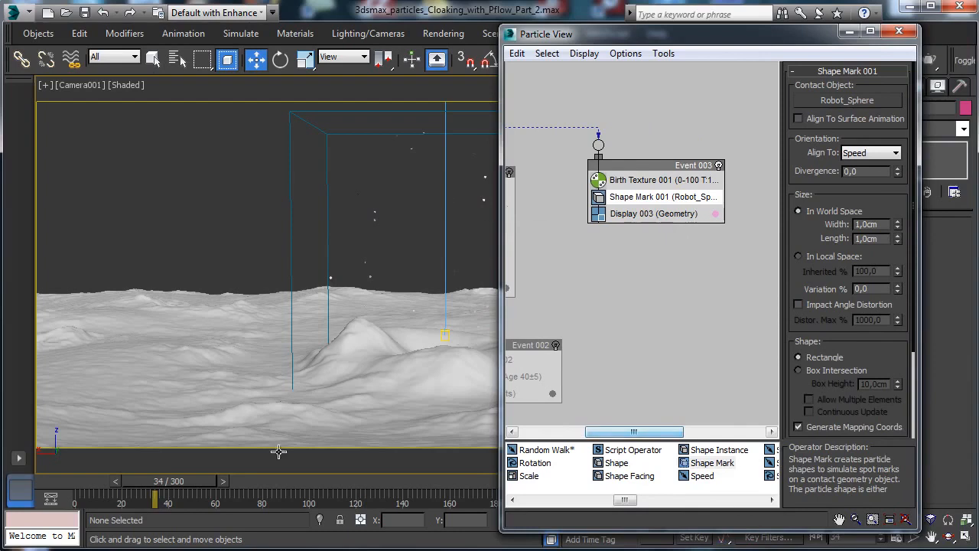
pyautogui.doubleClick(877, 224)
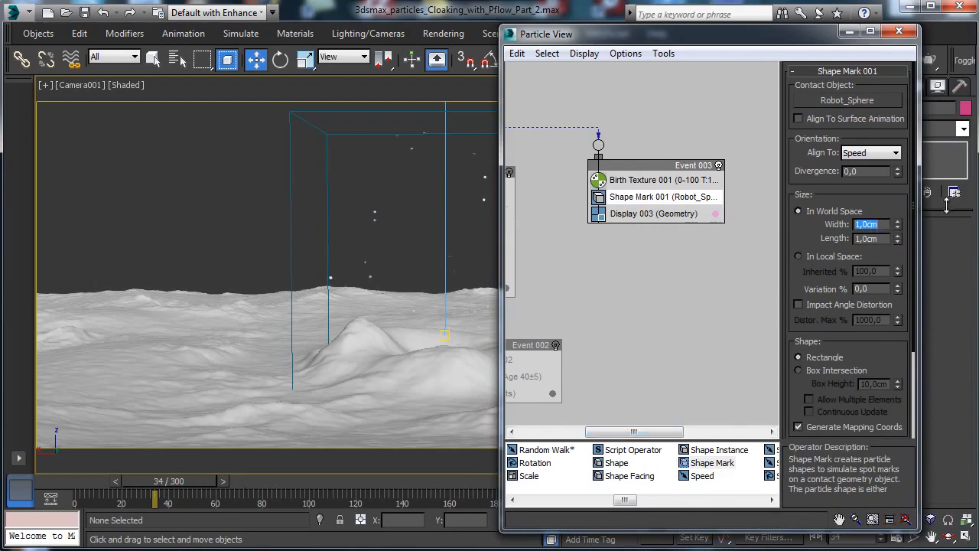
pyautogui.write('3')
pyautogui.press('Return')
pyautogui.doubleClick(877, 238)
pyautogui.write('3')
pyautogui.press('Return')
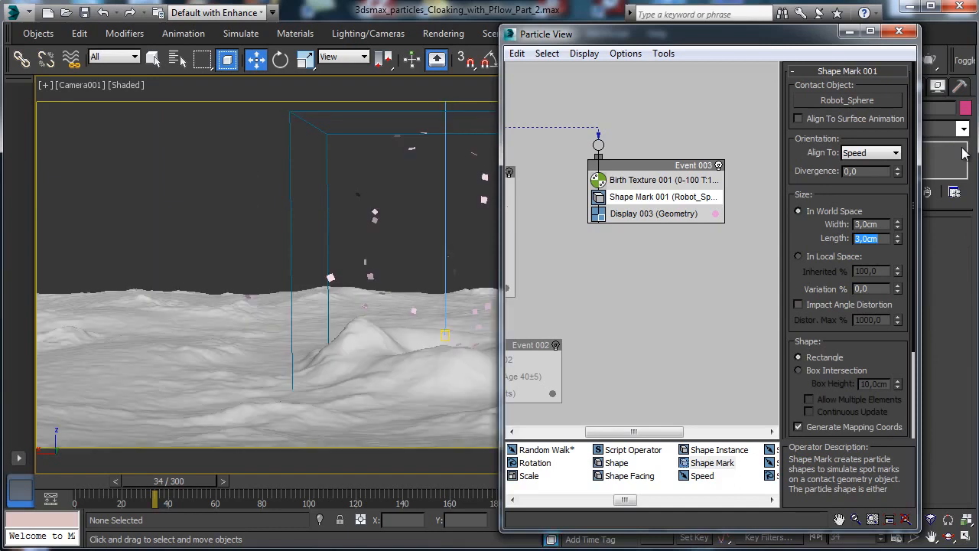
# Step: Switch the shape of Shape Mark 001 to Box Intersection with a box height of 2 cm
pyautogui.click(872, 153)
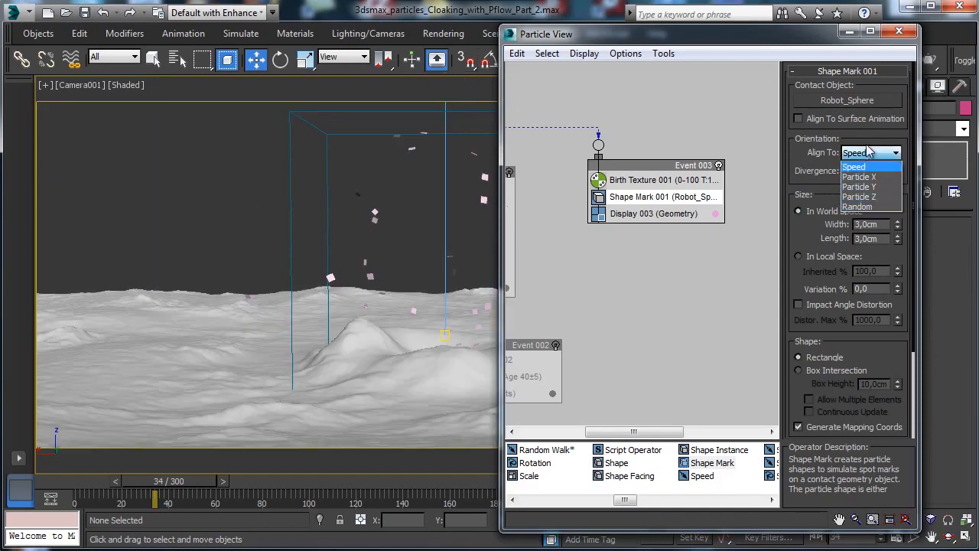
pyautogui.click(853, 138)
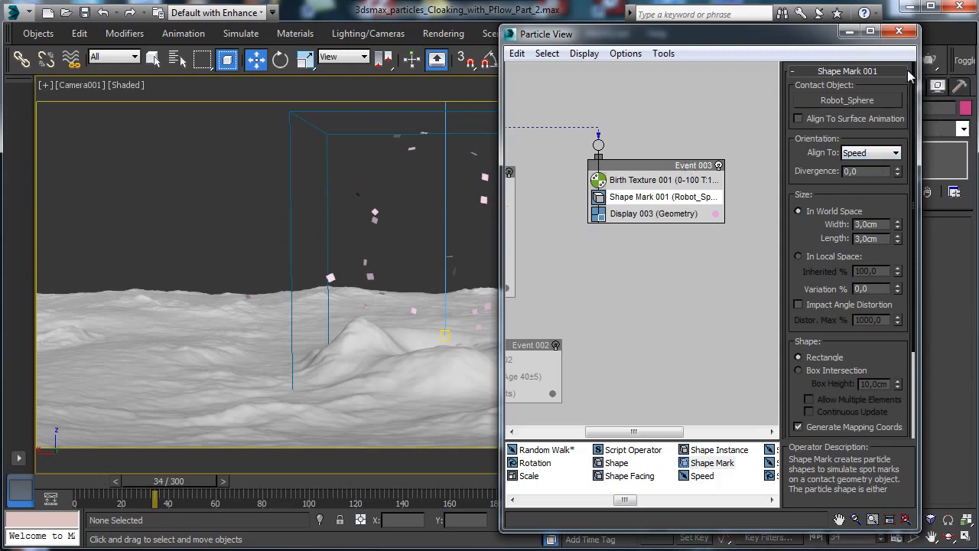
pyautogui.scroll(-3, 826, 188)
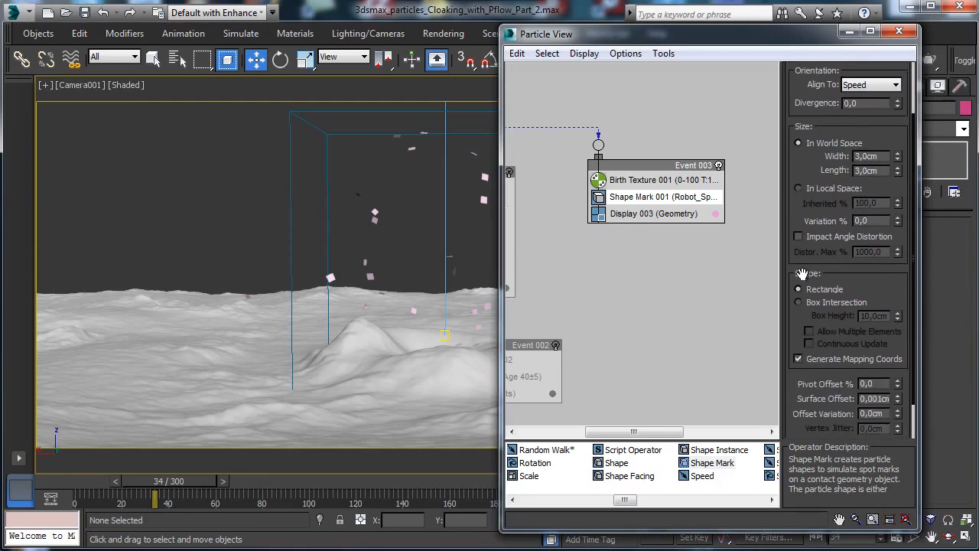
pyautogui.click(817, 303)
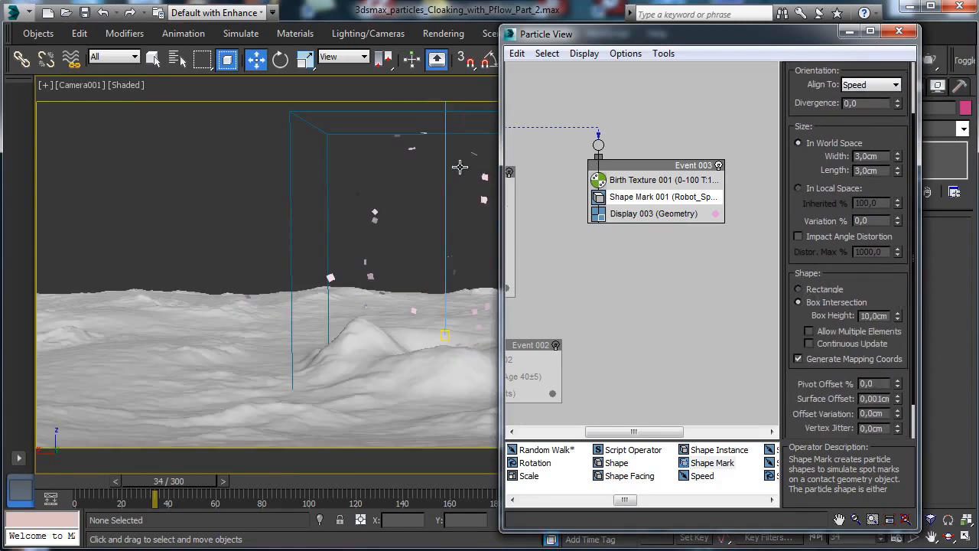
pyautogui.doubleClick(873, 316)
pyautogui.write('2')
pyautogui.press('Return')
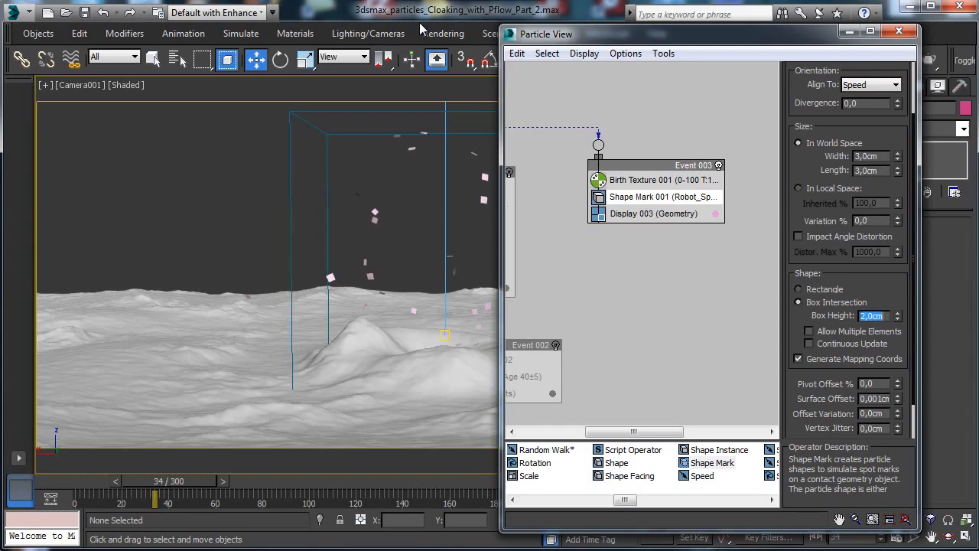
# Step: Enable Allow Multiple Elements and Continuous Update for Shape Mark 001, and scrub from frame 0 to frame 32 to check the marks
pyautogui.click(815, 332)
pyautogui.click(829, 343)
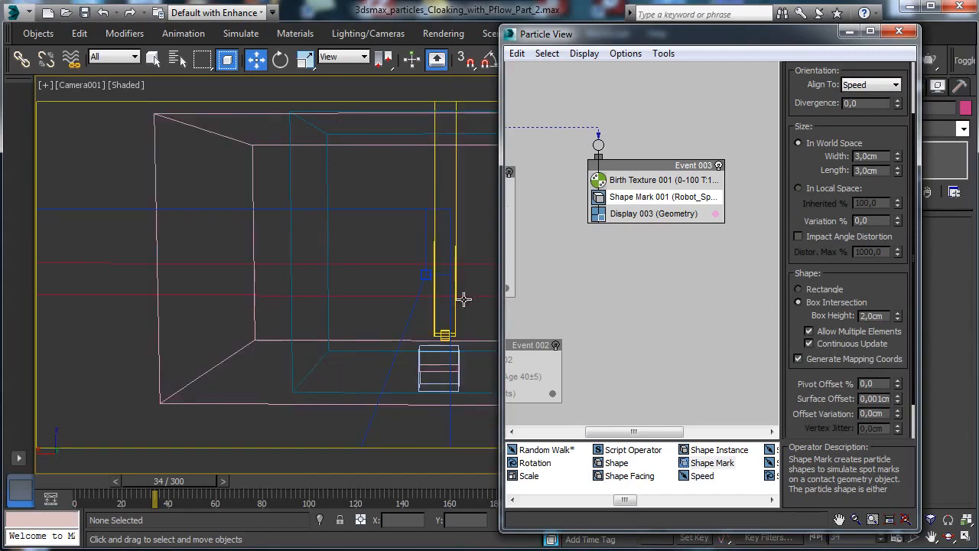
pyautogui.click(53, 484)
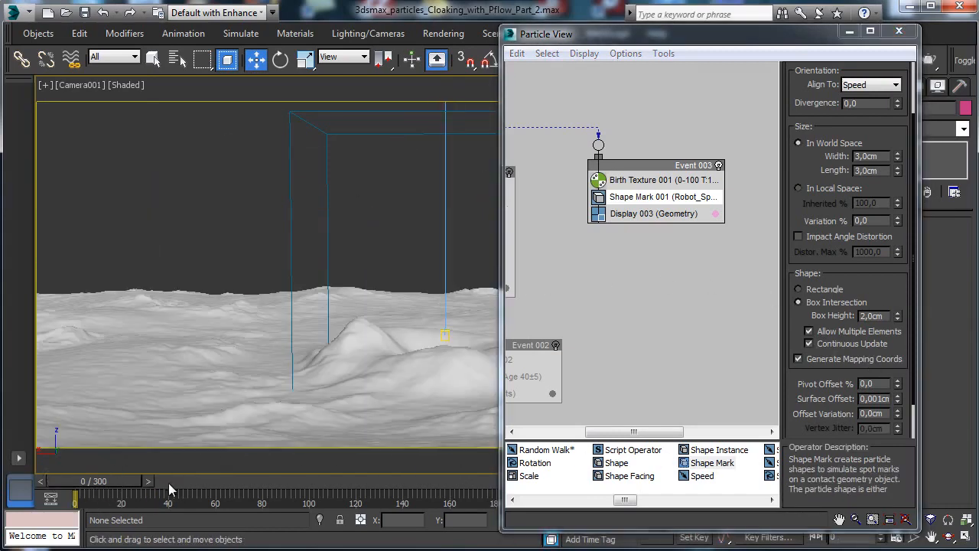
pyautogui.moveTo(170, 489); pyautogui.dragTo(182, 495)
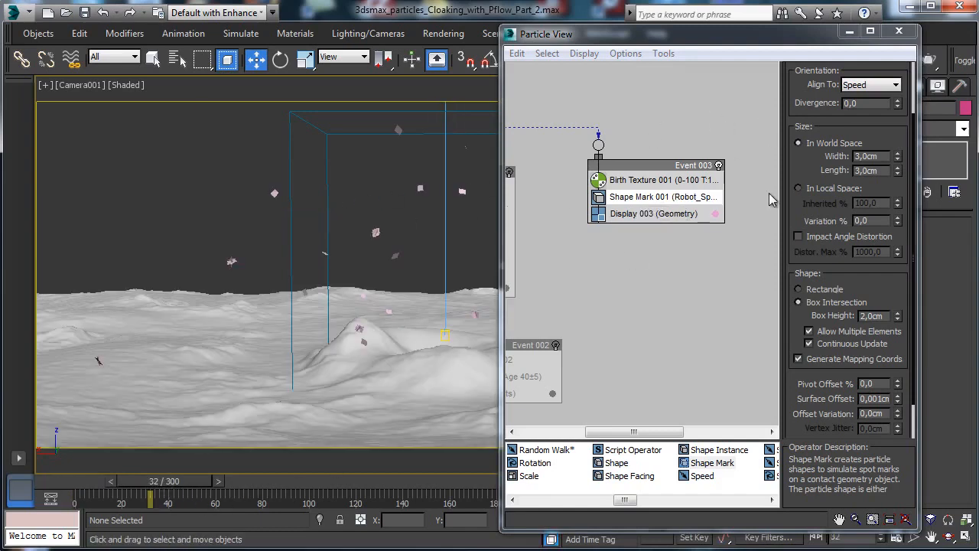
# Step: Turn off Allow Multiple Elements for Shape Mark 001, scrub to frame 65 to examine the marks, and move Particle View aside
pyautogui.click(829, 337)
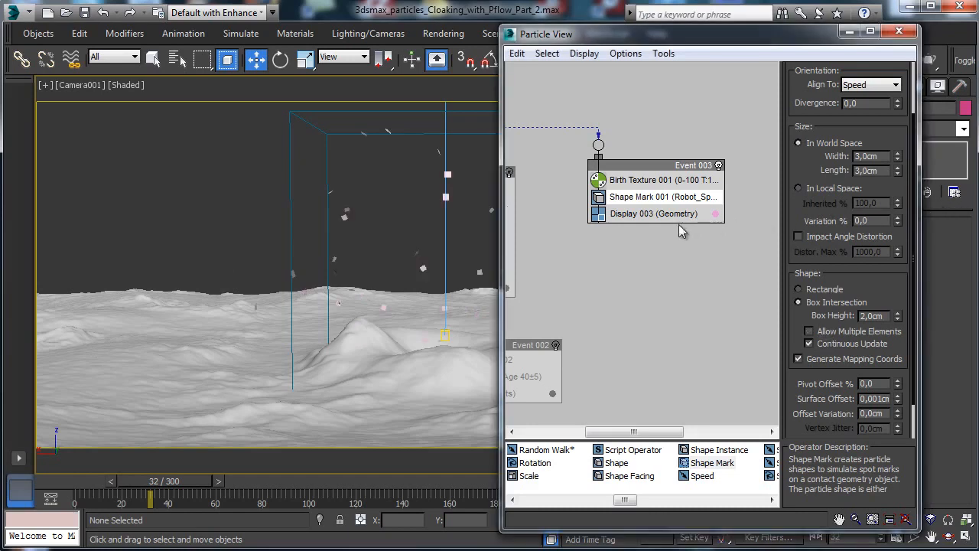
pyautogui.moveTo(235, 483); pyautogui.dragTo(312, 480)
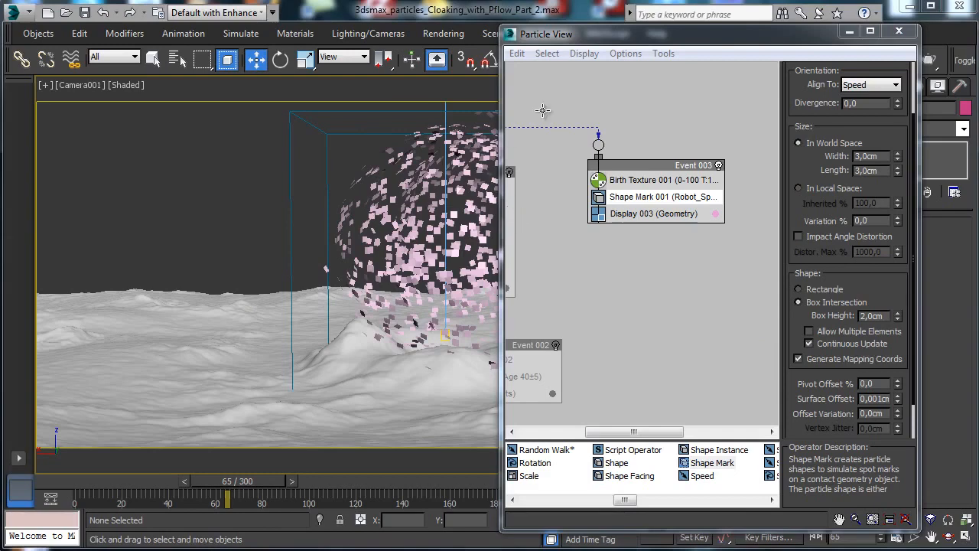
pyautogui.moveTo(657, 33); pyautogui.dragTo(731, 32)
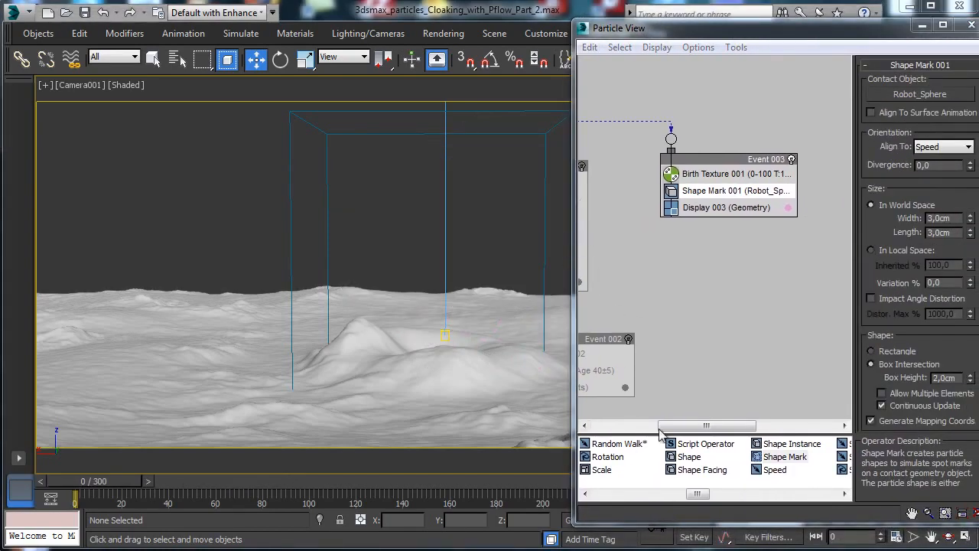
pyautogui.click(694, 429)
pyautogui.moveTo(694, 429); pyautogui.dragTo(654, 429)
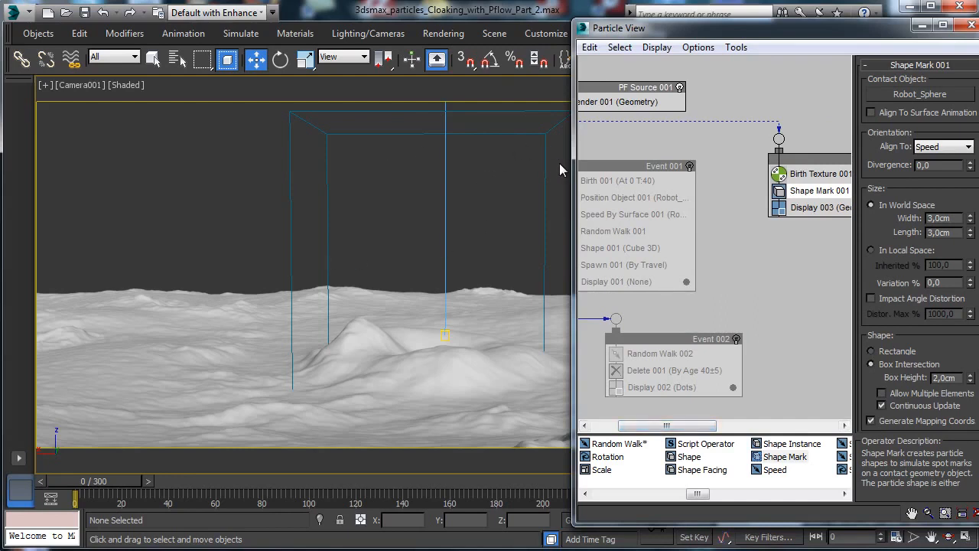
# Step: Start a preview animation of the camera viewport and set its image size to 75 percent of output
pyautogui.click(48, 90)
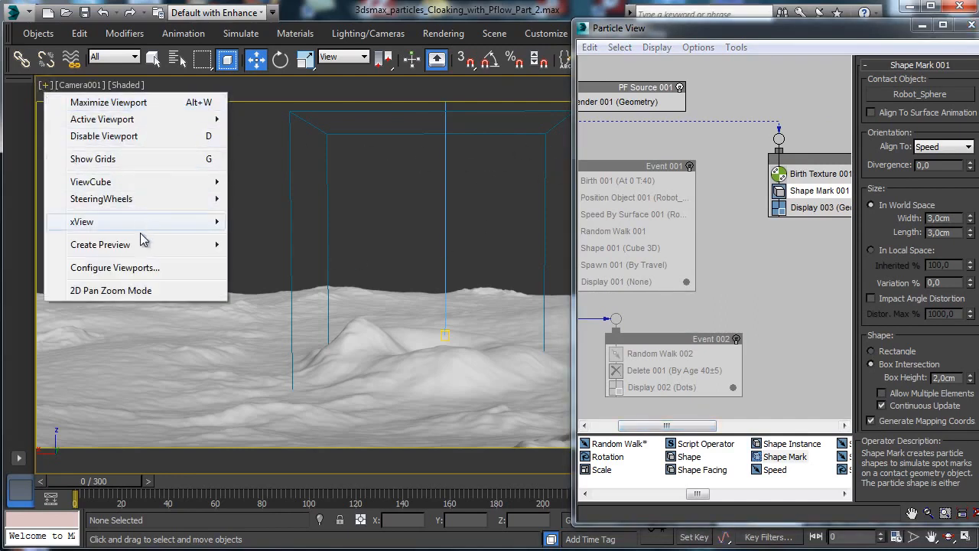
pyautogui.moveTo(146, 245)
pyautogui.click(295, 261)
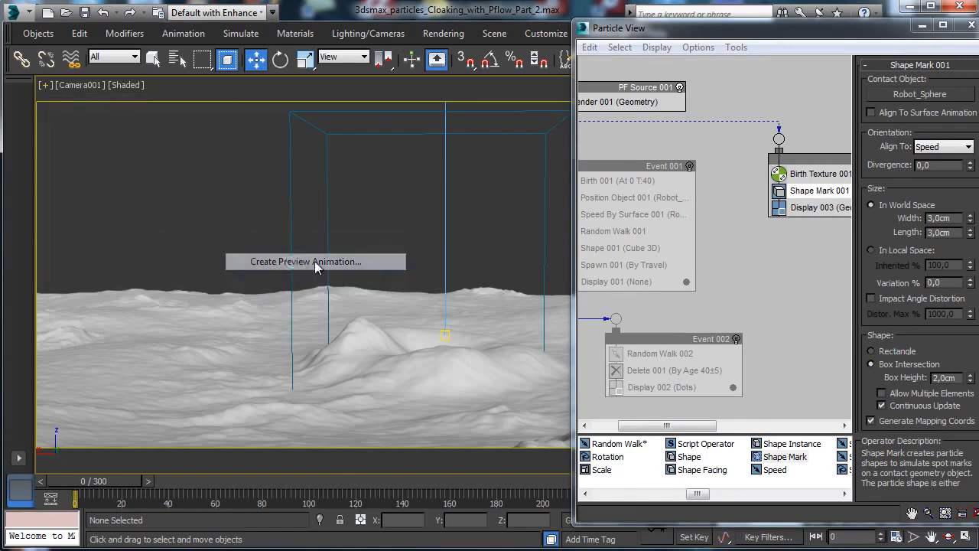
pyautogui.doubleClick(464, 241)
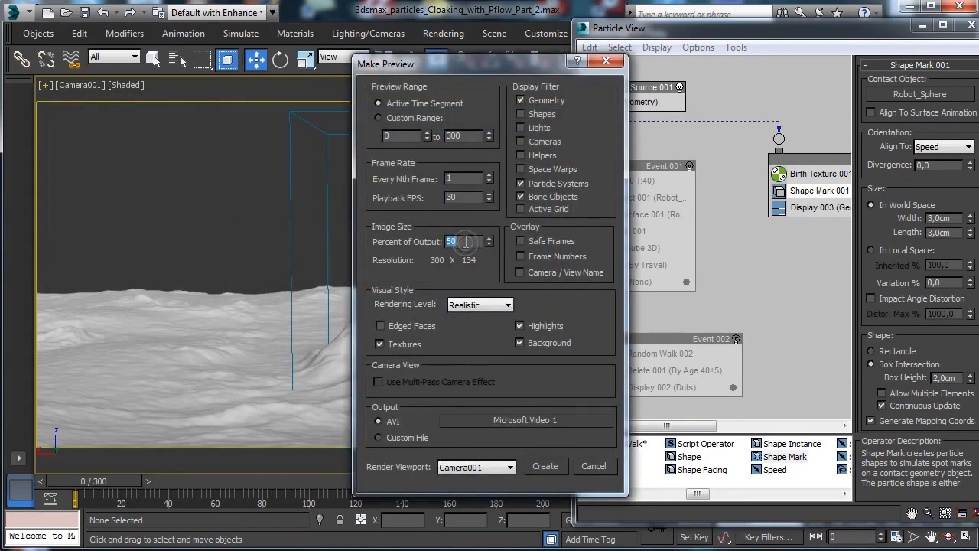
pyautogui.write('75')
pyautogui.doubleClick(464, 197)
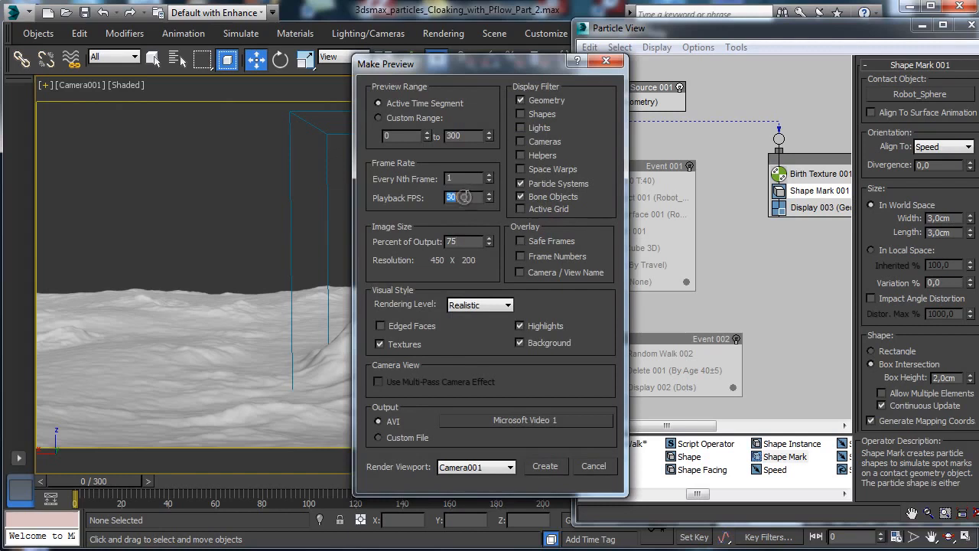
# Step: Limit the preview to a custom range of frames 0 to 100, set the rendering level to Shaded, and create it
pyautogui.click(426, 119)
pyautogui.doubleClick(470, 136)
pyautogui.write('100')
pyautogui.press('Return')
pyautogui.click(520, 100)
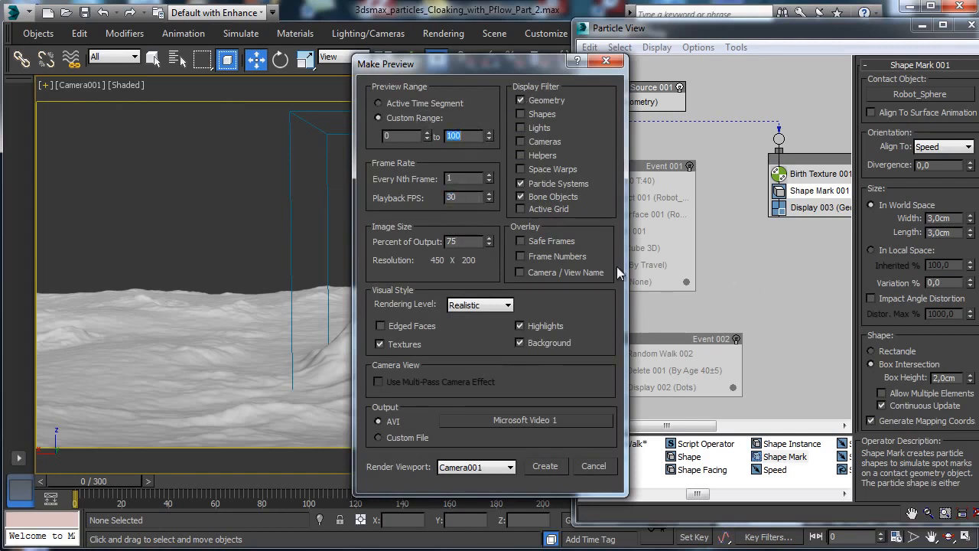
pyautogui.click(479, 304)
pyautogui.click(476, 328)
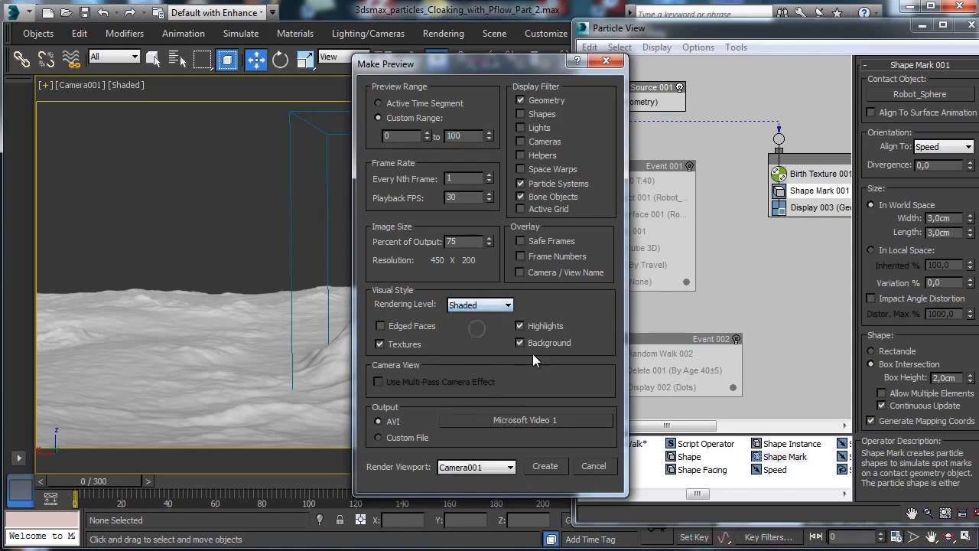
pyautogui.click(545, 466)
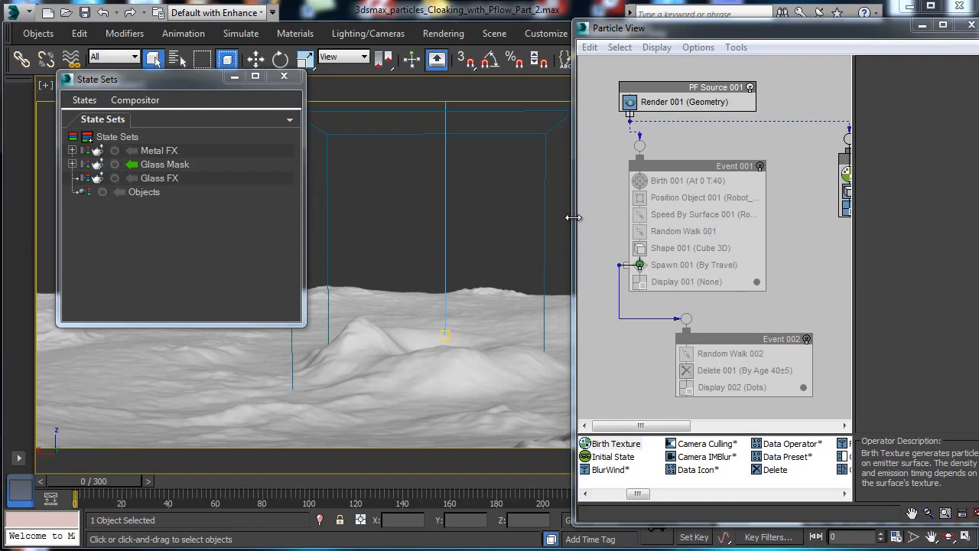
# Step: Replace Birth Texture 001 in Event 003 with a Birth operator and disable Shape Mark 001
pyautogui.moveTo(573, 217); pyautogui.dragTo(536, 223)
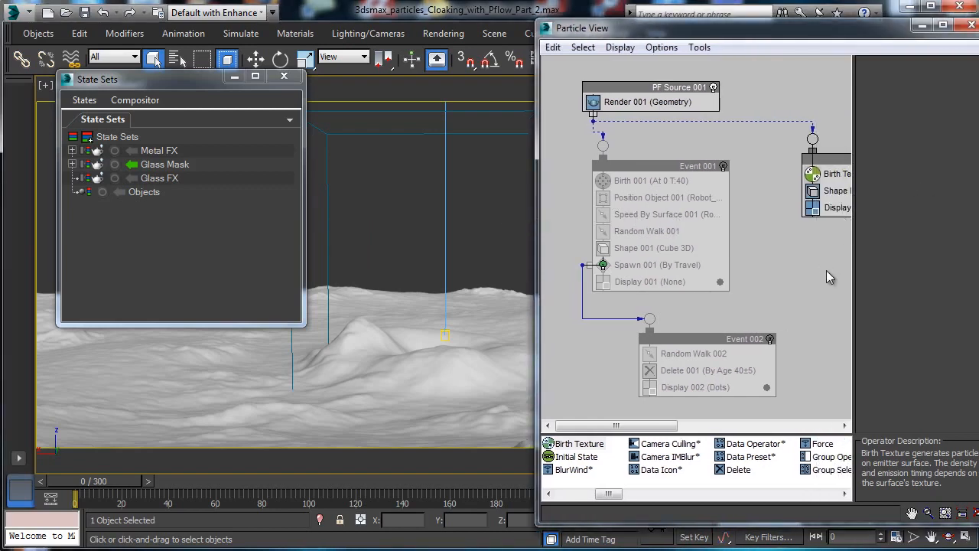
pyautogui.moveTo(651, 426); pyautogui.dragTo(702, 426)
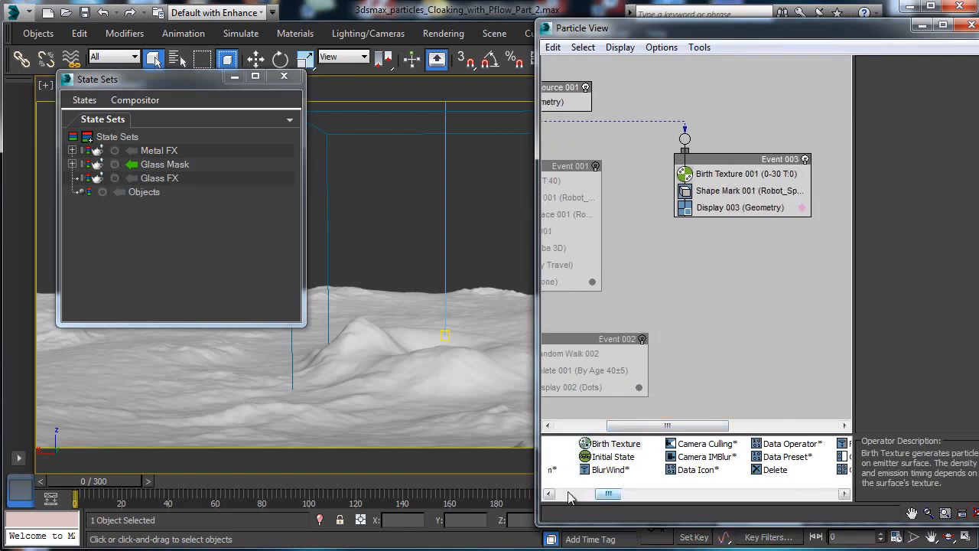
pyautogui.moveTo(609, 494); pyautogui.dragTo(570, 494)
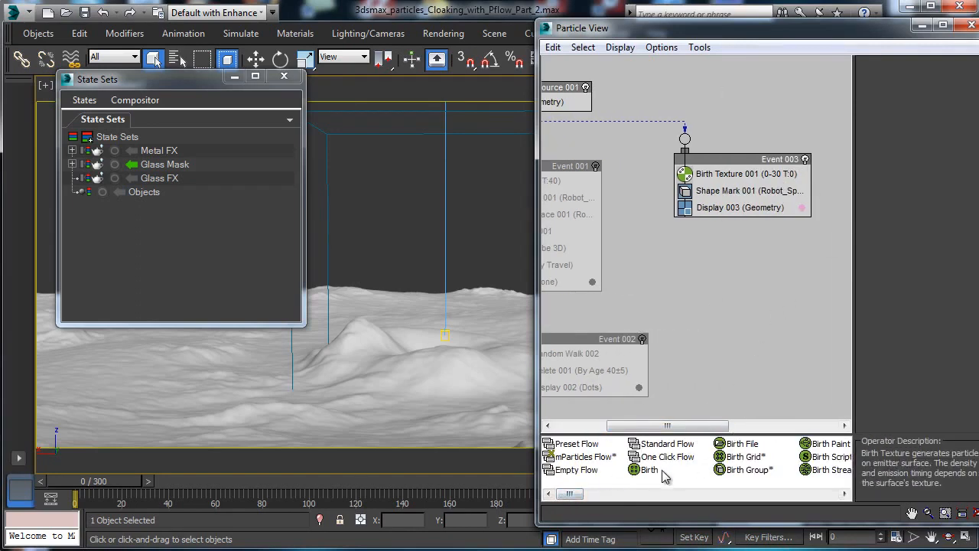
pyautogui.moveTo(648, 470); pyautogui.dragTo(730, 184)
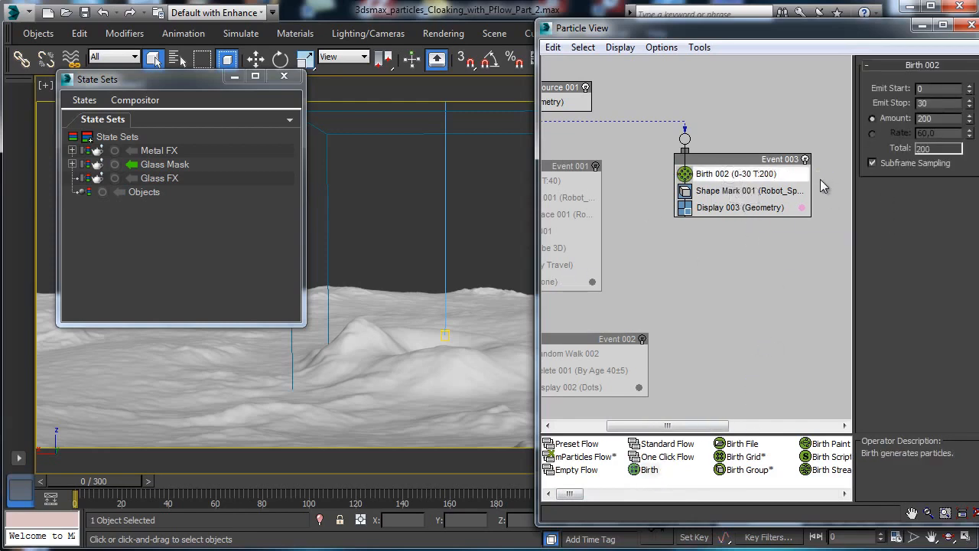
pyautogui.click(684, 191)
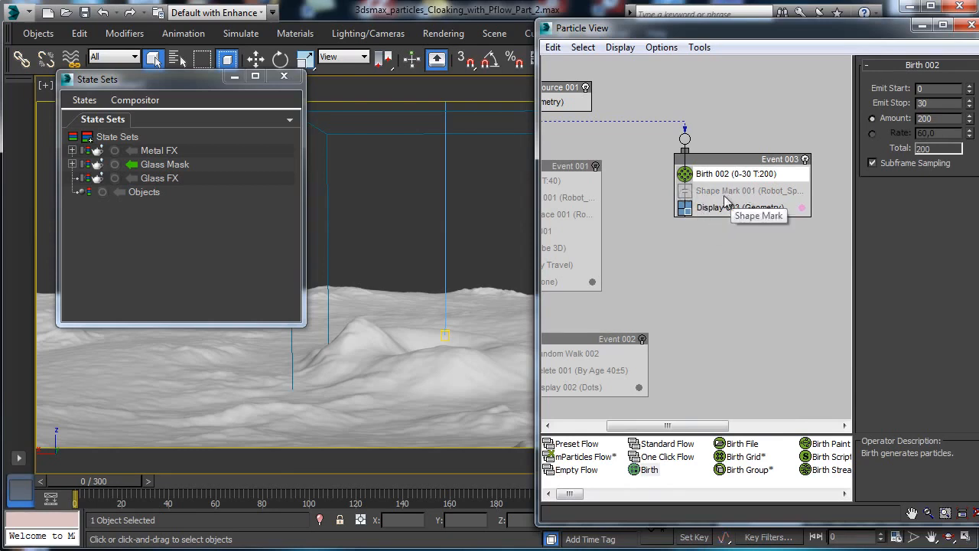
# Step: Insert a Position Object operator into Event 003 between Birth 002 and Shape Mark 001
pyautogui.moveTo(652, 428); pyautogui.dragTo(683, 450)
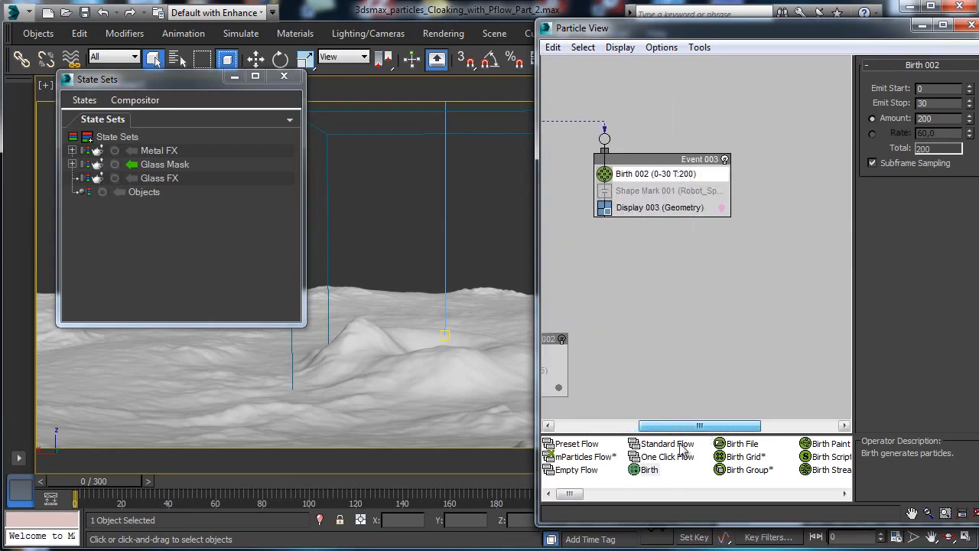
pyautogui.moveTo(539, 441); pyautogui.dragTo(464, 441)
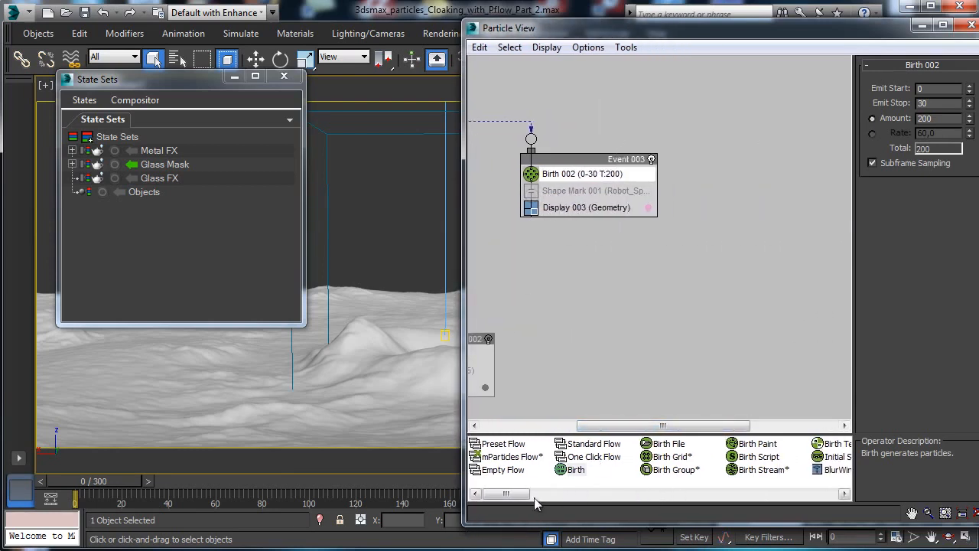
pyautogui.moveTo(529, 496); pyautogui.dragTo(647, 497)
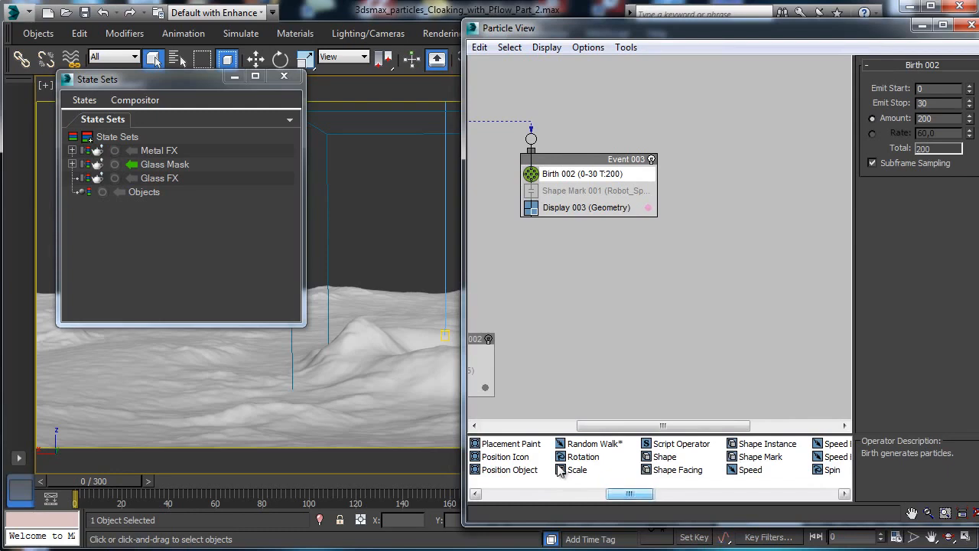
pyautogui.moveTo(516, 470); pyautogui.dragTo(580, 181)
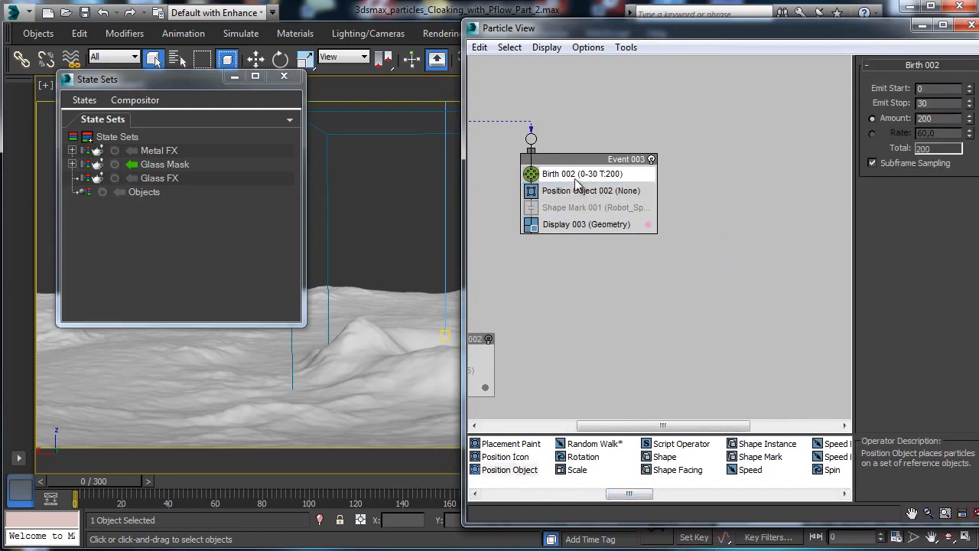
pyautogui.click(708, 185)
# Step: Set the Emit Stop of Birth 002 to 100, scrub the animation to check the particles, and return to frame 0
pyautogui.click(573, 179)
pyautogui.doubleClick(945, 103)
pyautogui.press('Return')
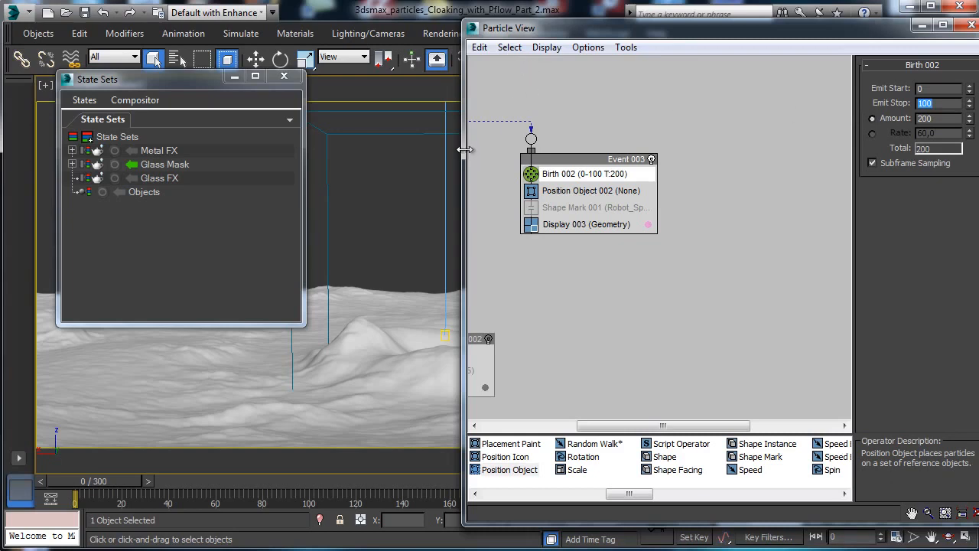
pyautogui.moveTo(465, 150); pyautogui.dragTo(546, 149)
pyautogui.moveTo(107, 480); pyautogui.dragTo(280, 482)
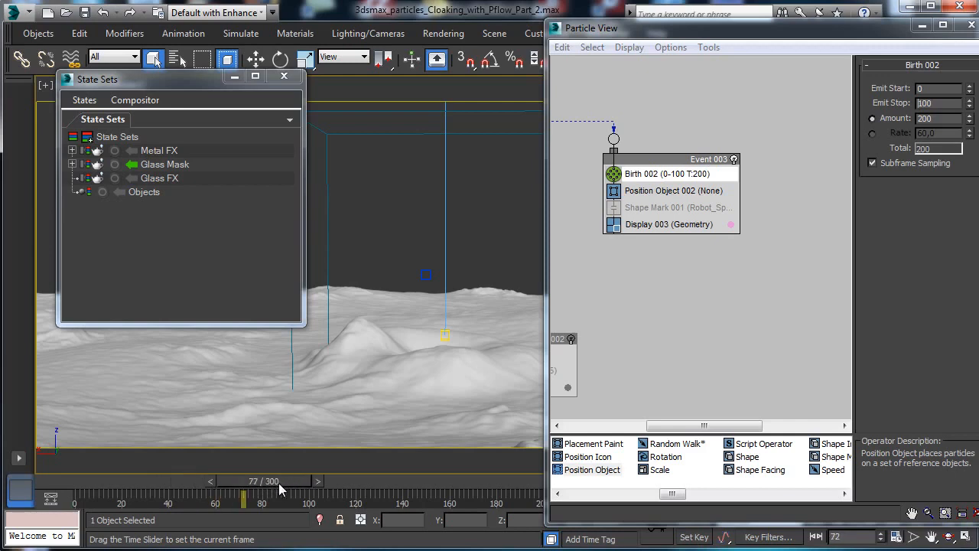
pyautogui.click(56, 482)
# Step: Add Robot_Sphere as the emitter object of Position Object 002, scrub the animation, and return to frame 0
pyautogui.click(662, 193)
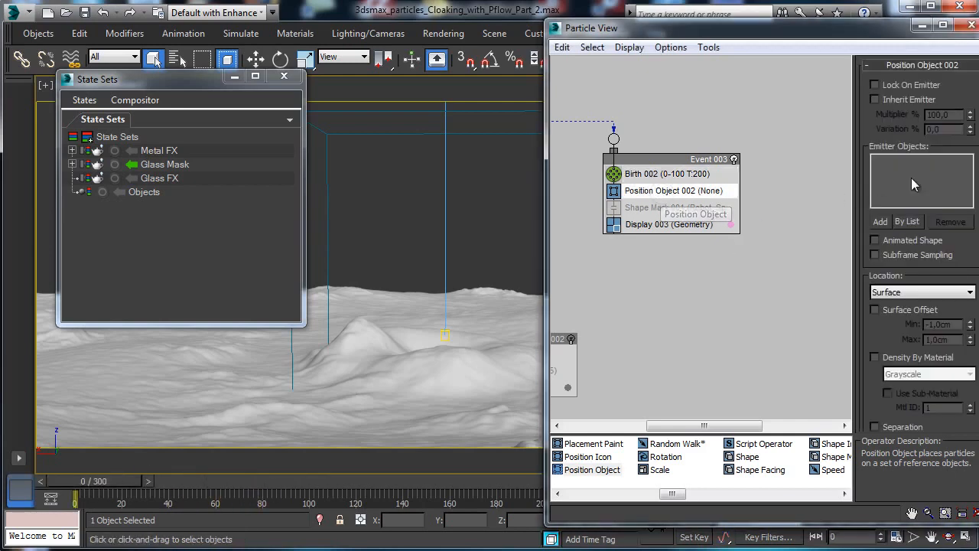
pyautogui.click(882, 222)
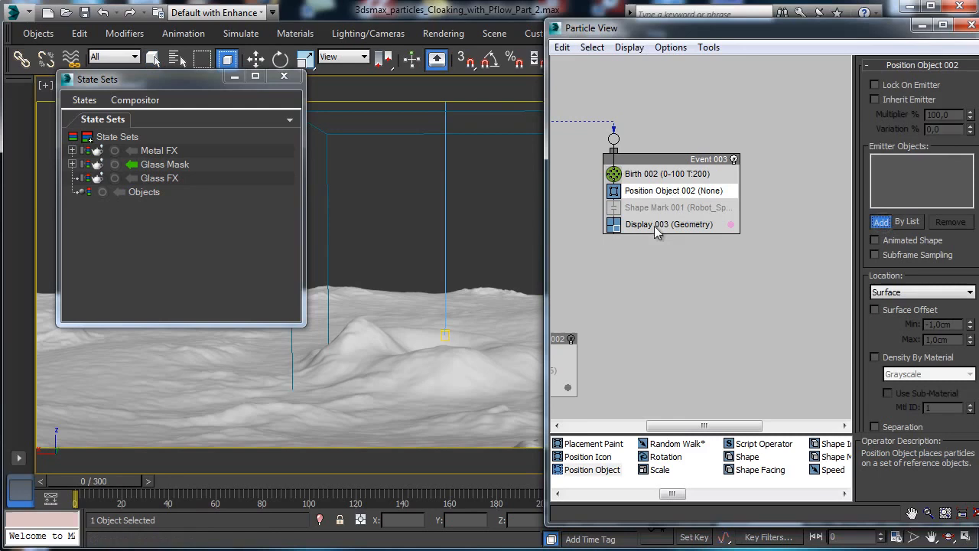
pyautogui.click(327, 190)
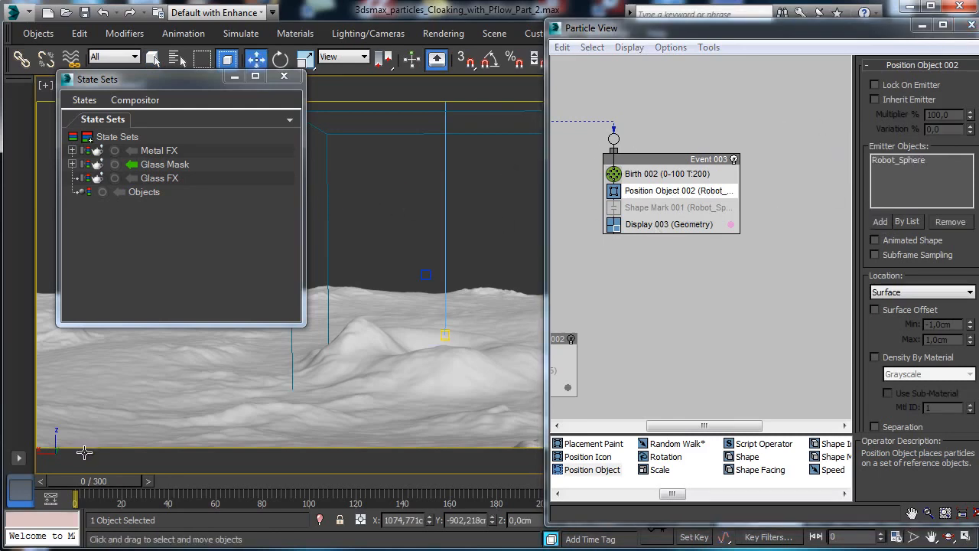
pyautogui.moveTo(98, 480); pyautogui.dragTo(346, 481)
pyautogui.click(55, 480)
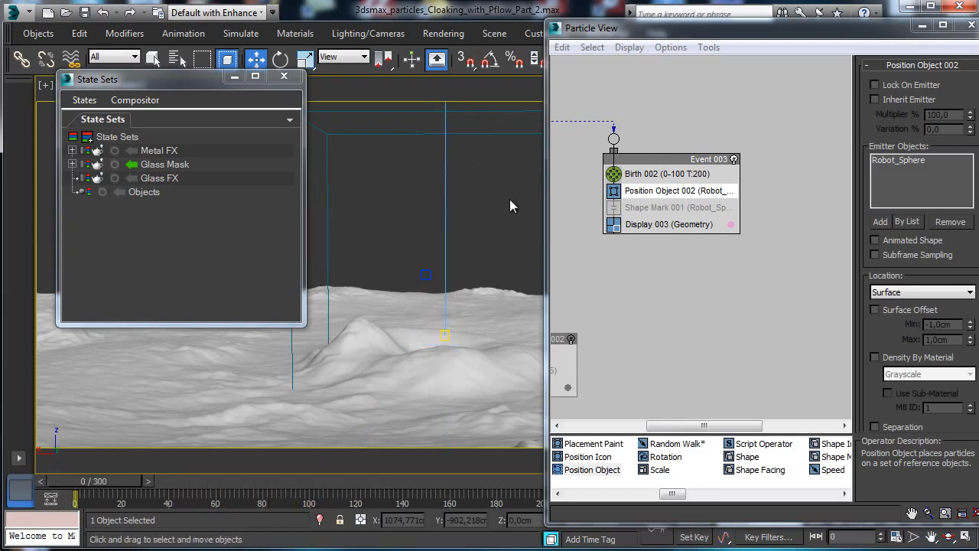
# Step: Re-enable Shape Mark 001, scrub to check the marks, set its Box Height to 10 cm, and return to frame 1
pyautogui.click(614, 207)
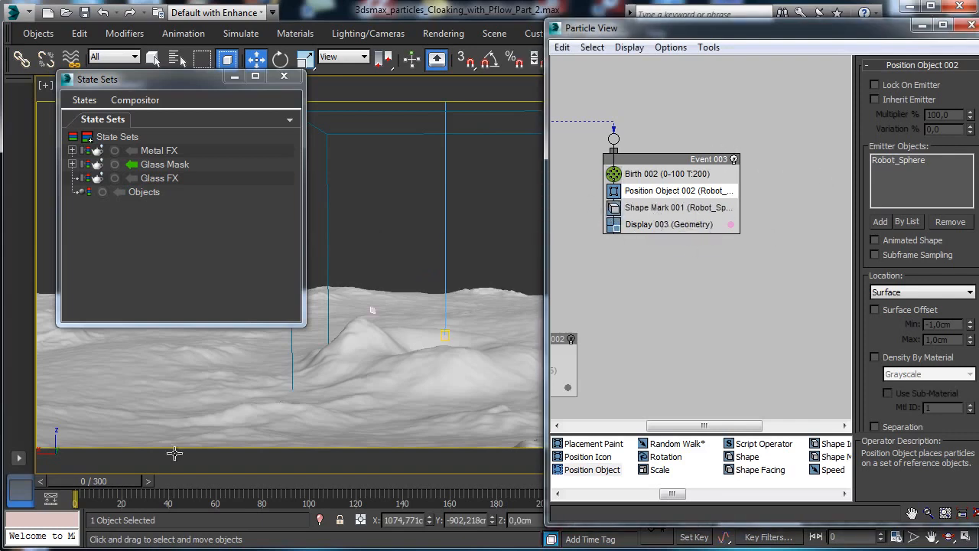
pyautogui.moveTo(112, 486); pyautogui.dragTo(243, 487)
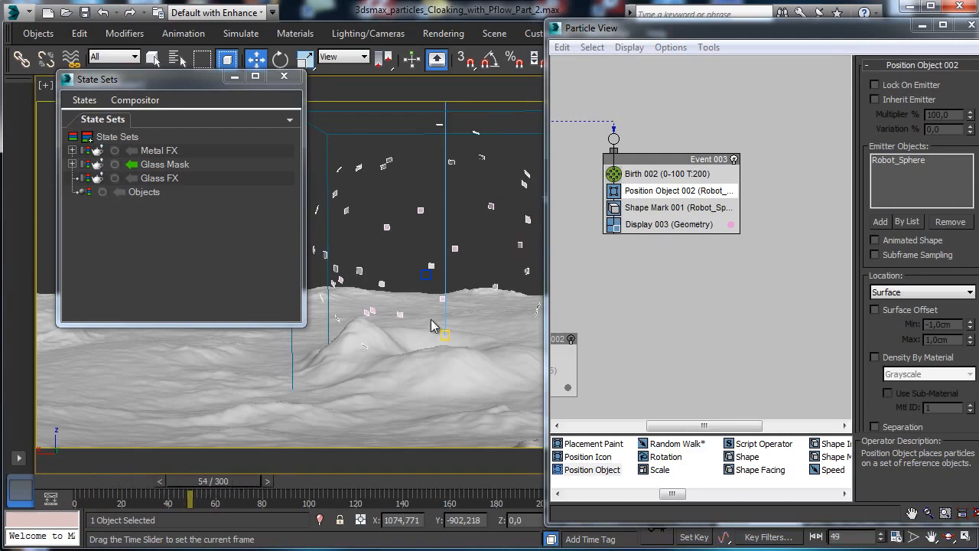
pyautogui.click(680, 215)
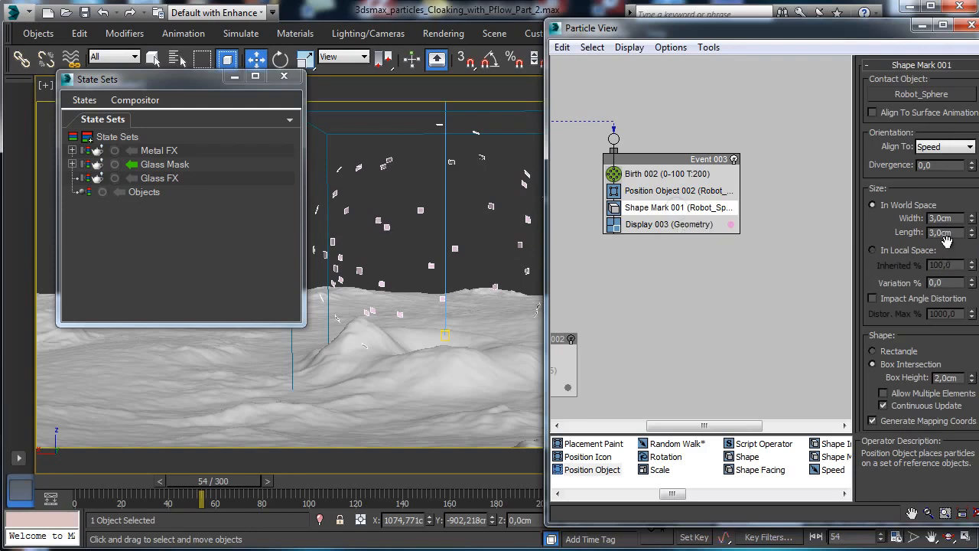
pyautogui.doubleClick(949, 377)
pyautogui.press('Return')
pyautogui.click(65, 481)
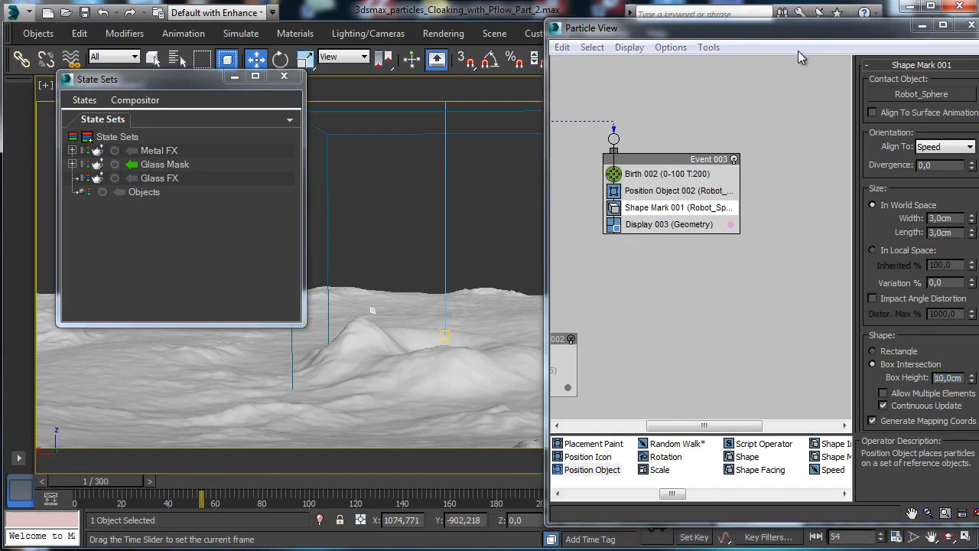
# Step: Minimize Particle View and clone Robot_Sphere as an independent copy named Robot_Sphere_PF
pyautogui.click(922, 28)
pyautogui.click(542, 135)
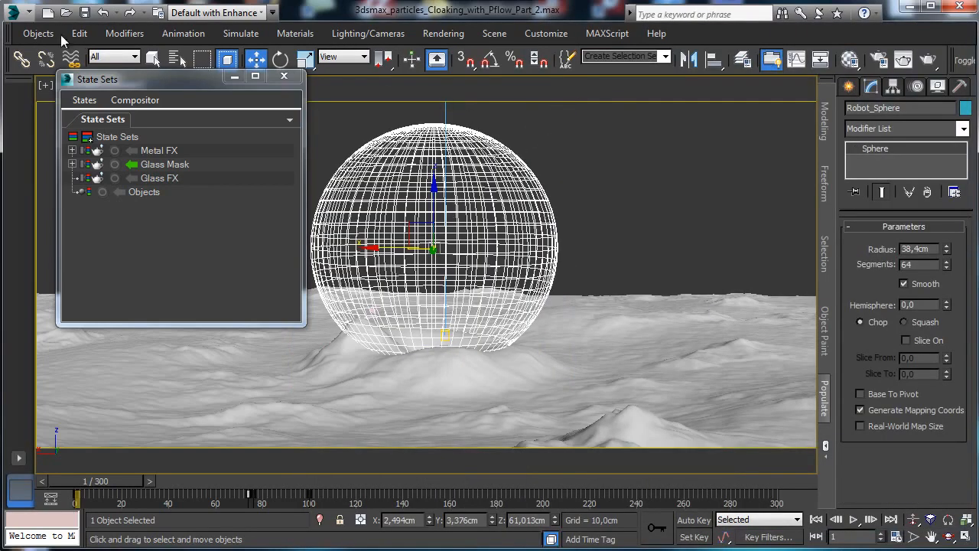
pyautogui.click(79, 33)
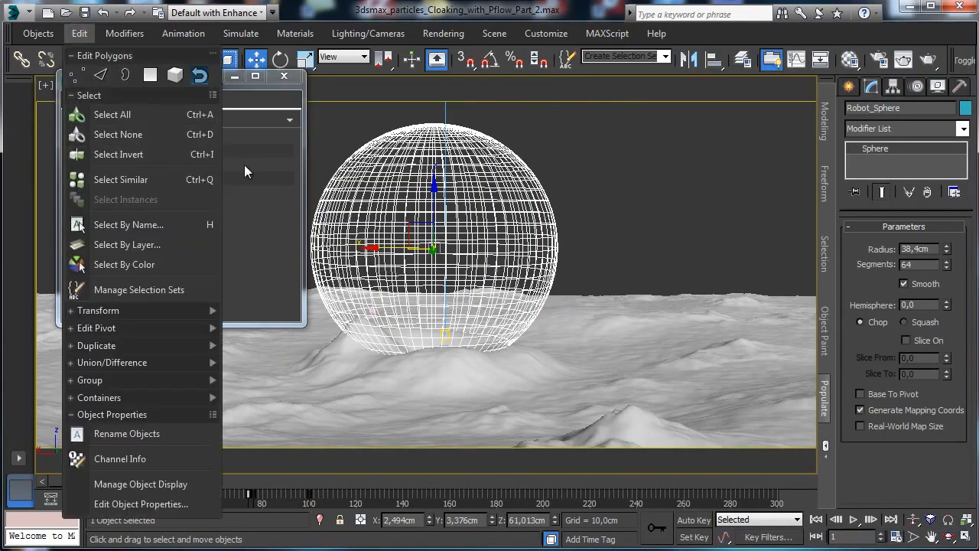
pyautogui.click(264, 156)
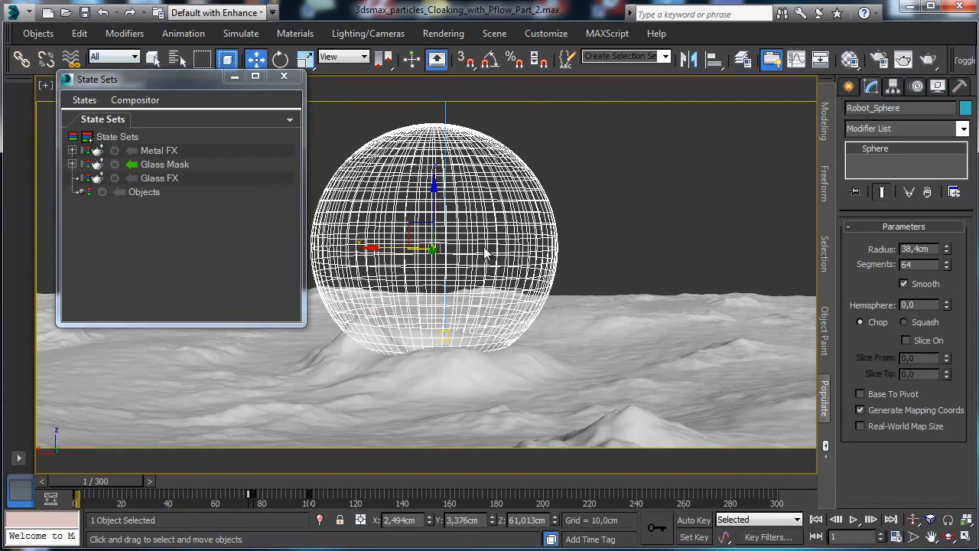
pyautogui.hotkey('ctrl', 'v')
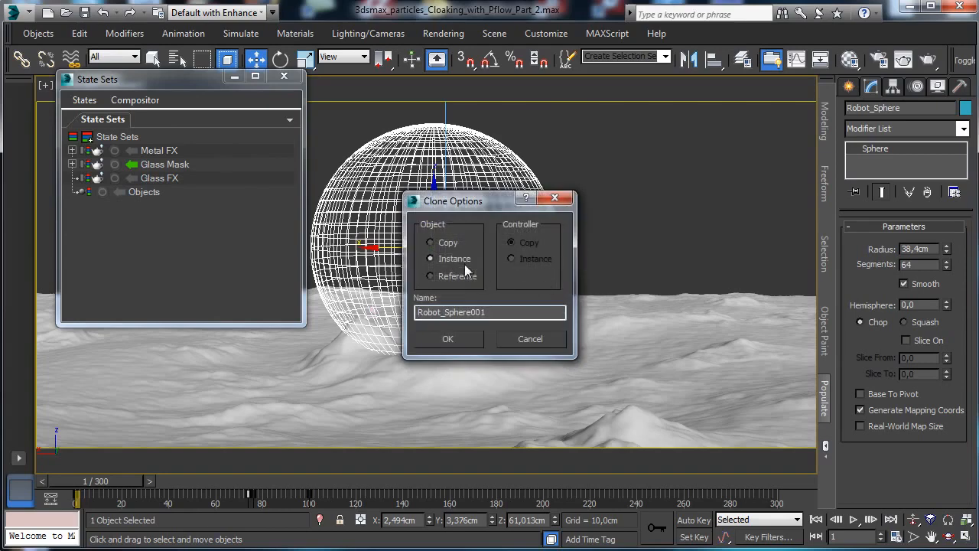
pyautogui.click(430, 242)
pyautogui.moveTo(471, 312); pyautogui.dragTo(521, 312)
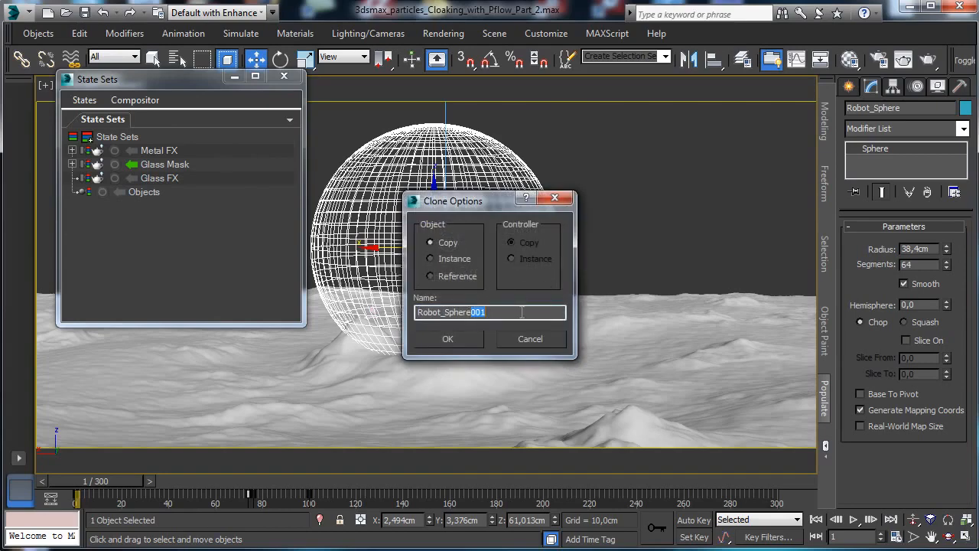
pyautogui.write('_Pa')
pyautogui.press('BackSpace')
pyautogui.write('F')
pyautogui.press('Return')
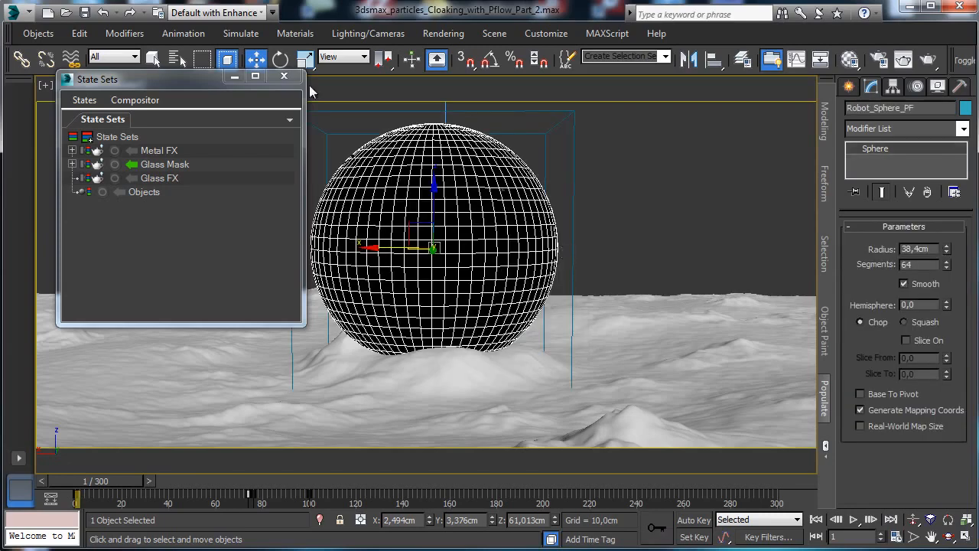
# Step: Make Robot_Sphere_PF non-renderable in its object properties
pyautogui.rightClick(461, 166)
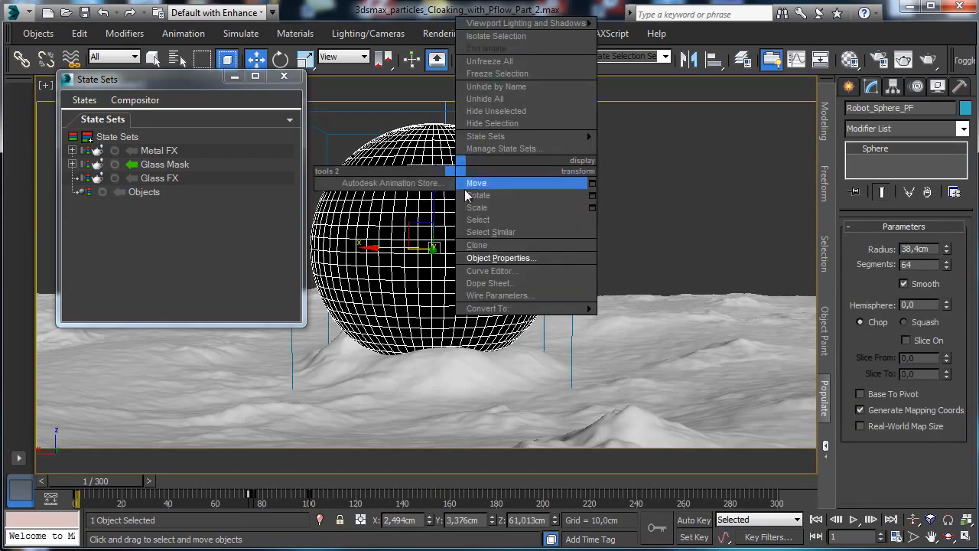
pyautogui.click(514, 257)
pyautogui.click(533, 254)
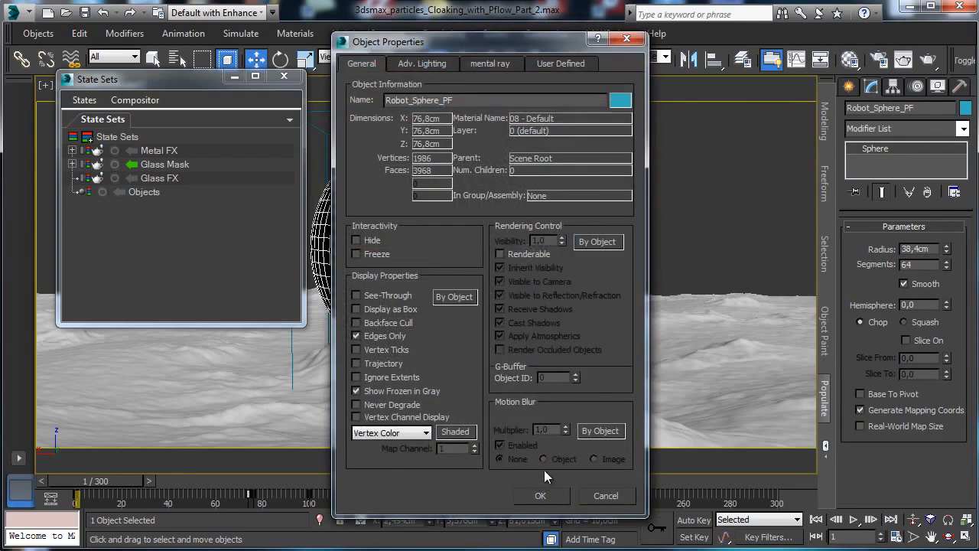
pyautogui.click(540, 496)
# Step: Reduce the segments of Robot_Sphere_PF, trying 16 and settling on 24
pyautogui.doubleClick(923, 265)
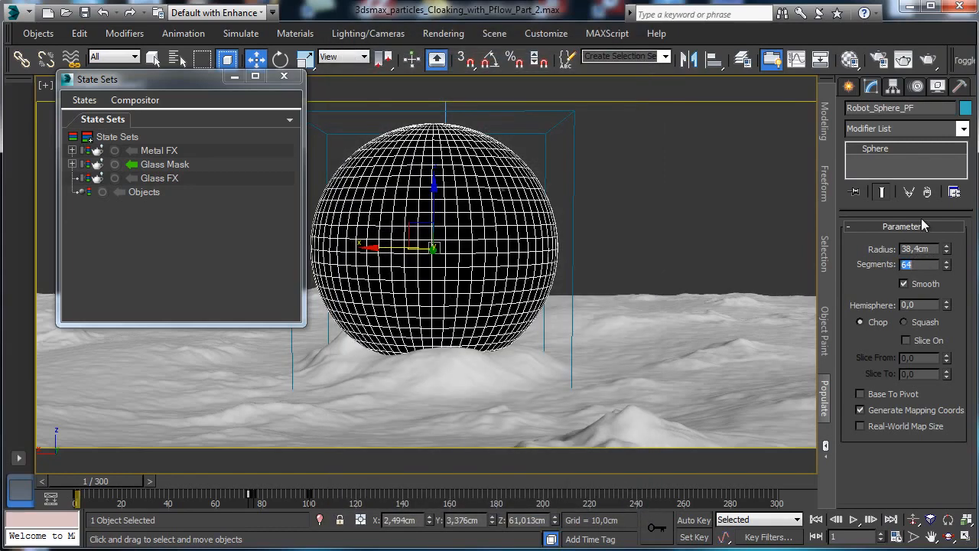
pyautogui.write('16')
pyautogui.press('Return')
pyautogui.write('24')
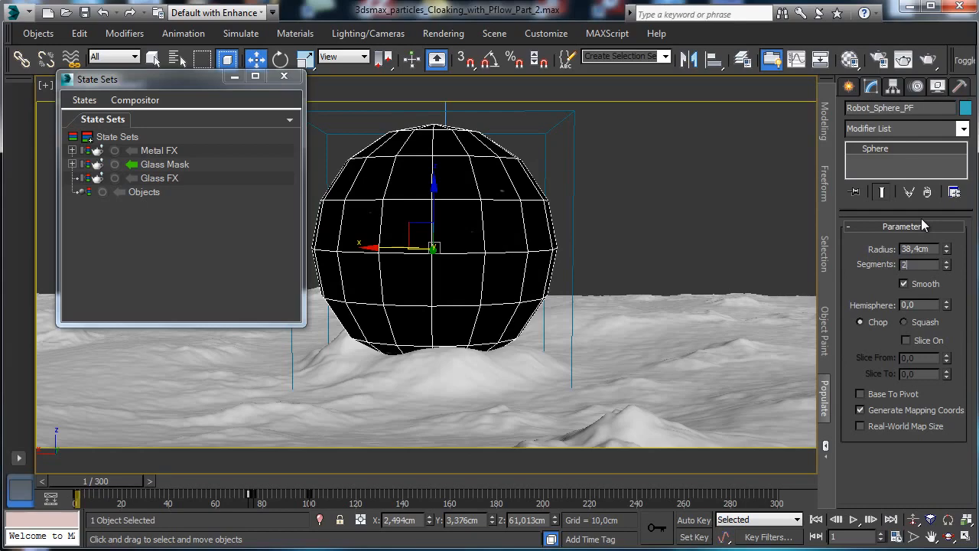
pyautogui.press('Return')
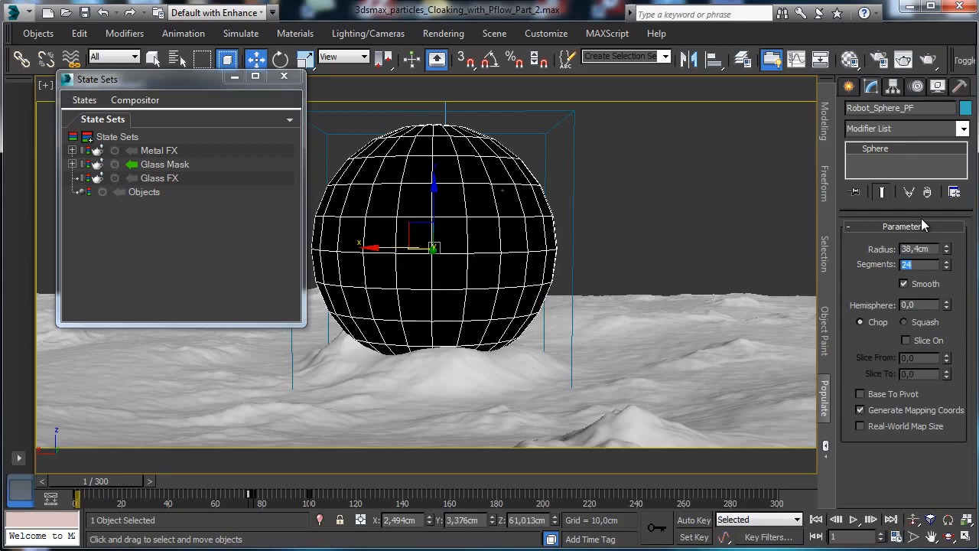
# Step: Add a Shell modifier to Robot_Sphere_PF
pyautogui.click(961, 129)
pyautogui.moveTo(967, 186); pyautogui.dragTo(969, 430)
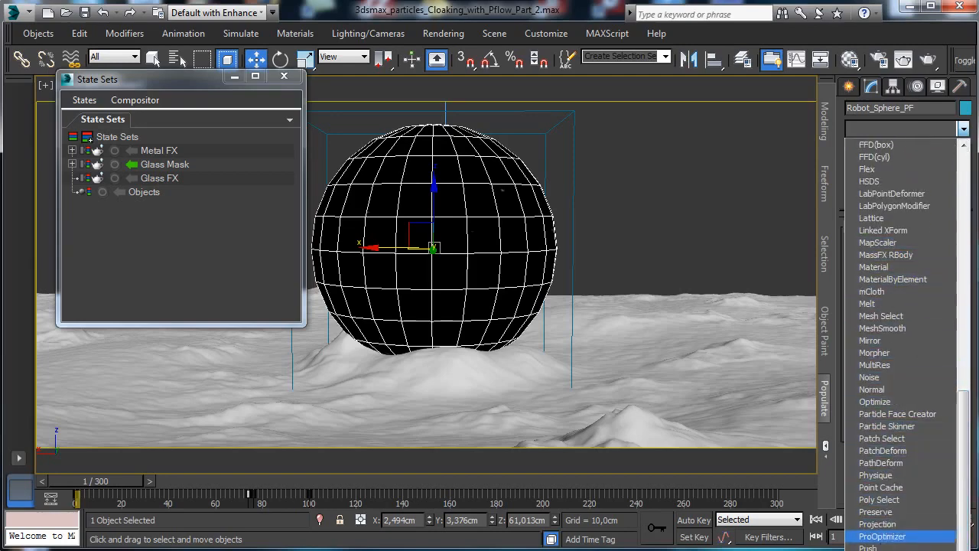
pyautogui.scroll(-4, 887, 532)
pyautogui.click(882, 488)
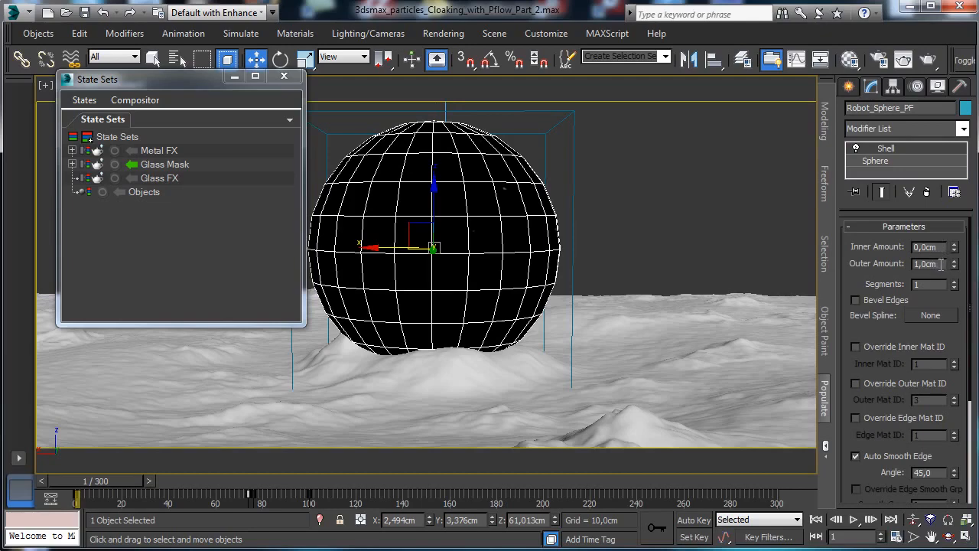
# Step: Set Robot_Sphere_PF to Display as Box in its object properties, and deselect it
pyautogui.click(672, 166)
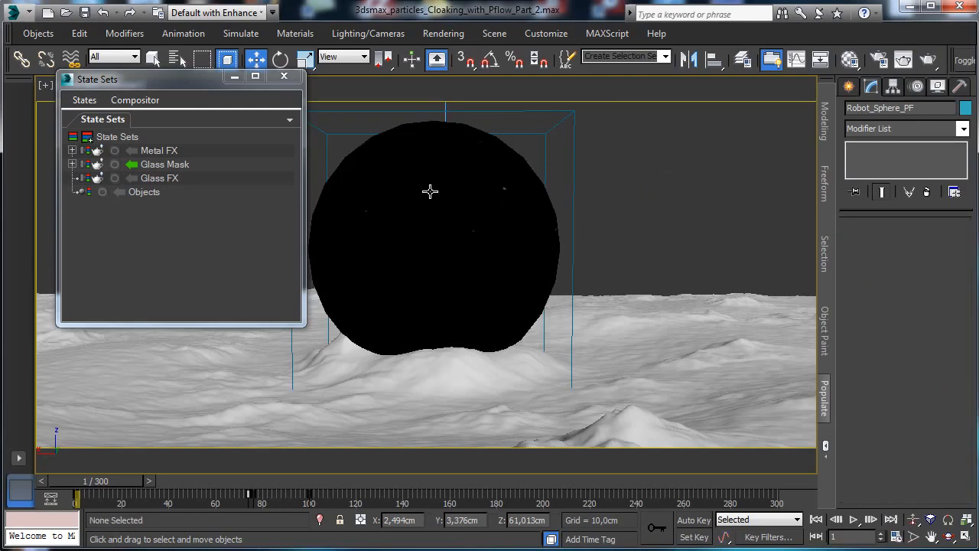
pyautogui.click(499, 169)
pyautogui.rightClick(501, 169)
pyautogui.click(514, 235)
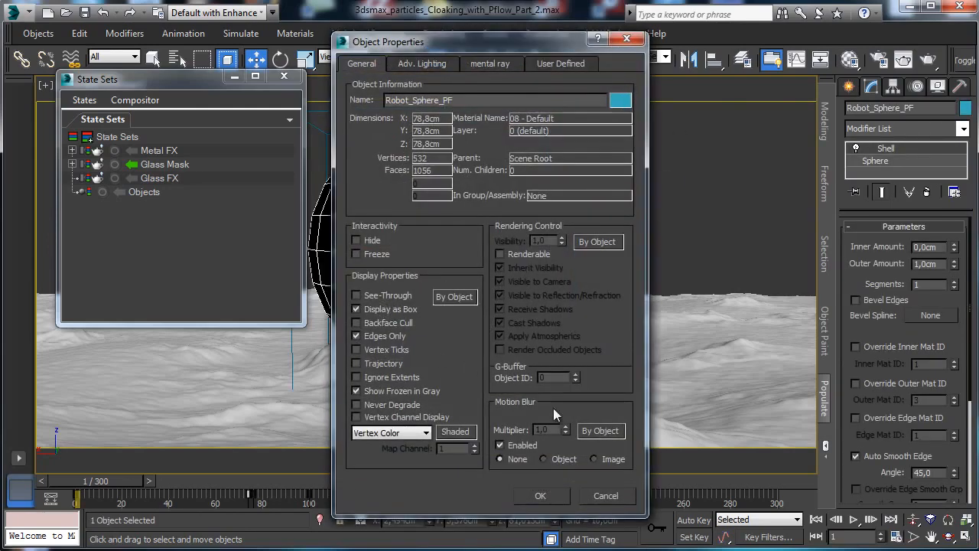
pyautogui.click(540, 496)
pyautogui.click(656, 200)
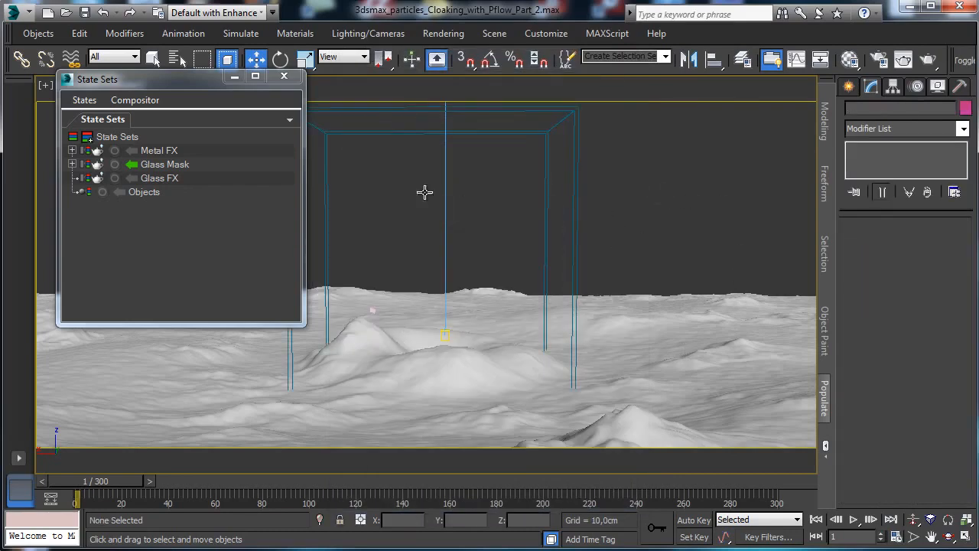
# Step: Reopen Particle View, set Robot_Sphere_PF as the contact object of Shape Mark 001, and scrub to frame 91
pyautogui.click(177, 58)
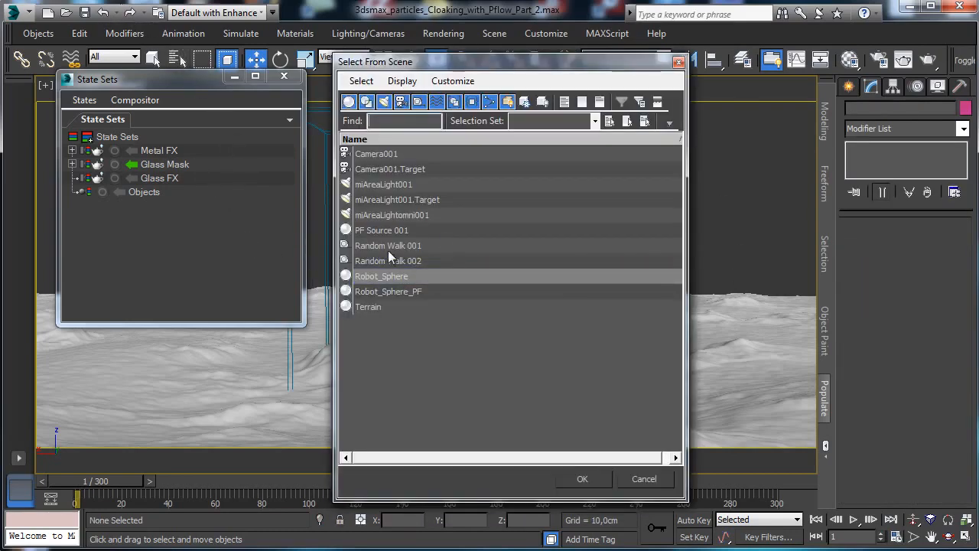
pyautogui.click(644, 479)
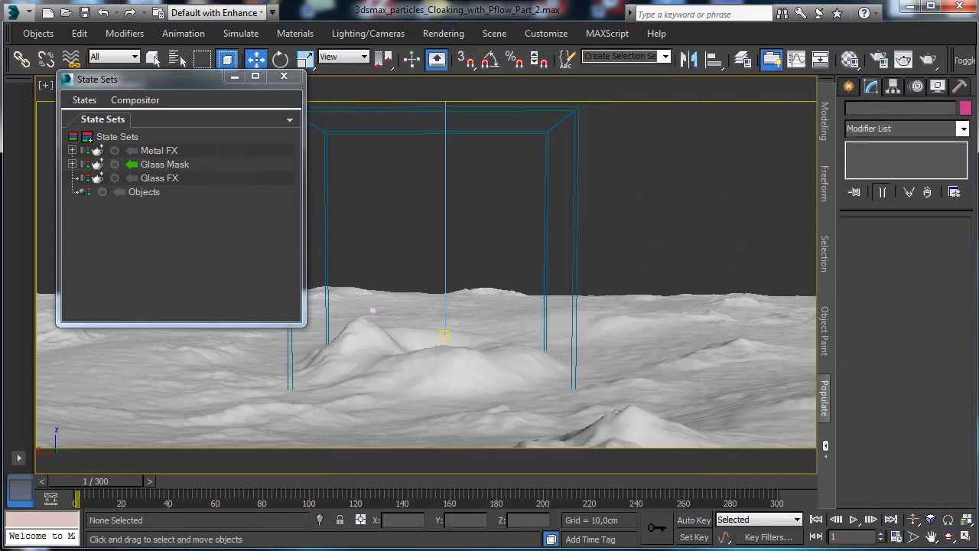
pyautogui.press('6')
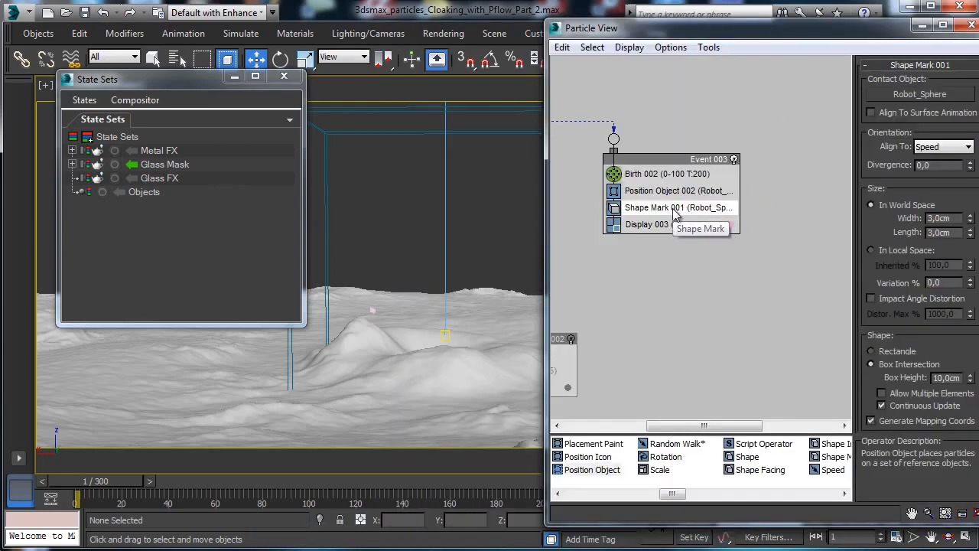
pyautogui.click(900, 93)
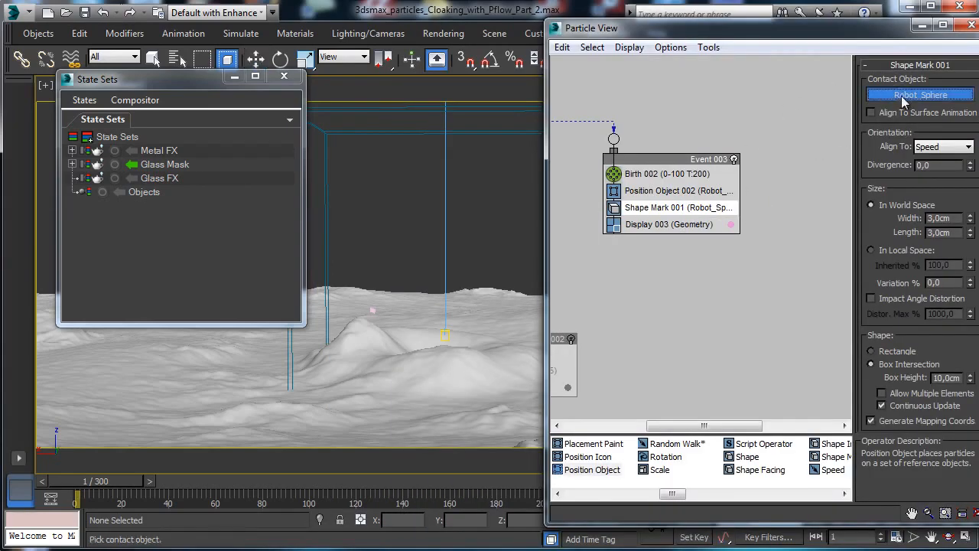
pyautogui.press('h')
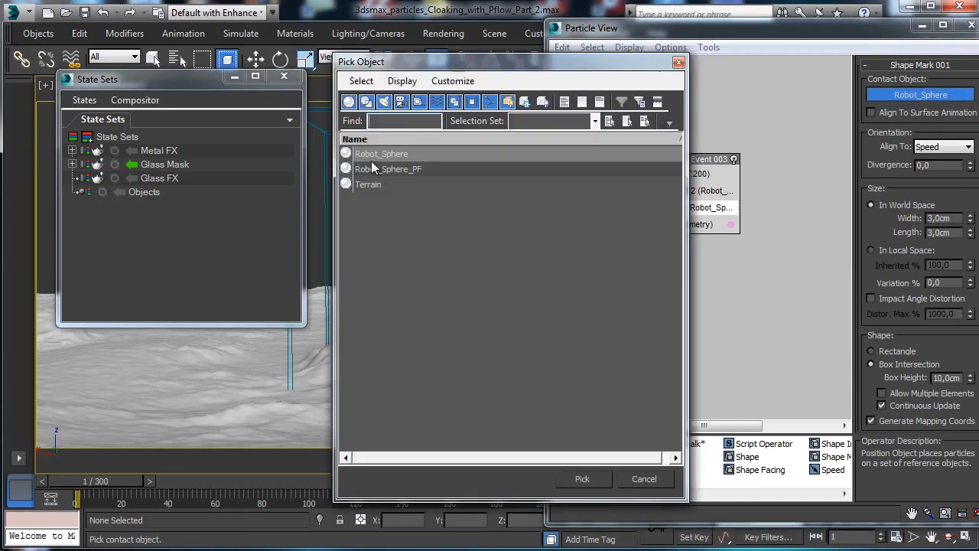
pyautogui.doubleClick(390, 169)
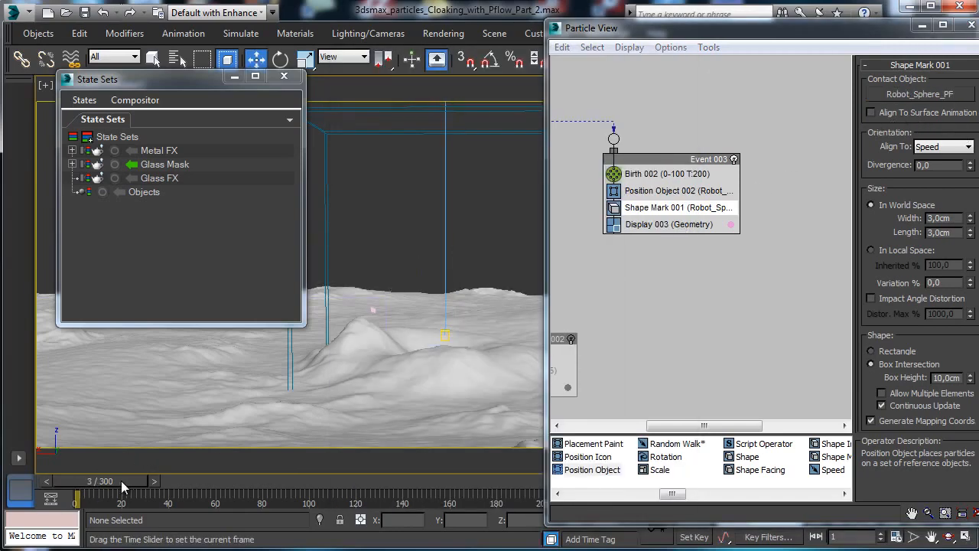
pyautogui.moveTo(123, 480); pyautogui.dragTo(300, 478)
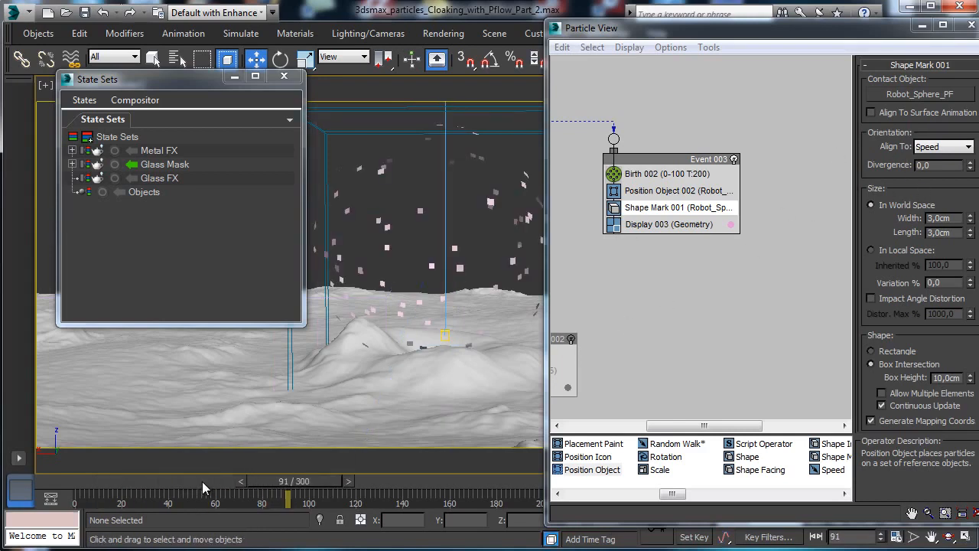
# Step: Set the Shape Mark 001 width to 5 cm, turn off Continuous Update, and return to frame 0
pyautogui.doubleClick(955, 218)
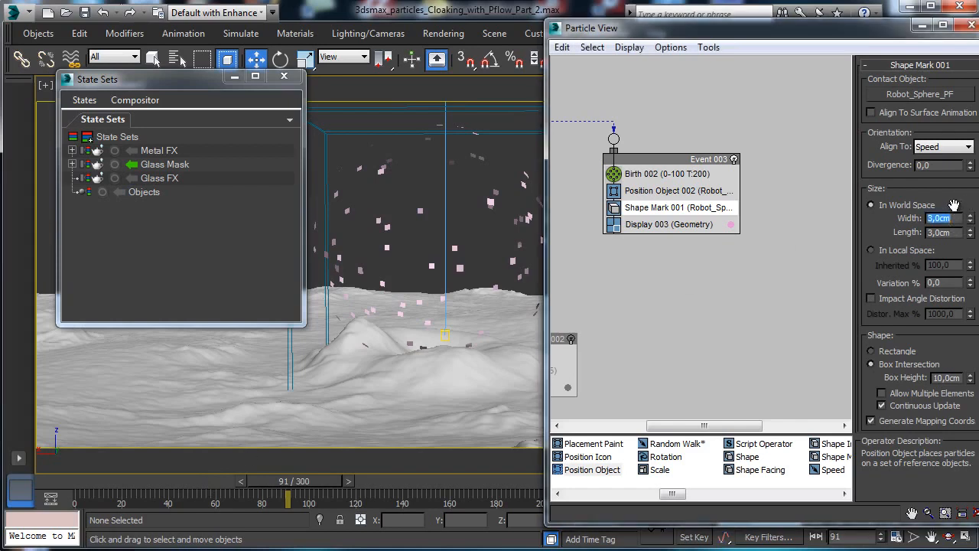
pyautogui.write('5')
pyautogui.press('Return')
pyautogui.click(882, 405)
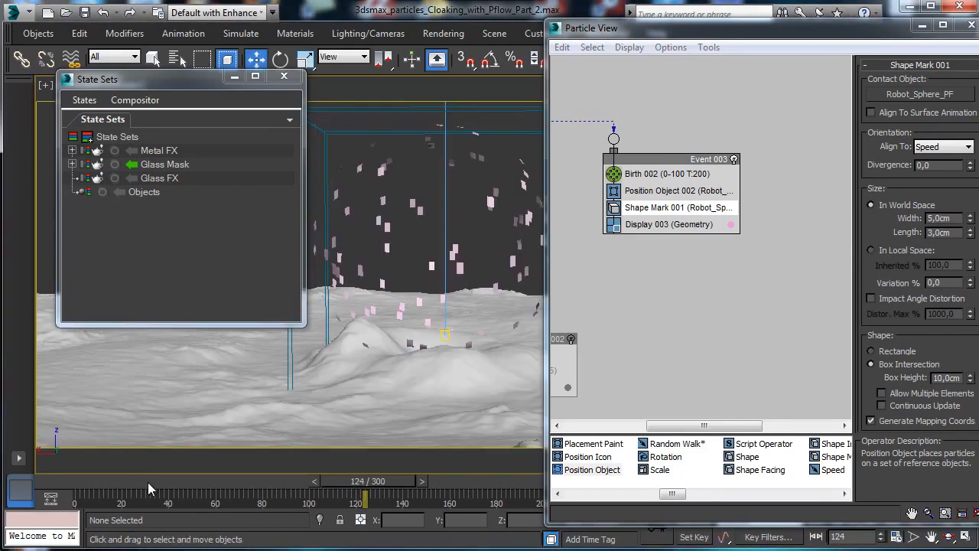
pyautogui.click(163, 484)
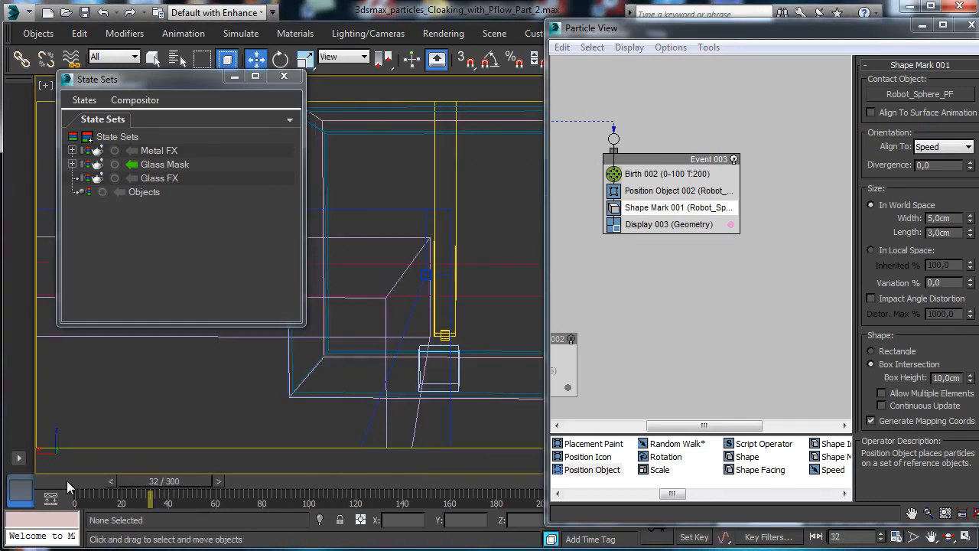
pyautogui.click(66, 481)
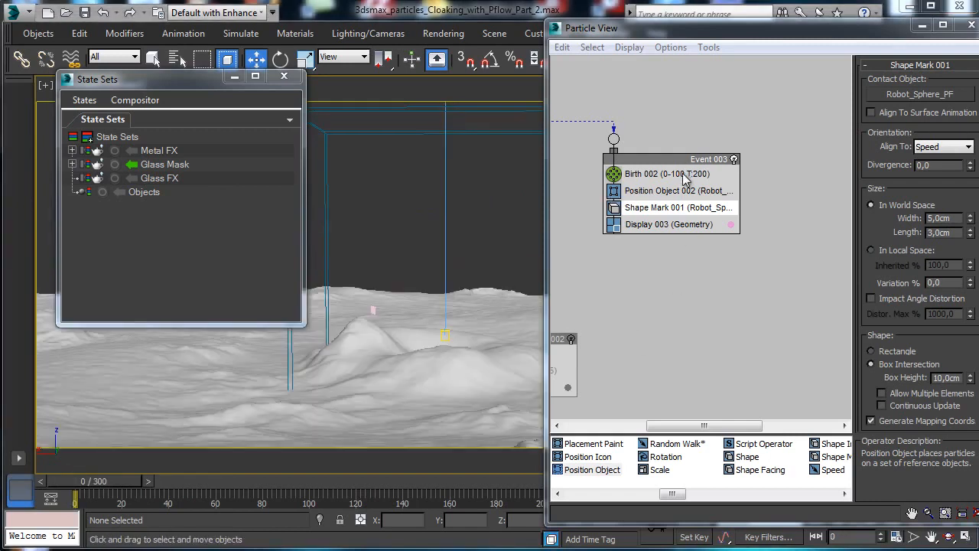
# Step: Set the Birth 002 amount to 2000, scrub to frame 109 and back to 0, and save the scene
pyautogui.click(686, 175)
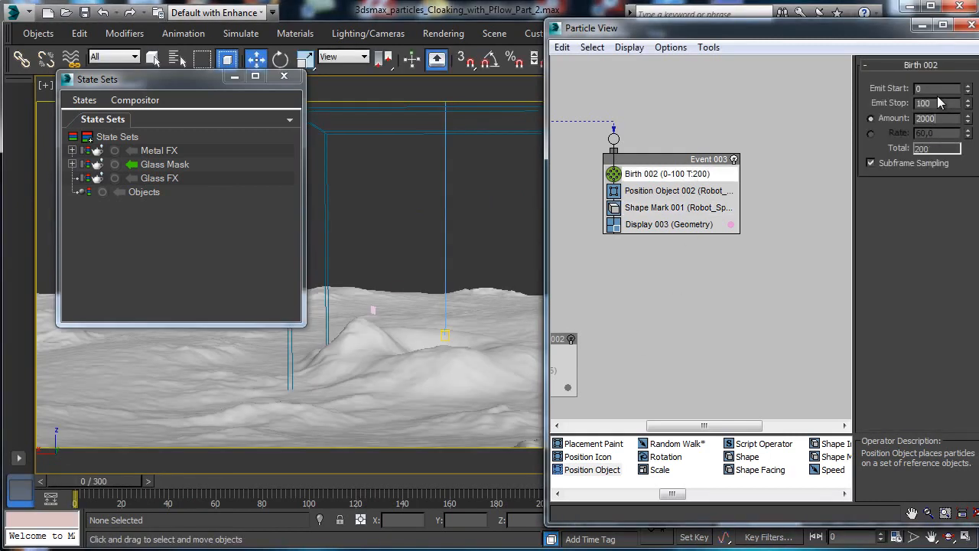
pyautogui.write('2000')
pyautogui.press('Return')
pyautogui.moveTo(104, 478); pyautogui.dragTo(280, 478)
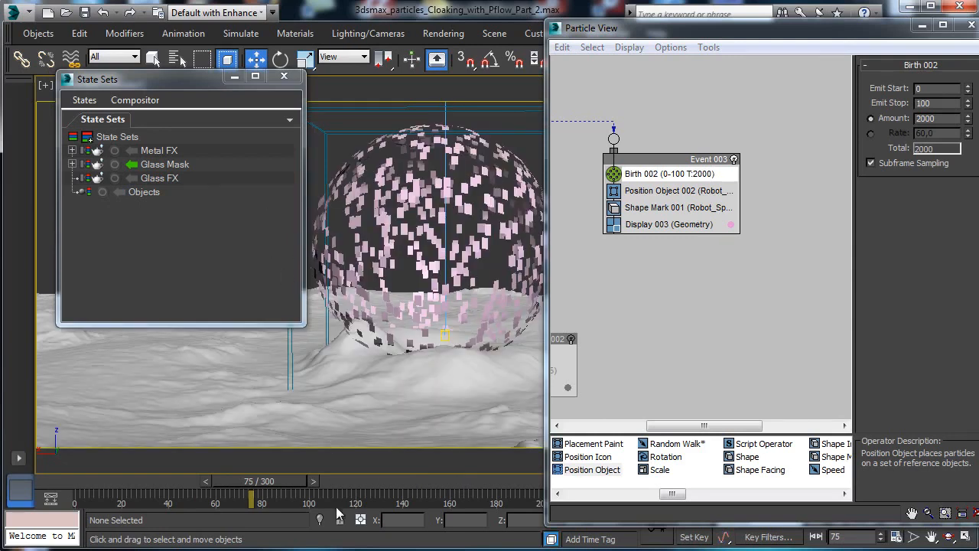
pyautogui.moveTo(286, 481); pyautogui.dragTo(344, 480)
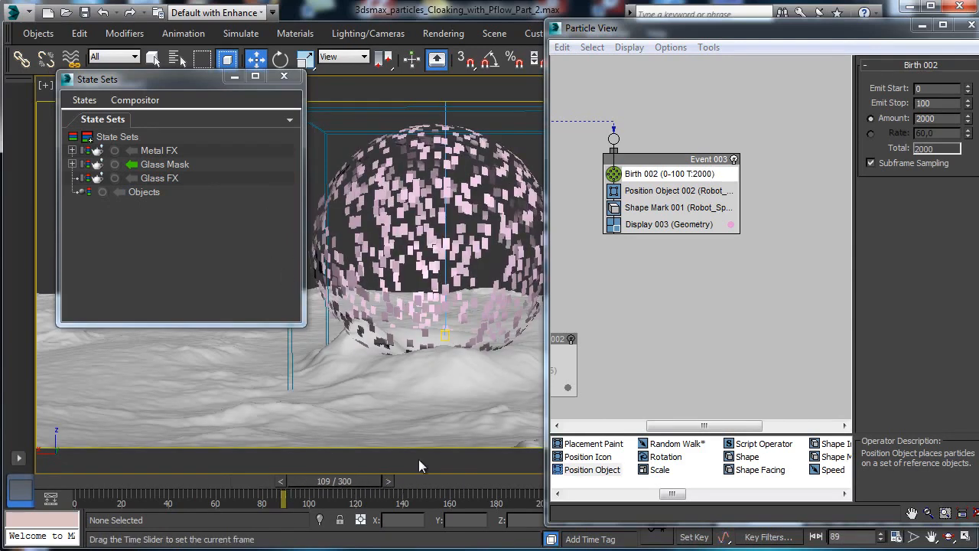
pyautogui.click(55, 486)
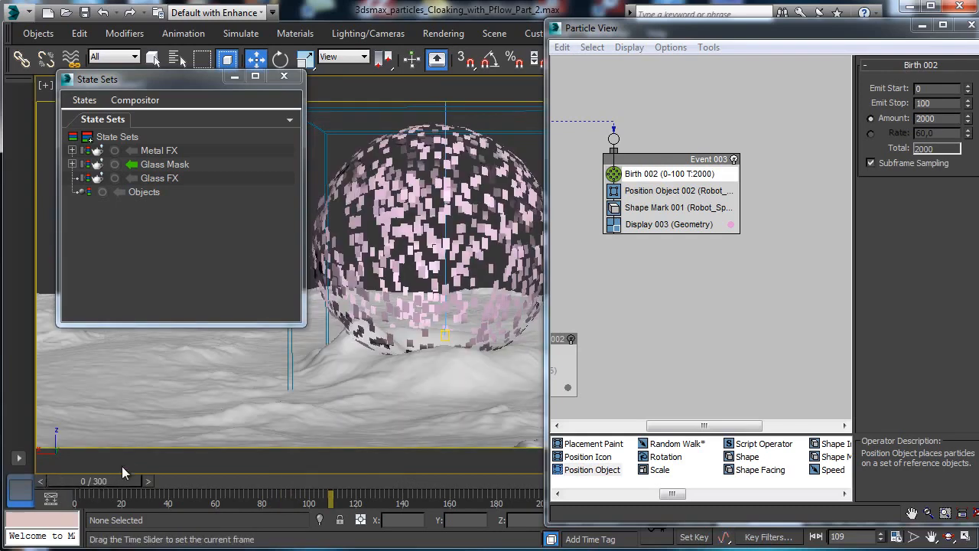
pyautogui.moveTo(154, 83); pyautogui.dragTo(156, 143)
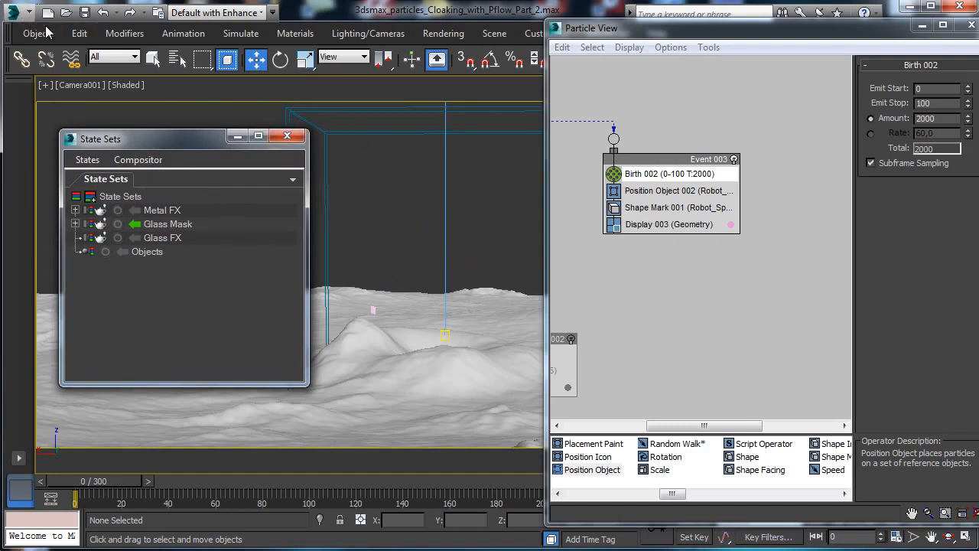
pyautogui.click(83, 15)
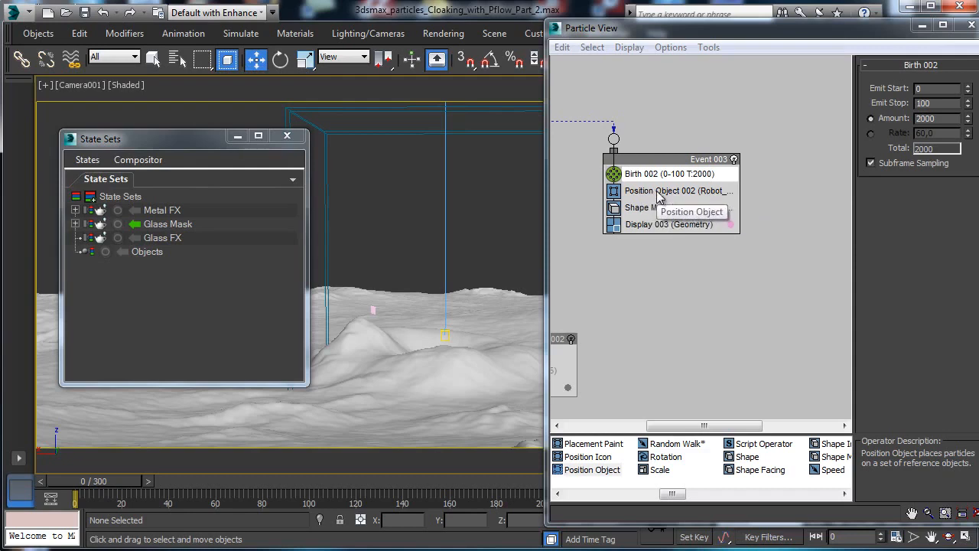
# Step: Enable Density By Material with Grayscale in Position Object 002, then scrub to frame 12 and return to frame 0
pyautogui.click(647, 191)
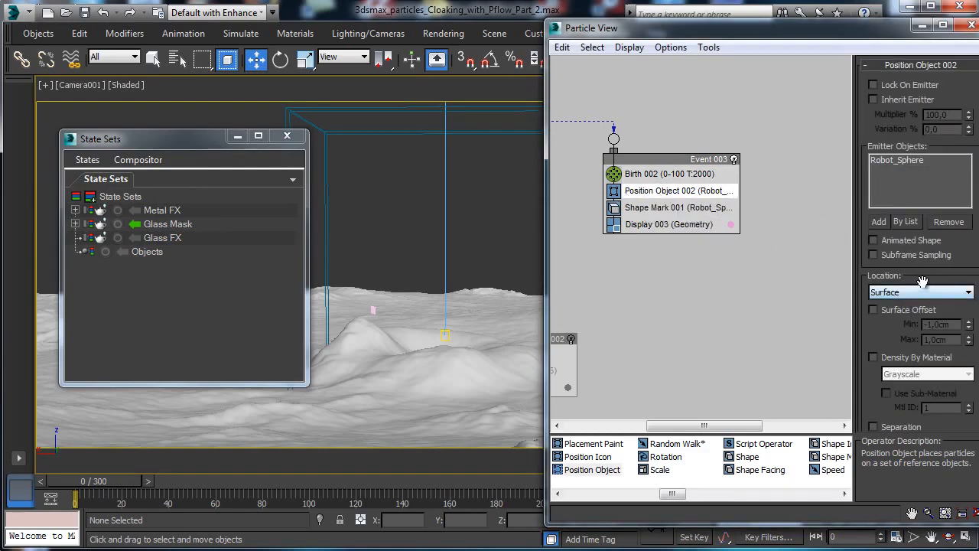
pyautogui.scroll(-3, 932, 269)
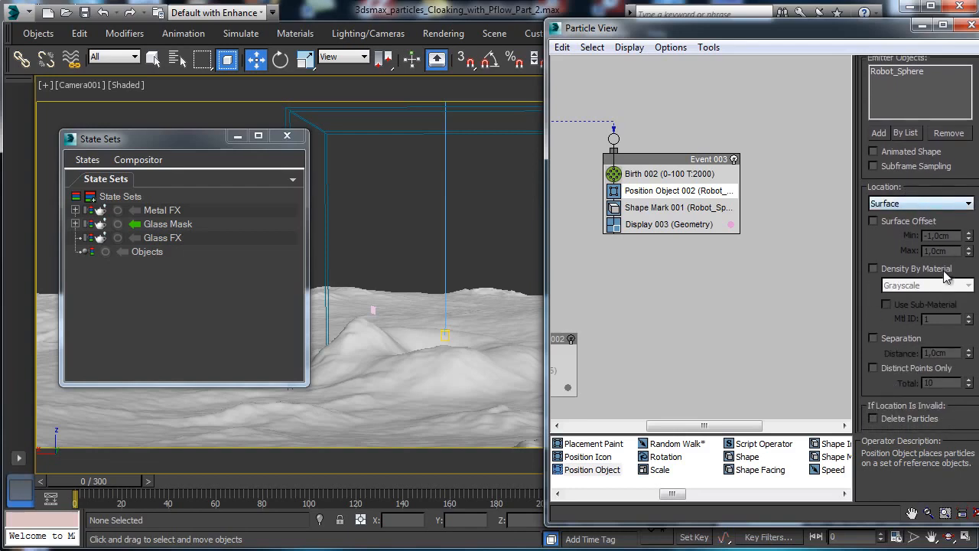
pyautogui.click(899, 269)
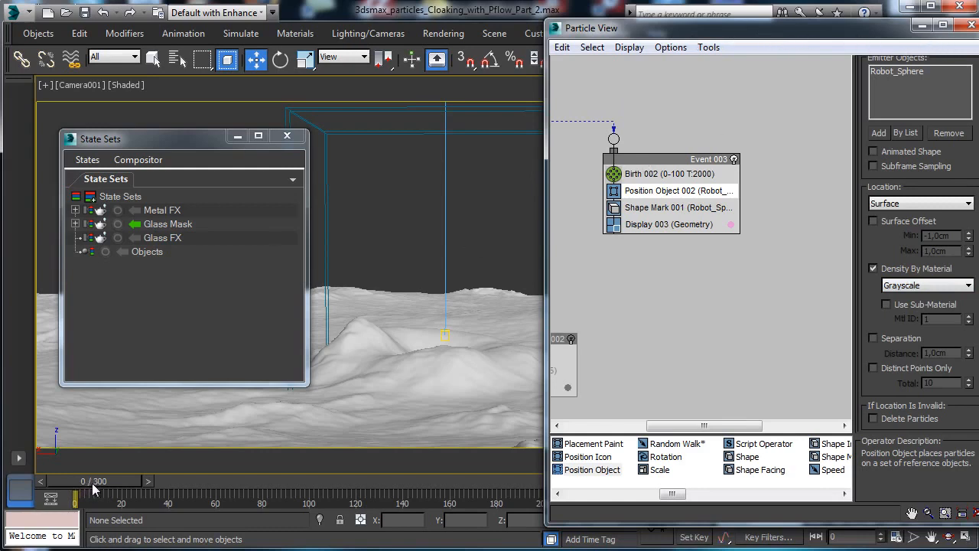
pyautogui.moveTo(95, 488); pyautogui.dragTo(114, 489)
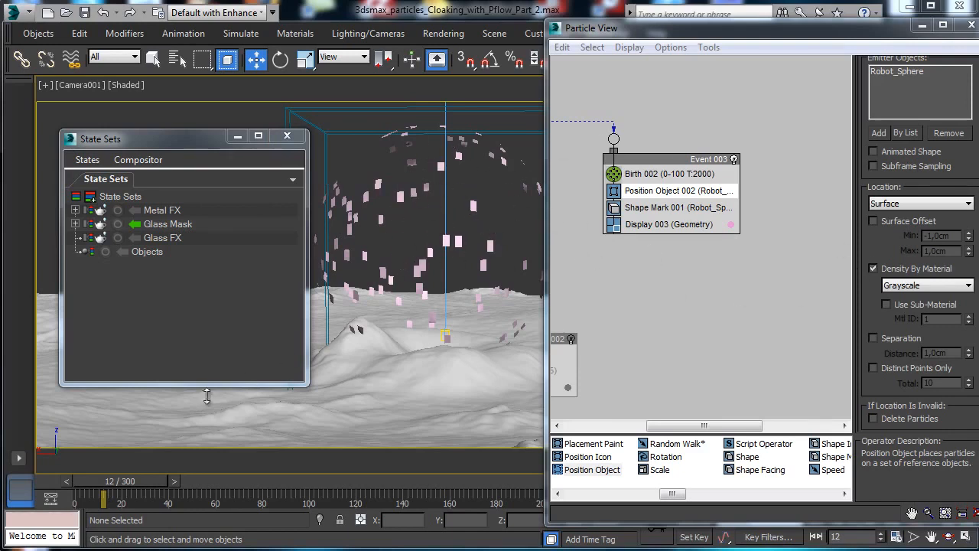
pyautogui.click(50, 485)
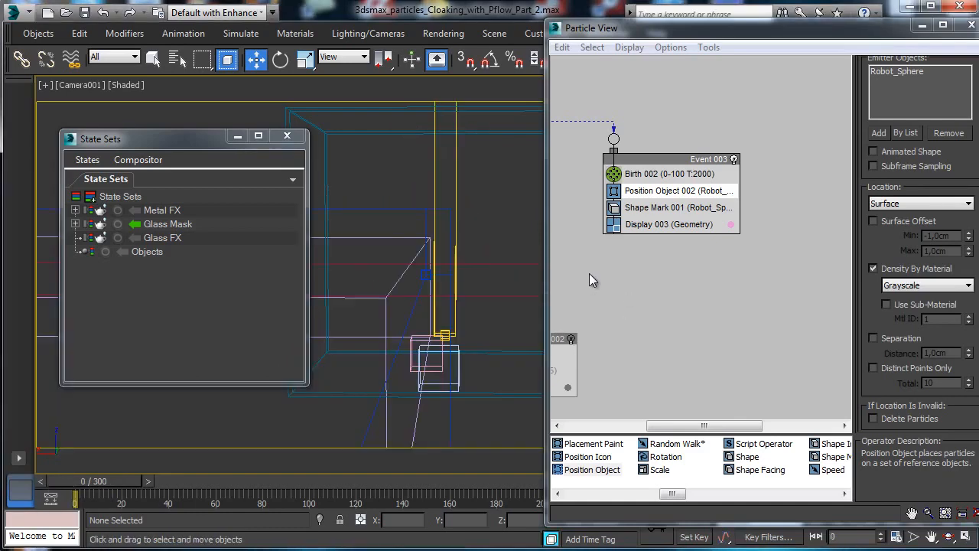
# Step: Create a shaded preview of Camera001 for frames 0 to 100 at 75 percent of output, play it, and close the player
pyautogui.click(49, 86)
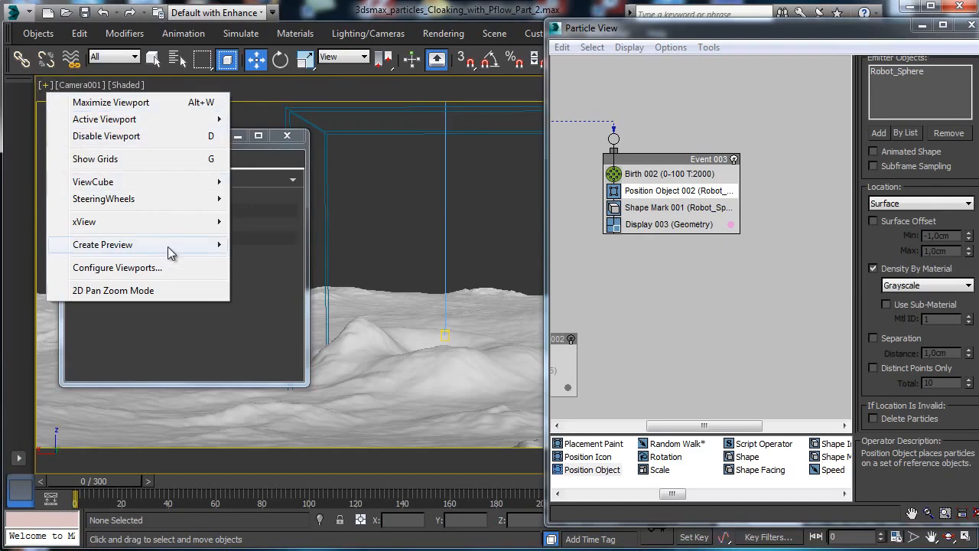
pyautogui.moveTo(174, 246)
pyautogui.click(285, 262)
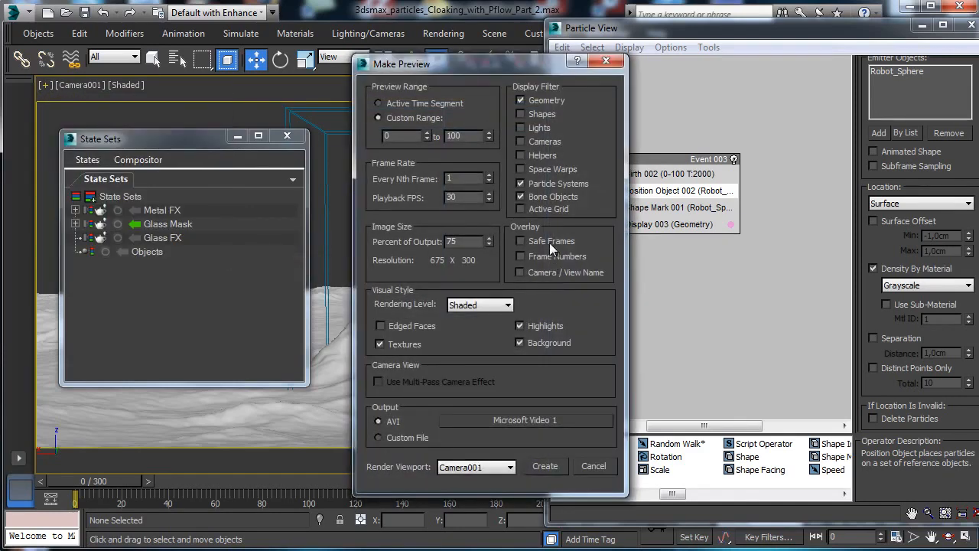
pyautogui.click(543, 466)
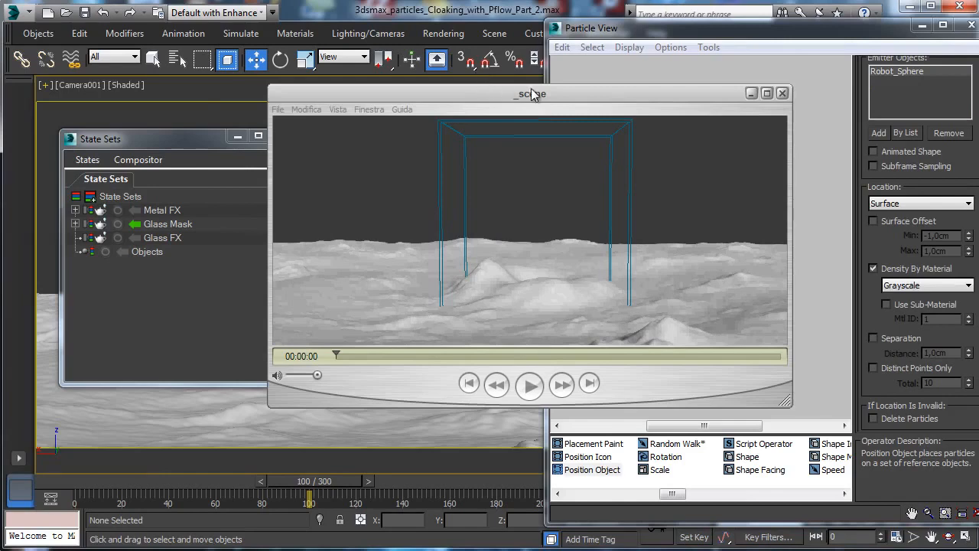
pyautogui.moveTo(531, 93); pyautogui.dragTo(496, 96)
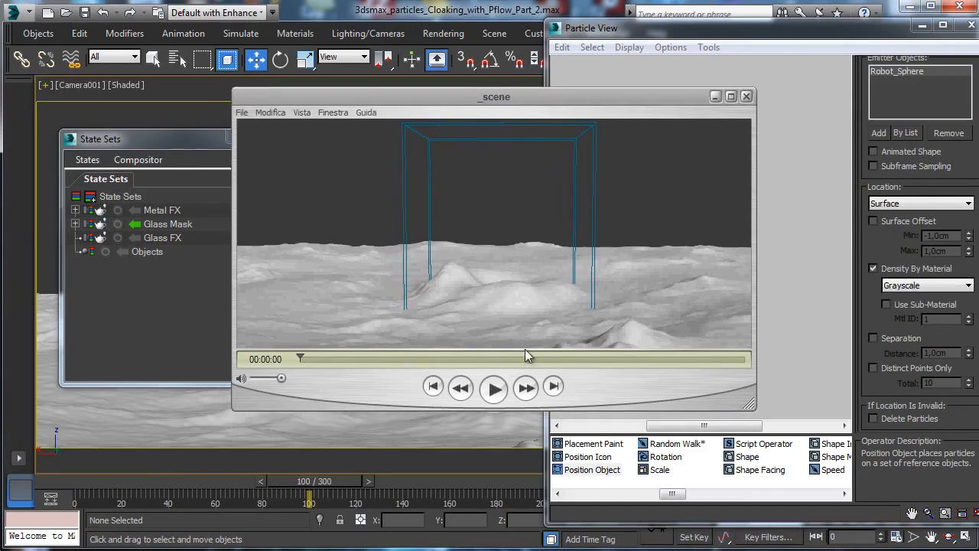
pyautogui.click(493, 389)
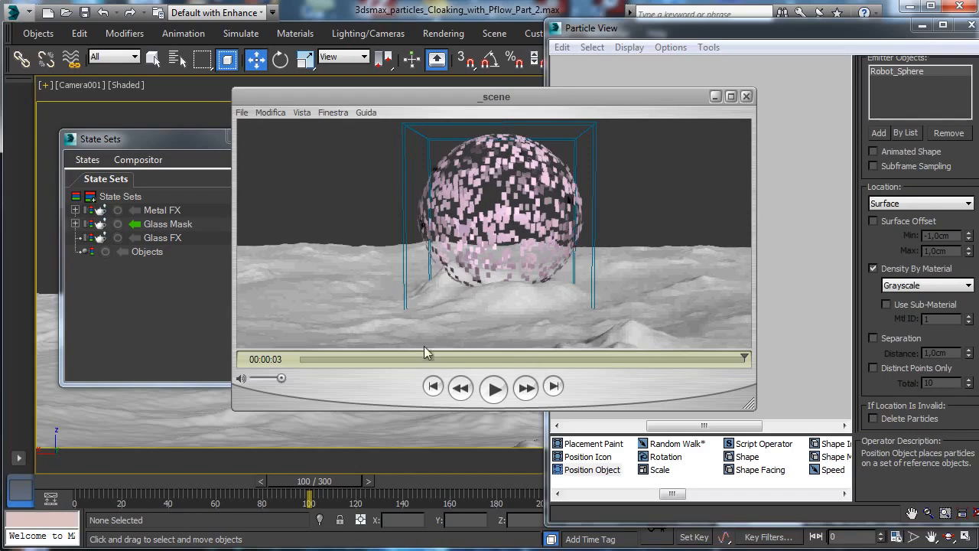
pyautogui.moveTo(307, 357); pyautogui.dragTo(650, 254)
pyautogui.click(746, 96)
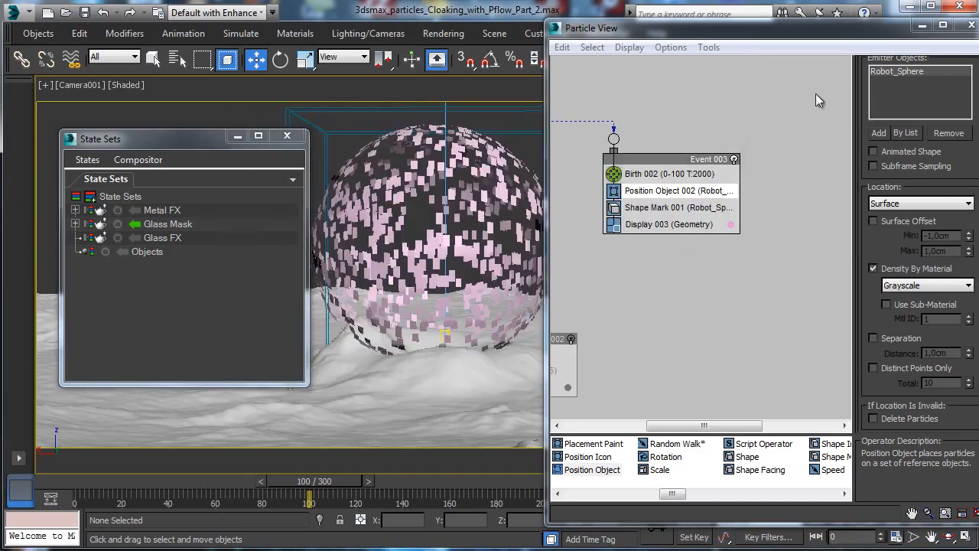
# Step: Close Particle View after reviewing the PF Source 001 events, return to frame 0, and select PF Source 001 by name
pyautogui.moveTo(657, 426); pyautogui.dragTo(738, 150)
pyautogui.moveTo(598, 427); pyautogui.dragTo(541, 427)
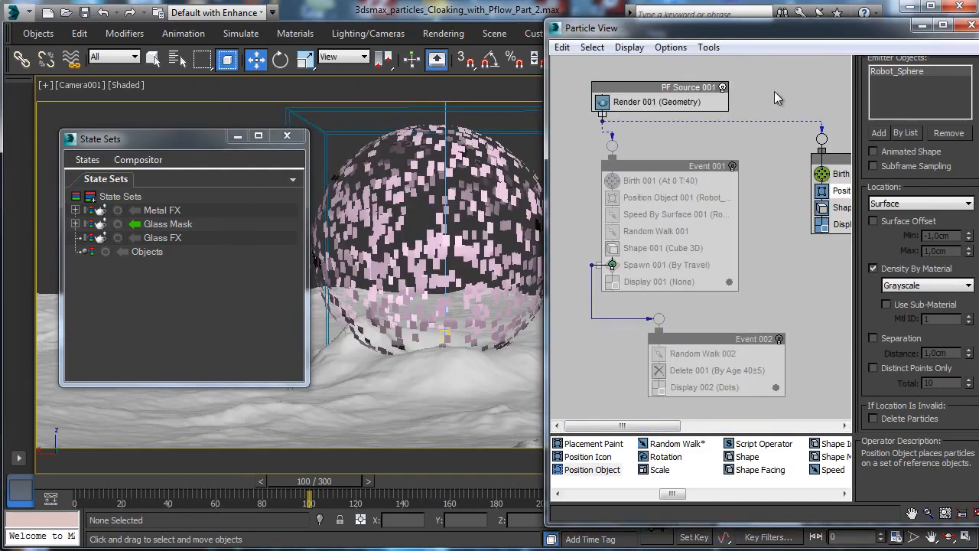
pyautogui.click(970, 25)
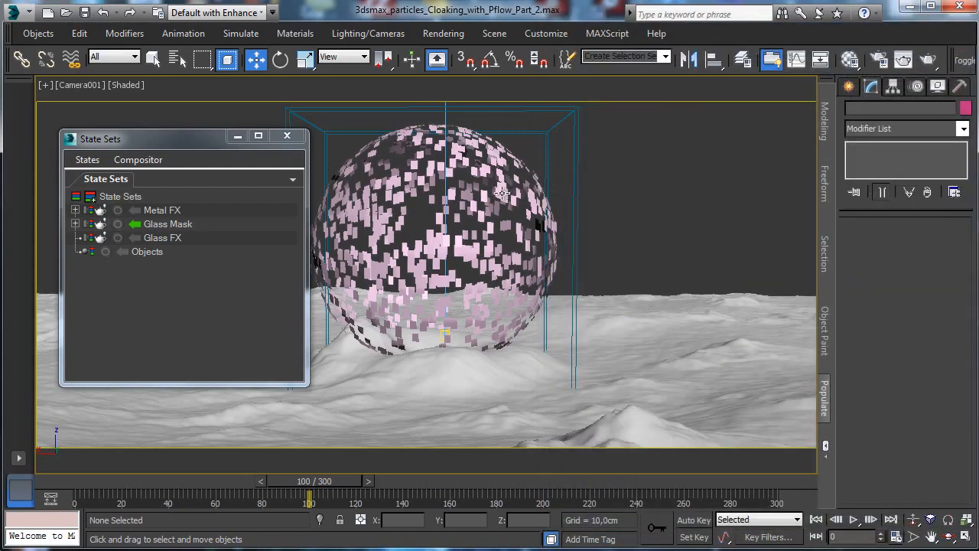
pyautogui.moveTo(84, 478); pyautogui.dragTo(61, 481)
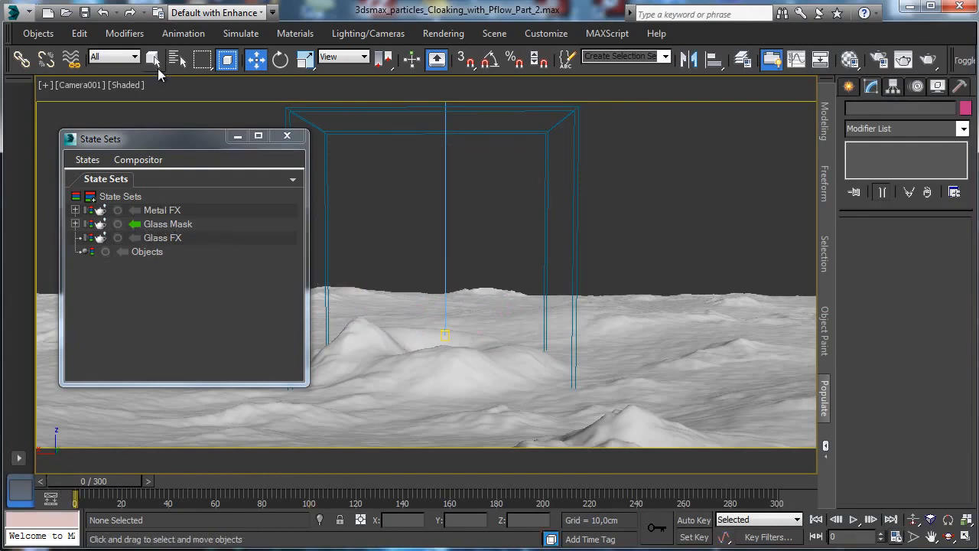
pyautogui.click(177, 59)
pyautogui.doubleClick(381, 230)
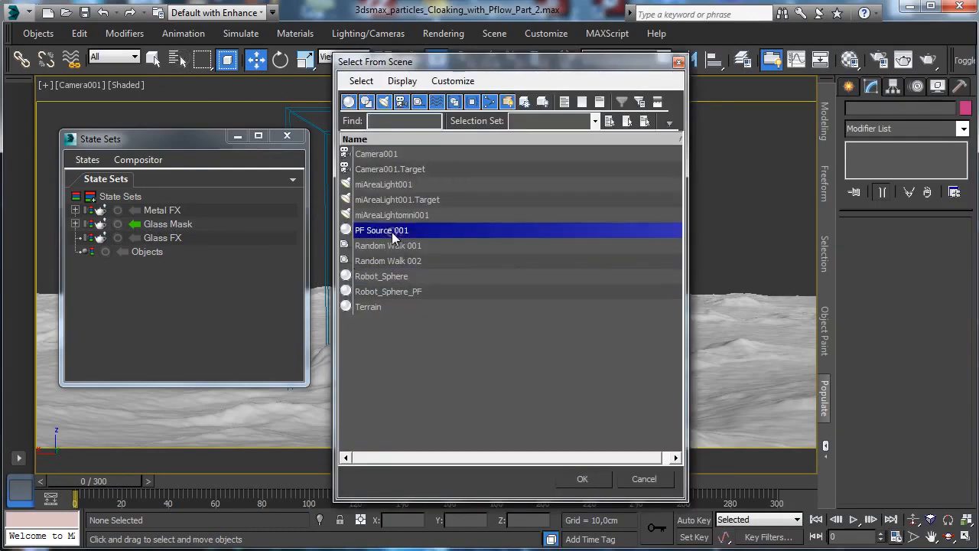
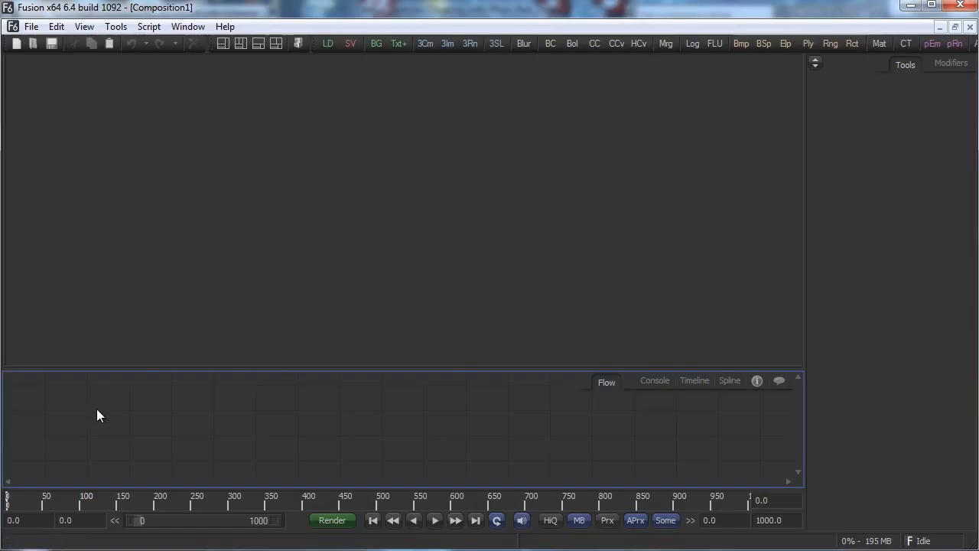
# Step: Switch to Fusion and add a Loader tool to the empty flow
pyautogui.rightClick(97, 415)
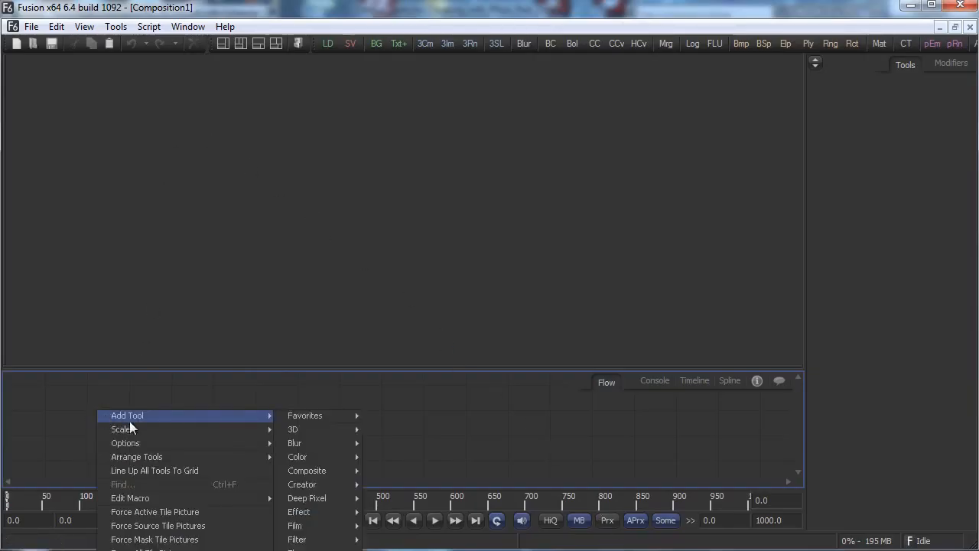
pyautogui.moveTo(230, 415)
pyautogui.click(382, 550)
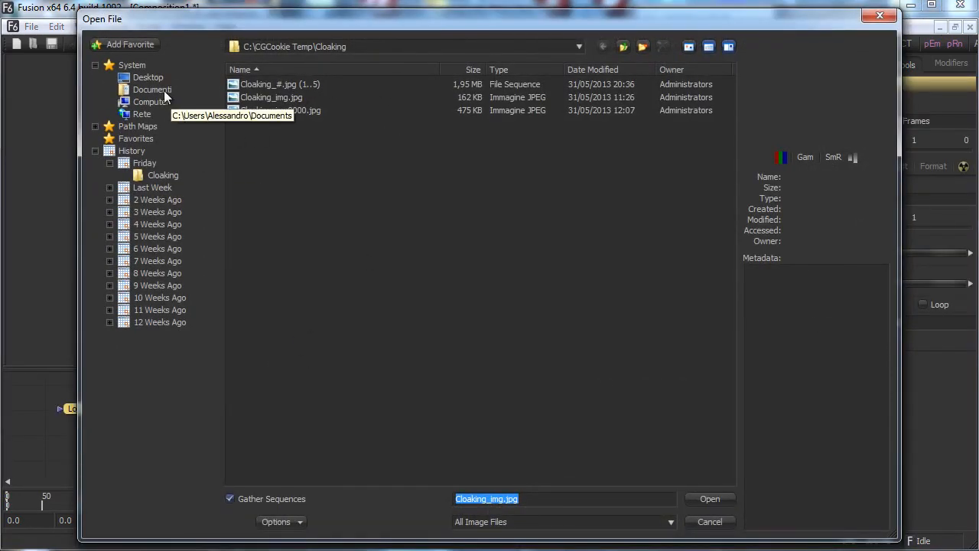
# Step: Load the Cloaking_GlassFX_####.jpg sequence from the Passes/GlassFX folder of the 3dsmax_particles_Cloaking_with_Pflow_Part_2 project in Dropbox
pyautogui.click(149, 77)
pyautogui.doubleClick(294, 110)
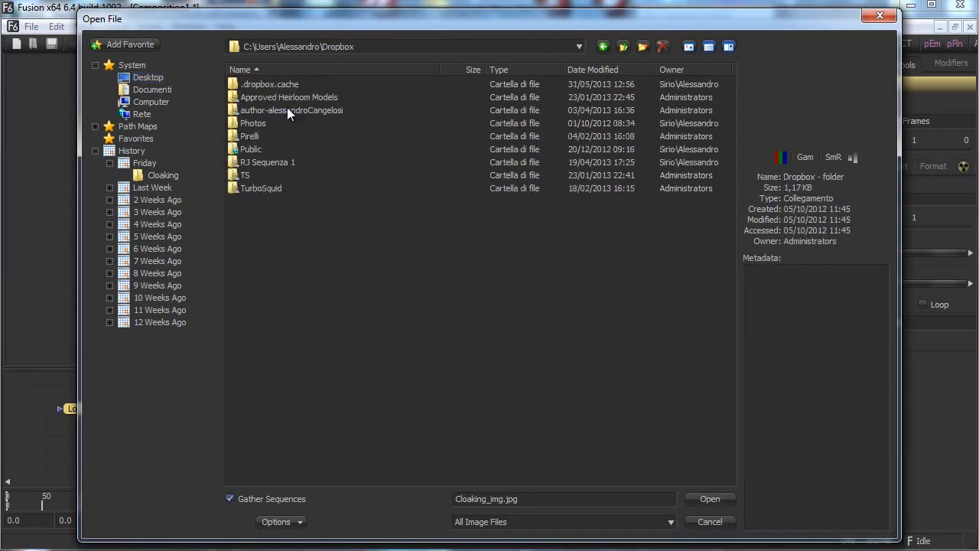
pyautogui.doubleClick(294, 110)
pyautogui.doubleClick(255, 111)
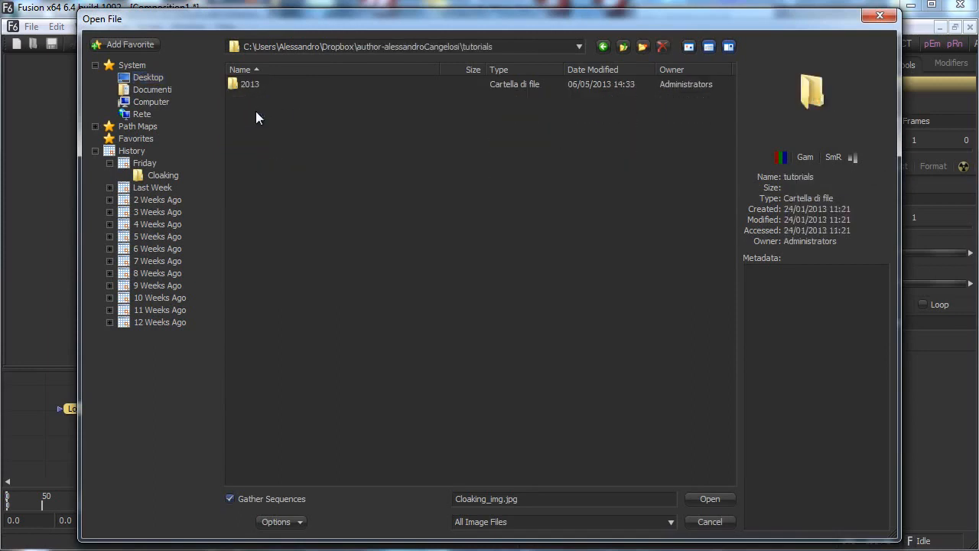
pyautogui.doubleClick(253, 85)
pyautogui.click(248, 135)
pyautogui.doubleClick(248, 136)
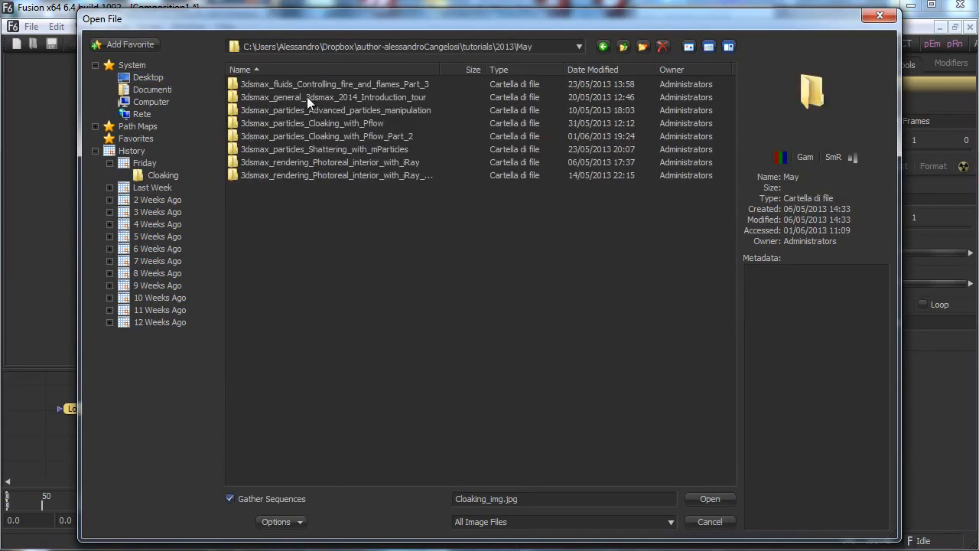
pyautogui.doubleClick(368, 135)
pyautogui.doubleClick(258, 83)
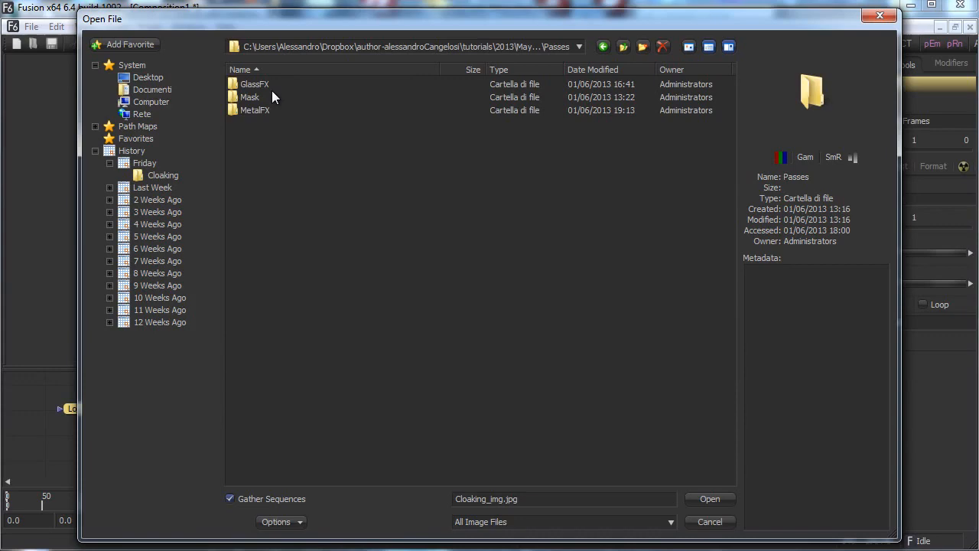
pyautogui.doubleClick(254, 84)
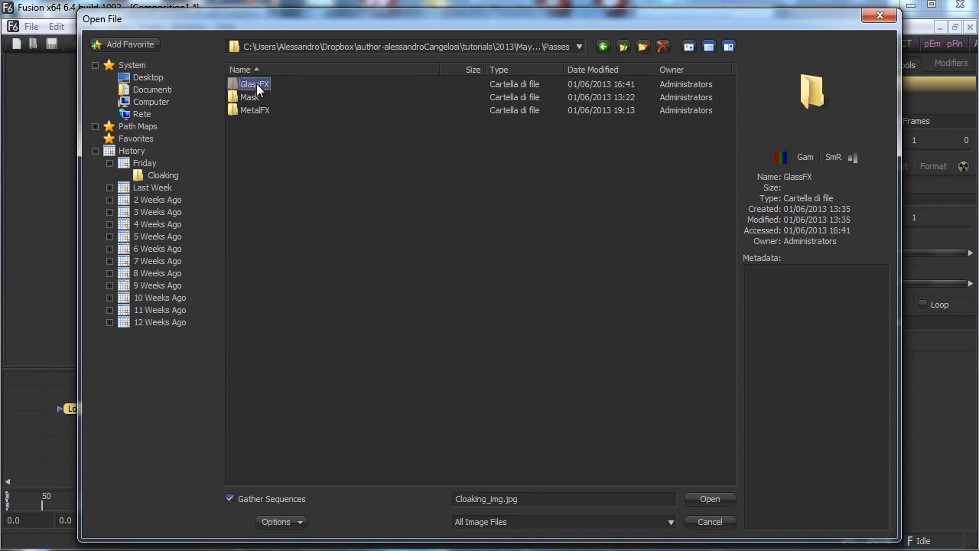
pyautogui.doubleClick(292, 84)
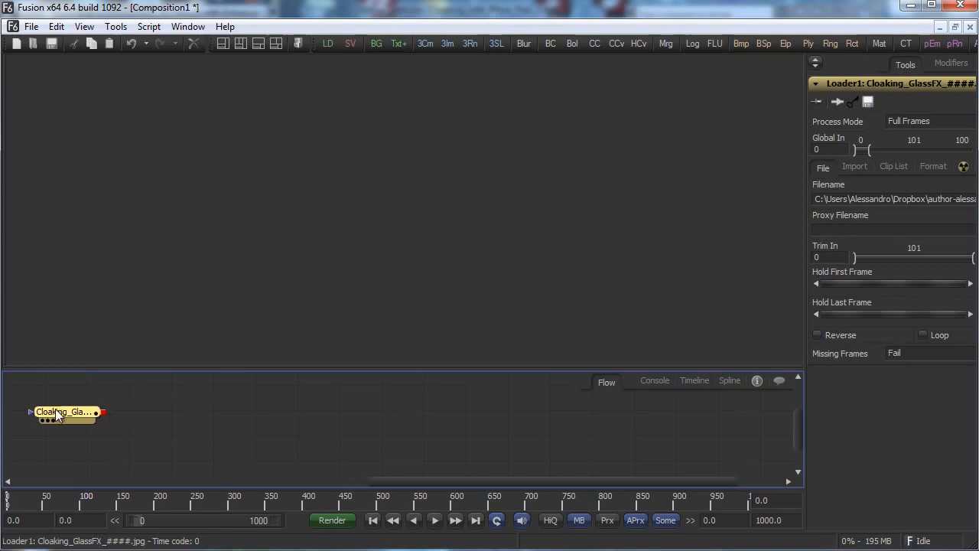
# Step: Add a second Loader with the Cloaking_mask####.jpg sequence from the Mask folder, and place it to the right of the GlassFX loader
pyautogui.rightClick(151, 442)
pyautogui.moveTo(262, 443)
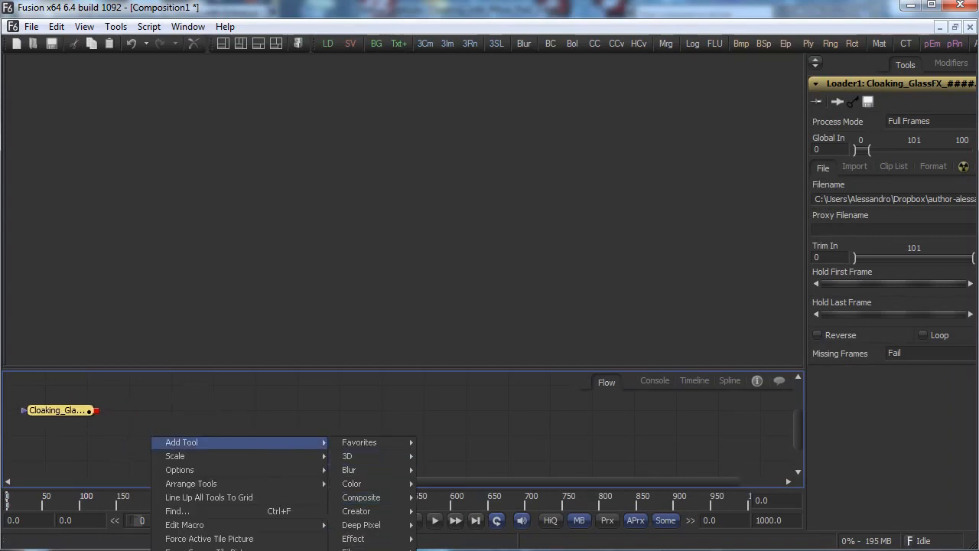
pyautogui.click(474, 548)
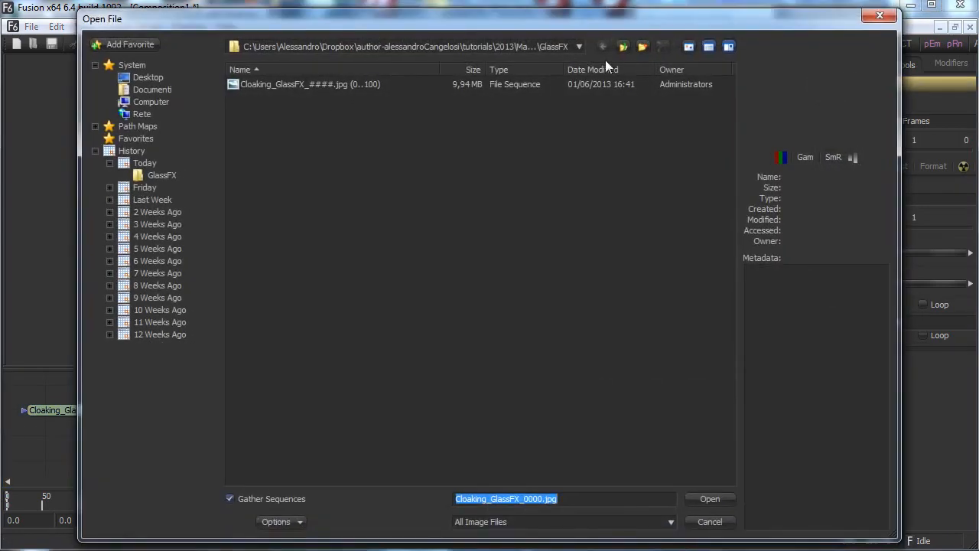
pyautogui.click(601, 47)
pyautogui.doubleClick(264, 98)
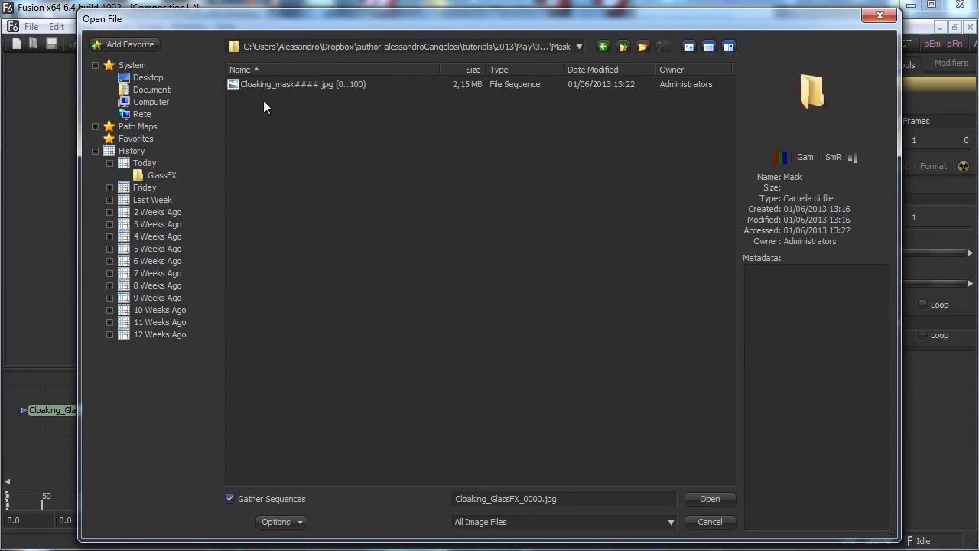
pyautogui.doubleClick(274, 85)
pyautogui.moveTo(143, 430); pyautogui.dragTo(275, 421)
# Step: Add a third Loader with the Cloaking_MetalFX_####.jpg sequence from the project's MetalFX pass folder
pyautogui.rightClick(104, 439)
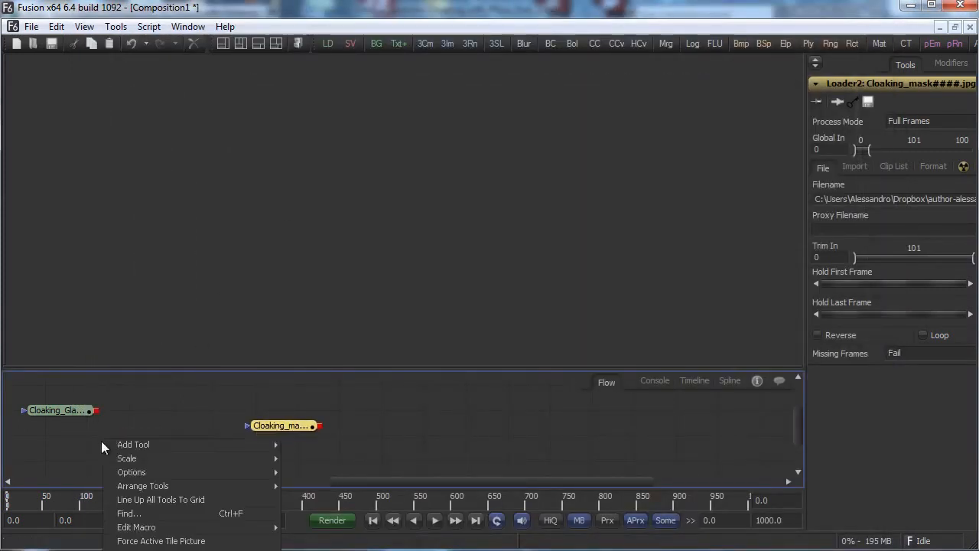
pyautogui.moveTo(246, 454)
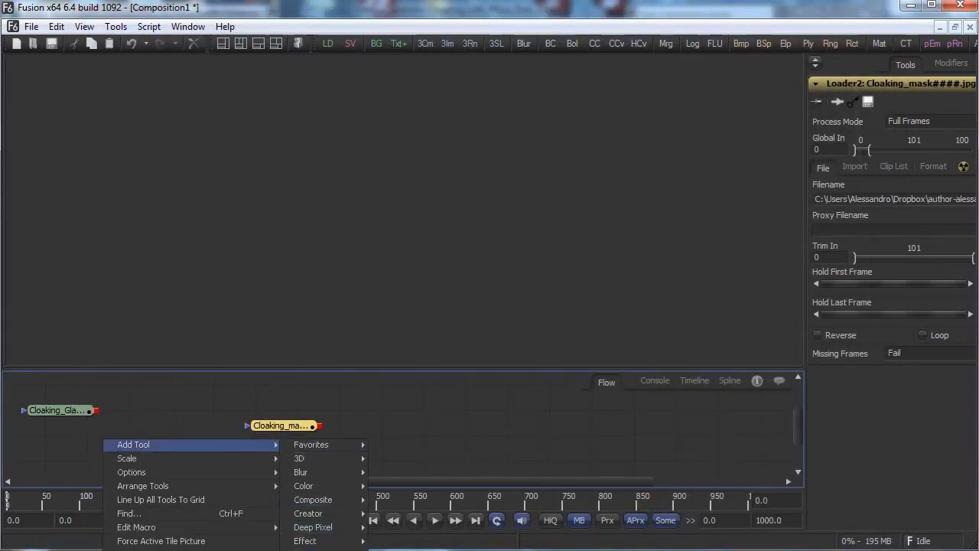
pyautogui.click(405, 549)
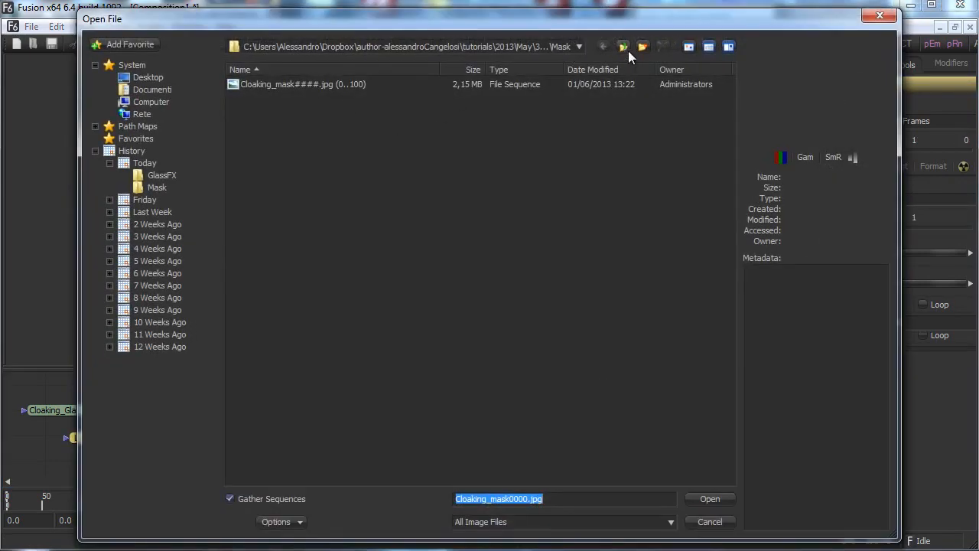
pyautogui.click(624, 48)
pyautogui.doubleClick(254, 108)
pyautogui.doubleClick(274, 82)
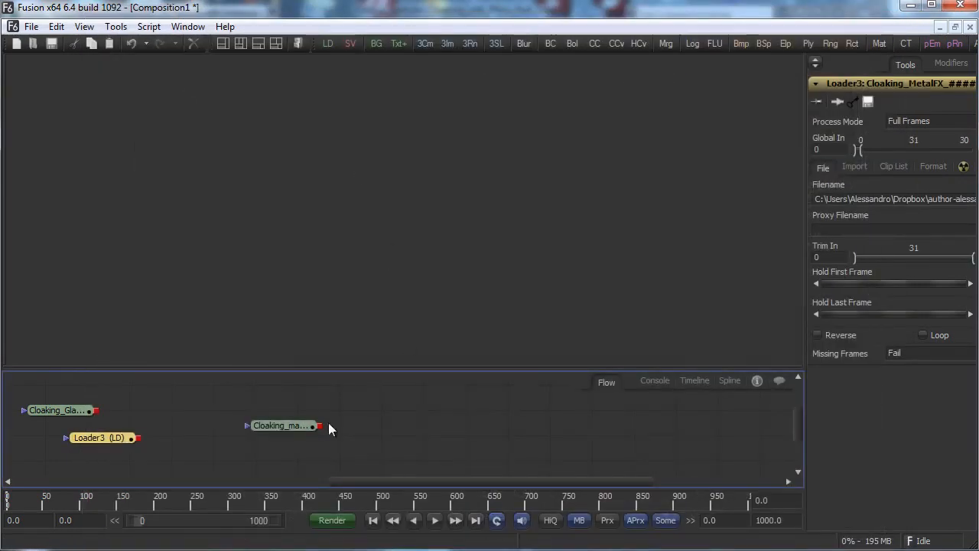
# Step: Place the MetalFX loader between the GlassFX and mask loaders, and display the GlassFX loader in an enlarged viewer
pyautogui.moveTo(105, 439); pyautogui.dragTo(234, 398)
pyautogui.moveTo(295, 427); pyautogui.dragTo(472, 426)
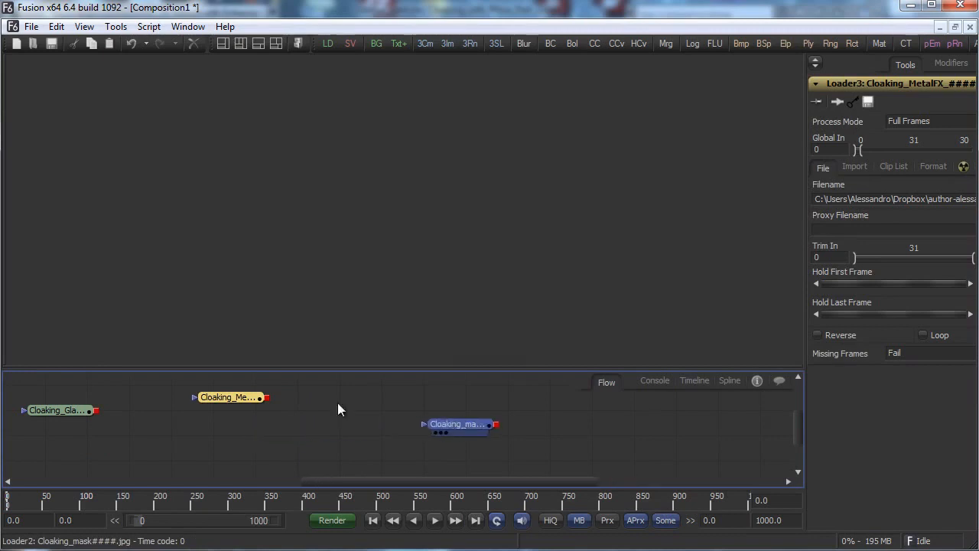
pyautogui.moveTo(220, 400); pyautogui.dragTo(226, 425)
pyautogui.click(35, 418)
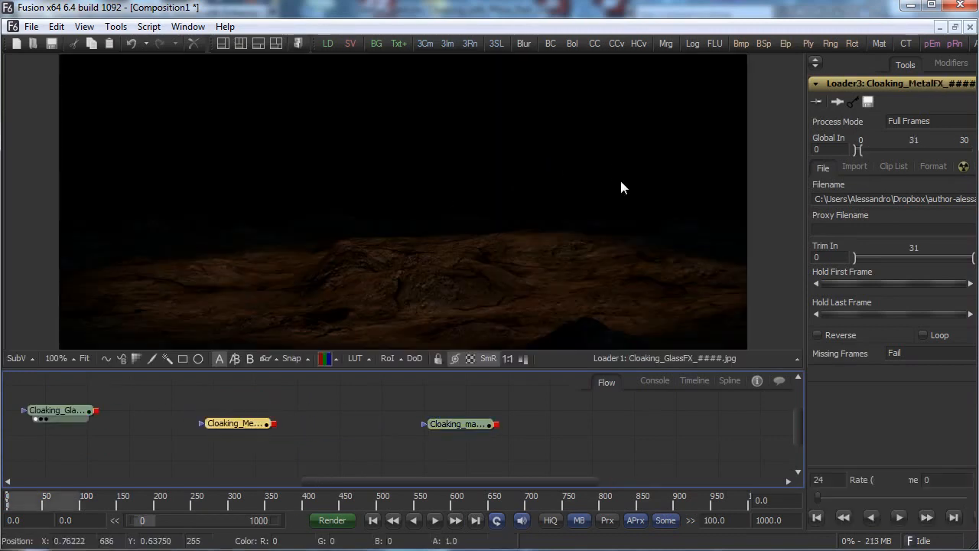
pyautogui.moveTo(257, 371); pyautogui.dragTo(256, 384)
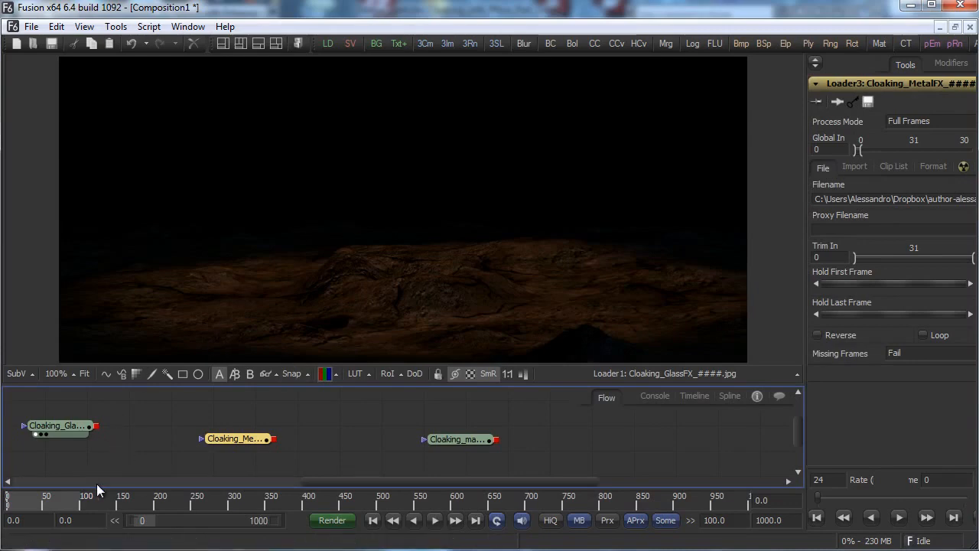
# Step: Set both the render end and the global end of the composition to frame 300, and widen the tool controls
pyautogui.click(730, 520)
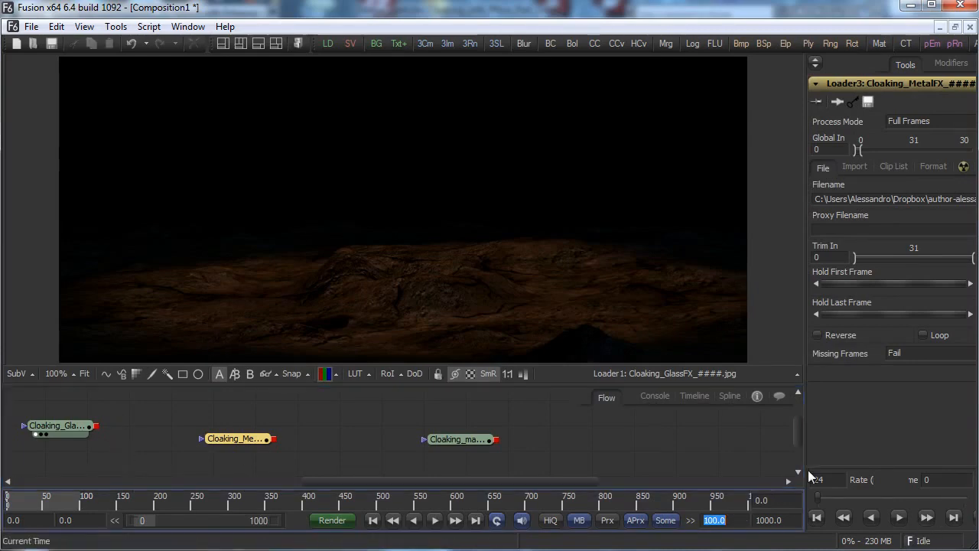
pyautogui.write('3')
pyautogui.press('Tab')
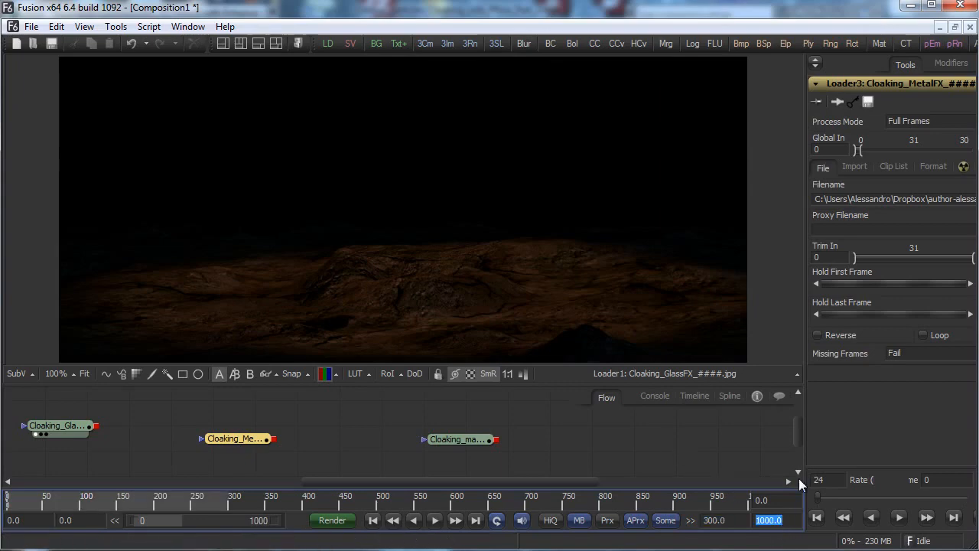
pyautogui.write('300')
pyautogui.press('Return')
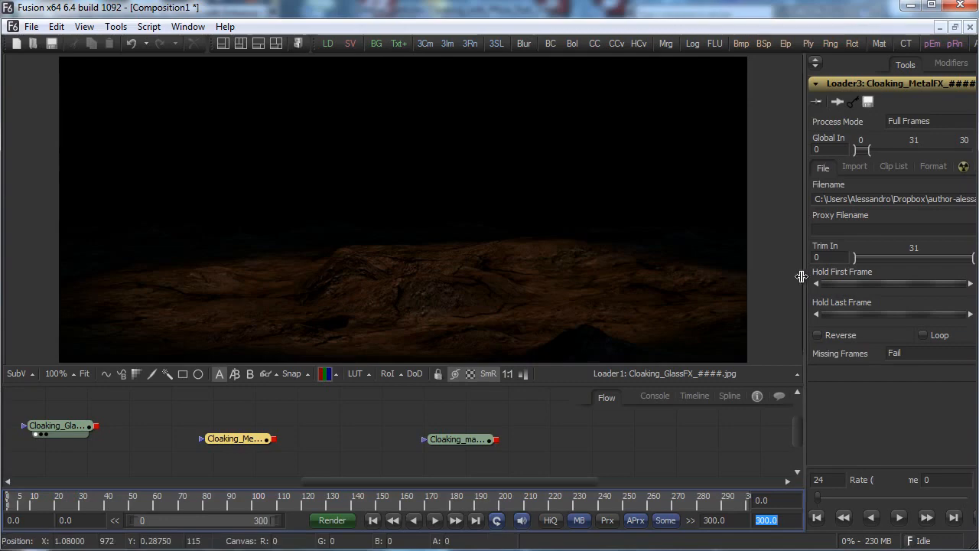
pyautogui.moveTo(801, 276); pyautogui.dragTo(764, 280)
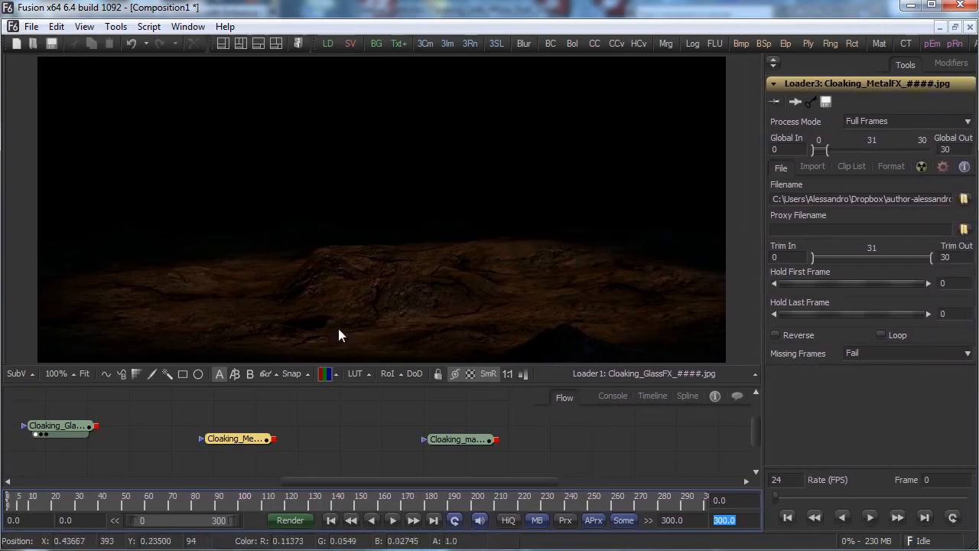
# Step: Add a Color Corrector to the flow and connect the GlassFX loader's output to its input
pyautogui.rightClick(144, 415)
pyautogui.moveTo(263, 426)
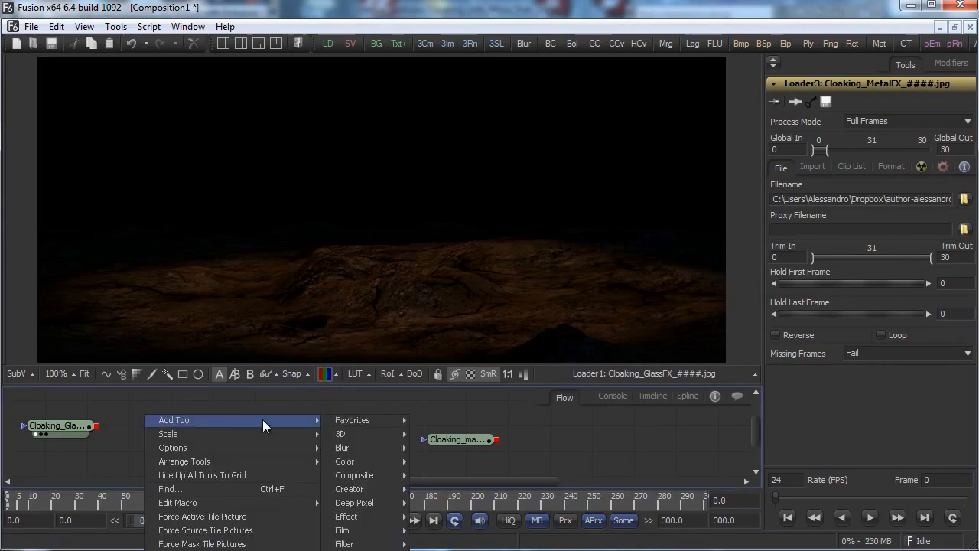
pyautogui.moveTo(376, 459)
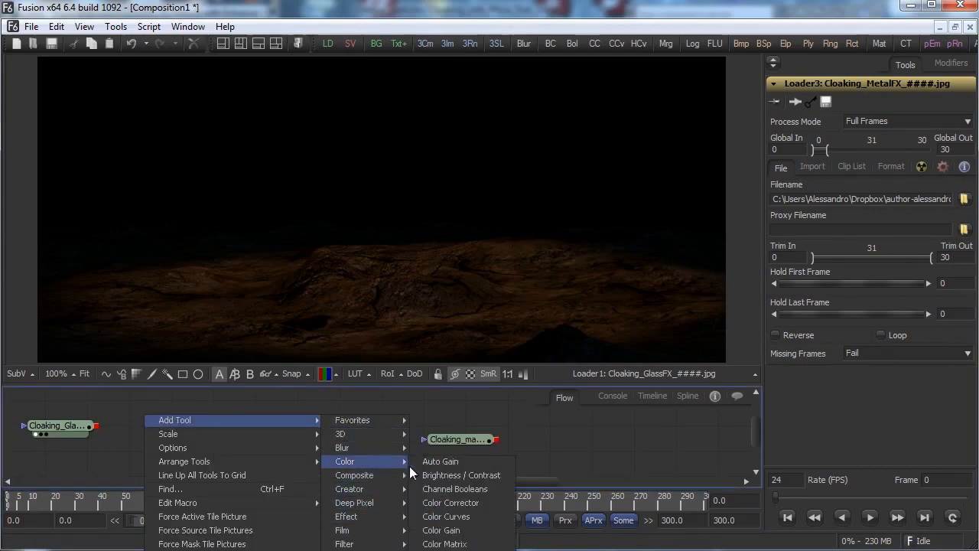
pyautogui.click(463, 503)
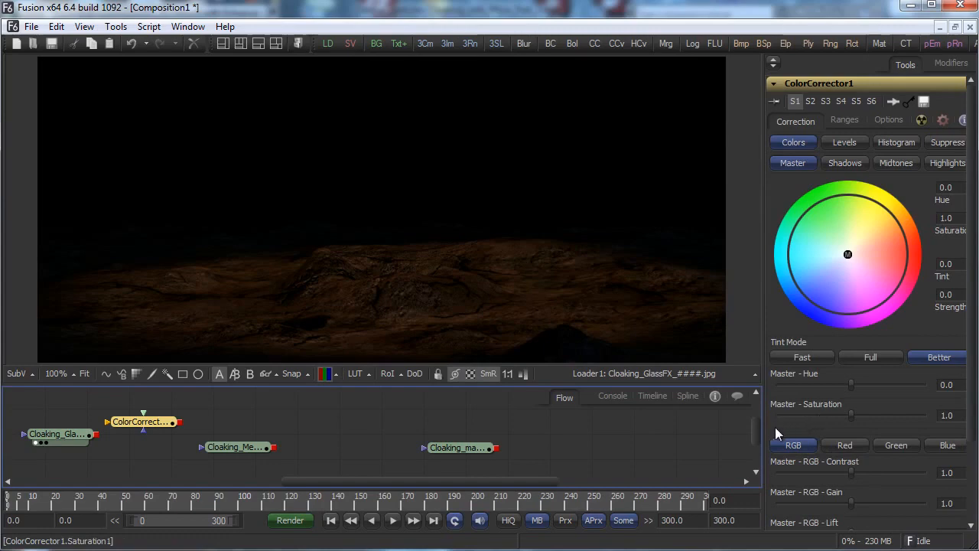
pyautogui.moveTo(127, 427); pyautogui.dragTo(162, 426)
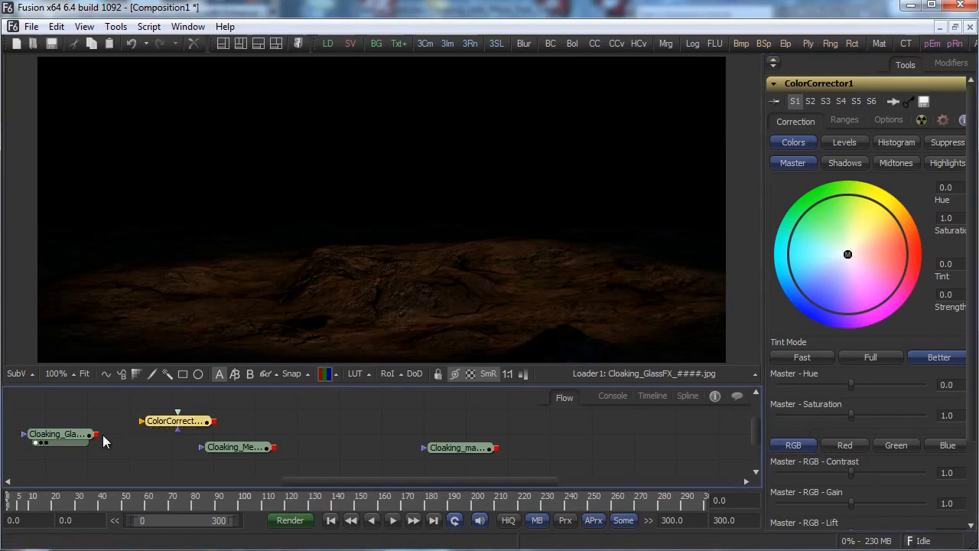
pyautogui.moveTo(96, 434); pyautogui.dragTo(240, 422)
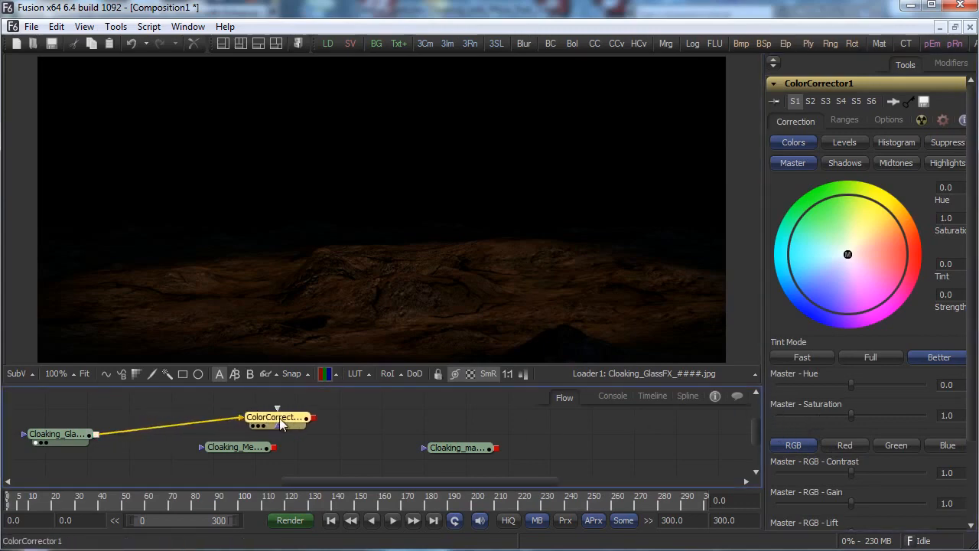
# Step: Set the Color Corrector's master RGB gamma to 2.2 and play back the corrected sequence in the viewer
pyautogui.scroll(-3, 968, 423)
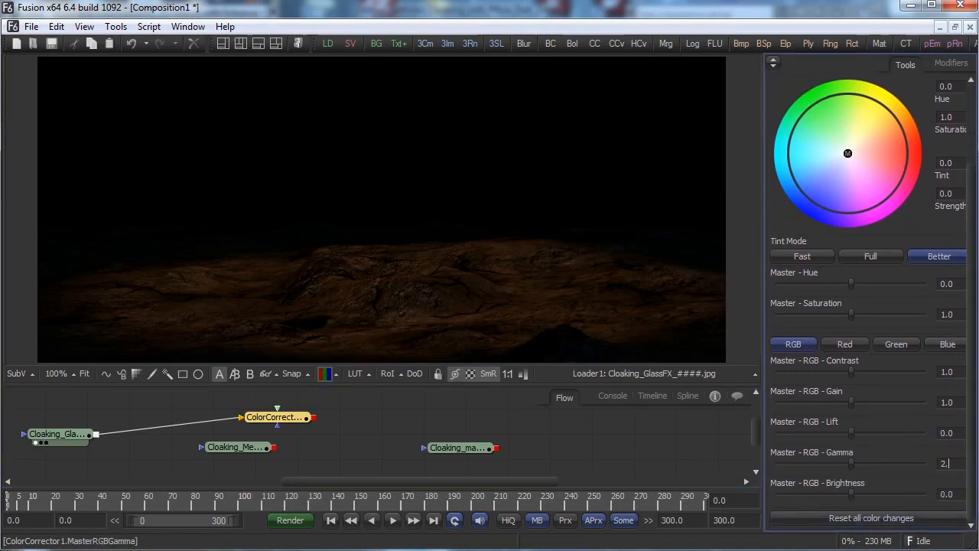
pyautogui.moveTo(275, 416); pyautogui.dragTo(439, 284)
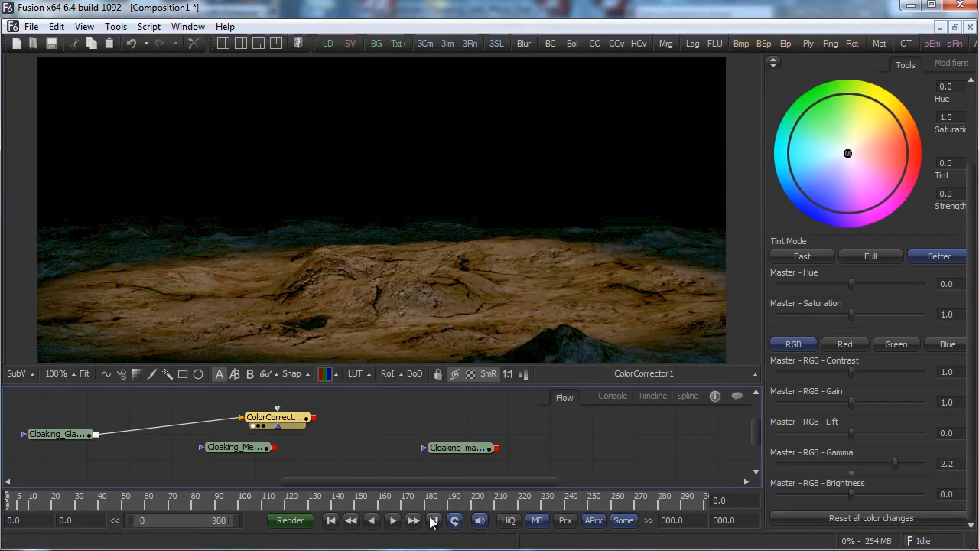
pyautogui.click(396, 520)
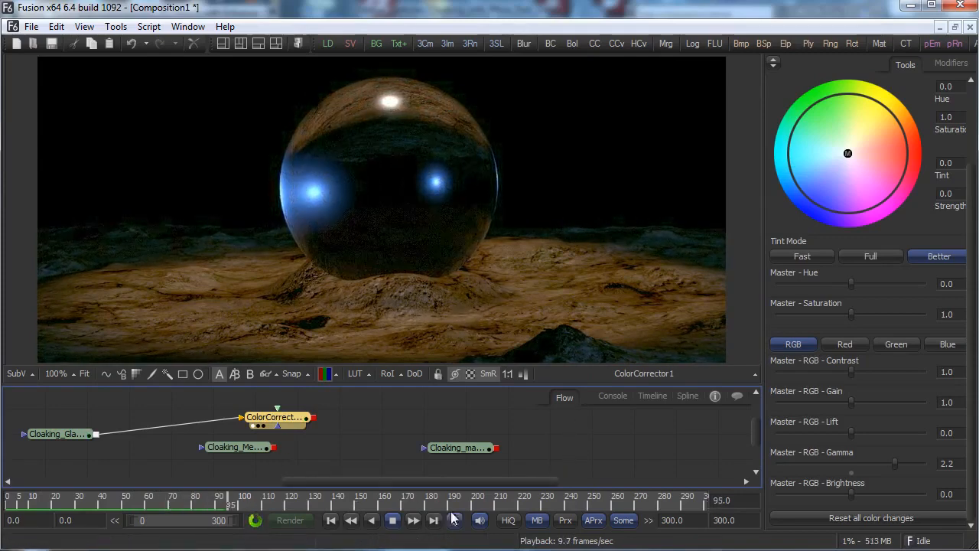
pyautogui.click(392, 521)
pyautogui.click(23, 499)
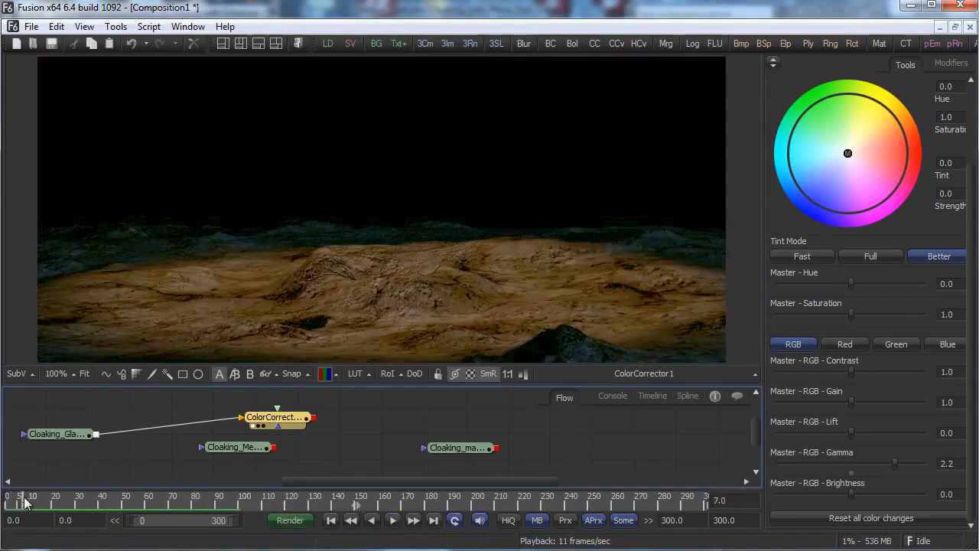
pyautogui.moveTo(18, 501)
pyautogui.mouseDown()
pyautogui.moveTo(2, 493)
pyautogui.moveTo(11, 496)
pyautogui.mouseUp()
# Step: Try a global start frame of 1 while viewing the GlassFX loader, and return the start to 0
pyautogui.doubleClick(26, 522)
pyautogui.write('1')
pyautogui.press('Return')
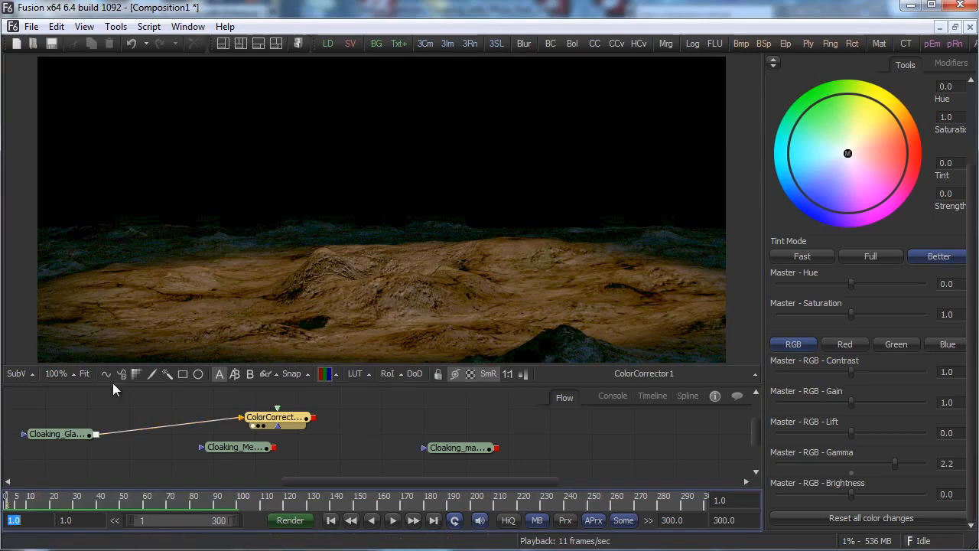
pyautogui.moveTo(62, 434); pyautogui.dragTo(239, 317)
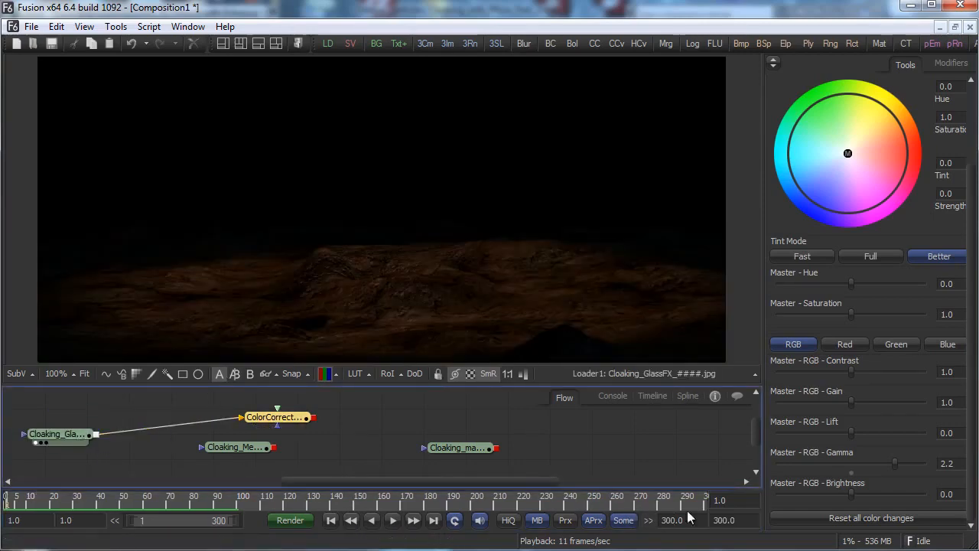
pyautogui.doubleClick(35, 520)
pyautogui.write('0')
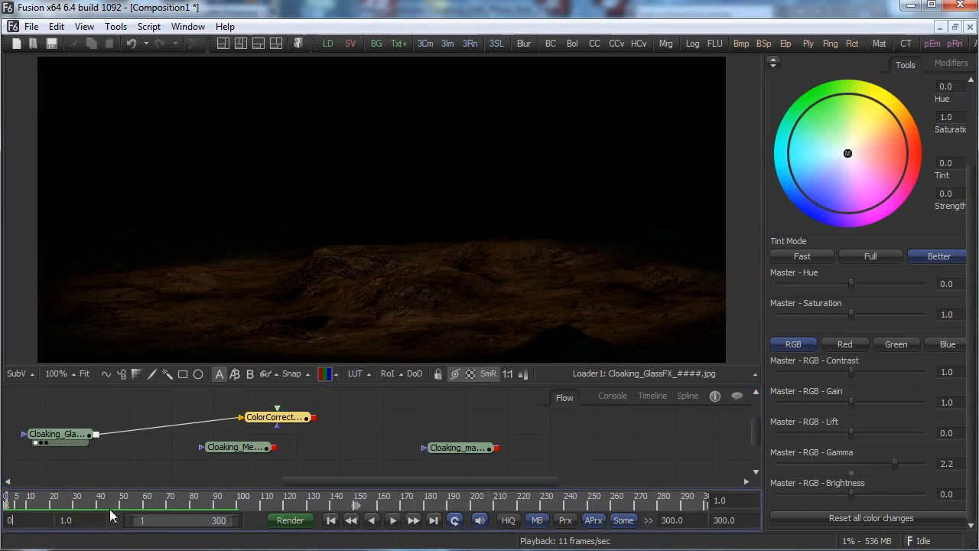
pyautogui.press('Return')
# Step: Set the GlassFX loader's Trim In to 1 to skip the sequence's first frame
pyautogui.click(73, 434)
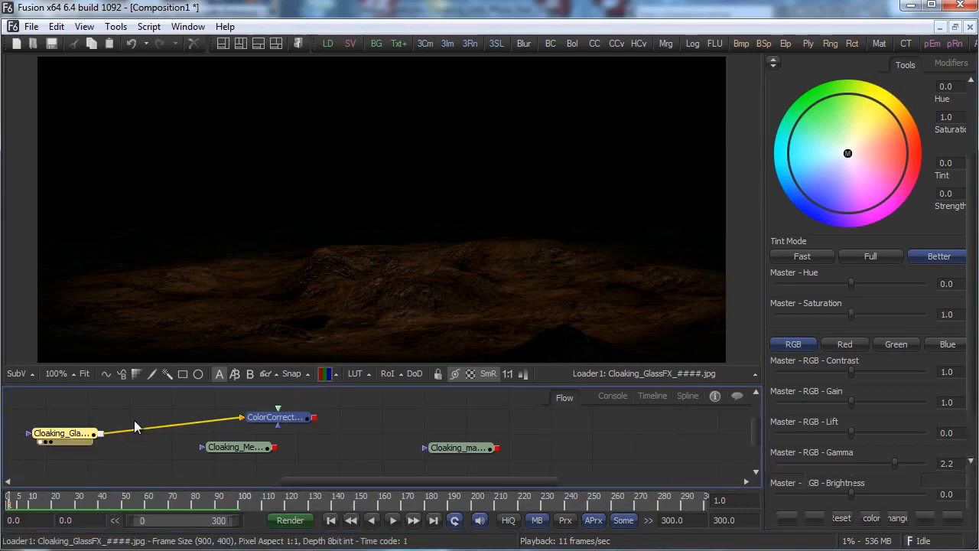
pyautogui.doubleClick(792, 256)
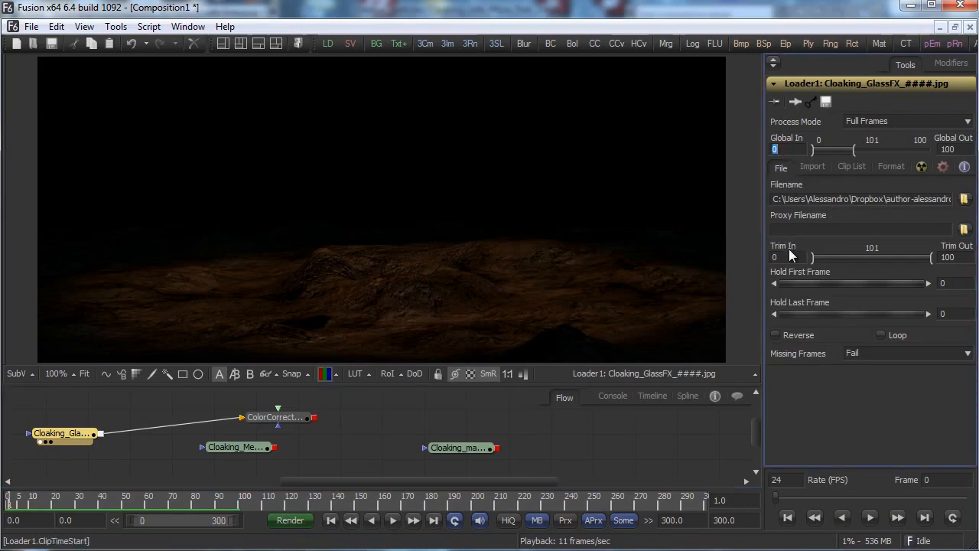
pyautogui.write('1')
pyautogui.press('Tab')
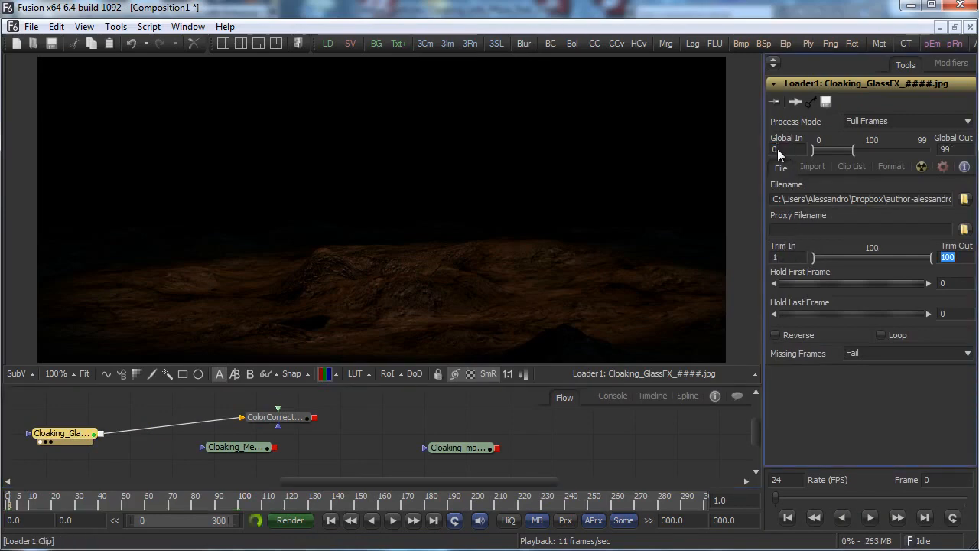
# Step: Display the Color Corrector in the viewer and play the trimmed GlassFX sequence from frame 0
pyautogui.click(254, 426)
pyautogui.click(14, 502)
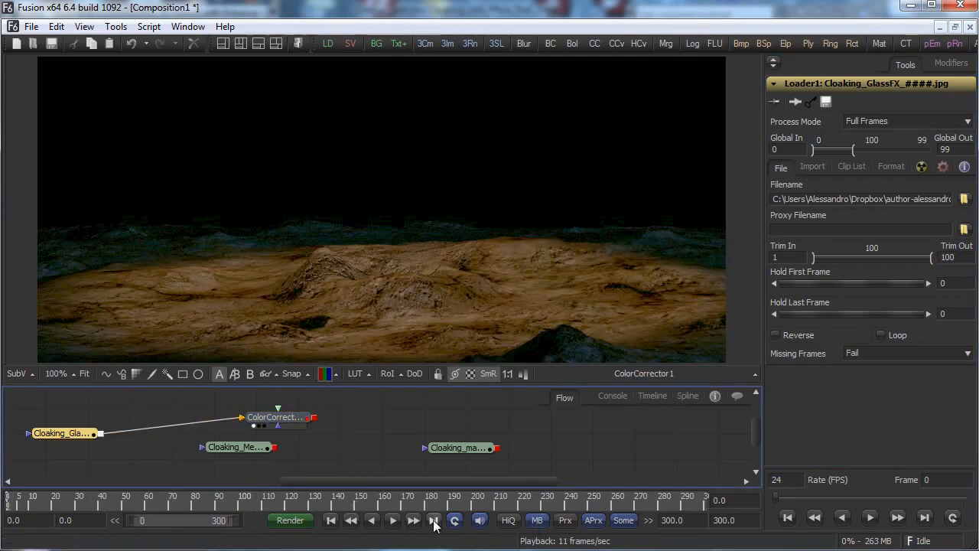
pyautogui.click(393, 520)
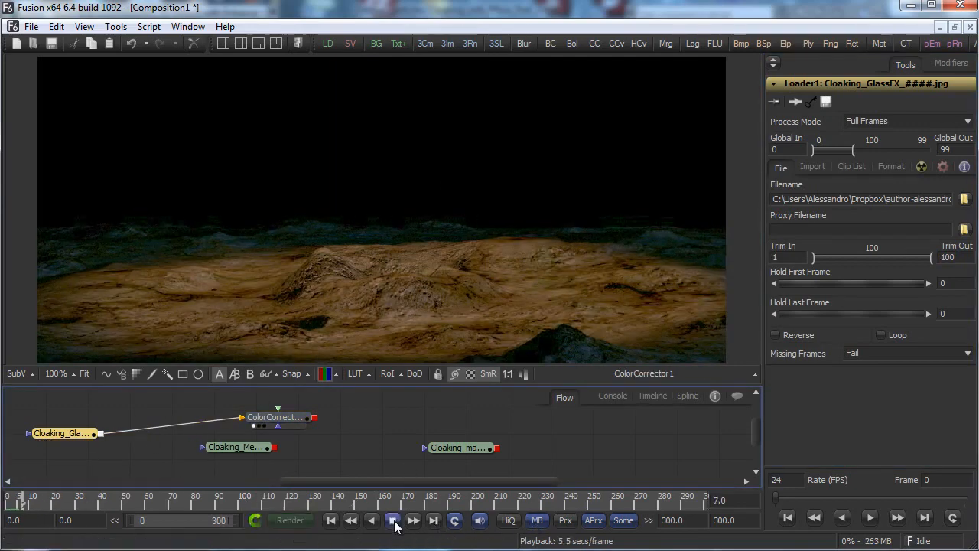
pyautogui.click(394, 520)
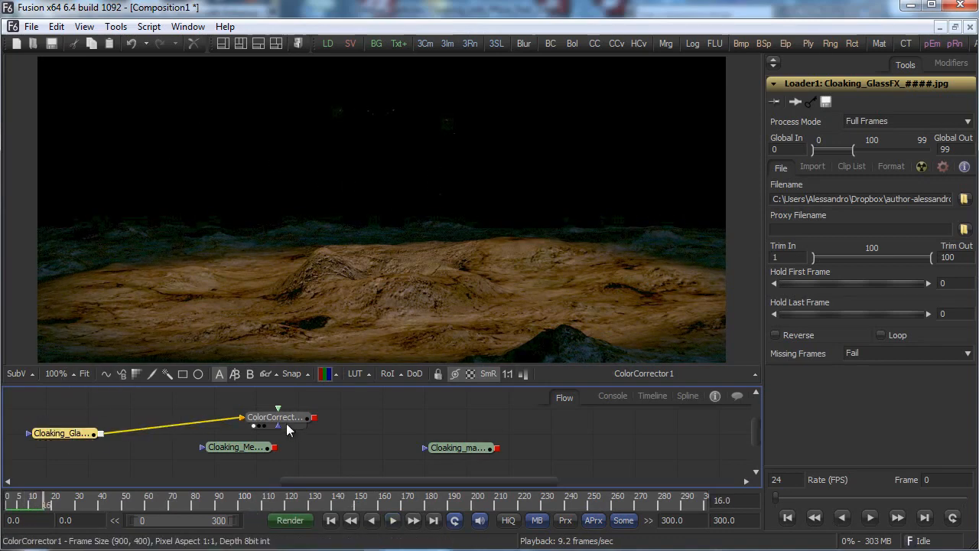
# Step: Align the GlassFX loader with the Color Corrector and paste an unconnected copy of the loader below the original, without a Merge
pyautogui.moveTo(271, 418); pyautogui.dragTo(289, 418)
pyautogui.moveTo(61, 439); pyautogui.dragTo(52, 428)
pyautogui.rightClick(65, 449)
pyautogui.moveTo(88, 455)
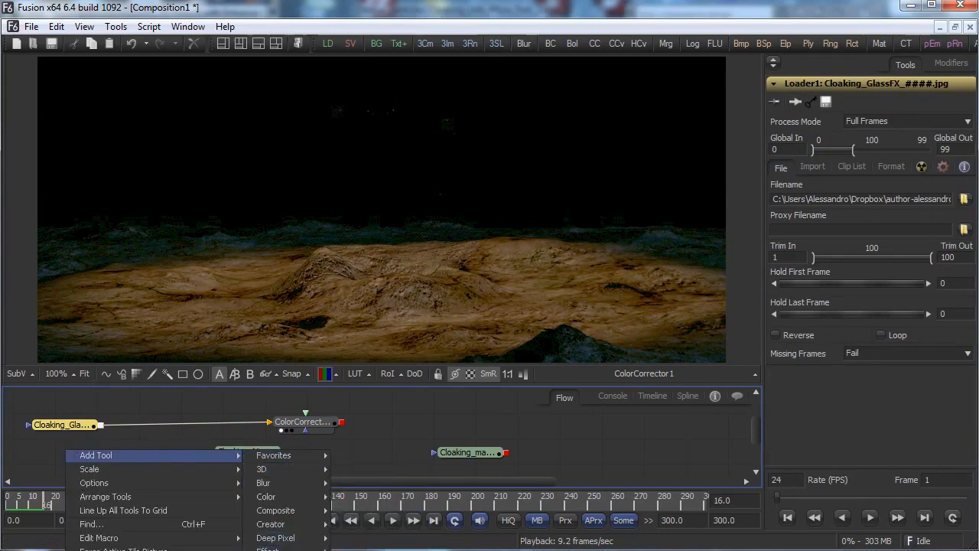
pyautogui.click(67, 428)
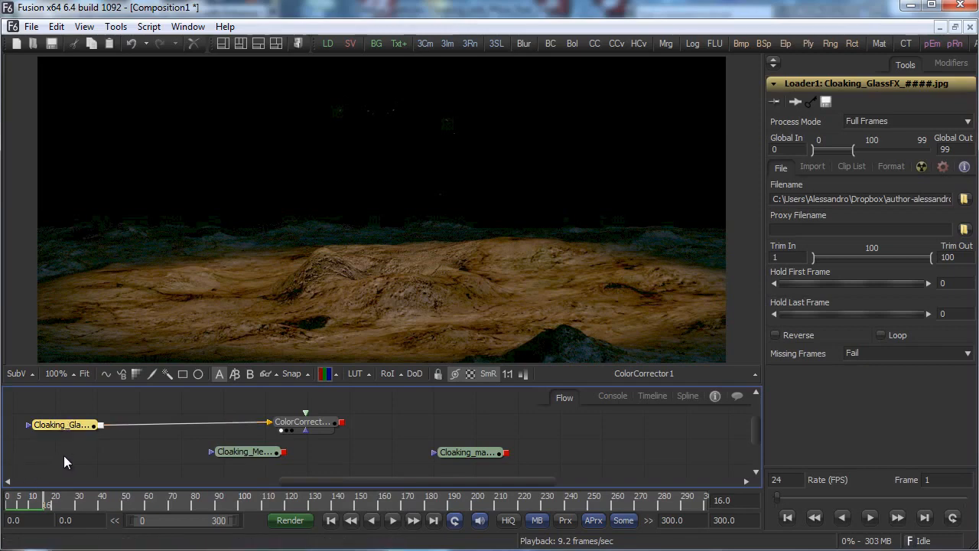
pyautogui.hotkey('ctrl', 'v')
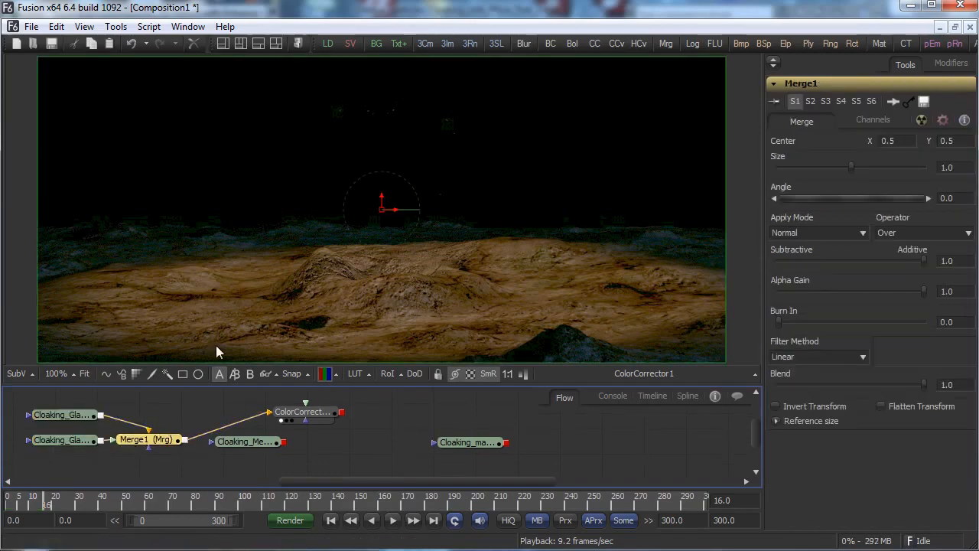
pyautogui.hotkey('ctrl', 'z')
# Step: Hold the copied GlassFX loader on its trimmed first frame with Trim Out 1 and Hold First Frame 300, and view it
pyautogui.click(67, 446)
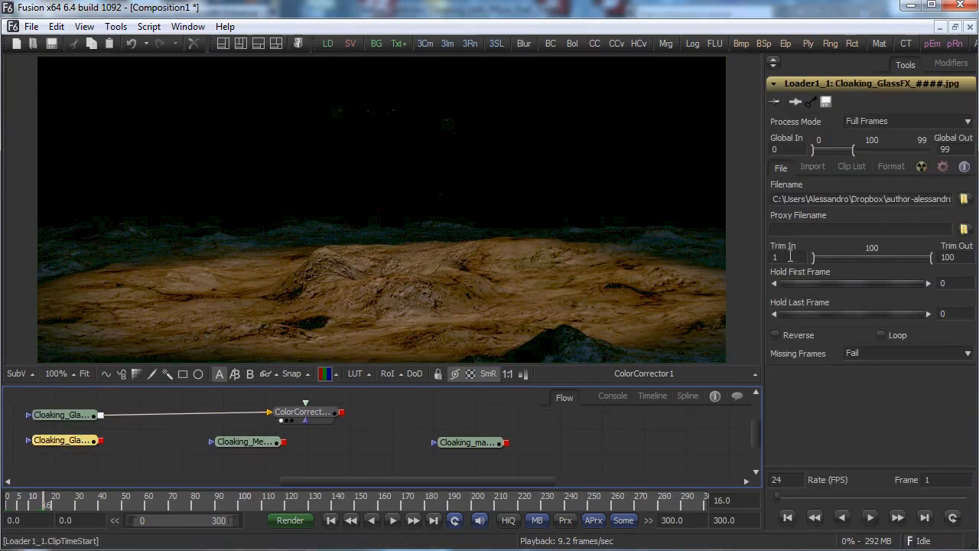
pyautogui.click(966, 258)
pyautogui.write('1')
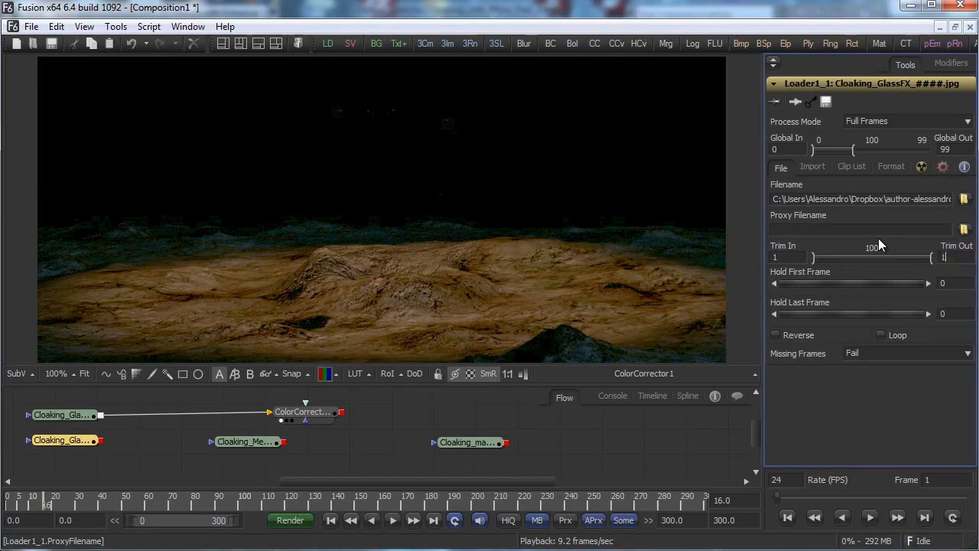
pyautogui.press('Tab')
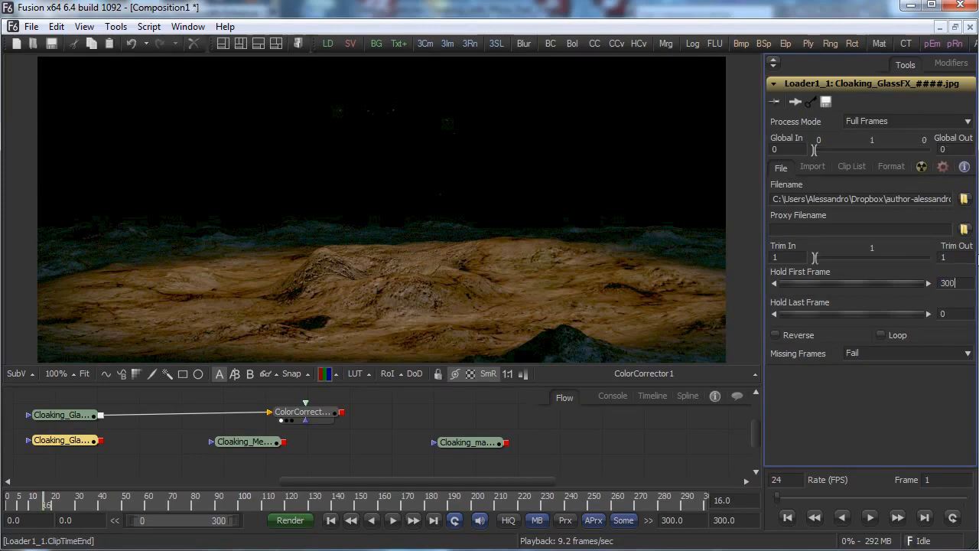
pyautogui.write('300')
pyautogui.press('Tab')
pyautogui.click(88, 440)
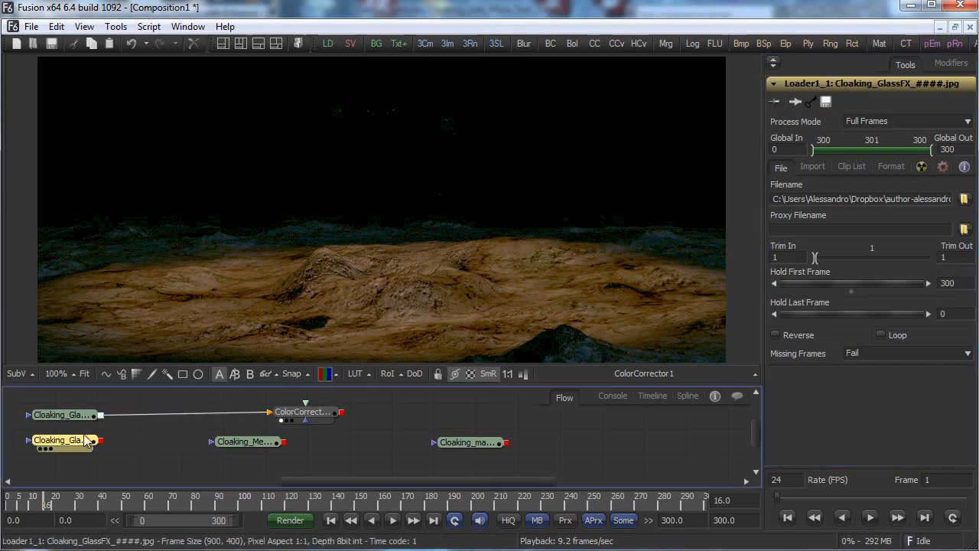
pyautogui.press('1')
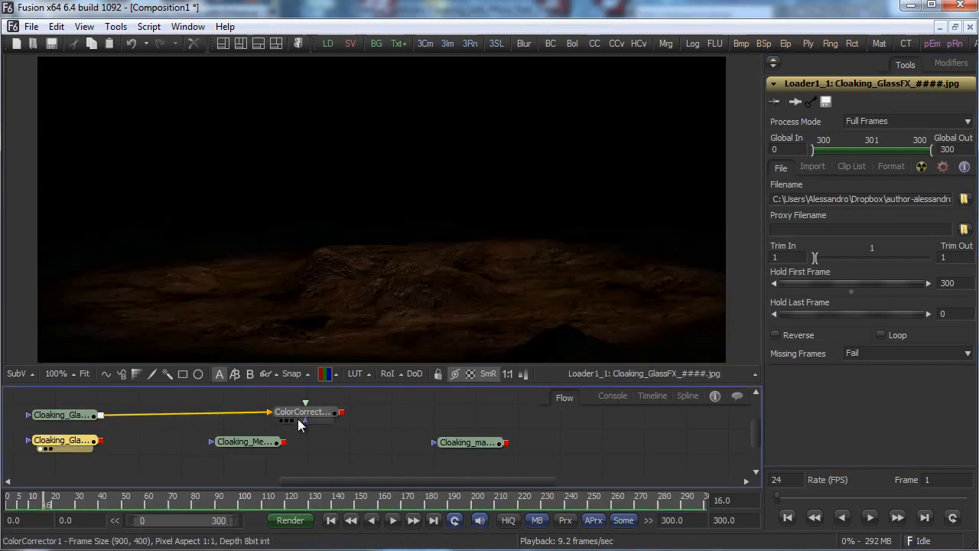
# Step: Move the MetalFX loader clear, feed the Color Corrector from the held-frame GlassFX copy, and scrub the result
pyautogui.moveTo(245, 445); pyautogui.dragTo(457, 417)
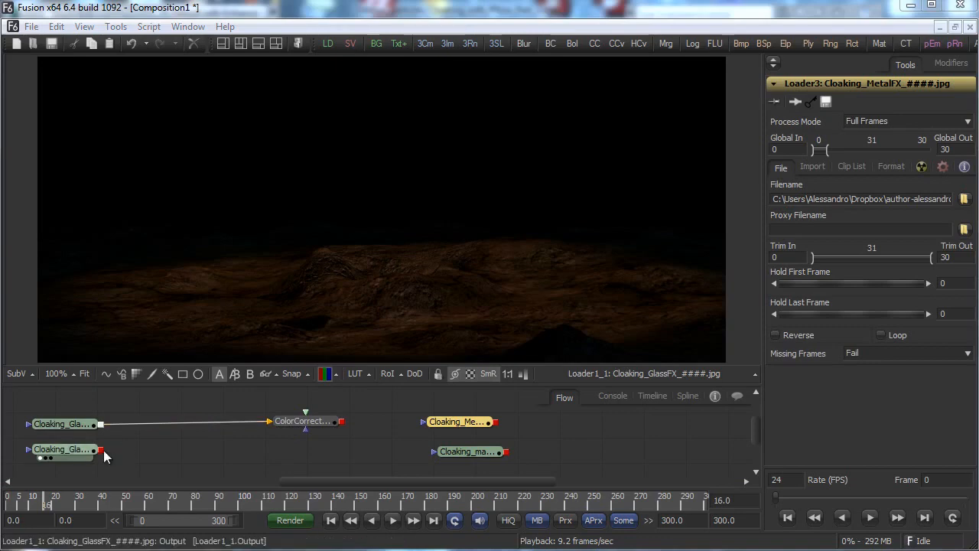
pyautogui.moveTo(101, 451); pyautogui.dragTo(477, 313)
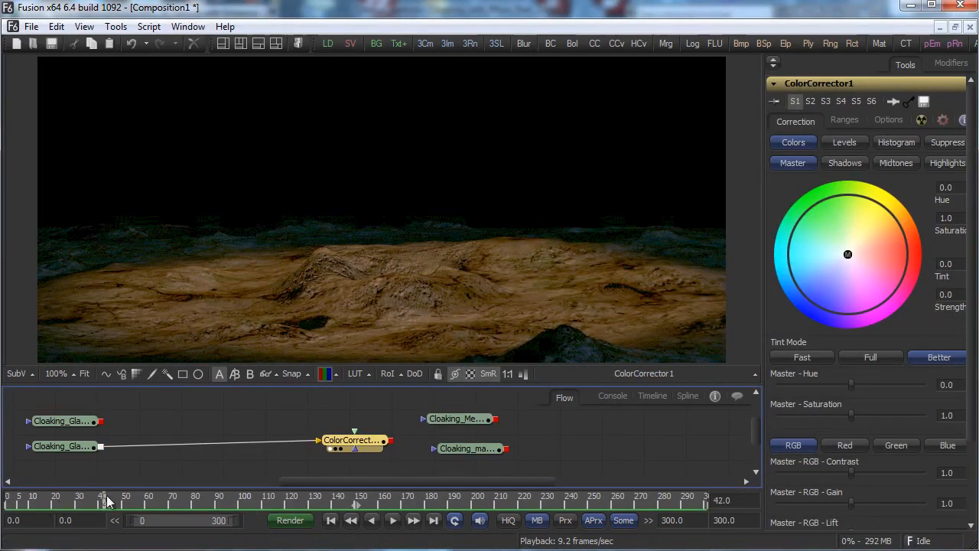
pyautogui.moveTo(52, 500); pyautogui.dragTo(151, 501)
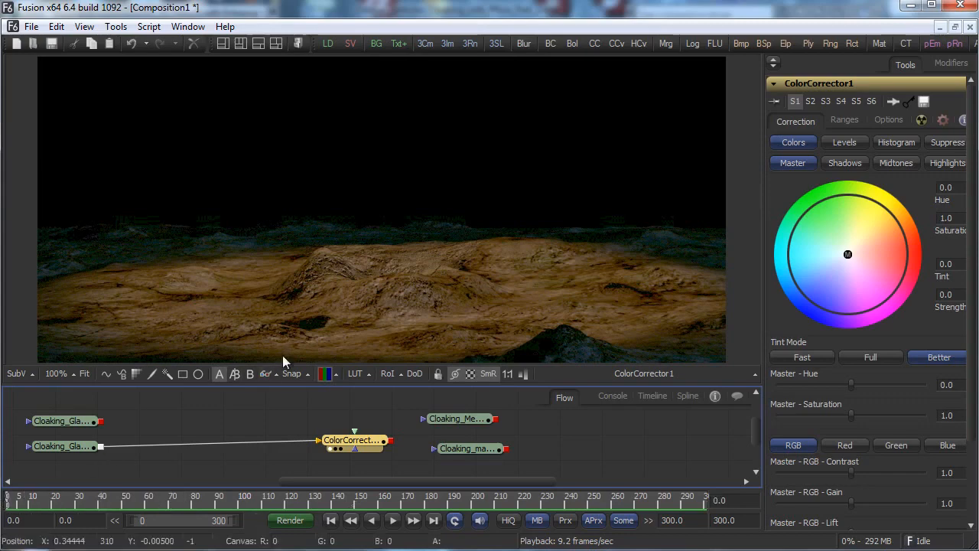
# Step: Move the original GlassFX loader aside and add a Merge between the loaders and the Color Corrector
pyautogui.moveTo(70, 423); pyautogui.dragTo(141, 406)
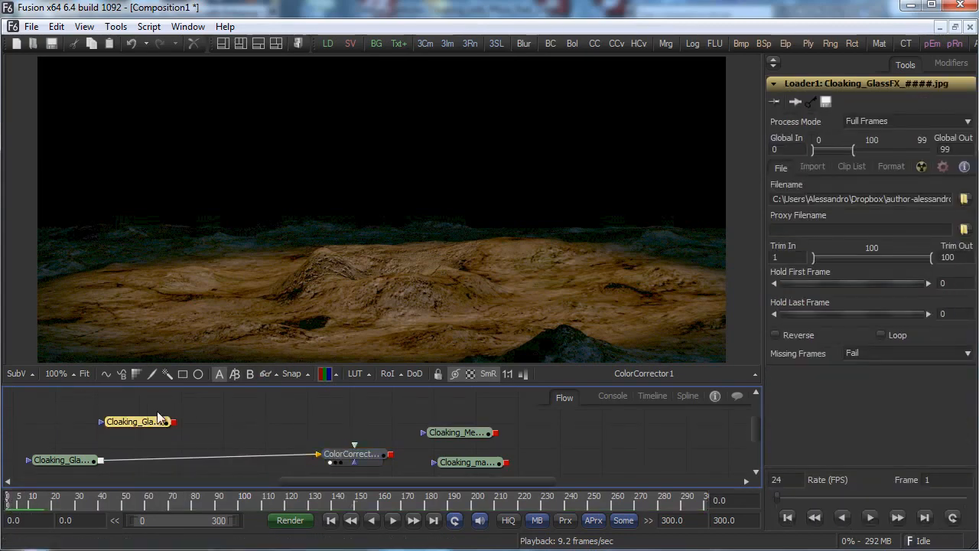
pyautogui.moveTo(148, 421); pyautogui.dragTo(182, 410)
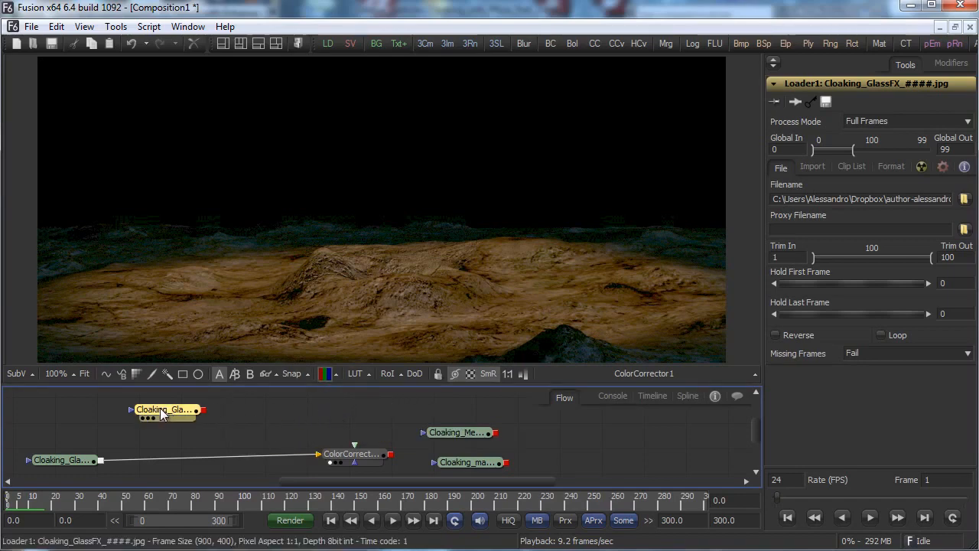
pyautogui.rightClick(275, 421)
pyautogui.moveTo(282, 426)
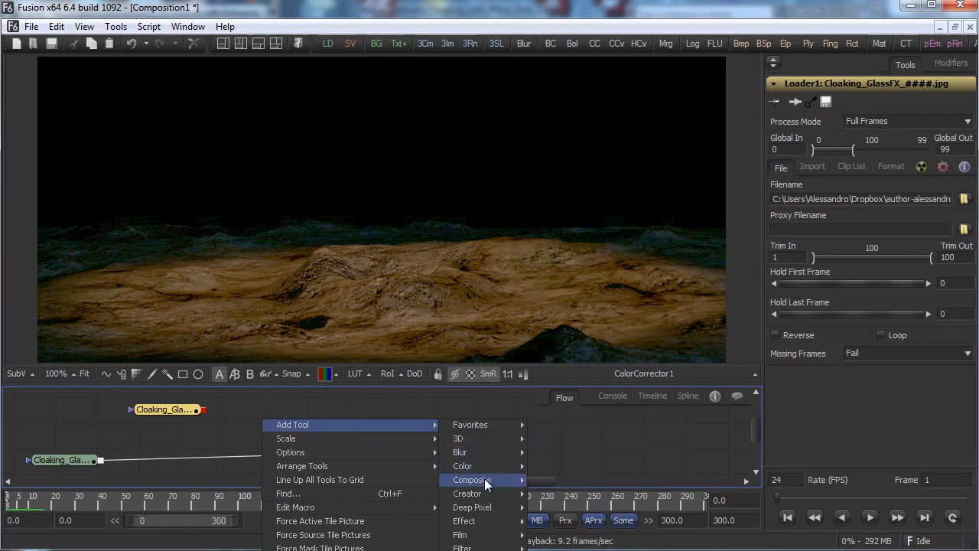
pyautogui.moveTo(488, 477)
pyautogui.click(558, 493)
pyautogui.moveTo(244, 431); pyautogui.dragTo(250, 436)
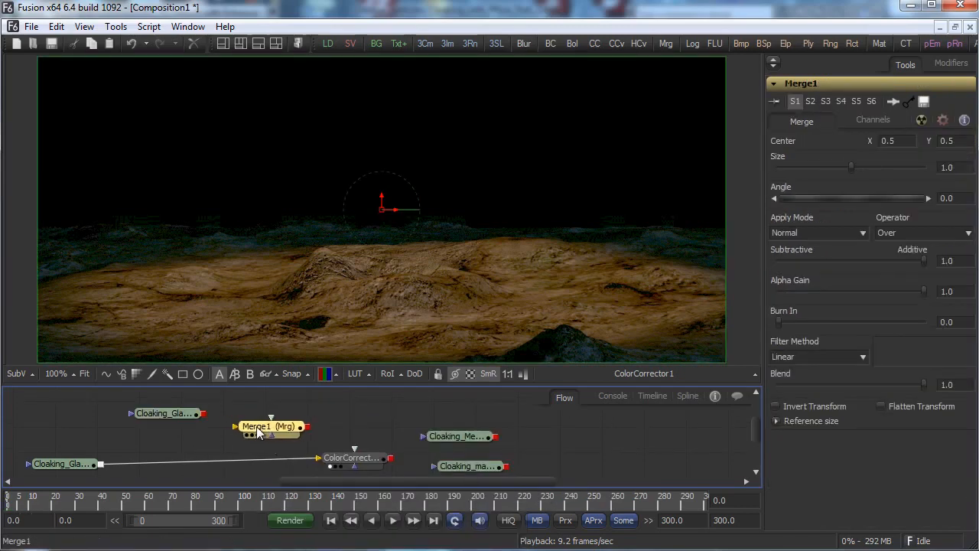
# Step: Wire the held-frame copy as the Merge's background and the original GlassFX loader as foreground, with the Merge feeding the Color Corrector
pyautogui.moveTo(100, 464); pyautogui.dragTo(176, 450)
pyautogui.moveTo(245, 443); pyautogui.dragTo(346, 452)
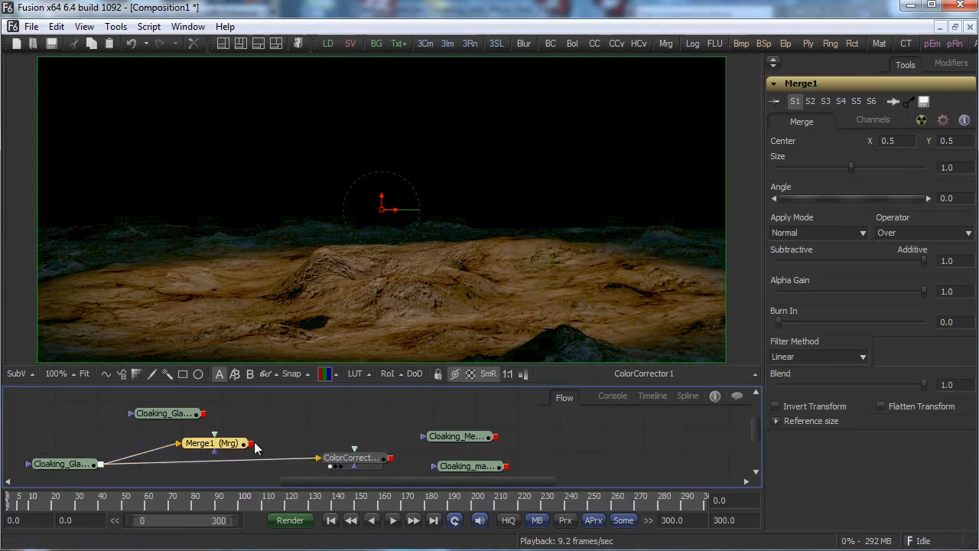
pyautogui.moveTo(251, 444); pyautogui.dragTo(319, 458)
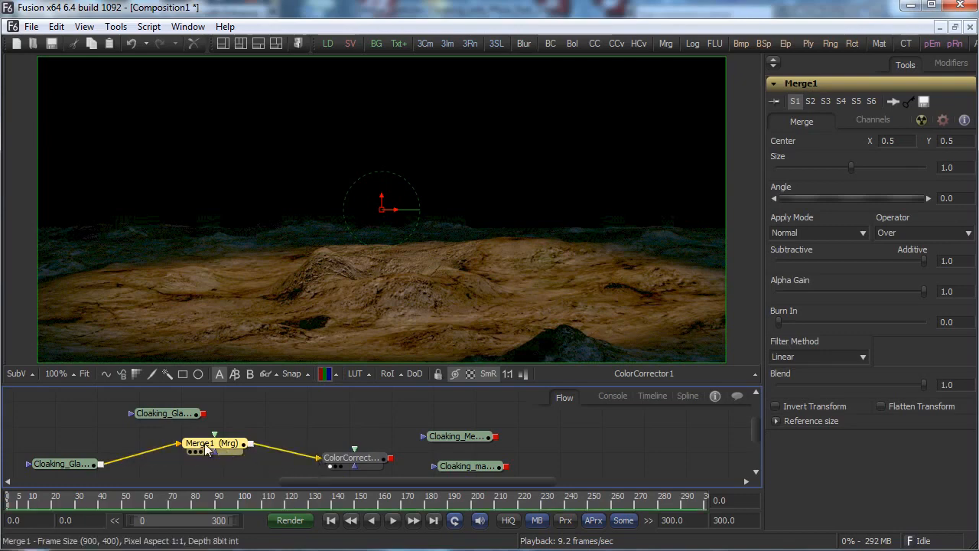
pyautogui.moveTo(181, 415); pyautogui.dragTo(213, 447)
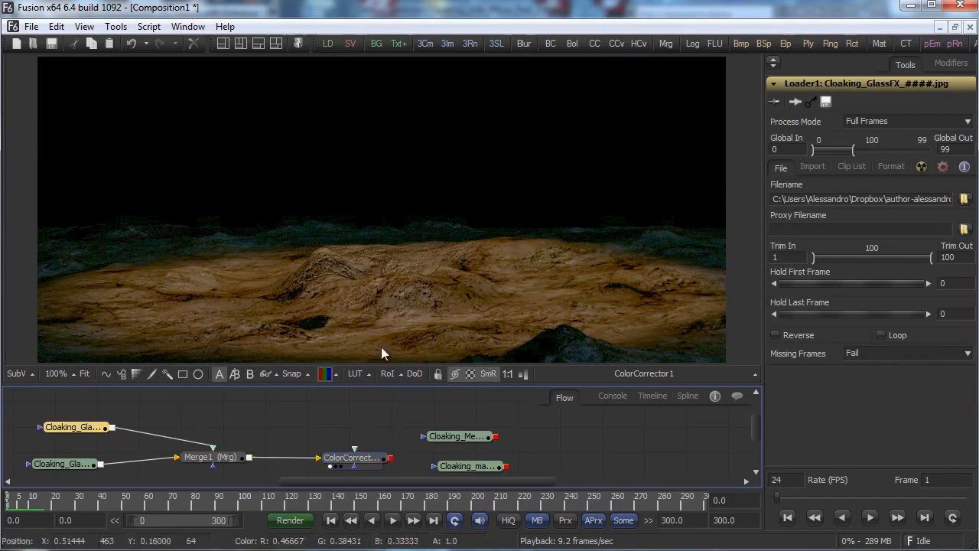
pyautogui.click(227, 459)
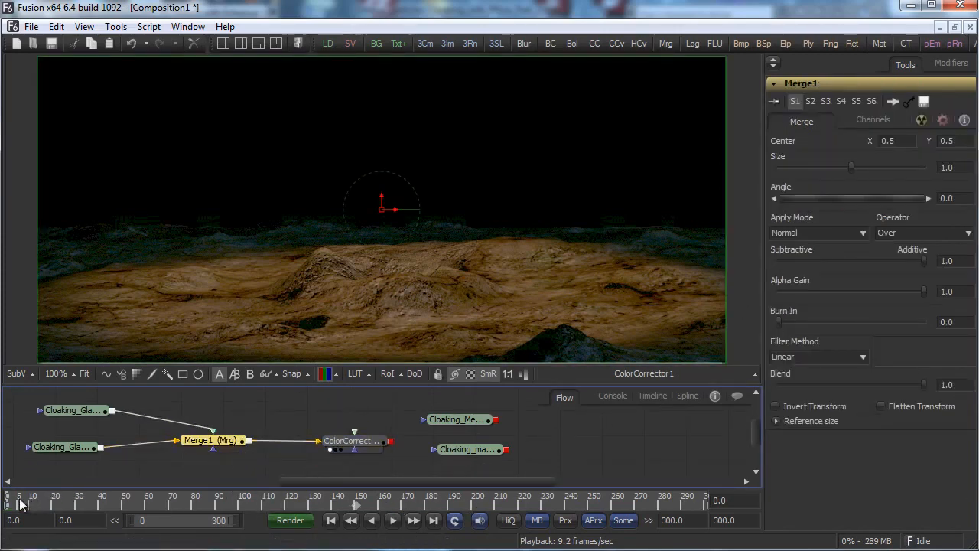
pyautogui.moveTo(53, 505); pyautogui.dragTo(3, 501)
# Step: Set the original GlassFX loader's Global In to 50 to delay the sequence
pyautogui.click(98, 411)
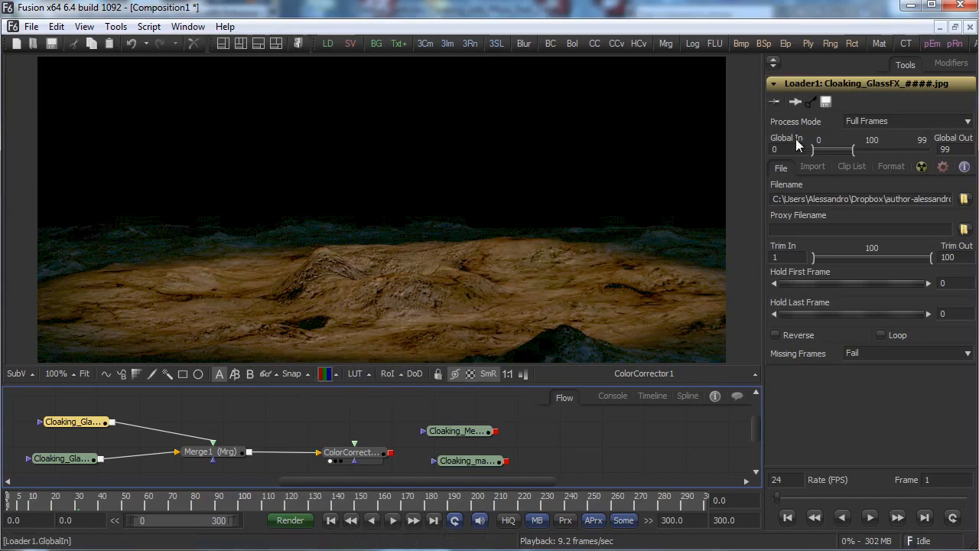
pyautogui.click(776, 149)
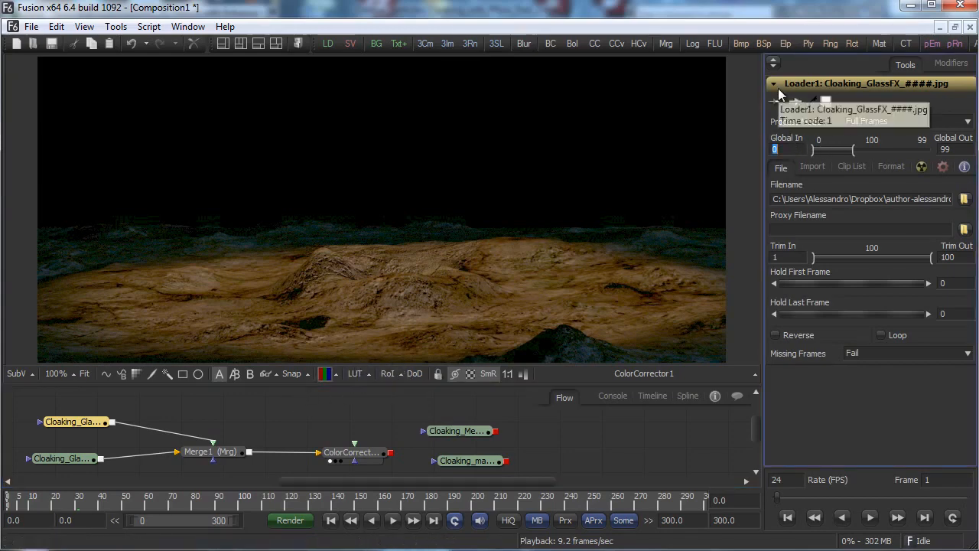
pyautogui.write('50')
pyautogui.press('Tab')
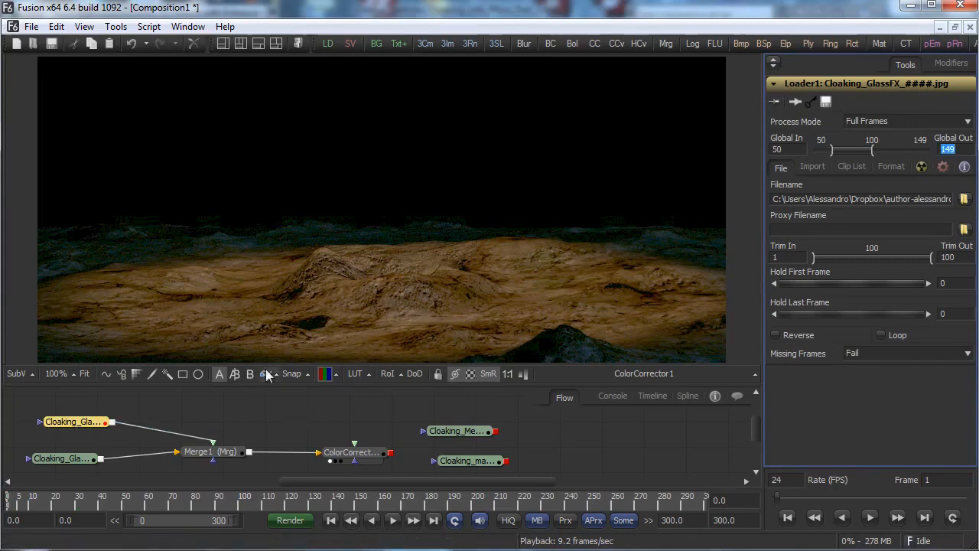
# Step: Animate the Merge's Blend with a key of 0 at frame 50 and a raised value at frame 100
pyautogui.click(218, 450)
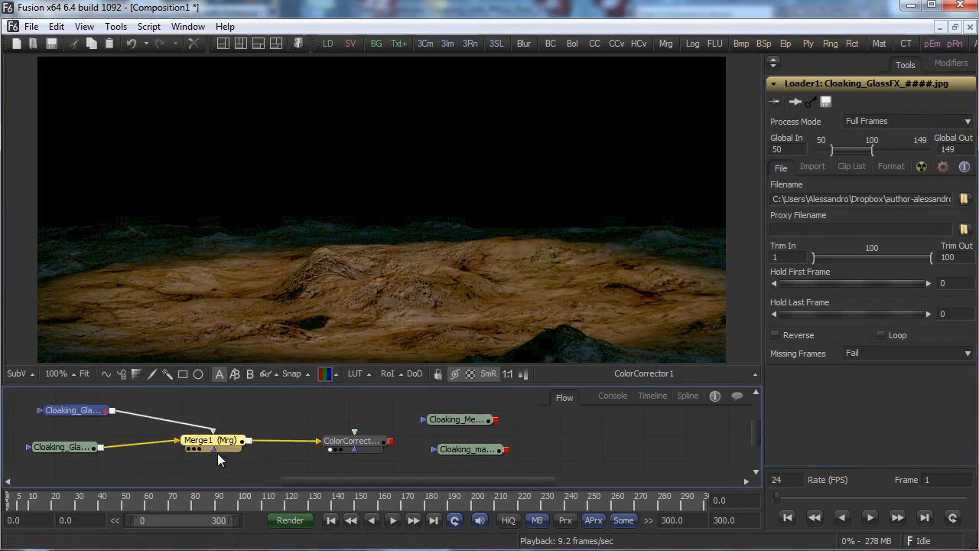
pyautogui.click(741, 501)
pyautogui.write('51')
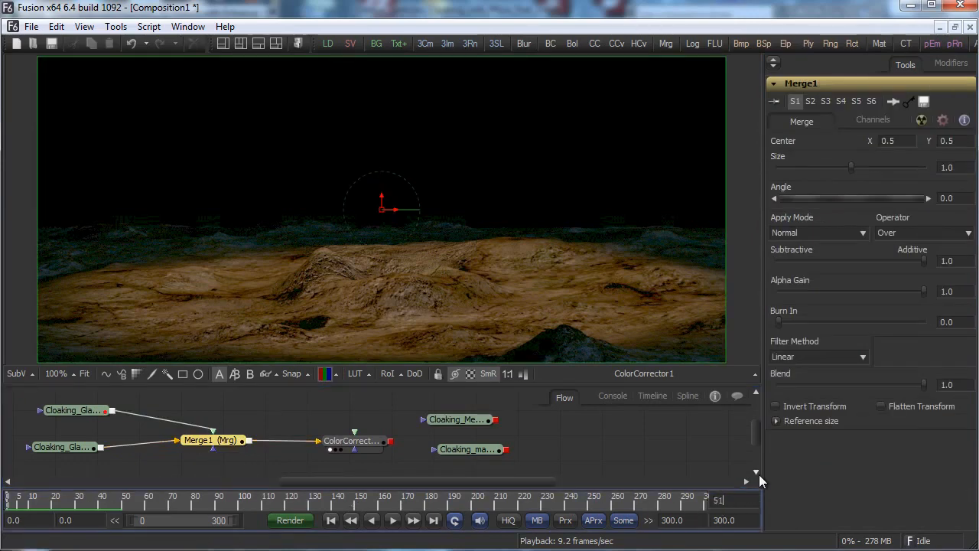
pyautogui.press('Return')
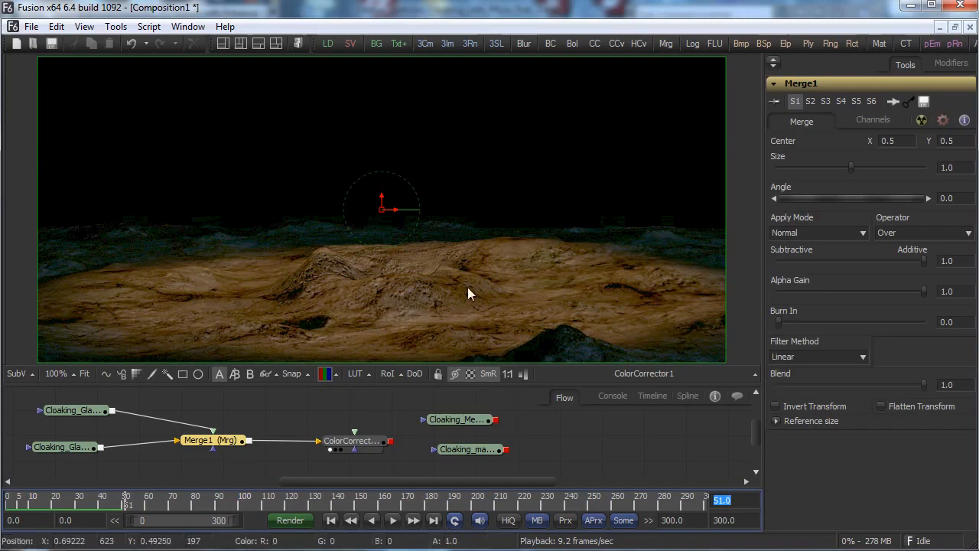
pyautogui.write('50')
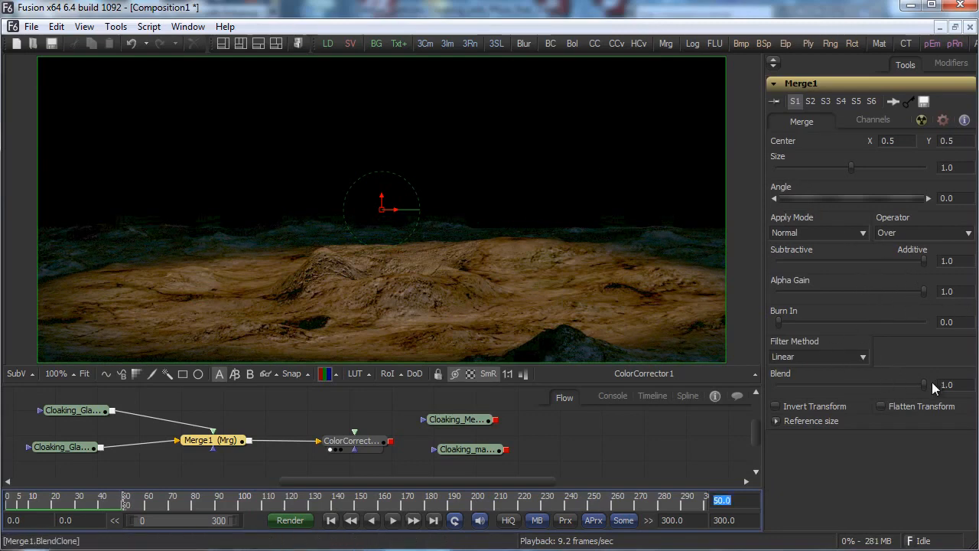
pyautogui.rightClick(780, 373)
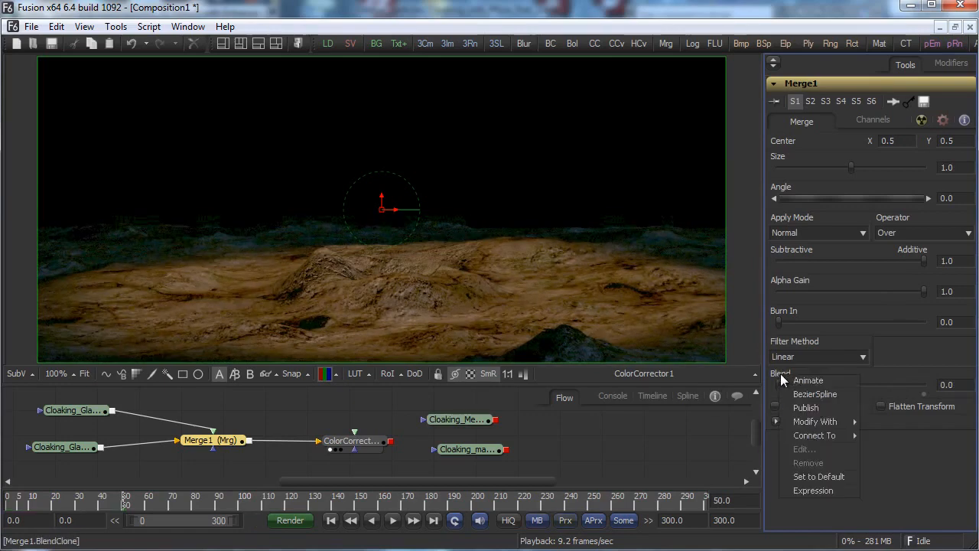
pyautogui.click(825, 380)
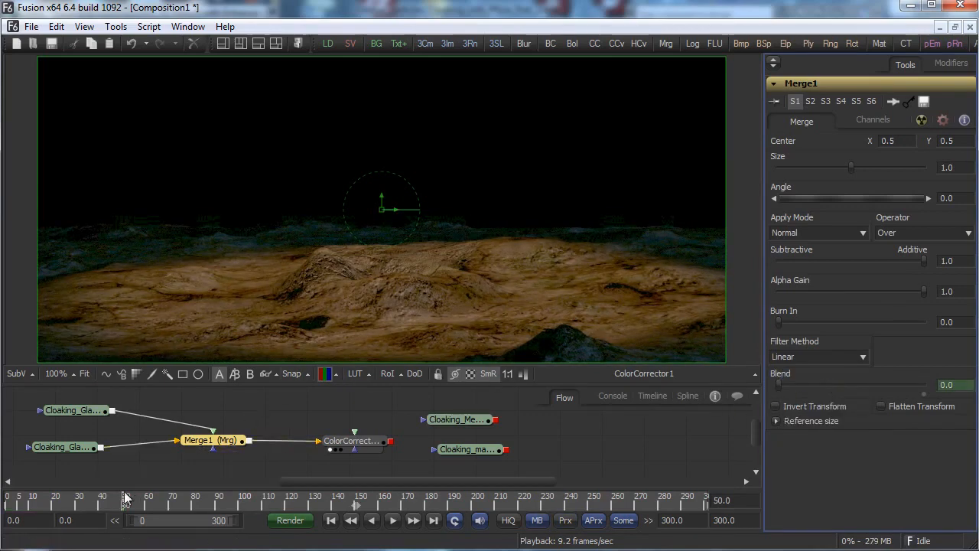
pyautogui.moveTo(149, 511); pyautogui.dragTo(240, 511)
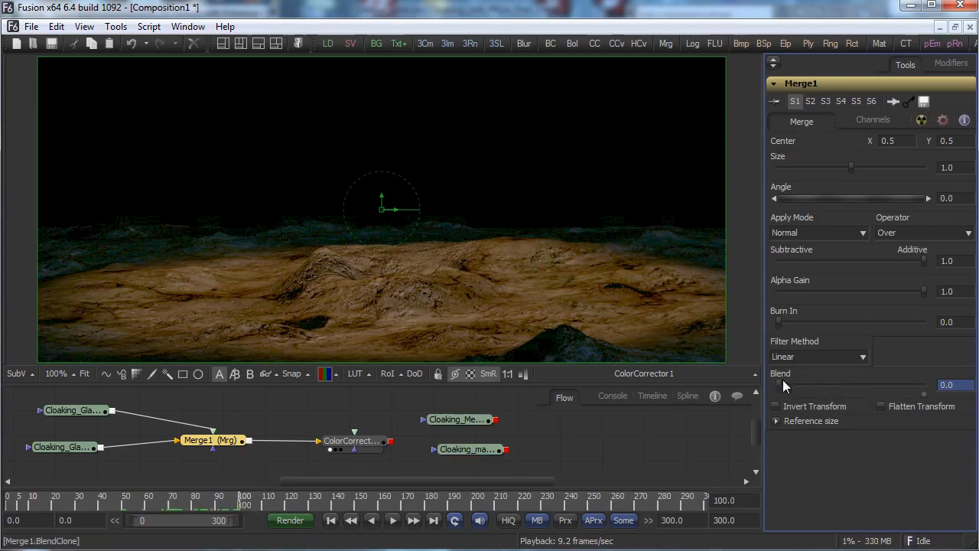
pyautogui.moveTo(782, 380); pyautogui.dragTo(866, 385)
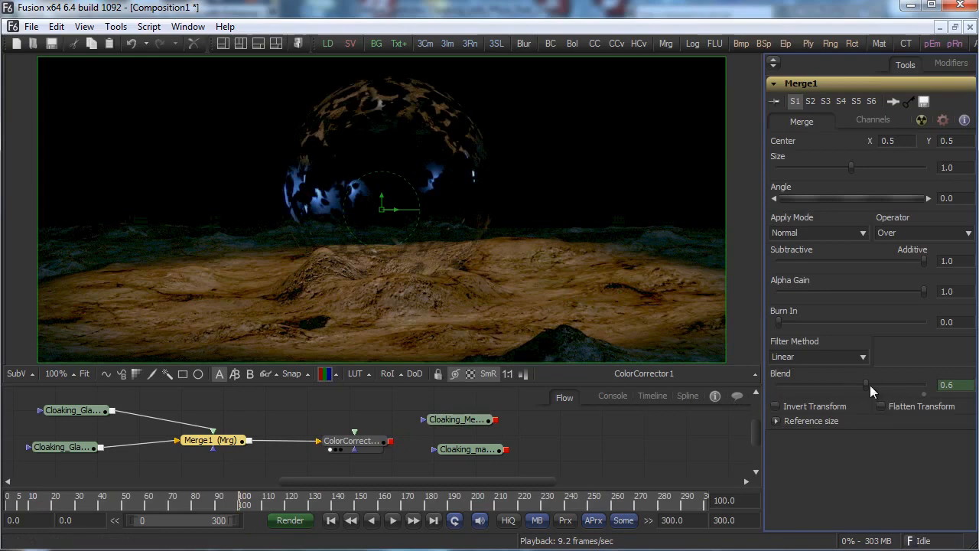
# Step: Play the composition from its start to check the blended transition into the GlassFX sequence
pyautogui.click(48, 508)
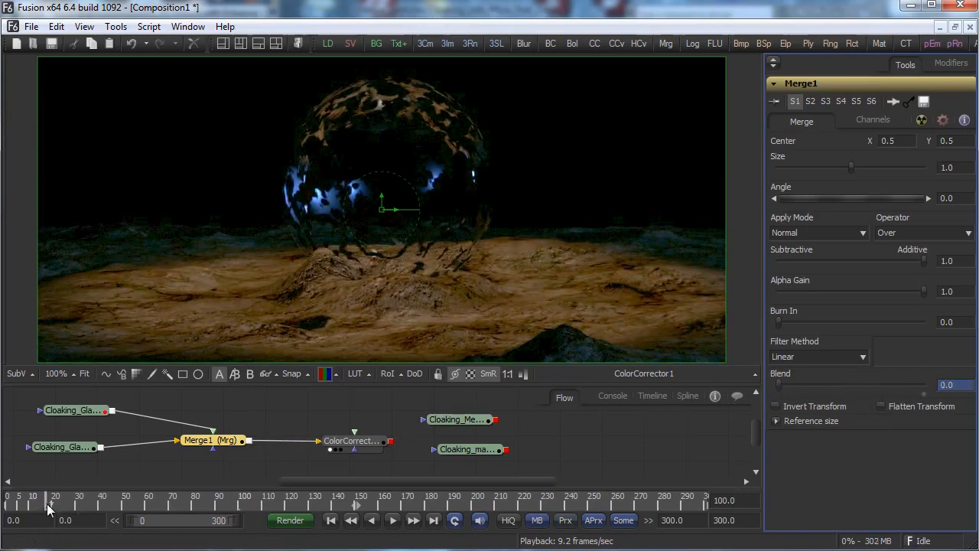
pyautogui.moveTo(47, 509); pyautogui.dragTo(6, 508)
pyautogui.click(394, 521)
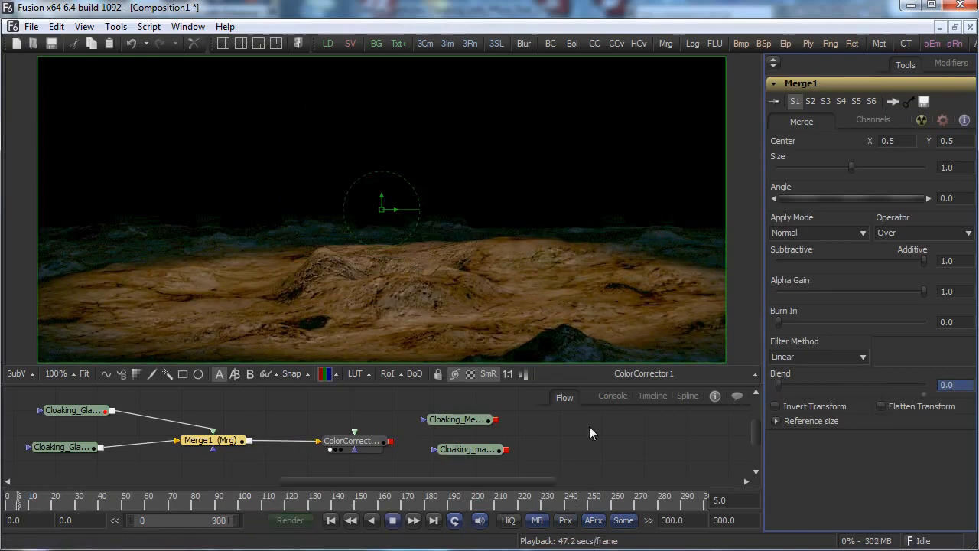